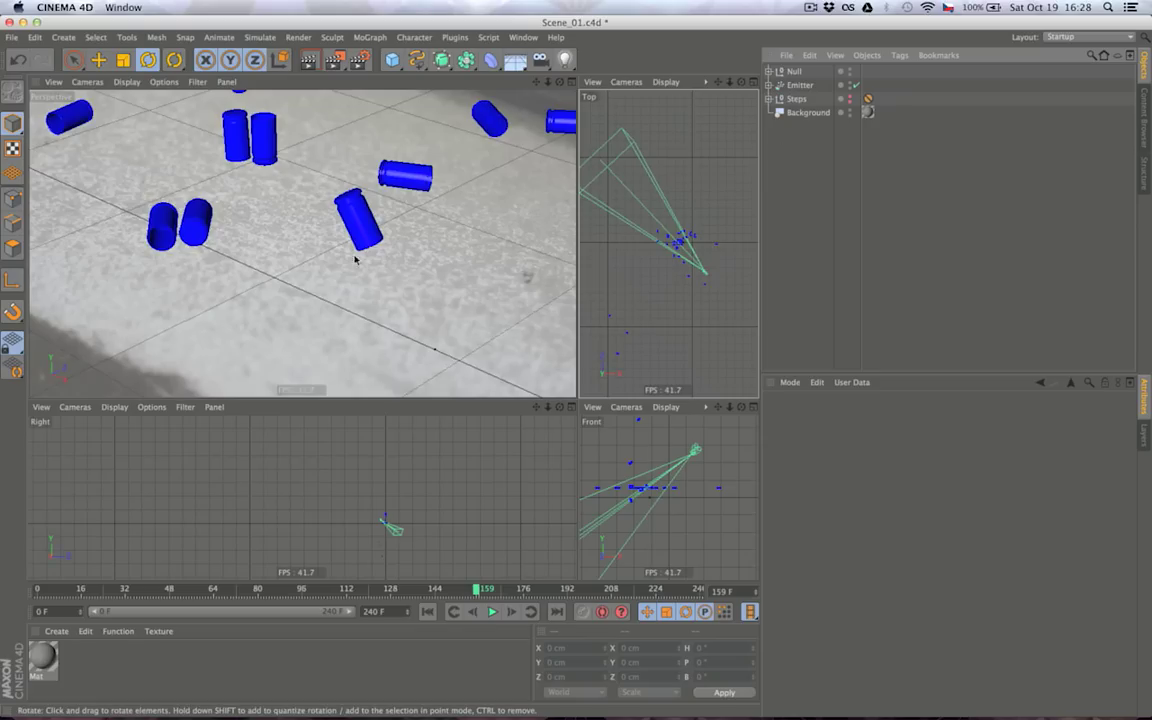
Render a preview of the perspective view and expand the Emitter to show its child object
{"action": "left_click", "coordinate": [309, 61]}
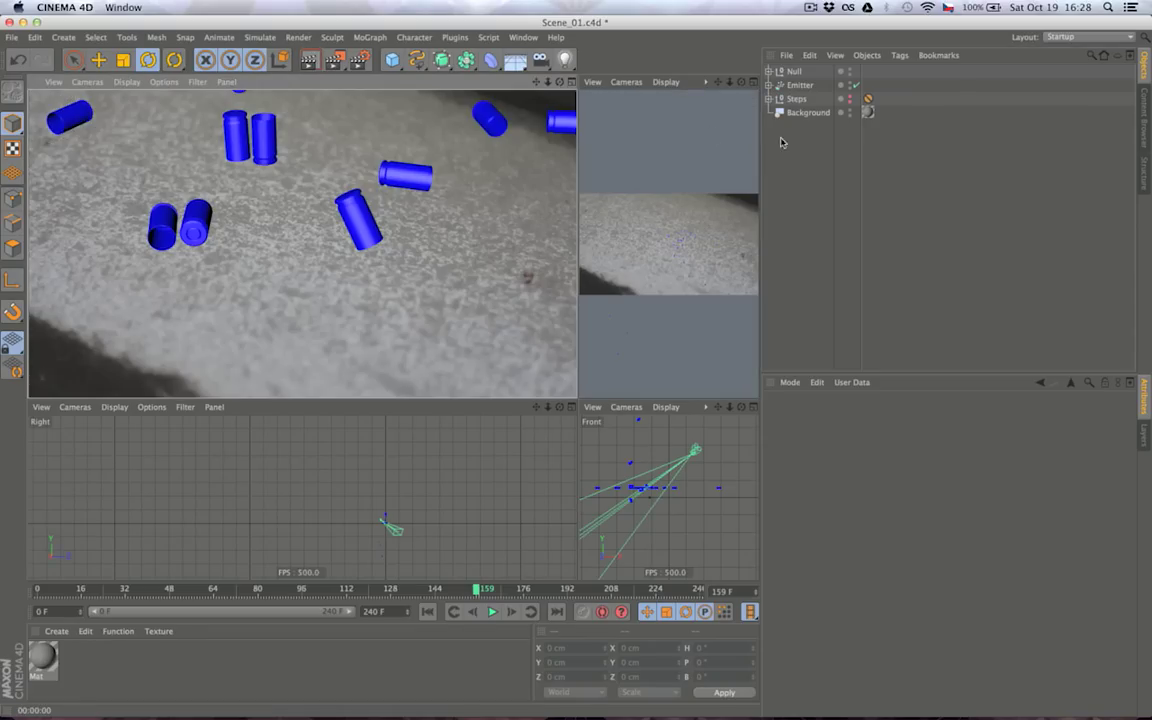
{"action": "left_click", "coordinate": [882, 171]}
{"action": "left_click", "coordinate": [768, 85]}
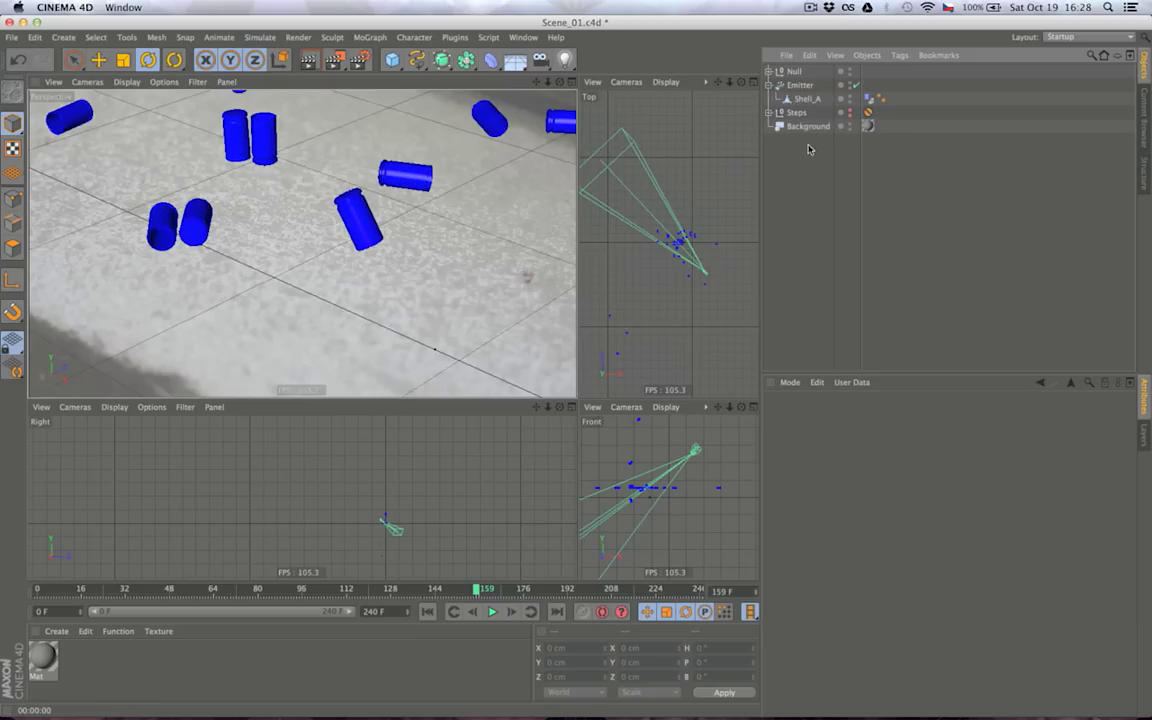
Open the Content Browser and expand the Resources folder inside the Broadcast presets
{"action": "left_click", "coordinate": [523, 37]}
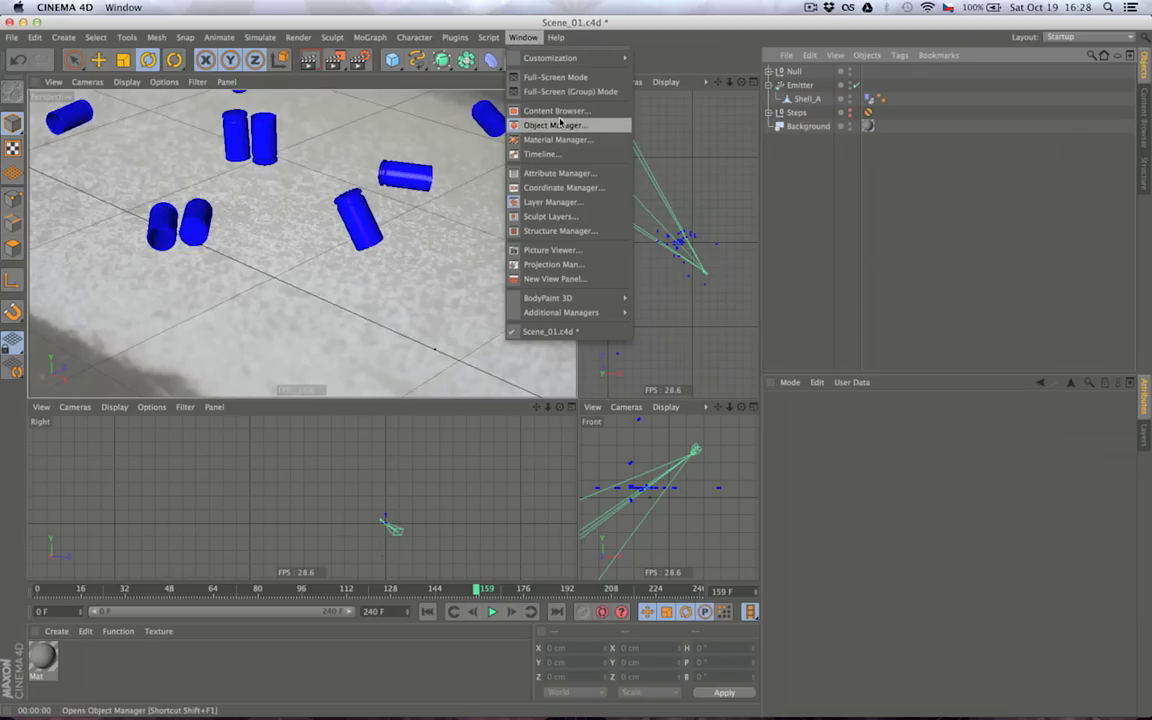
{"action": "left_click", "coordinate": [556, 111]}
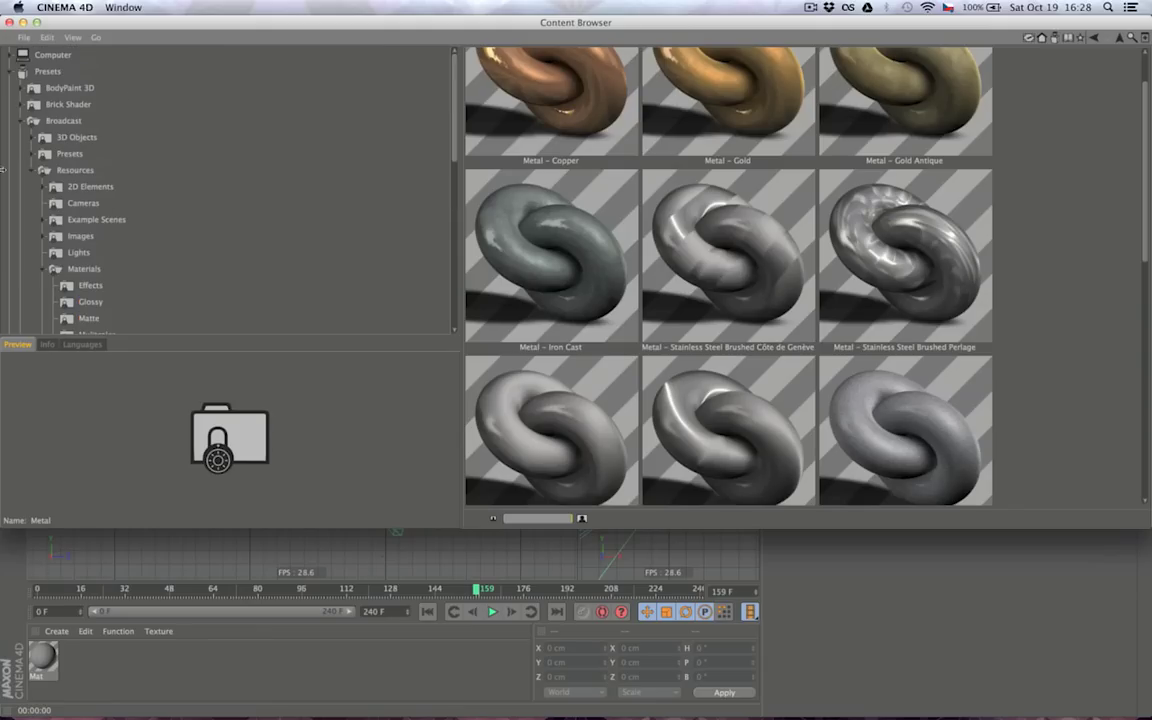
{"action": "left_click", "coordinate": [23, 124]}
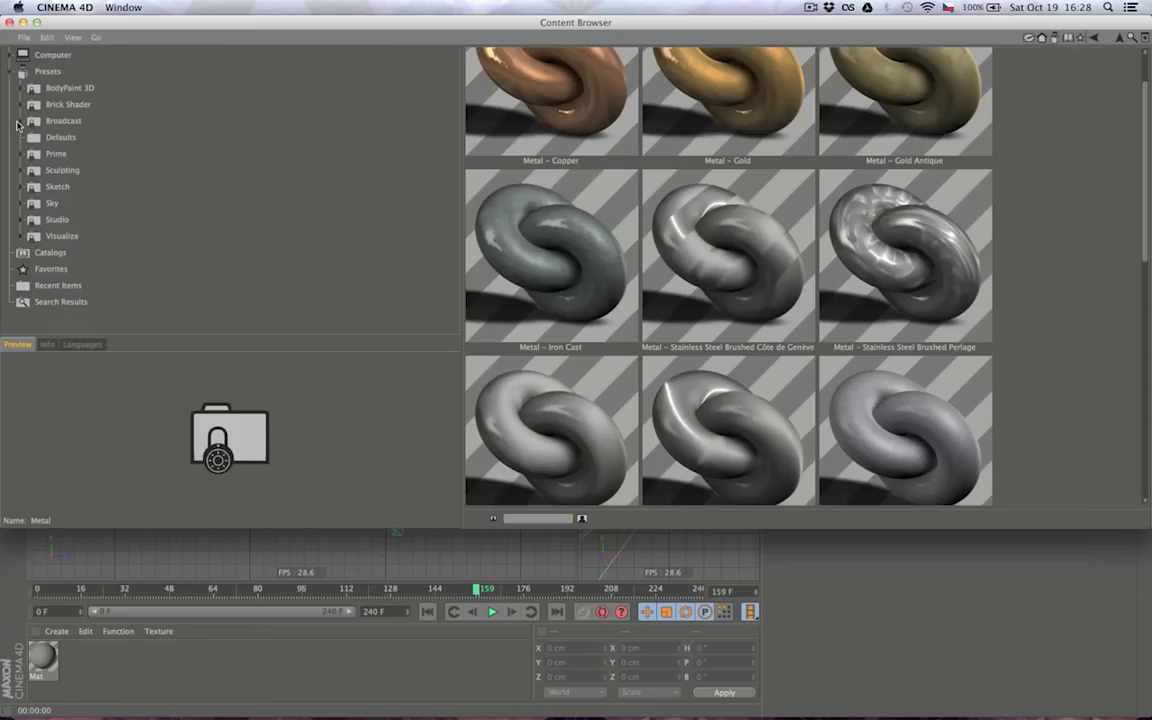
{"action": "left_click", "coordinate": [22, 124]}
{"action": "left_click", "coordinate": [28, 172]}
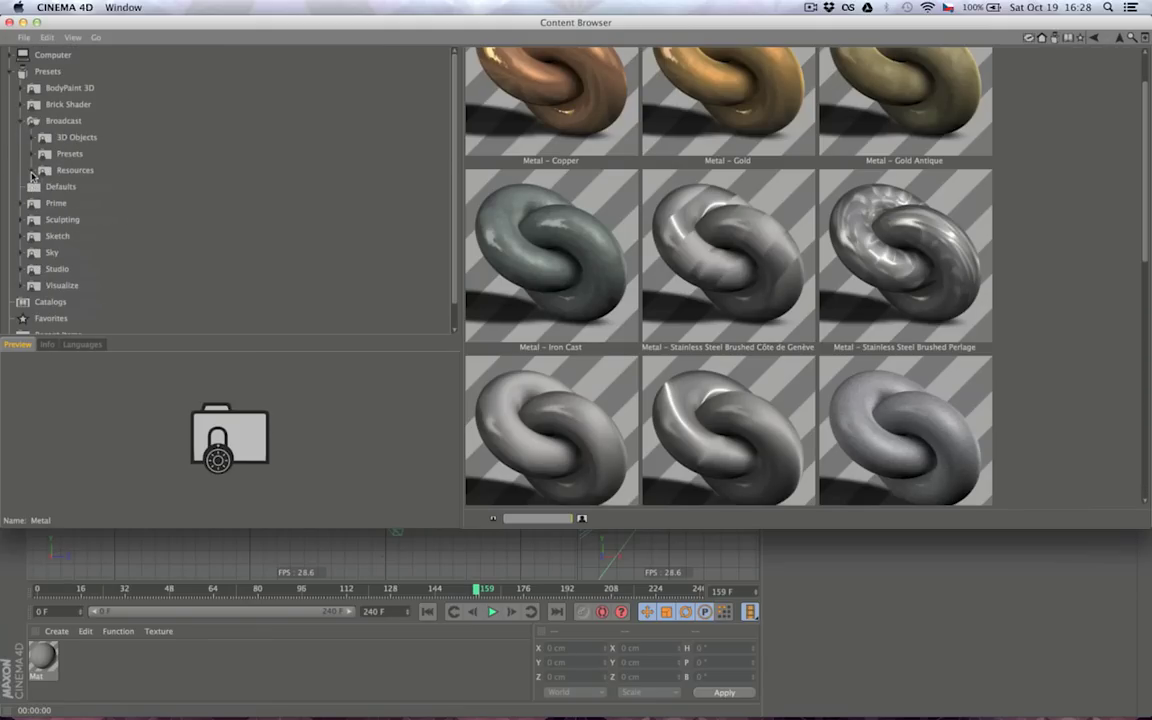
{"action": "left_click", "coordinate": [32, 172]}
Look through the preset library for material folders, expanding the Visualize and Prime presets and their Materials subfolders
{"action": "scroll", "coordinate": [34, 178], "scroll_direction": "down", "scroll_amount": 4}
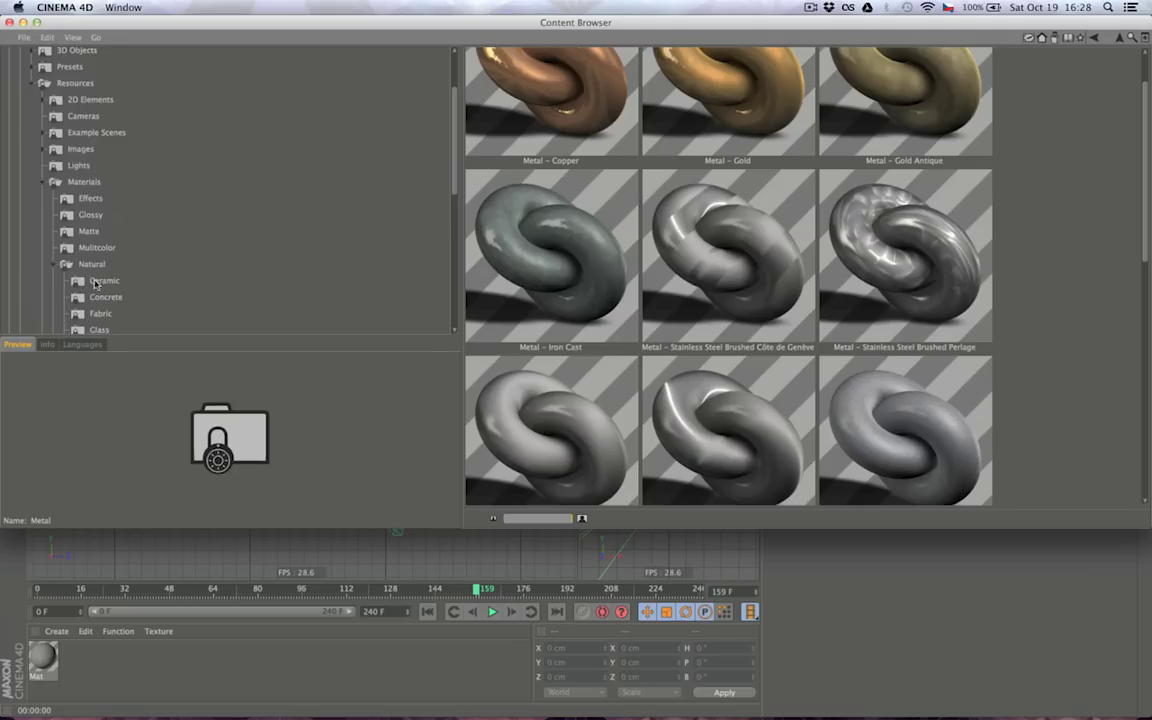
{"action": "scroll", "coordinate": [95, 284], "scroll_direction": "down", "scroll_amount": 3}
{"action": "scroll", "coordinate": [72, 257], "scroll_direction": "down", "scroll_amount": 4}
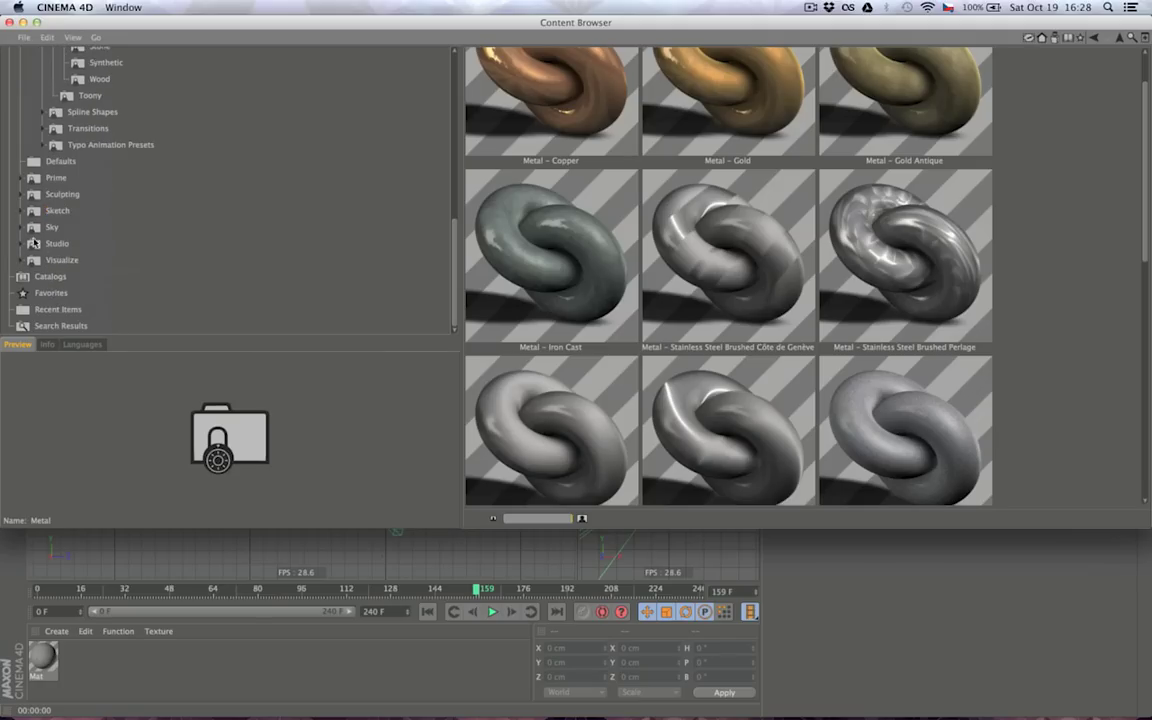
{"action": "left_click", "coordinate": [21, 260]}
{"action": "scroll", "coordinate": [42, 278], "scroll_direction": "down", "scroll_amount": 2}
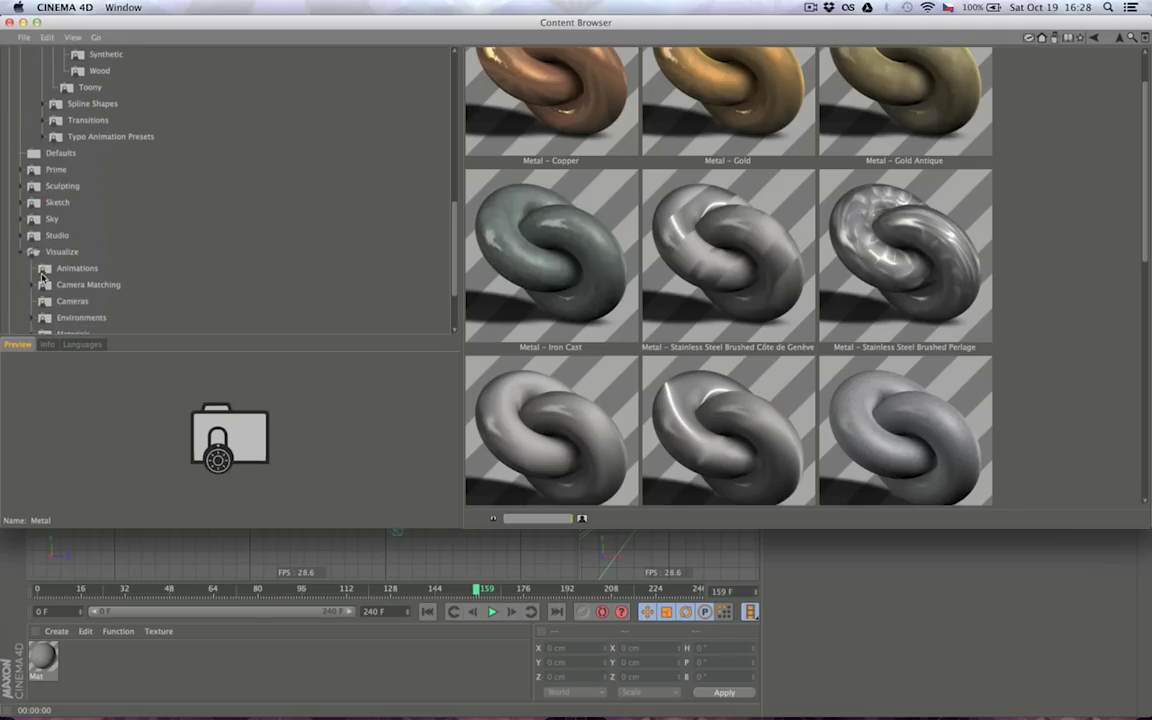
{"action": "left_click", "coordinate": [31, 245]}
{"action": "scroll", "coordinate": [66, 216], "scroll_direction": "down", "scroll_amount": 5}
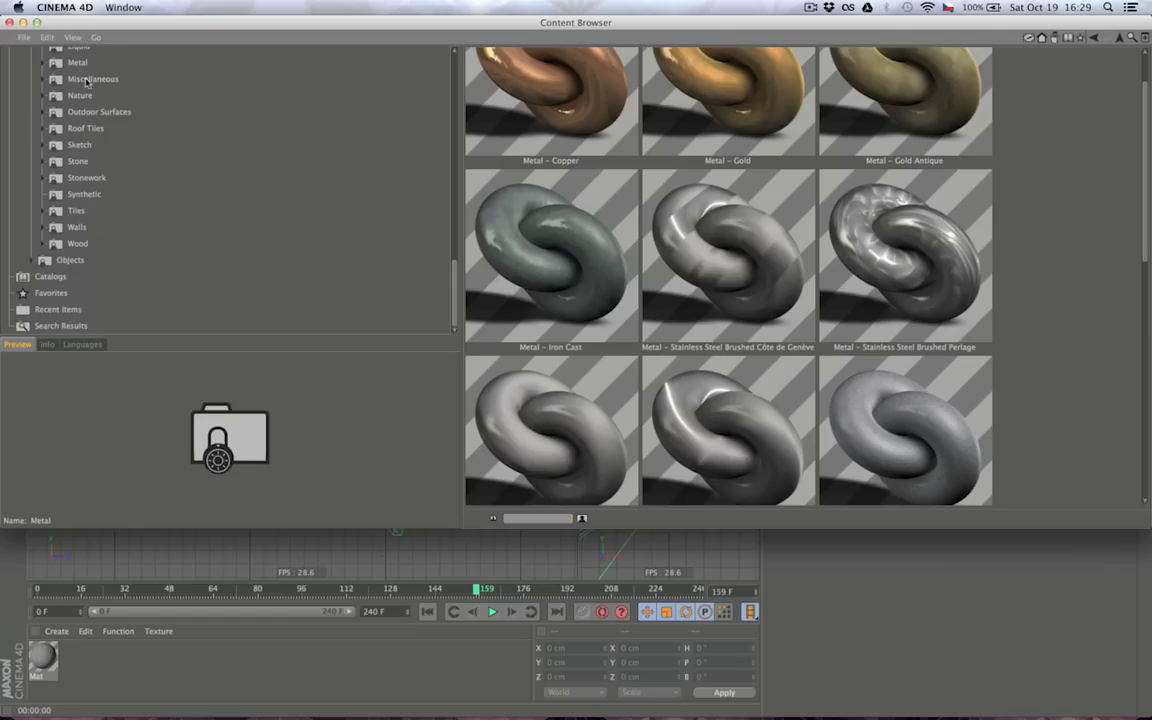
{"action": "scroll", "coordinate": [87, 77], "scroll_direction": "up", "scroll_amount": 12}
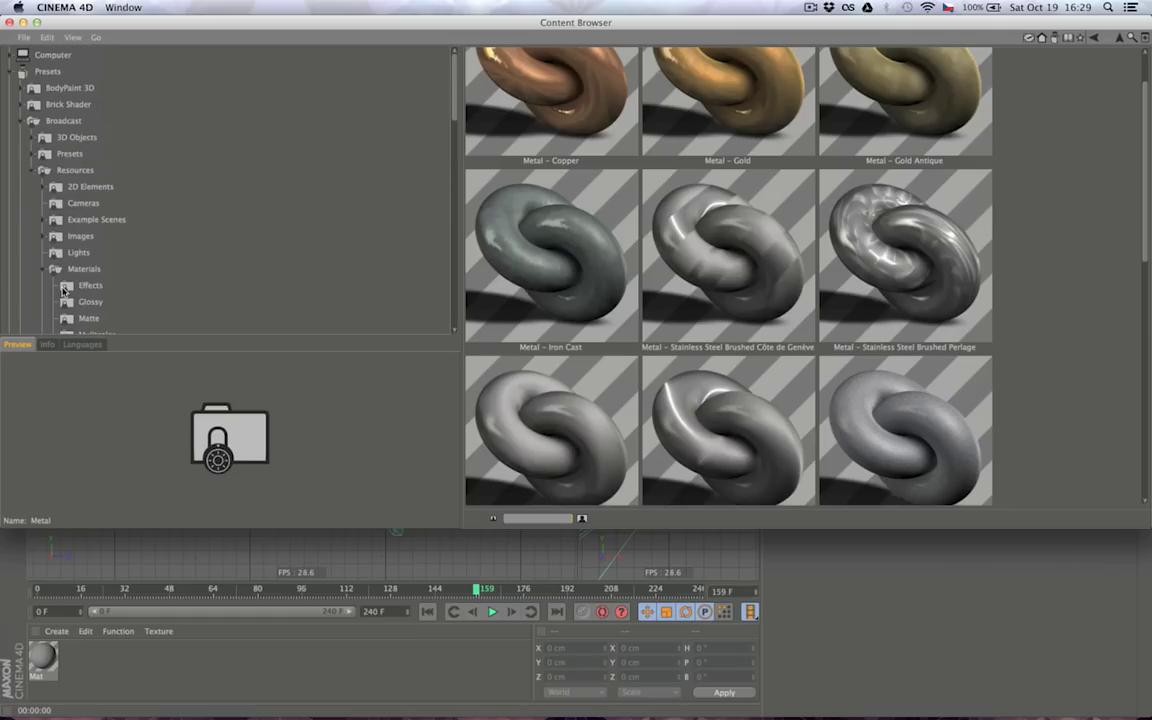
{"action": "scroll", "coordinate": [51, 214], "scroll_direction": "down", "scroll_amount": 10}
{"action": "left_click", "coordinate": [21, 117]}
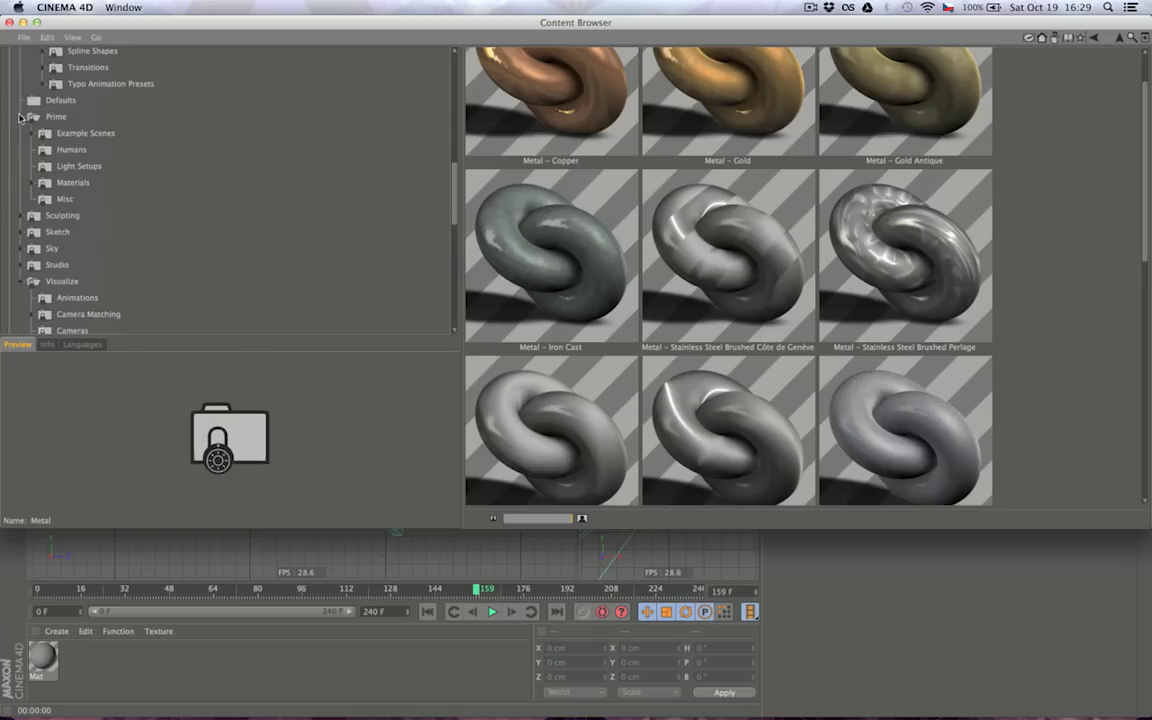
{"action": "left_click", "coordinate": [33, 183]}
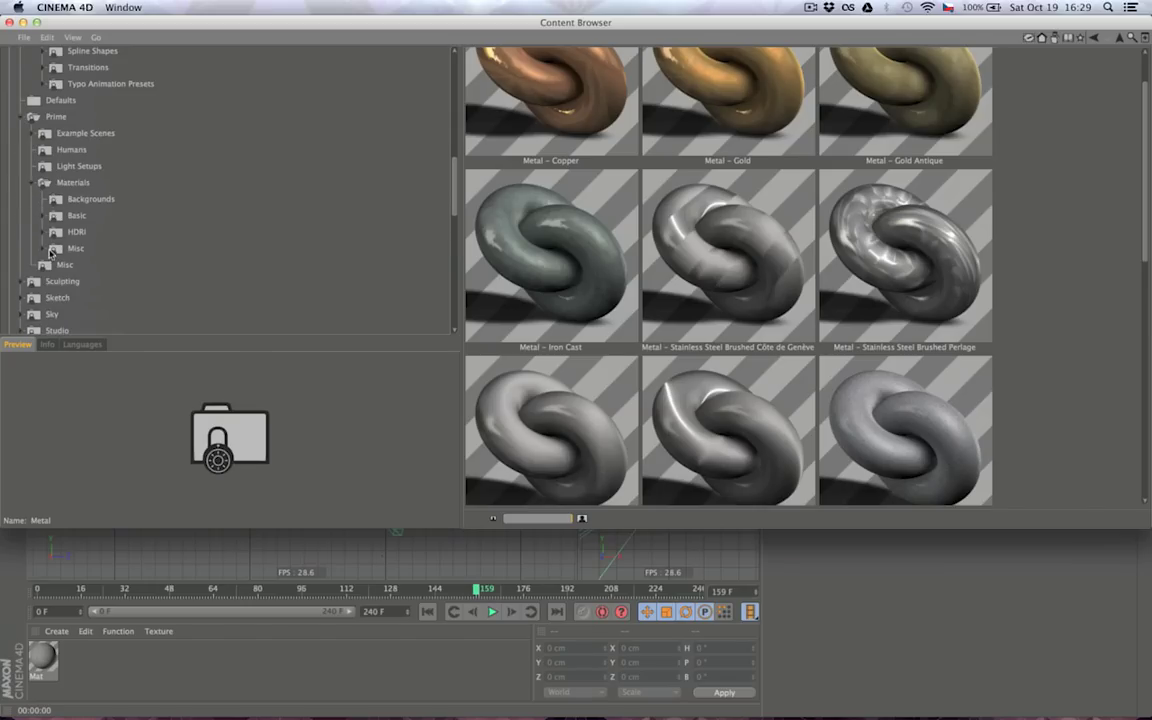
Add the Metal - Copper preset from the Broadcast natural metal materials to the scene's materials
{"action": "scroll", "coordinate": [55, 210], "scroll_direction": "up", "scroll_amount": 7}
{"action": "scroll", "coordinate": [62, 207], "scroll_direction": "up", "scroll_amount": 10}
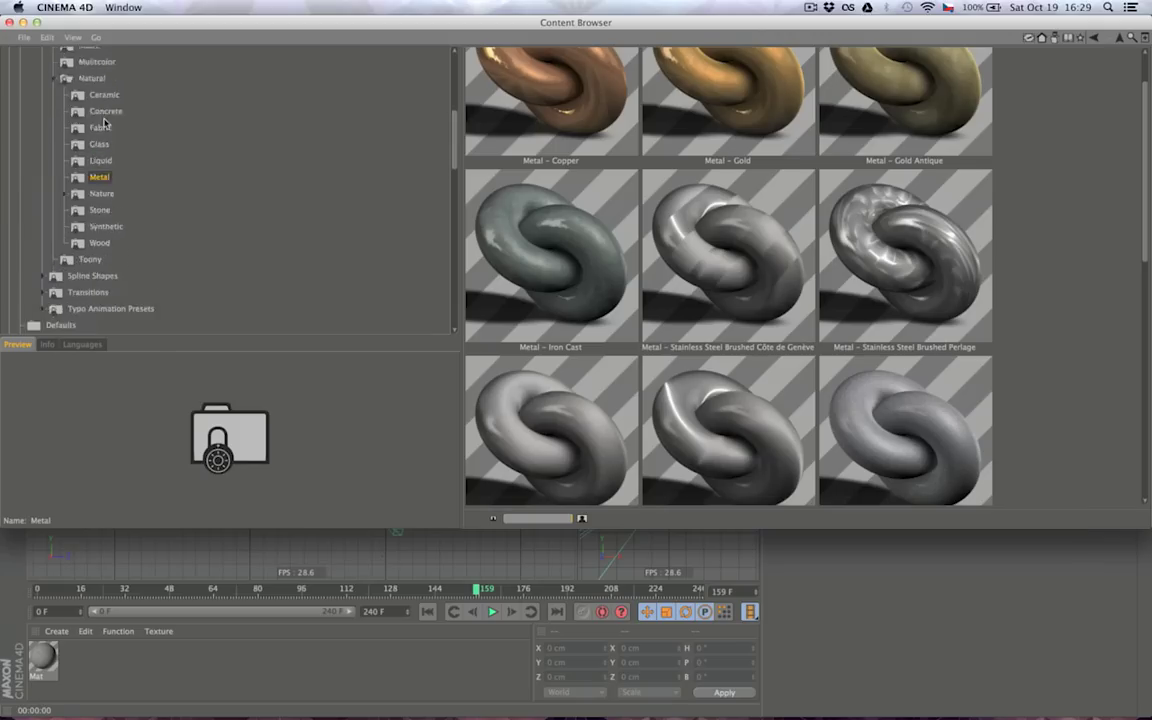
{"action": "scroll", "coordinate": [127, 189], "scroll_direction": "down", "scroll_amount": 1}
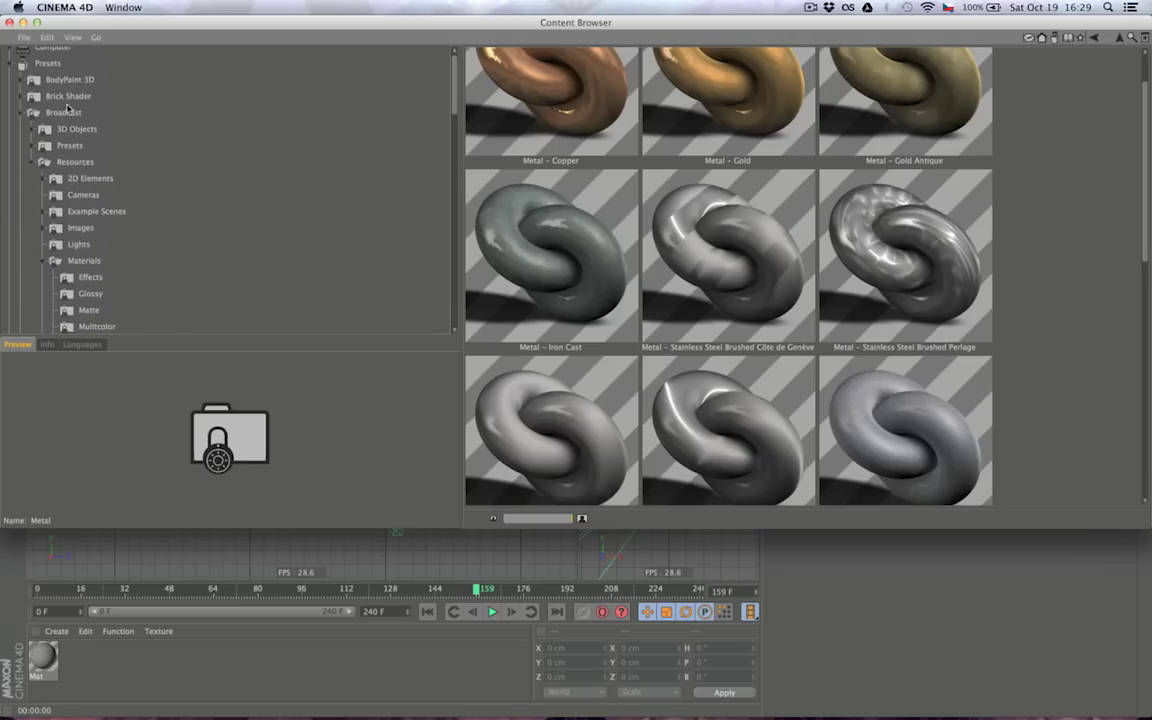
{"action": "scroll", "coordinate": [113, 158], "scroll_direction": "down", "scroll_amount": 6}
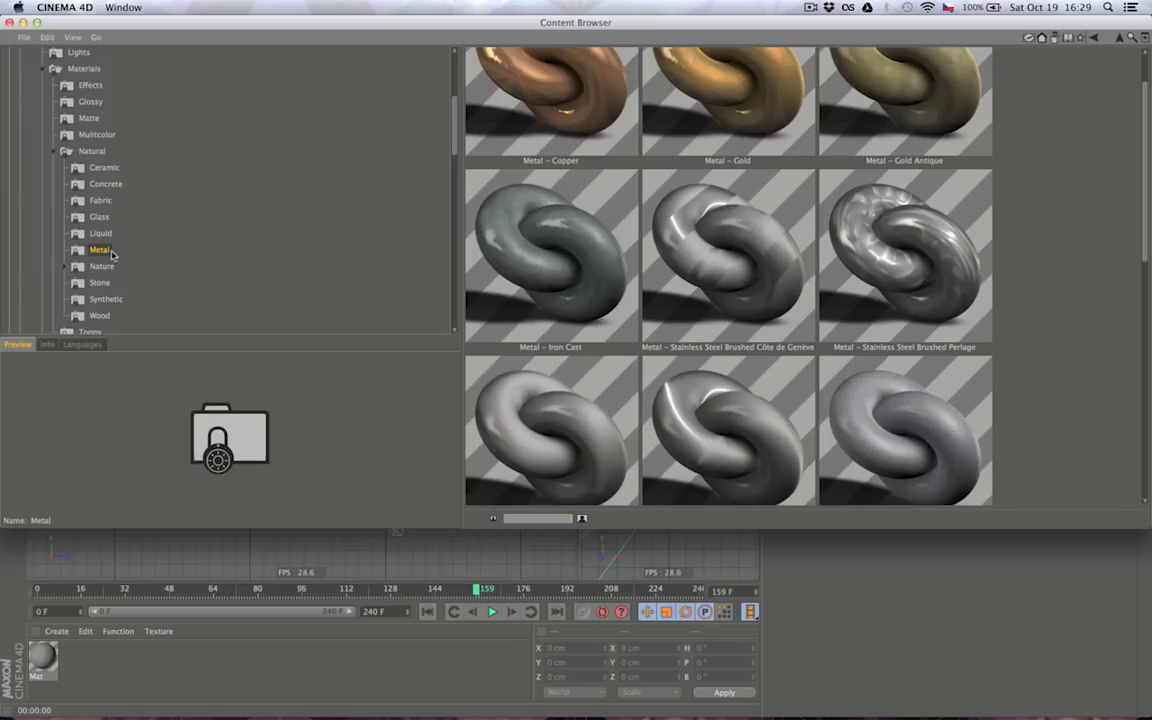
{"action": "scroll", "coordinate": [560, 165], "scroll_direction": "up", "scroll_amount": 2}
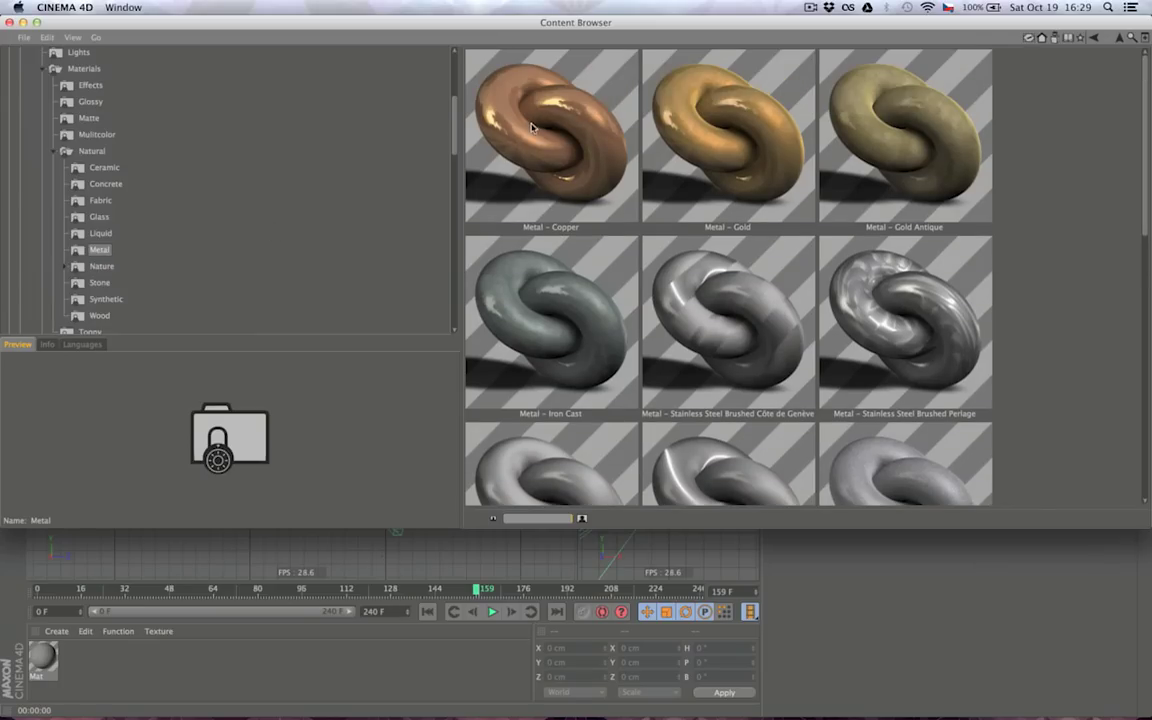
{"action": "left_click_drag", "start_coordinate": [538, 108], "coordinate": [380, 677]}
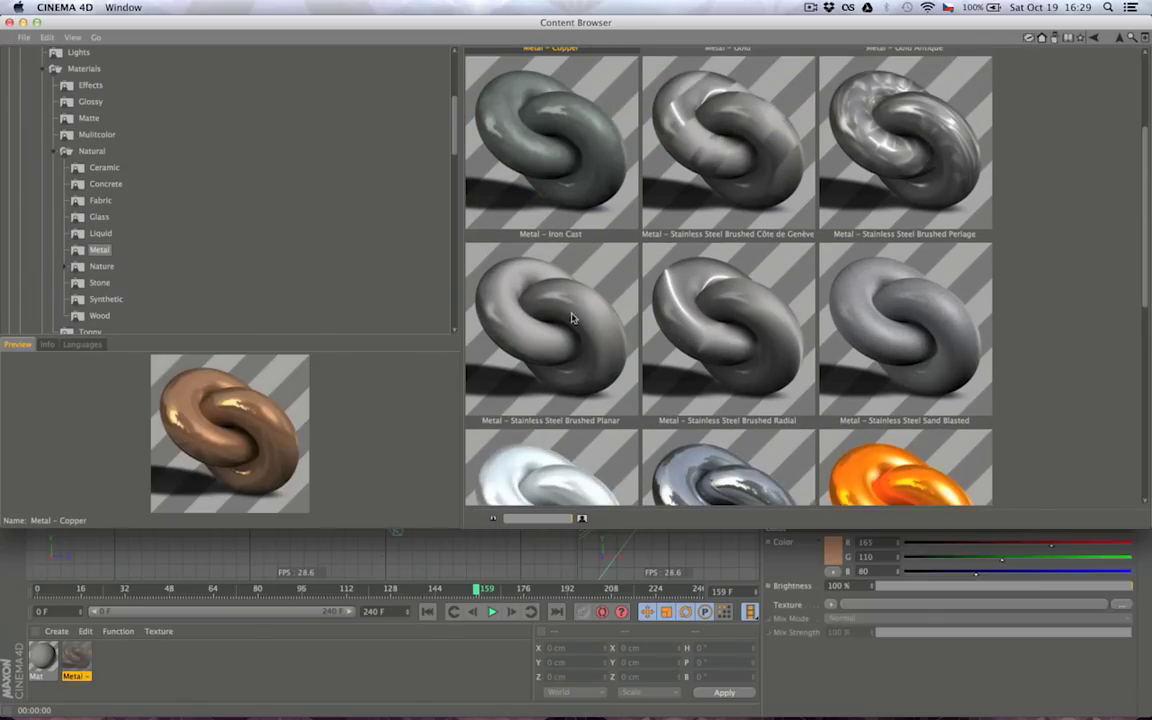
Add the Metal-Polished preset from the same metal folder to the scene's materials
{"action": "scroll", "coordinate": [682, 231], "scroll_direction": "up", "scroll_amount": 5}
{"action": "scroll", "coordinate": [910, 285], "scroll_direction": "down", "scroll_amount": 5}
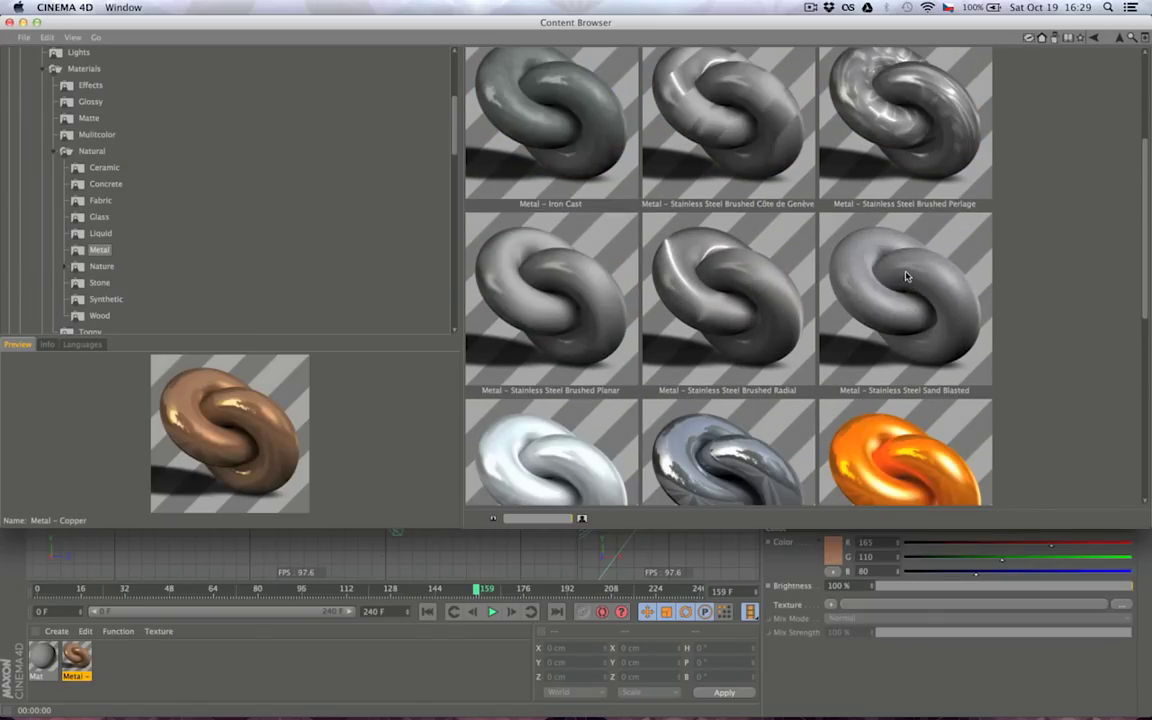
{"action": "scroll", "coordinate": [908, 281], "scroll_direction": "down", "scroll_amount": 10}
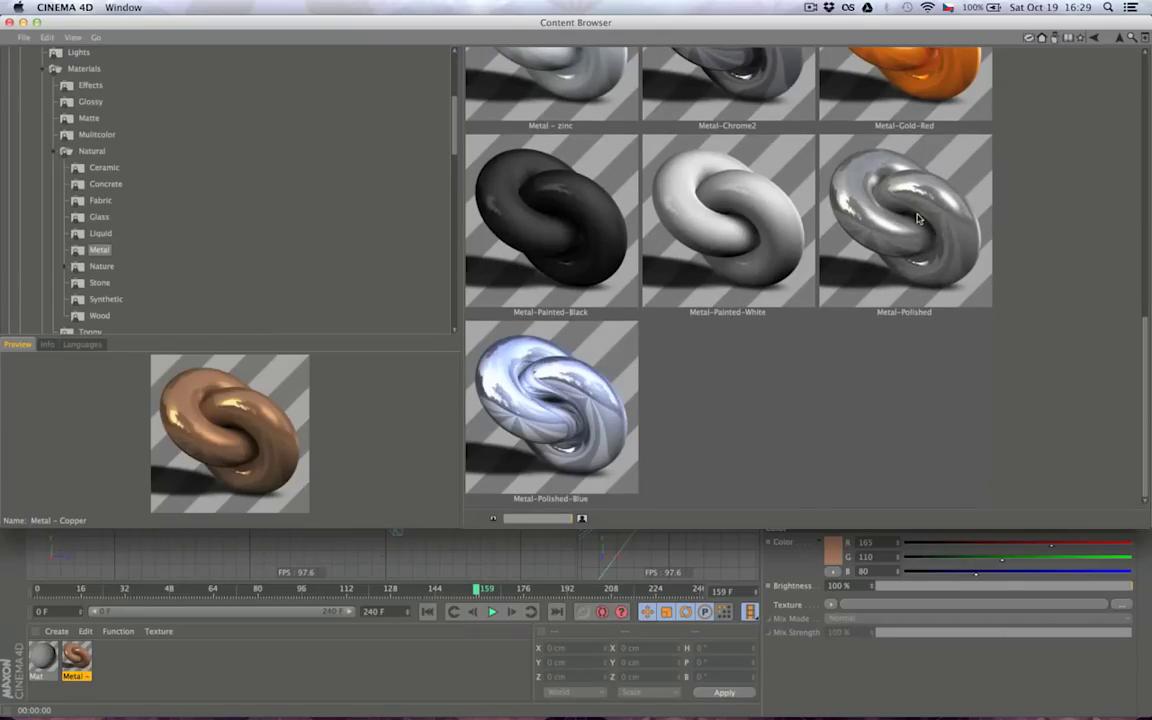
{"action": "left_click", "coordinate": [929, 221]}
{"action": "left_click_drag", "start_coordinate": [897, 215], "coordinate": [160, 673]}
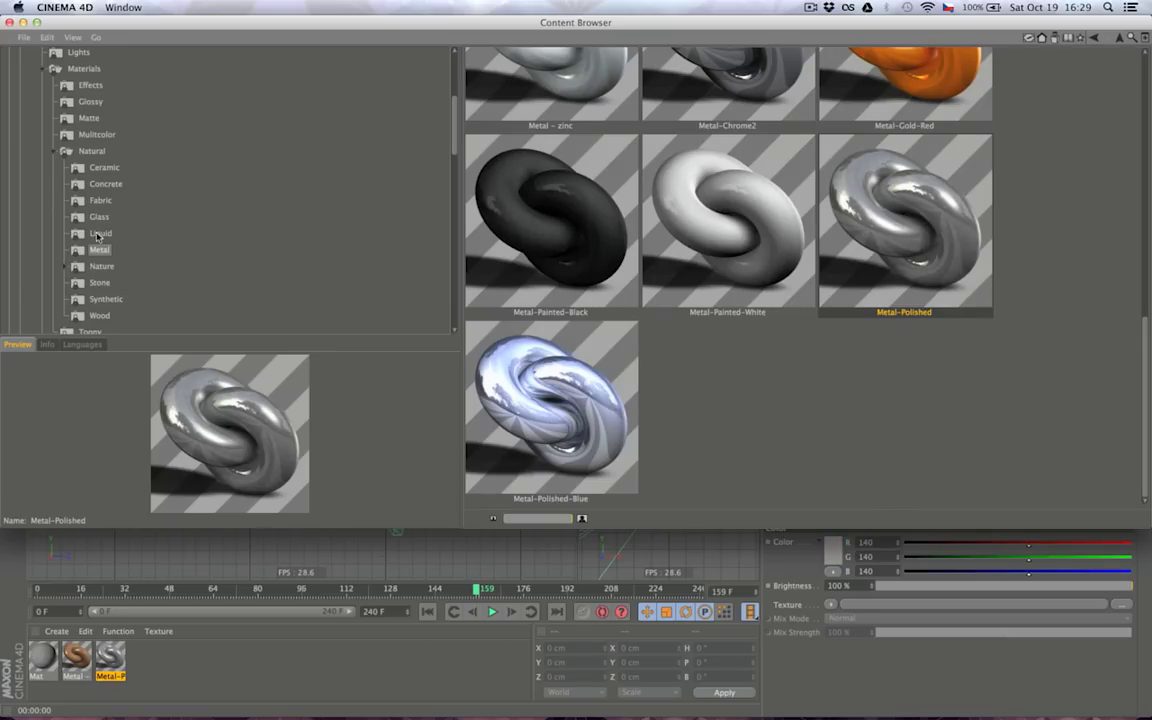
Collapse the Natural folder, view the HDRI presets under Prime Materials, and close the Content Browser
{"action": "left_click", "coordinate": [51, 153]}
{"action": "scroll", "coordinate": [50, 125], "scroll_direction": "down", "scroll_amount": 5}
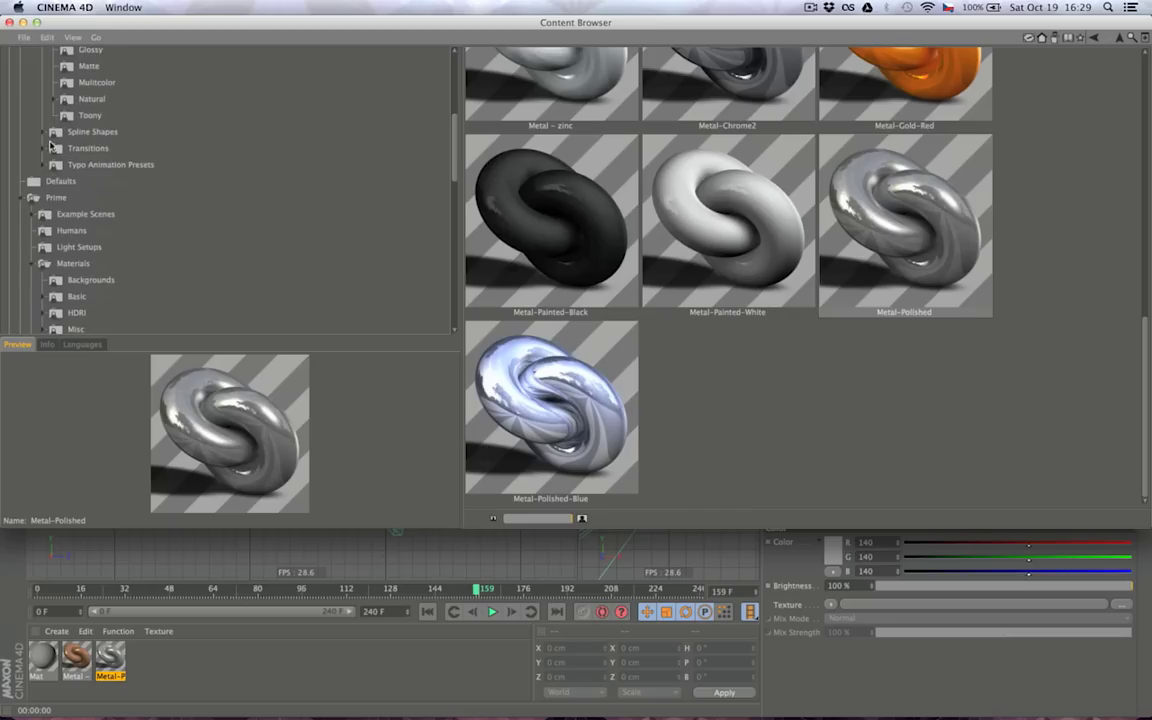
{"action": "left_click", "coordinate": [77, 287]}
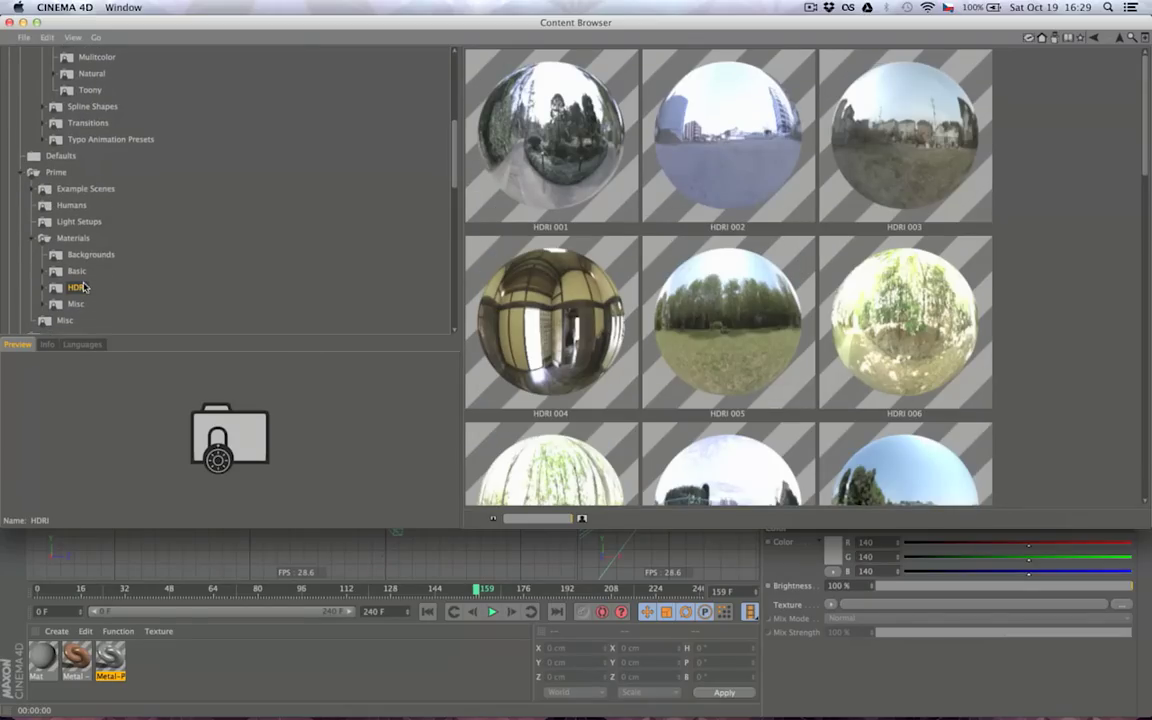
{"action": "left_click", "coordinate": [9, 22]}
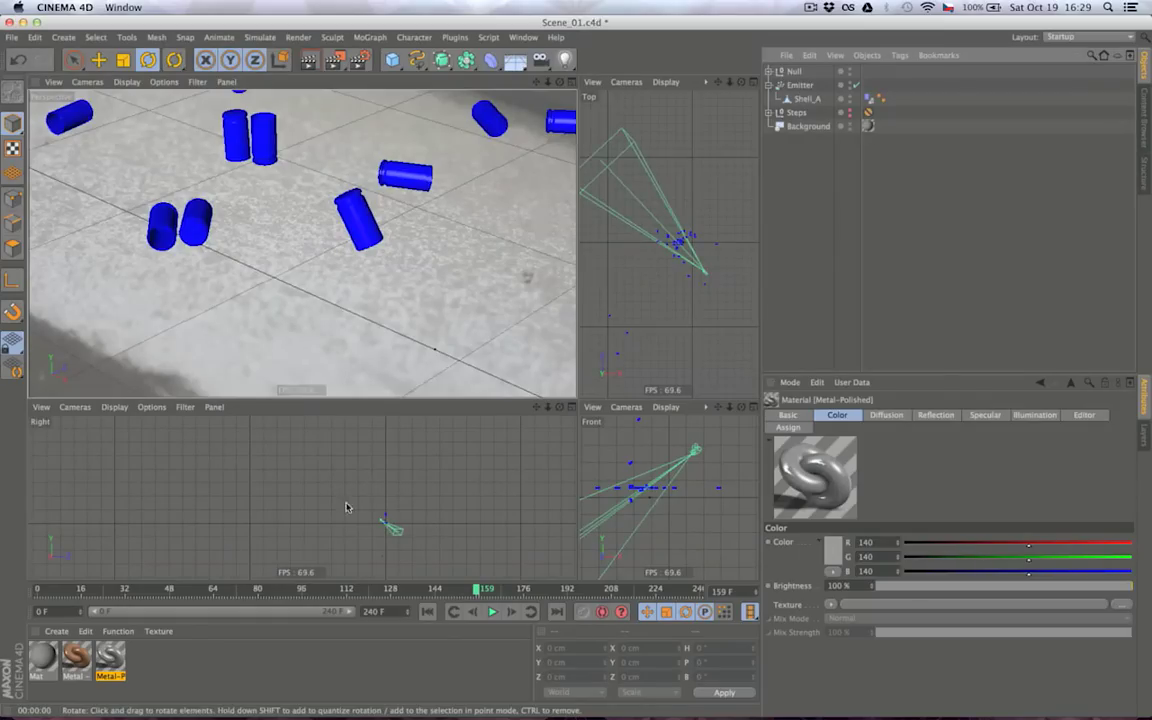
Open the Metal - Copper material for editing and disable its Specular channel
{"action": "double_click", "coordinate": [74, 660]}
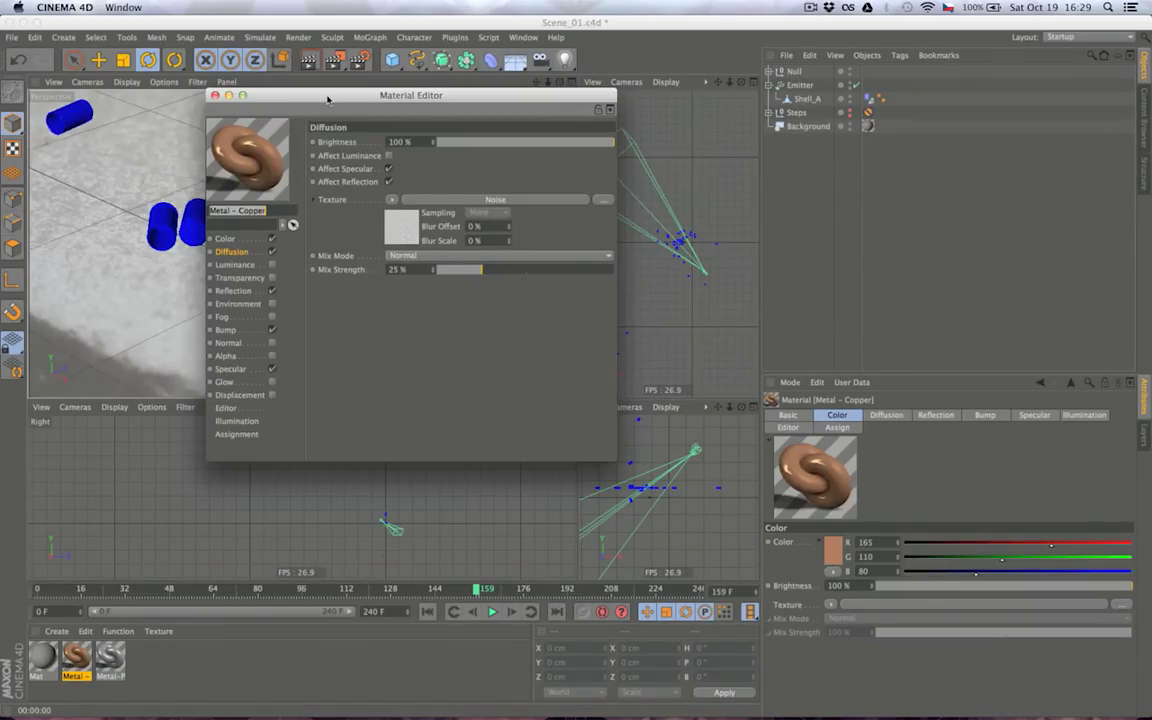
{"action": "left_click_drag", "start_coordinate": [326, 99], "coordinate": [461, 189]}
{"action": "left_click", "coordinate": [405, 460]}
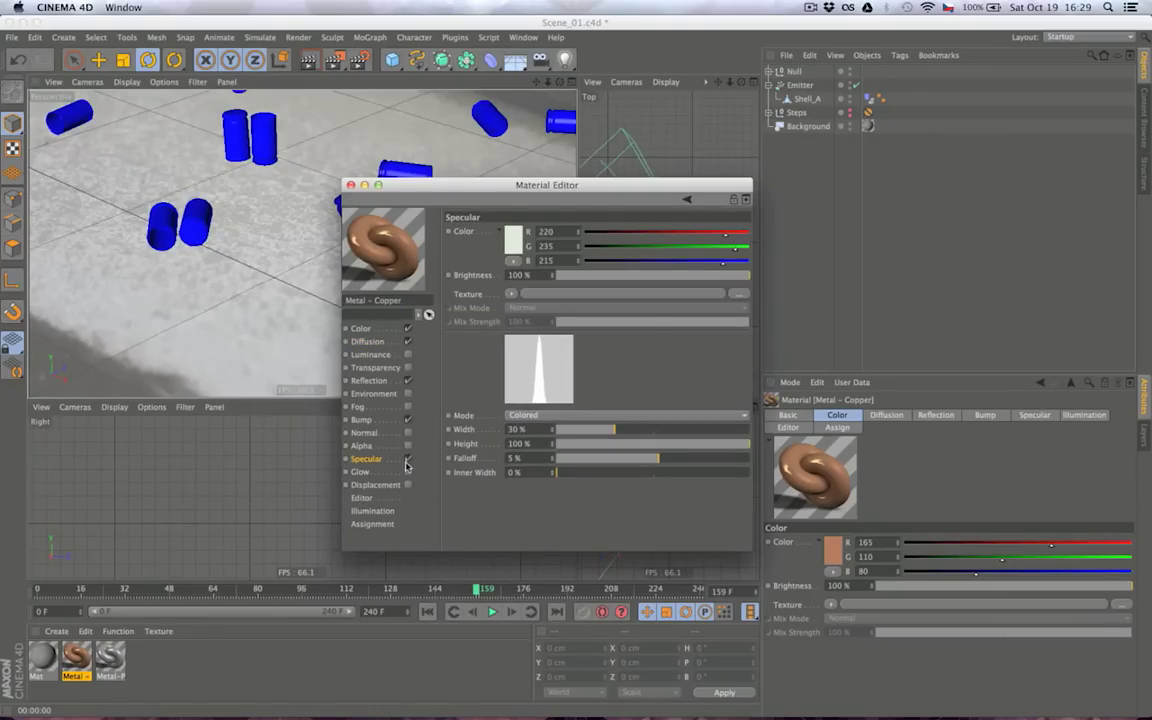
{"action": "left_click", "coordinate": [407, 459]}
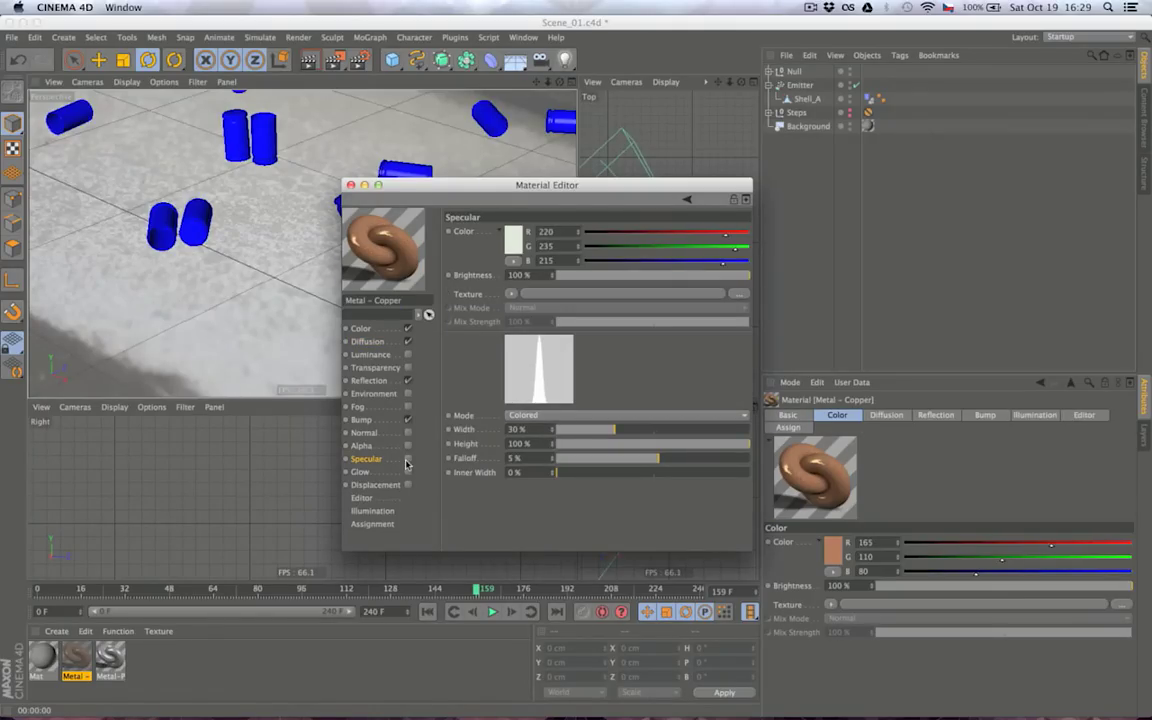
Give the copper material's Reflection channel a Fresnel texture and set its brightness to 100%
{"action": "left_click", "coordinate": [361, 420]}
{"action": "left_click", "coordinate": [368, 381]}
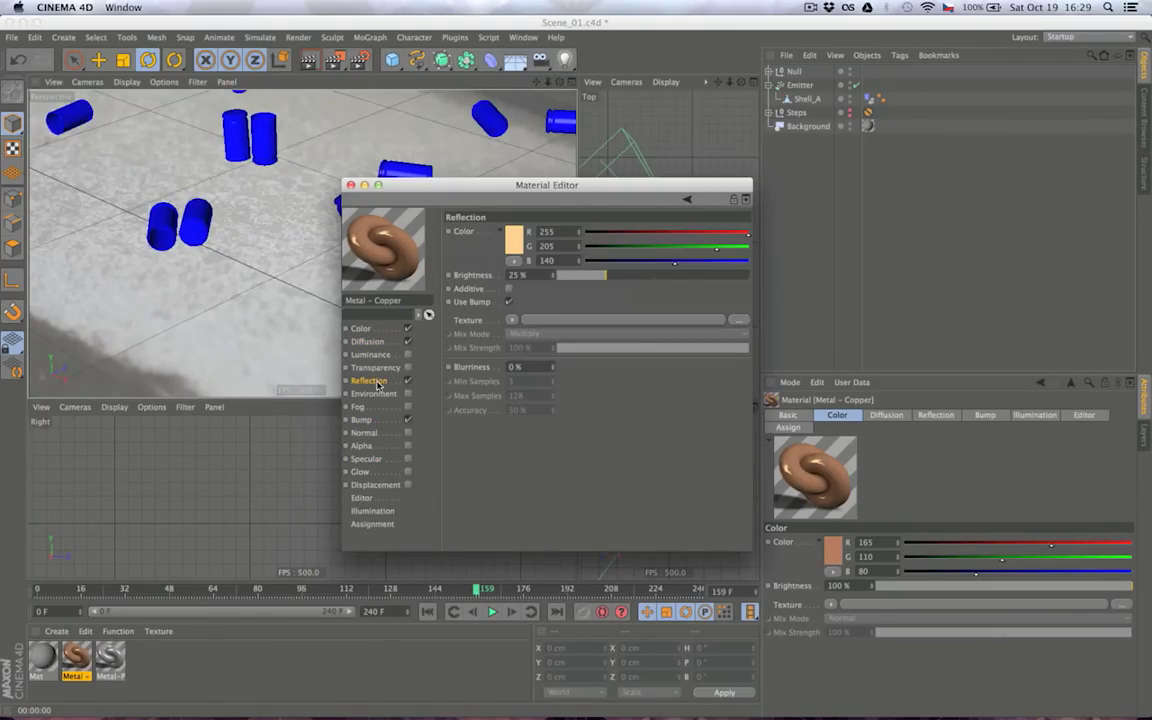
{"action": "left_click", "coordinate": [512, 320]}
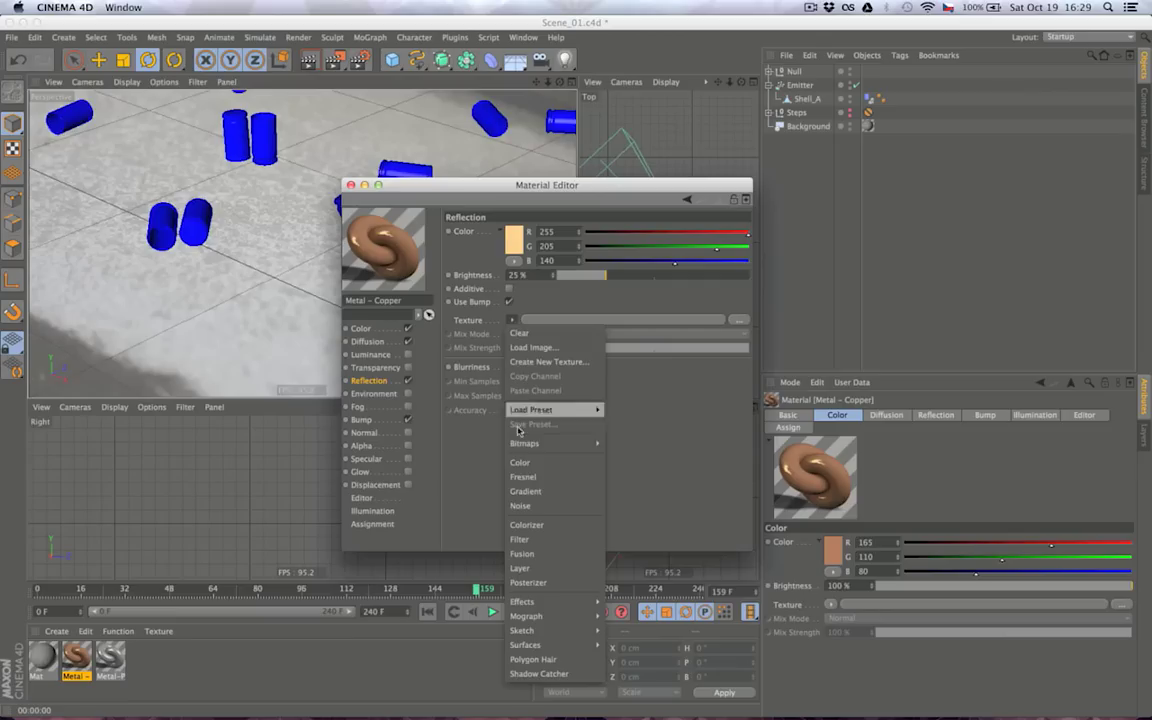
{"action": "left_click", "coordinate": [530, 476]}
{"action": "left_click_drag", "start_coordinate": [645, 276], "coordinate": [993, 282]}
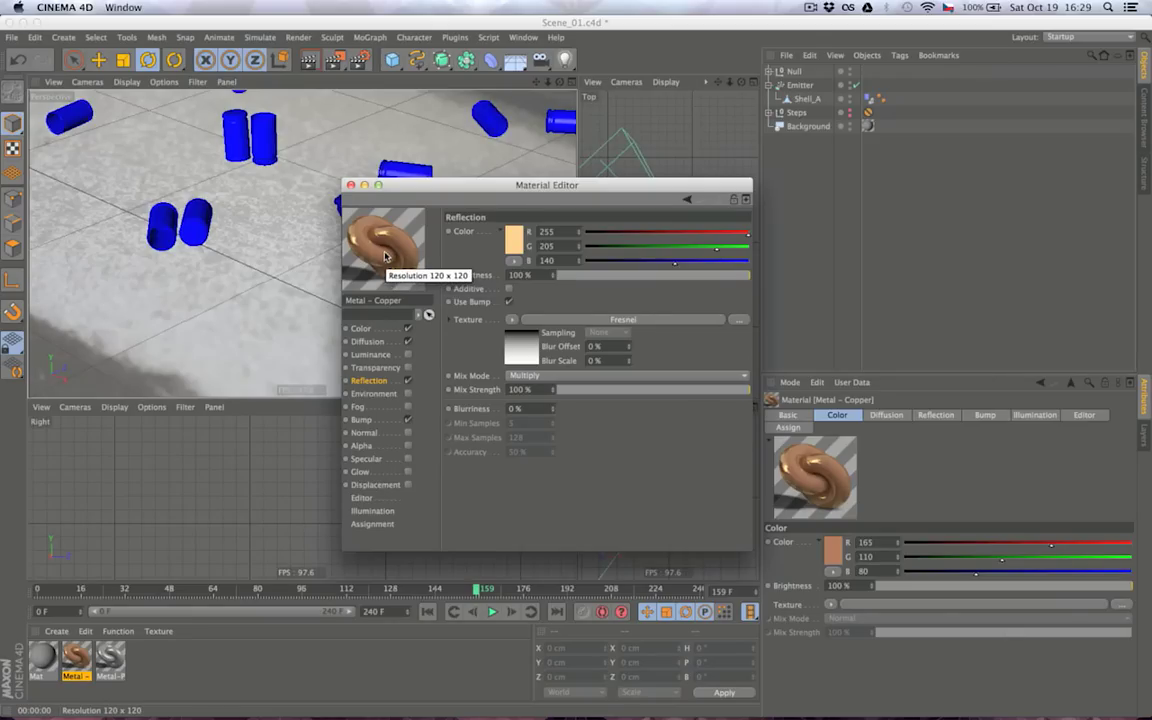
Disable the copper material's Diffusion channel and close the Material Editor
{"action": "left_click_drag", "start_coordinate": [384, 256], "coordinate": [394, 287]}
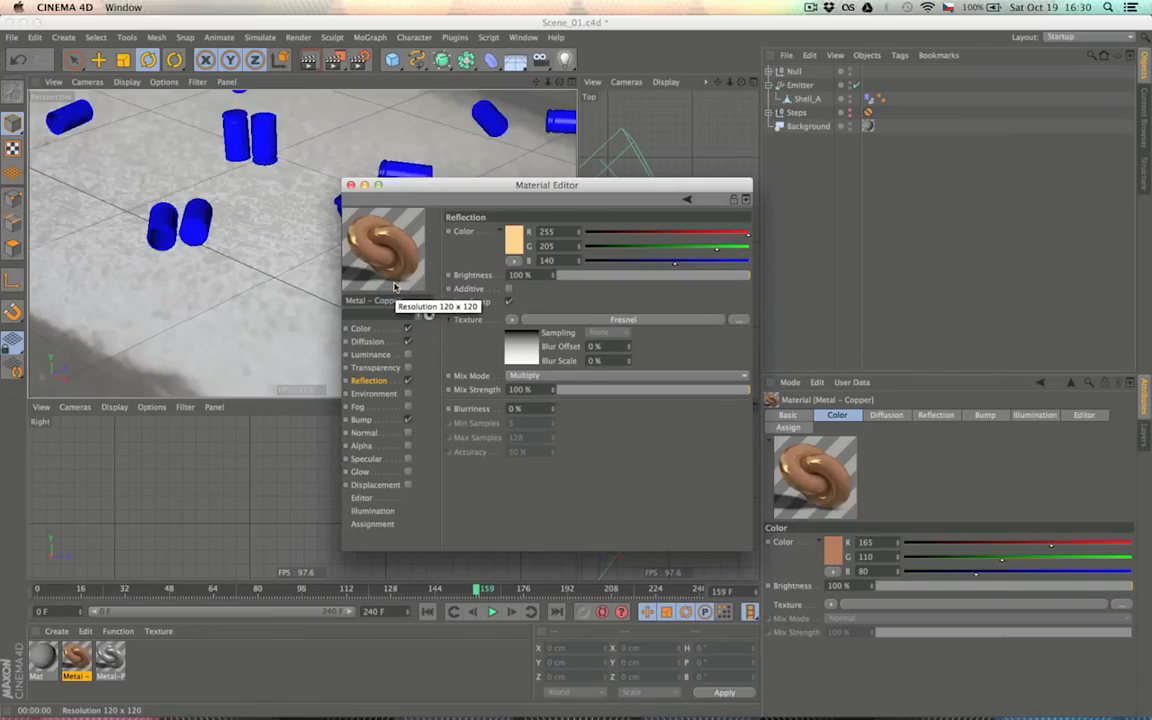
{"action": "left_click", "coordinate": [367, 341]}
{"action": "left_click", "coordinate": [407, 342]}
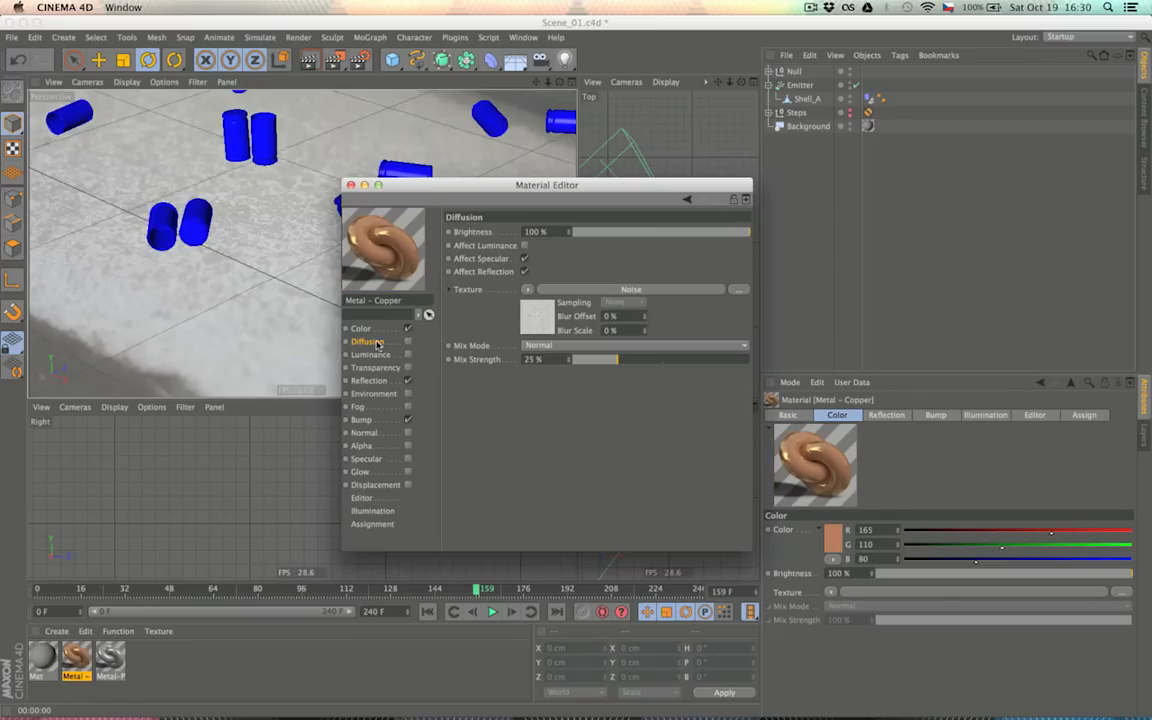
{"action": "left_click", "coordinate": [350, 186]}
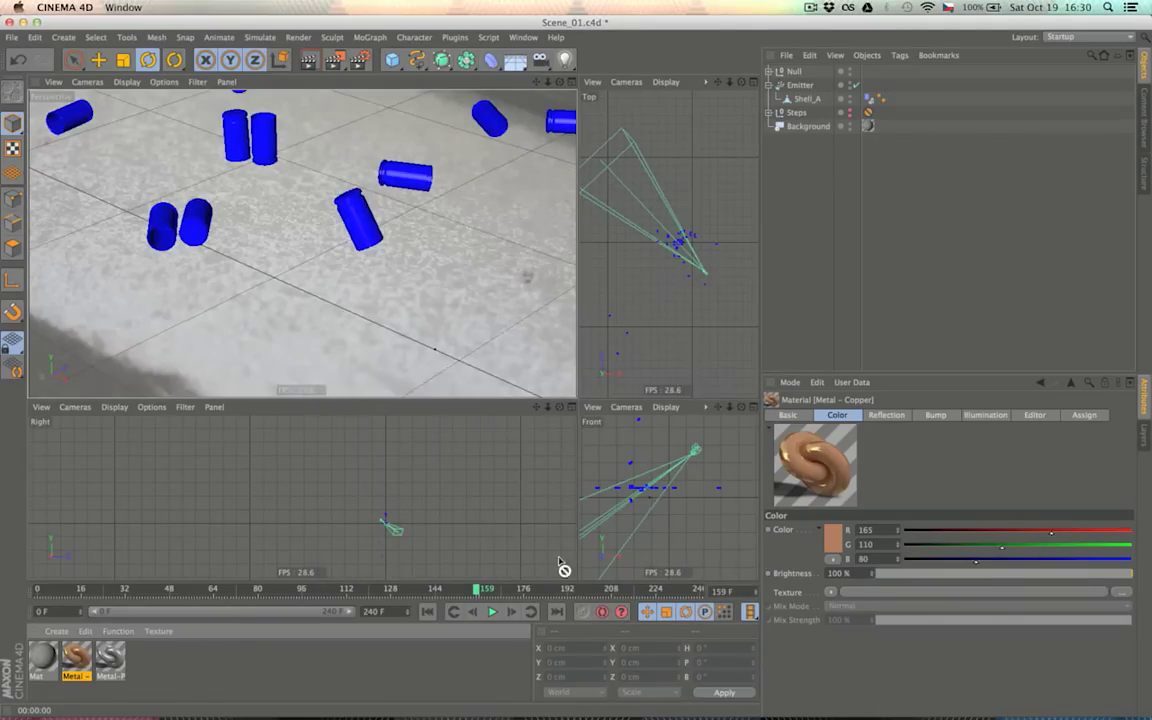
Apply the Metal - Copper material to the Shell_A object and select its parent Emitter
{"action": "left_click_drag", "start_coordinate": [808, 102], "coordinate": [808, 102]}
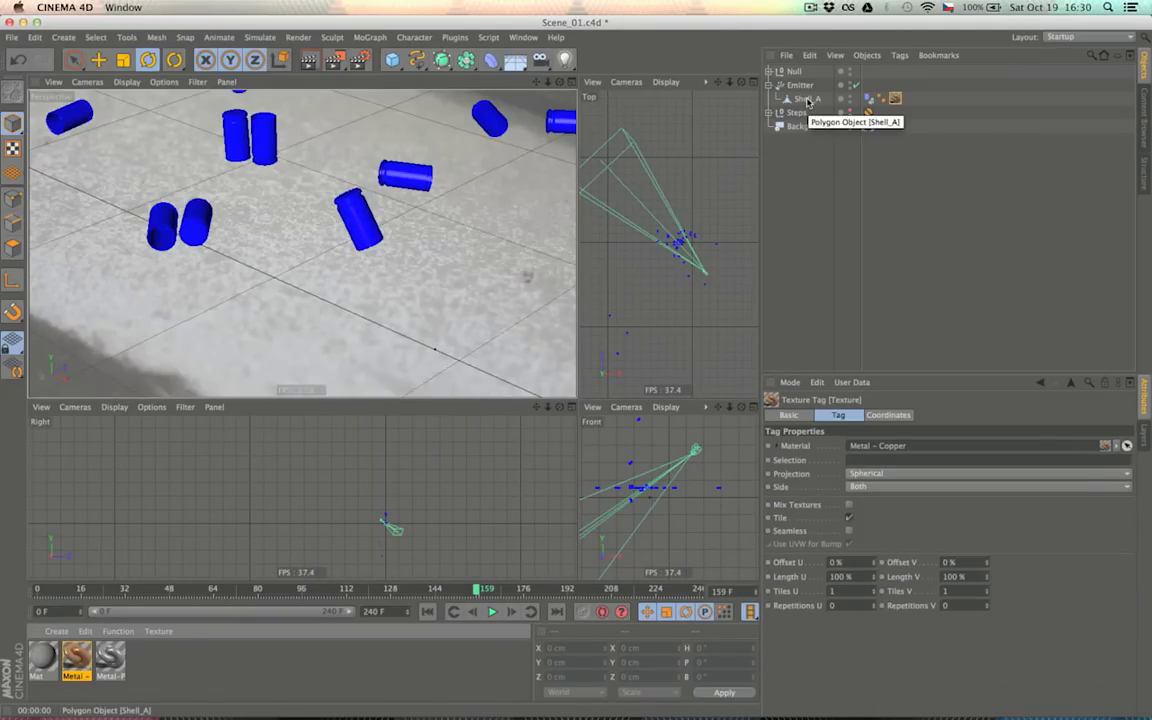
{"action": "left_click", "coordinate": [799, 86]}
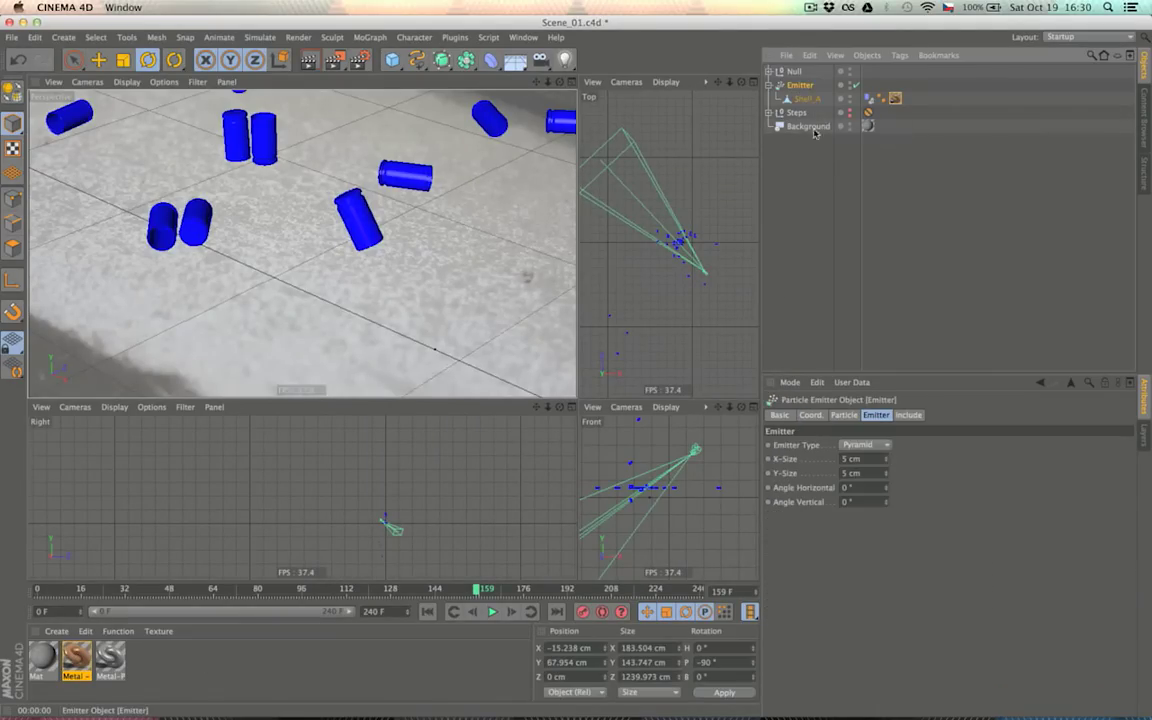
Set the Emitter's Use Color to Off and copy its Shell_A object to the top level of the object hierarchy
{"action": "left_click", "coordinate": [845, 415]}
{"action": "left_click", "coordinate": [822, 416]}
{"action": "left_click", "coordinate": [780, 415]}
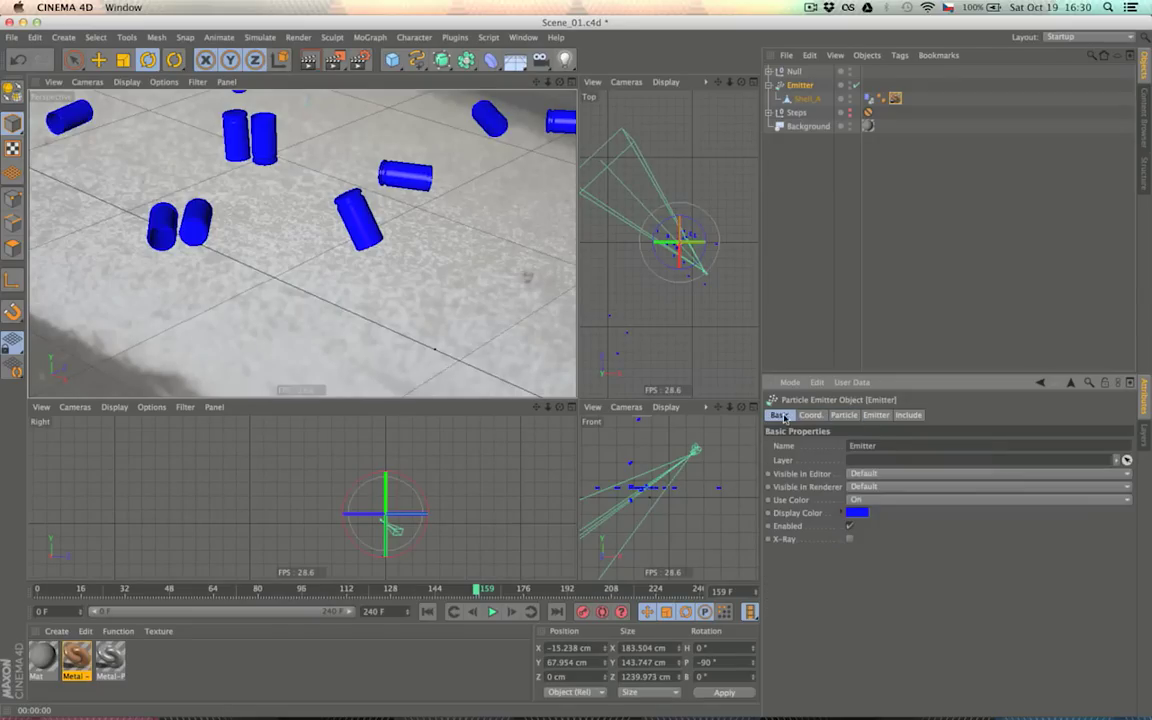
{"action": "left_click", "coordinate": [858, 500]}
{"action": "left_click", "coordinate": [866, 506]}
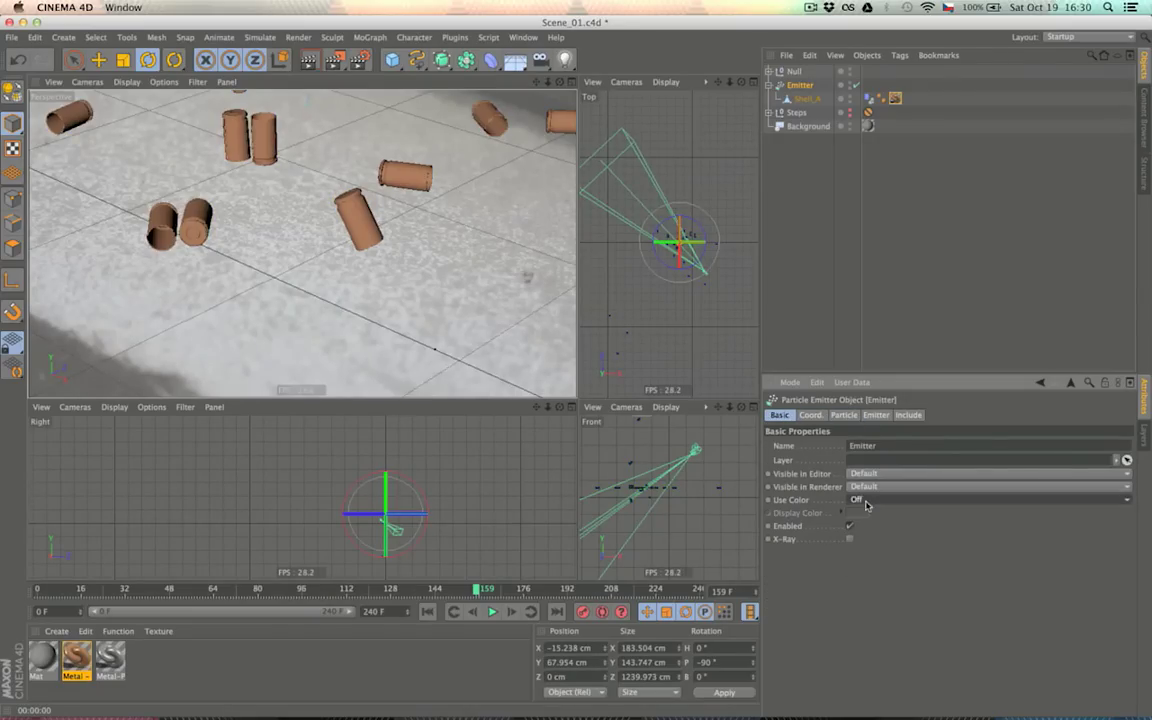
{"action": "left_click_drag", "start_coordinate": [806, 98], "coordinate": [801, 72]}
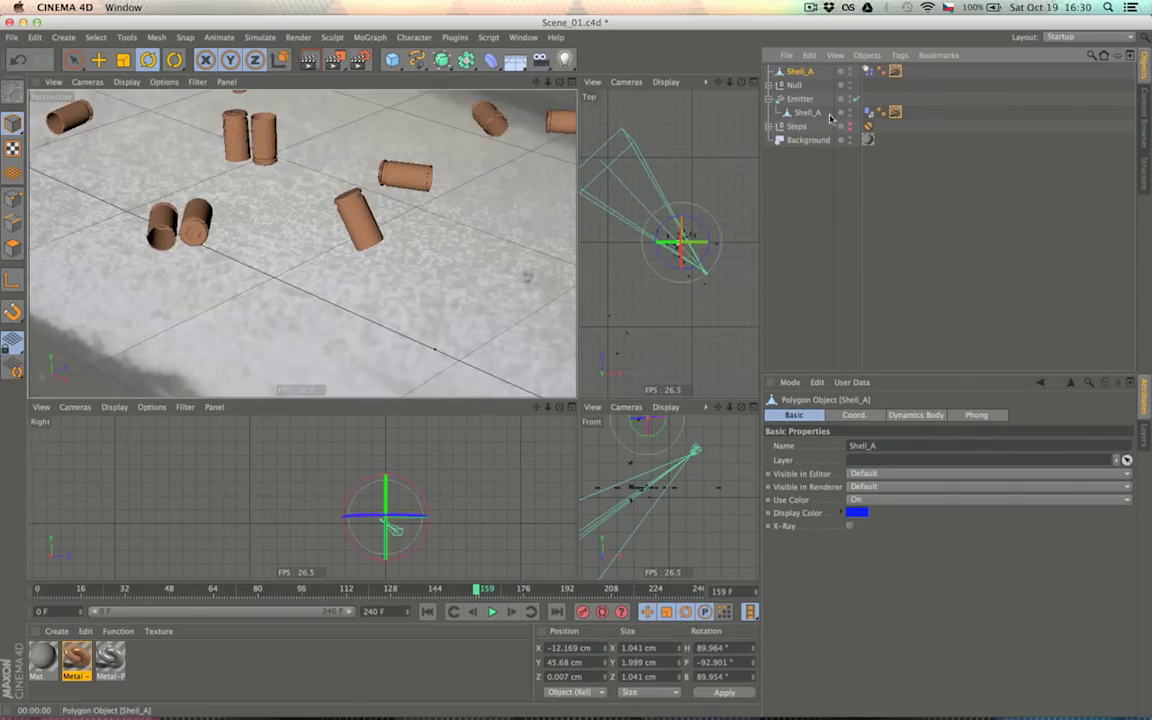
Add a Protection tag to the Camera inside the Null and collapse the Null's hierarchy
{"action": "left_click", "coordinate": [770, 87]}
{"action": "right_click", "coordinate": [808, 99]}
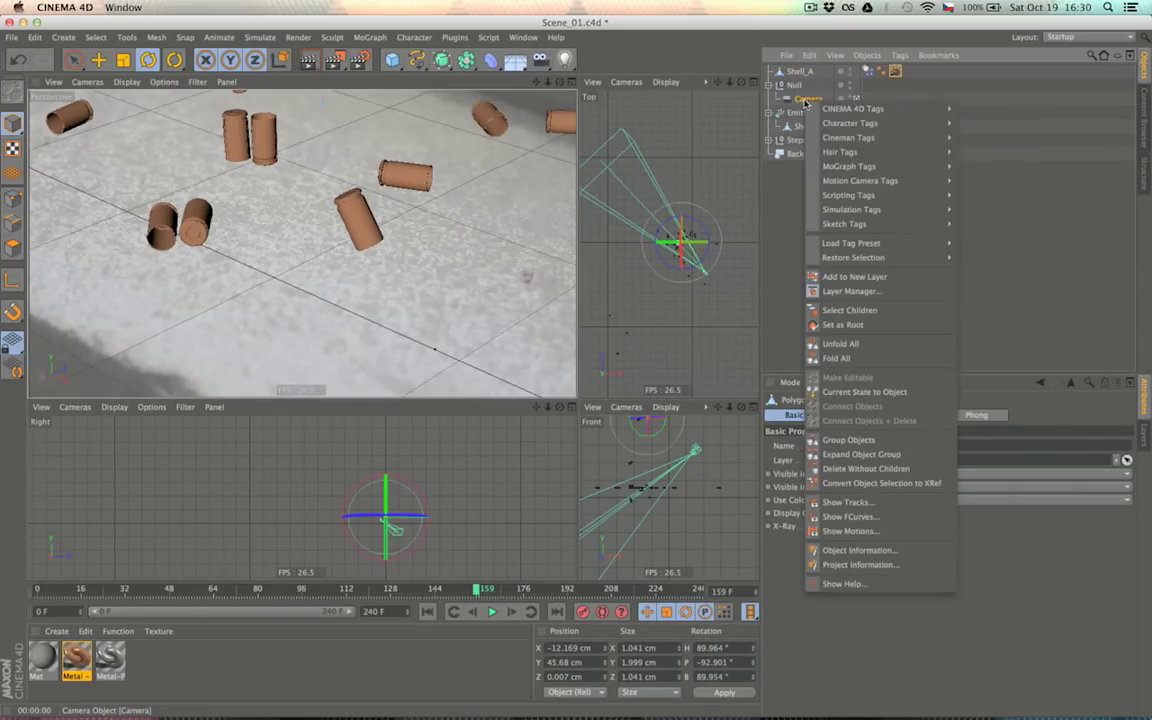
{"action": "mouse_move", "coordinate": [852, 108]}
{"action": "left_click", "coordinate": [988, 309]}
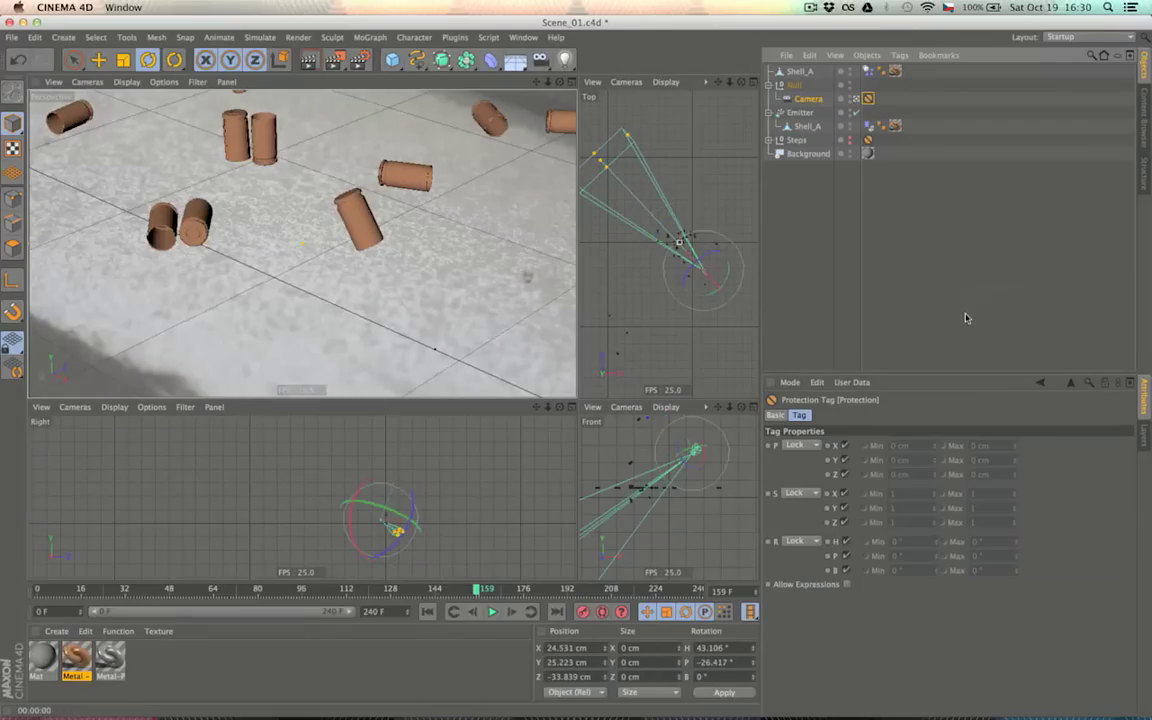
{"action": "left_click", "coordinate": [770, 87]}
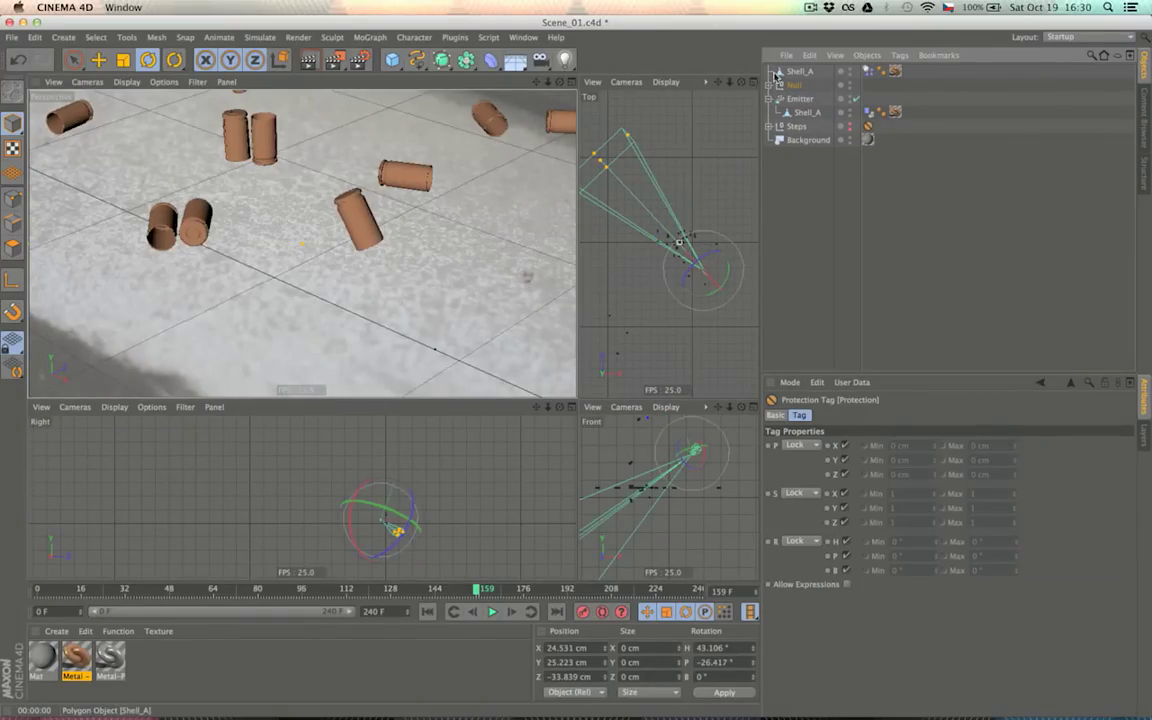
Leave the scene camera's view and set Use Color to Off for the top-level Shell_A copy
{"action": "left_click", "coordinate": [795, 70]}
{"action": "left_click", "coordinate": [768, 86]}
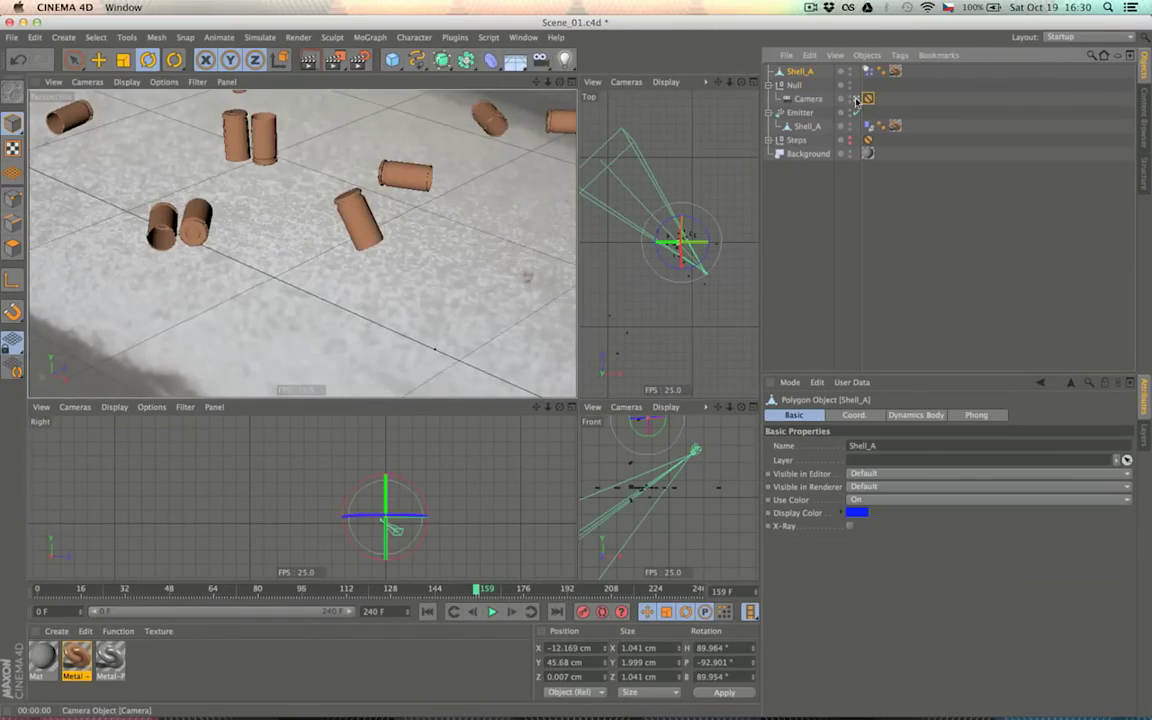
{"action": "left_click_drag", "start_coordinate": [303, 200], "coordinate": [445, 141], "text": "alt"}
{"action": "scroll", "coordinate": [272, 126], "scroll_direction": "up", "scroll_amount": 12}
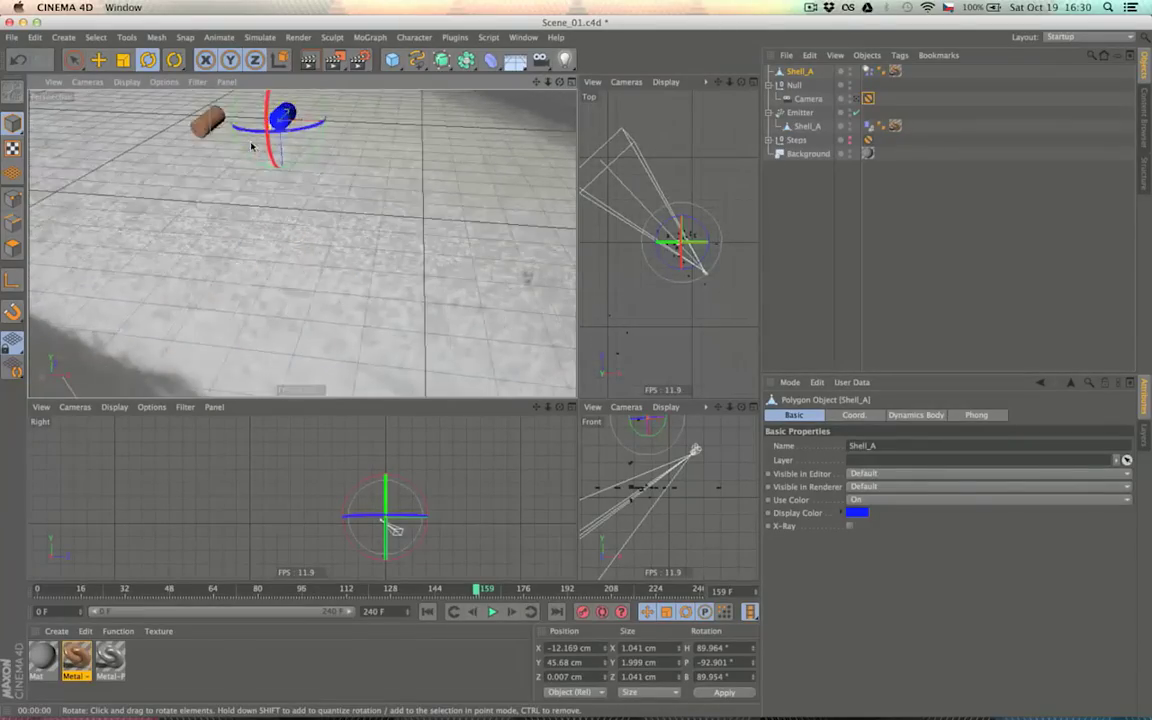
{"action": "middle_click_drag", "start_coordinate": [320, 99], "coordinate": [323, 137], "text": "alt"}
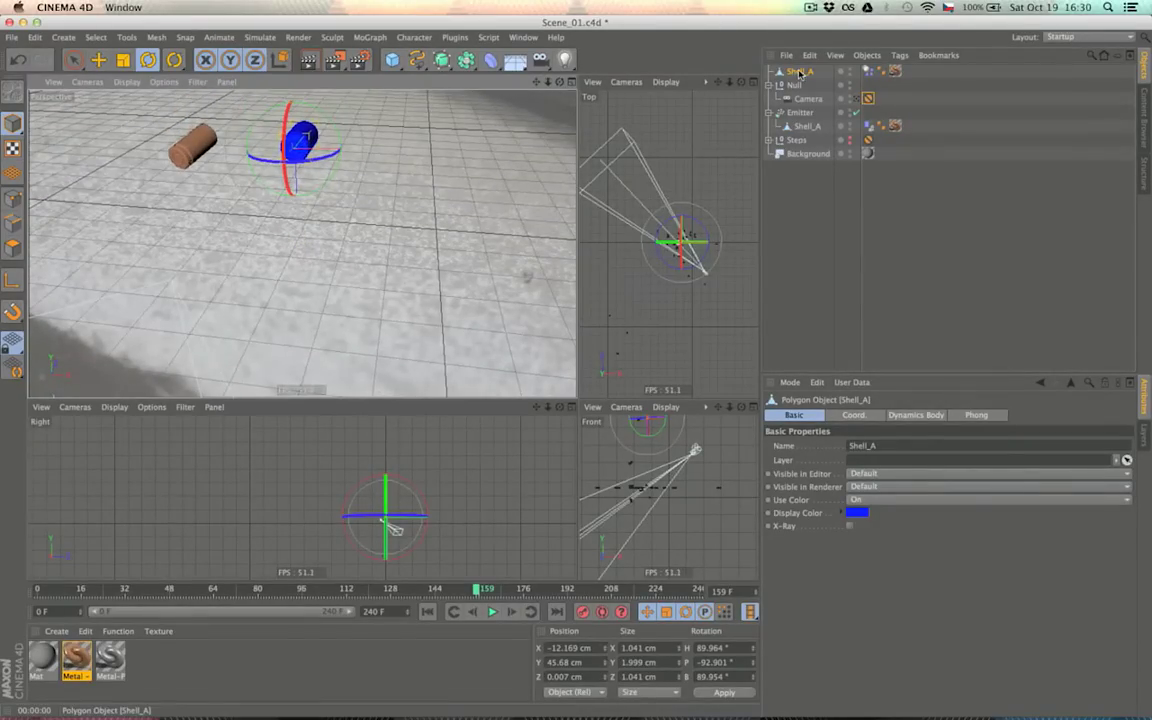
{"action": "left_click", "coordinate": [870, 499]}
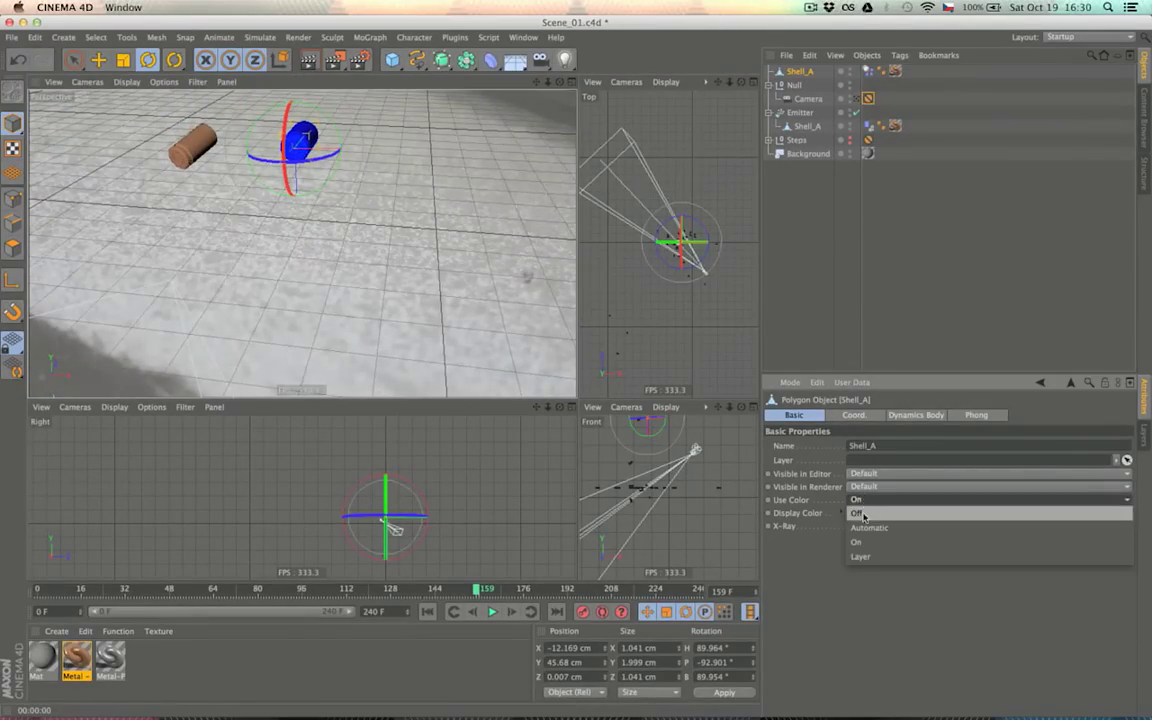
{"action": "left_click", "coordinate": [870, 462]}
Switch the top-level Shell_A copy to polygon editing mode
{"action": "scroll", "coordinate": [300, 135], "scroll_direction": "up", "scroll_amount": 8}
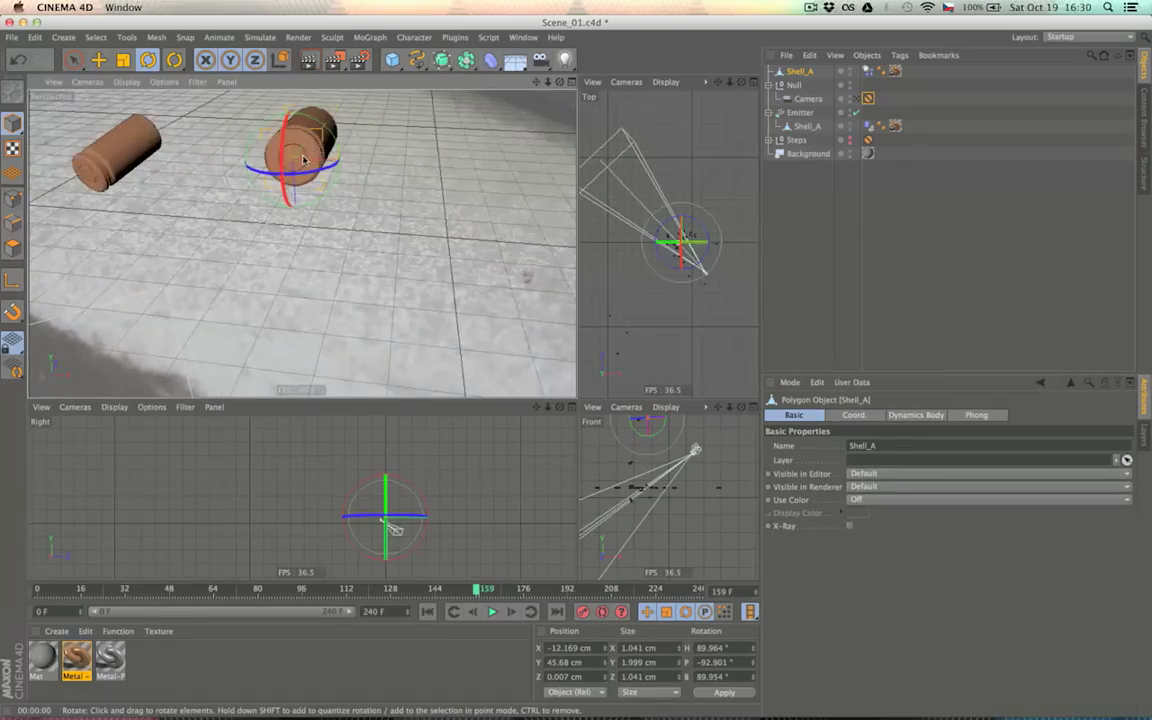
{"action": "left_click_drag", "start_coordinate": [322, 135], "coordinate": [367, 149]}
{"action": "key", "text": "super+z"}
{"action": "scroll", "coordinate": [282, 157], "scroll_direction": "up", "scroll_amount": 5}
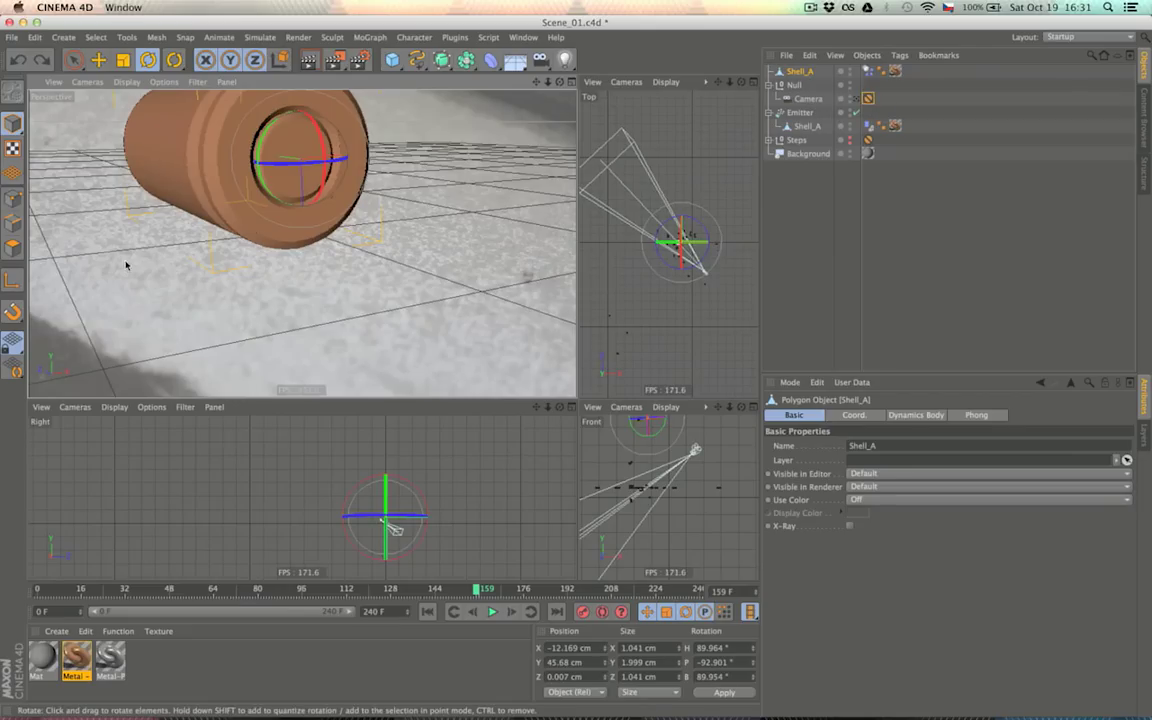
{"action": "left_click", "coordinate": [13, 222]}
{"action": "left_click", "coordinate": [13, 247]}
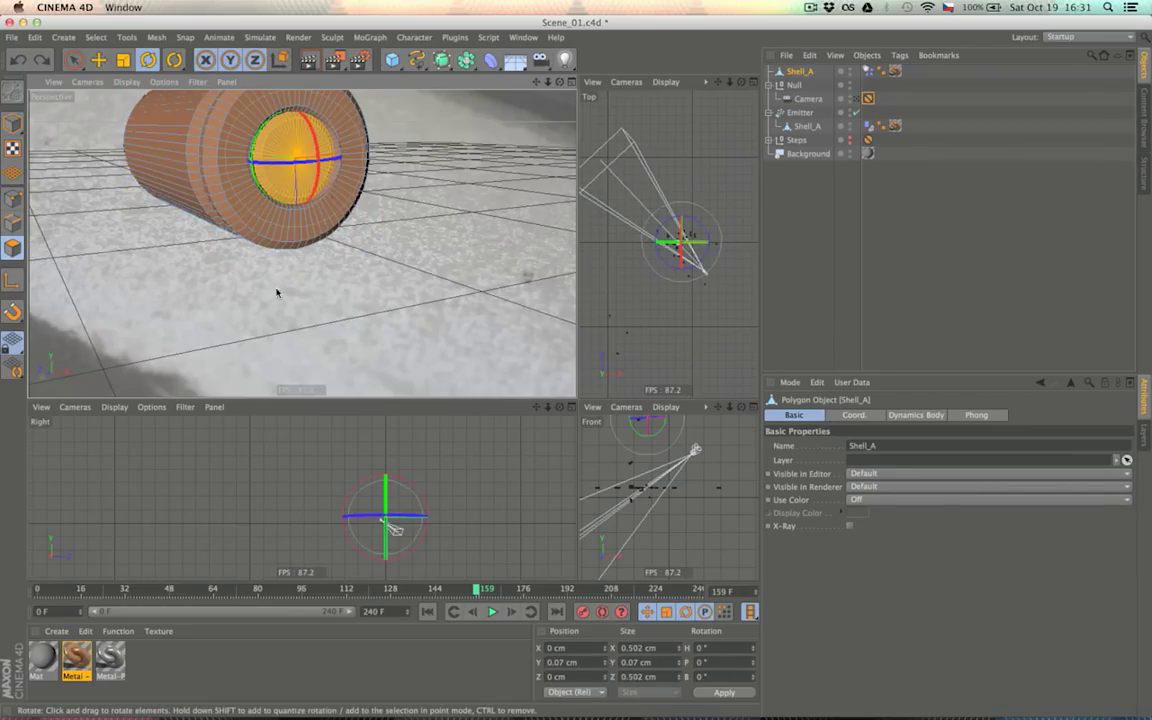
Use Loop Selection to select the round centre and surrounding ring of the shell's base, including the matching polygons inside the shell
{"action": "left_click_drag", "start_coordinate": [250, 293], "coordinate": [270, 180], "text": "alt"}
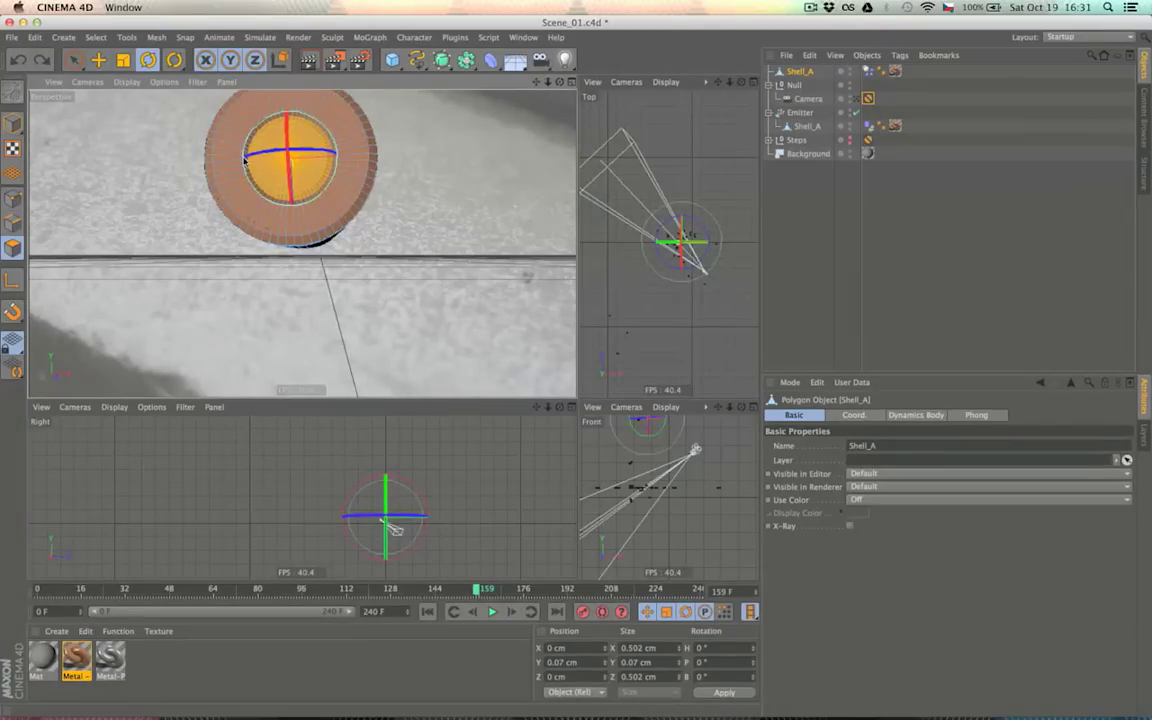
{"action": "key", "text": "space"}
{"action": "key", "text": "space"}
{"action": "left_click_drag", "start_coordinate": [394, 190], "coordinate": [446, 302], "text": "alt"}
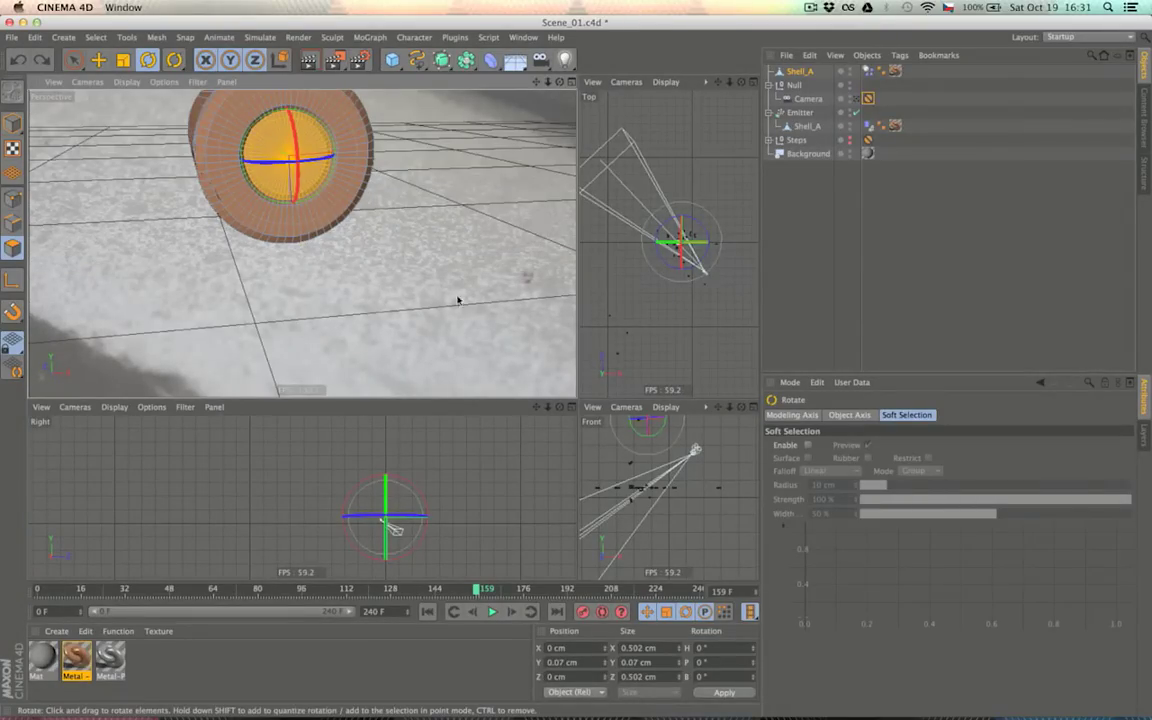
{"action": "key", "text": "space"}
{"action": "left_click", "coordinate": [276, 148]}
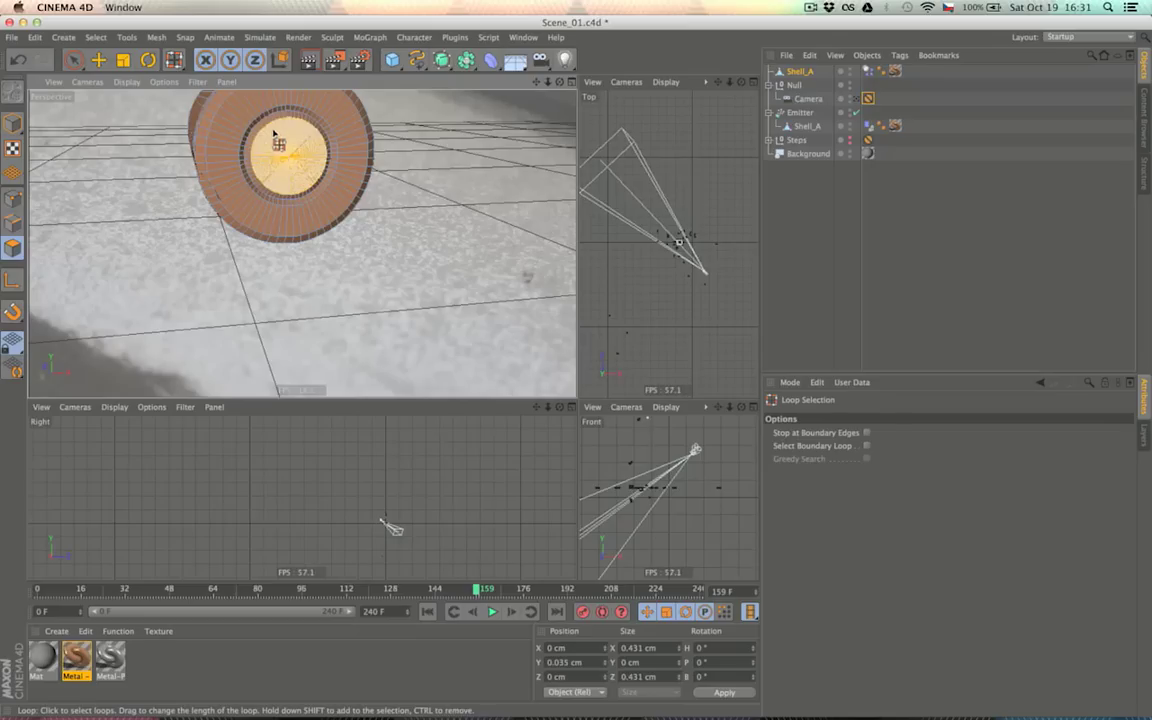
{"action": "left_click", "coordinate": [260, 127]}
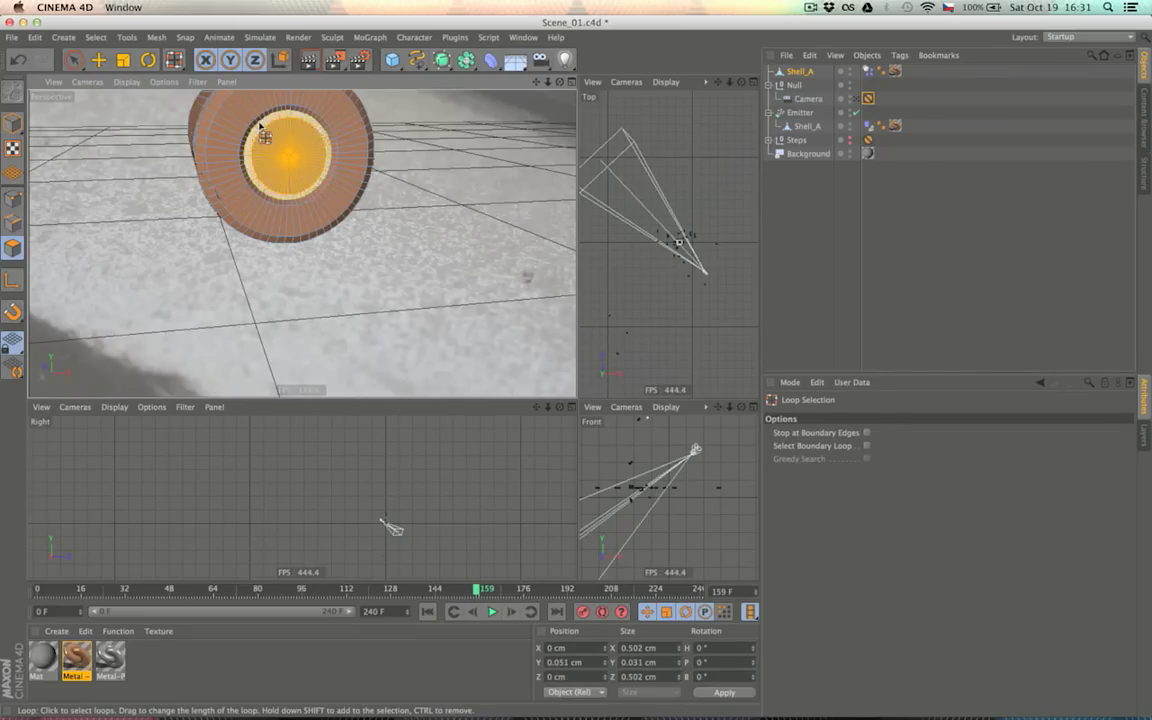
{"action": "left_click_drag", "start_coordinate": [483, 159], "coordinate": [430, 160], "text": "alt"}
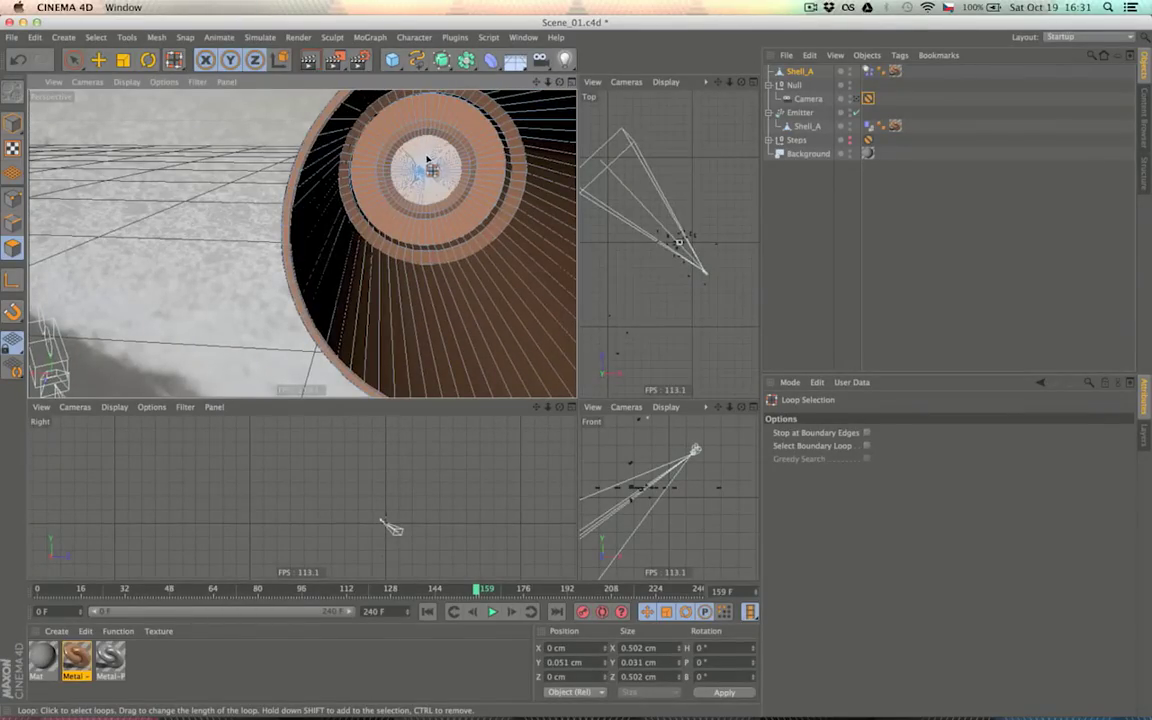
{"action": "left_click", "coordinate": [410, 158], "text": "shift"}
{"action": "left_click", "coordinate": [403, 148], "text": "shift"}
Apply the Metal-Polished material to the selected base polygons and deselect the shell
{"action": "left_click_drag", "start_coordinate": [275, 193], "coordinate": [239, 213], "text": "alt"}
{"action": "left_click_drag", "start_coordinate": [86, 244], "coordinate": [82, 182]}
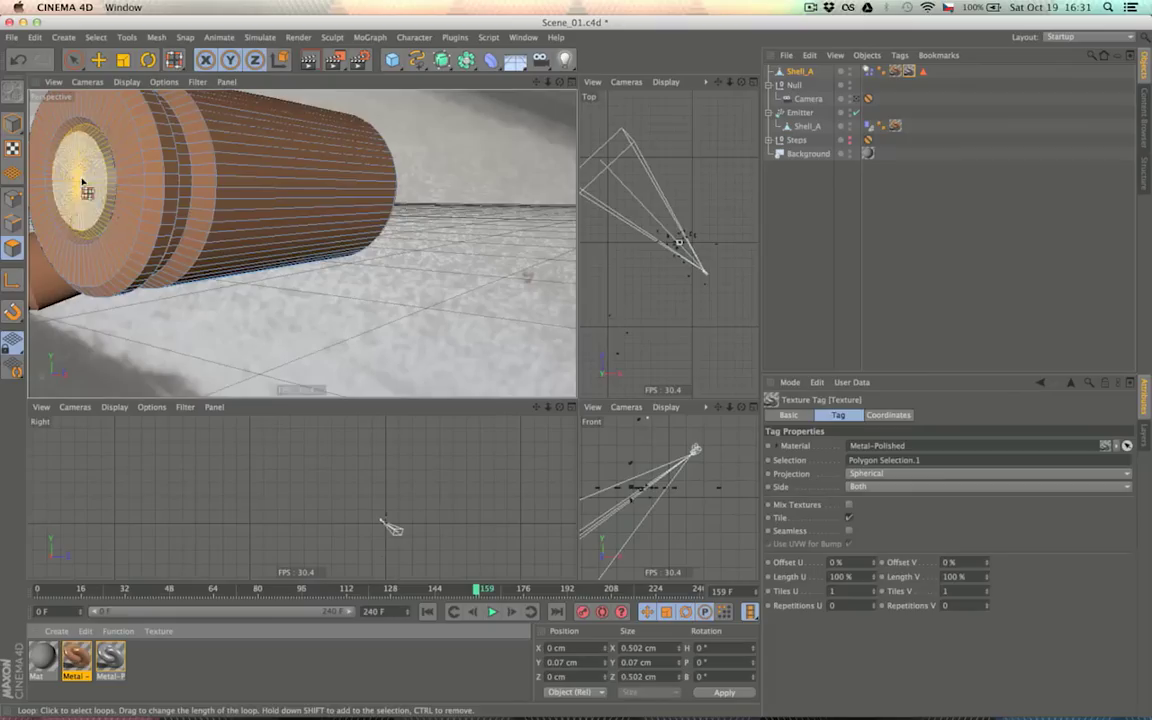
{"action": "left_click", "coordinate": [73, 60]}
{"action": "left_click", "coordinate": [874, 170]}
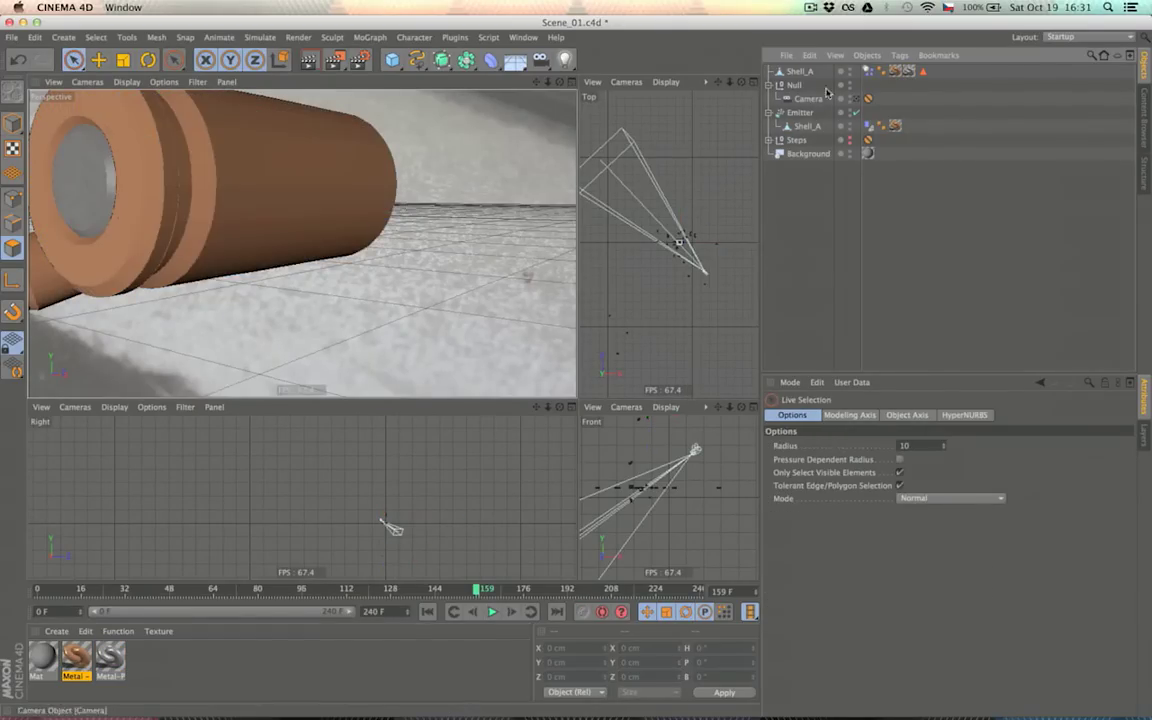
Move the textured Shell_A copy into the Emitter and delete the original Shell_A
{"action": "left_click_drag", "start_coordinate": [800, 72], "coordinate": [815, 106]}
{"action": "left_click", "coordinate": [815, 130]}
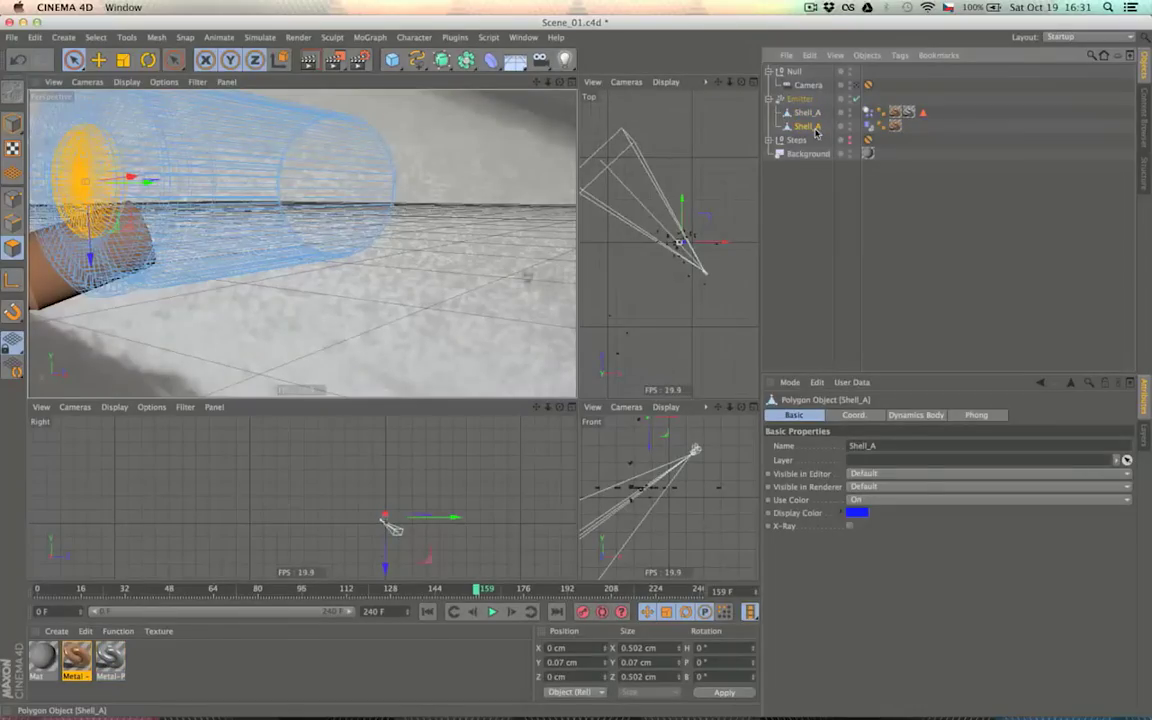
{"action": "key", "text": "Delete"}
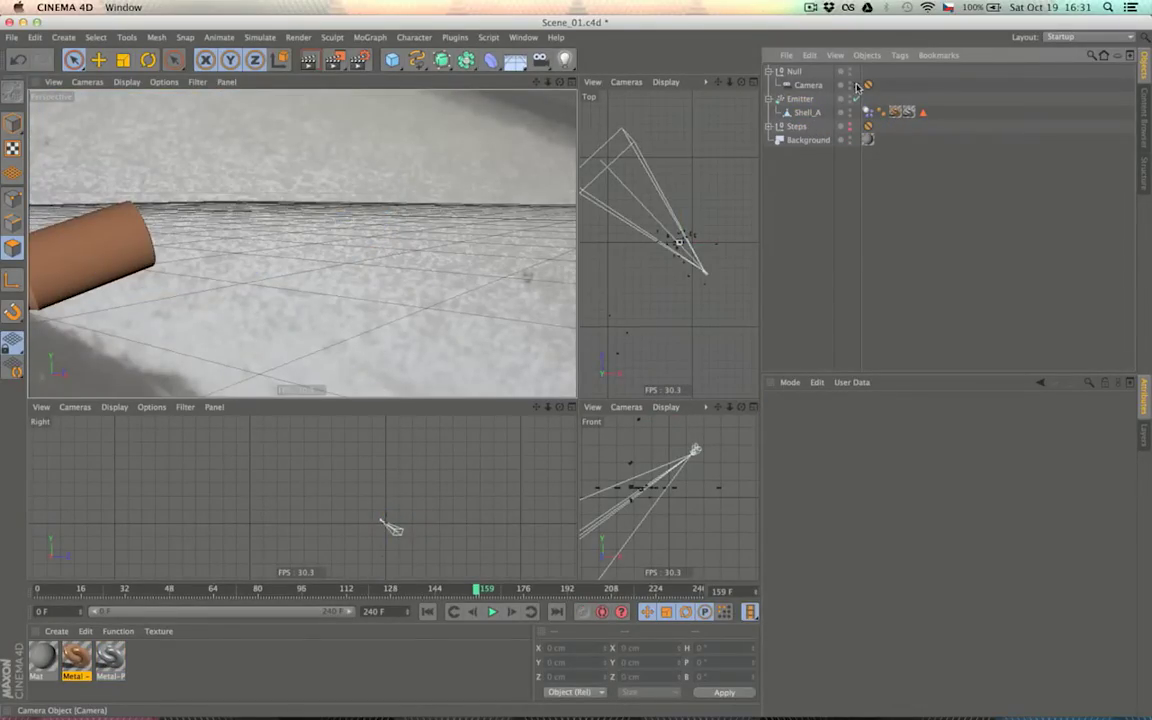
Look through the scene Camera again and render the active view to check the shell materials
{"action": "left_click", "coordinate": [856, 86]}
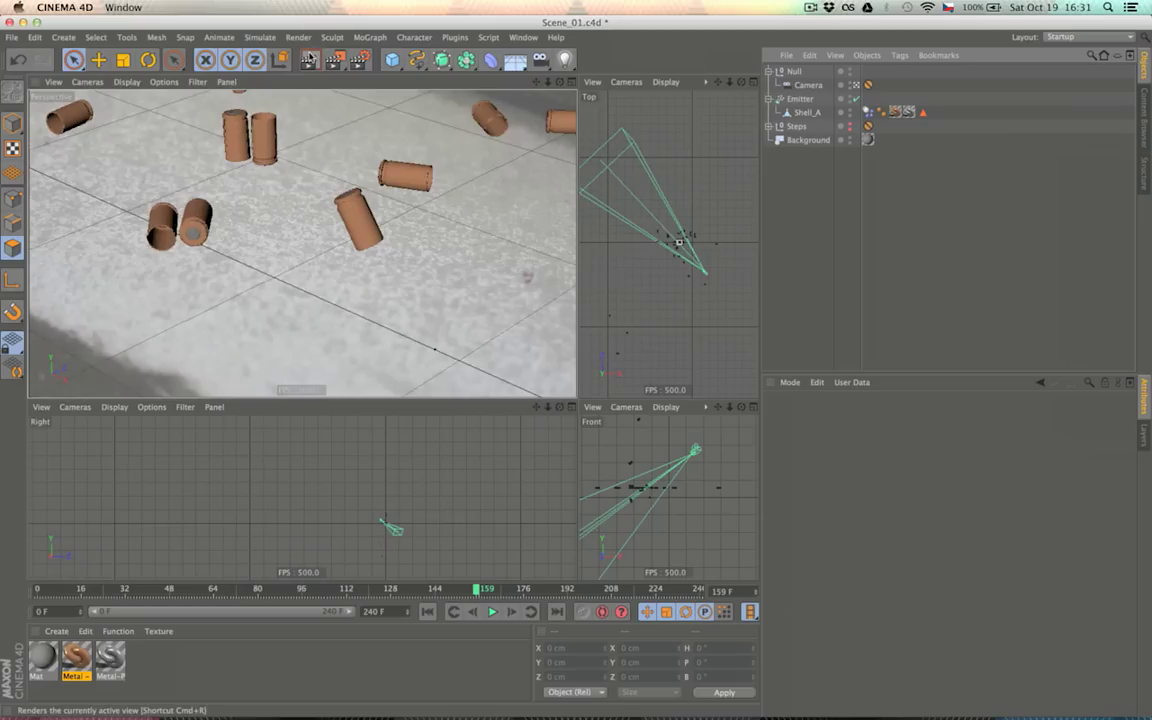
{"action": "left_click", "coordinate": [310, 60]}
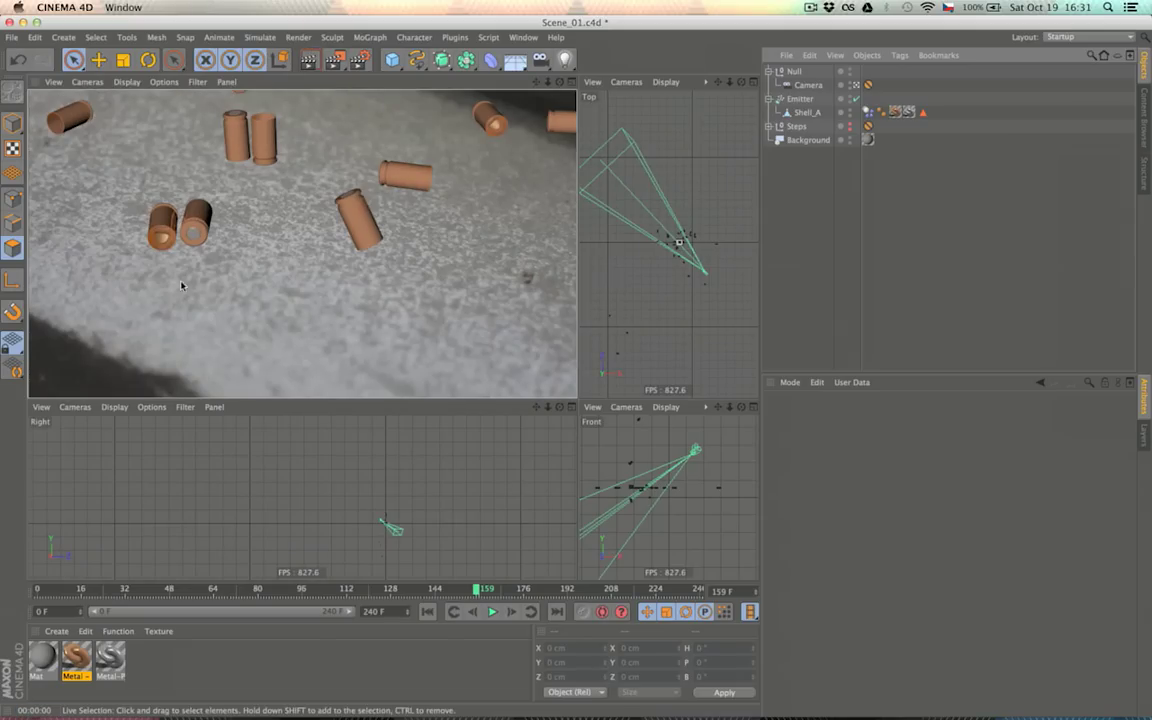
{"action": "left_click", "coordinate": [834, 224]}
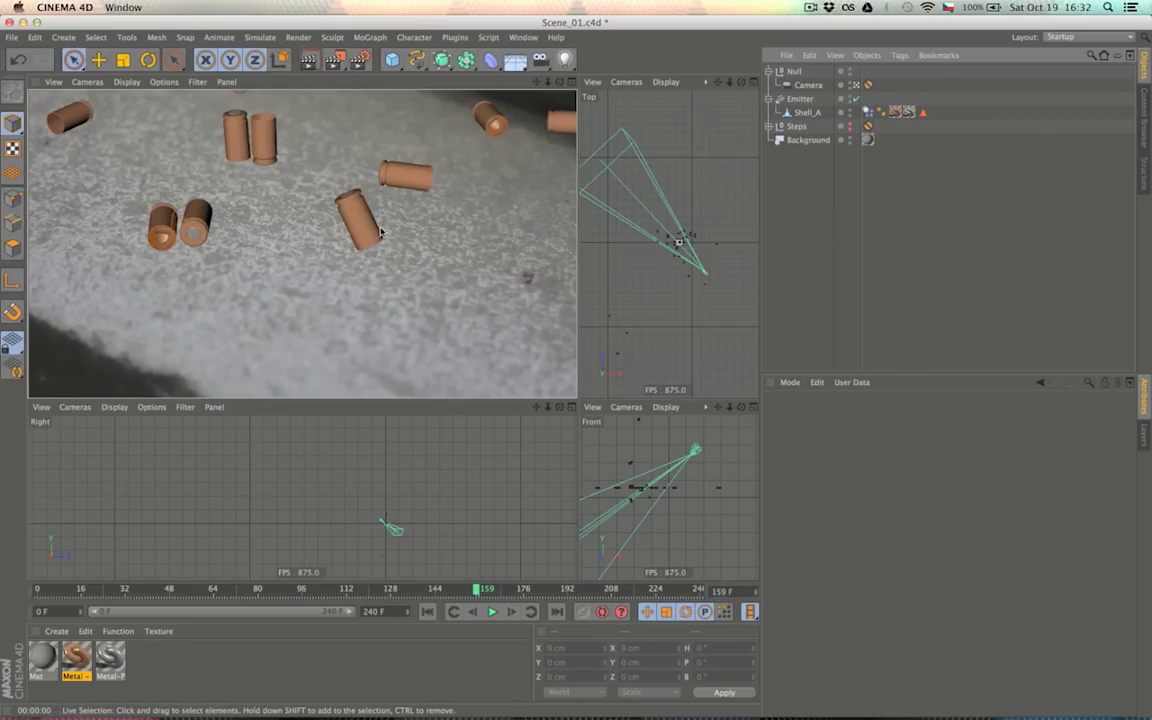
{"action": "left_click", "coordinate": [903, 247]}
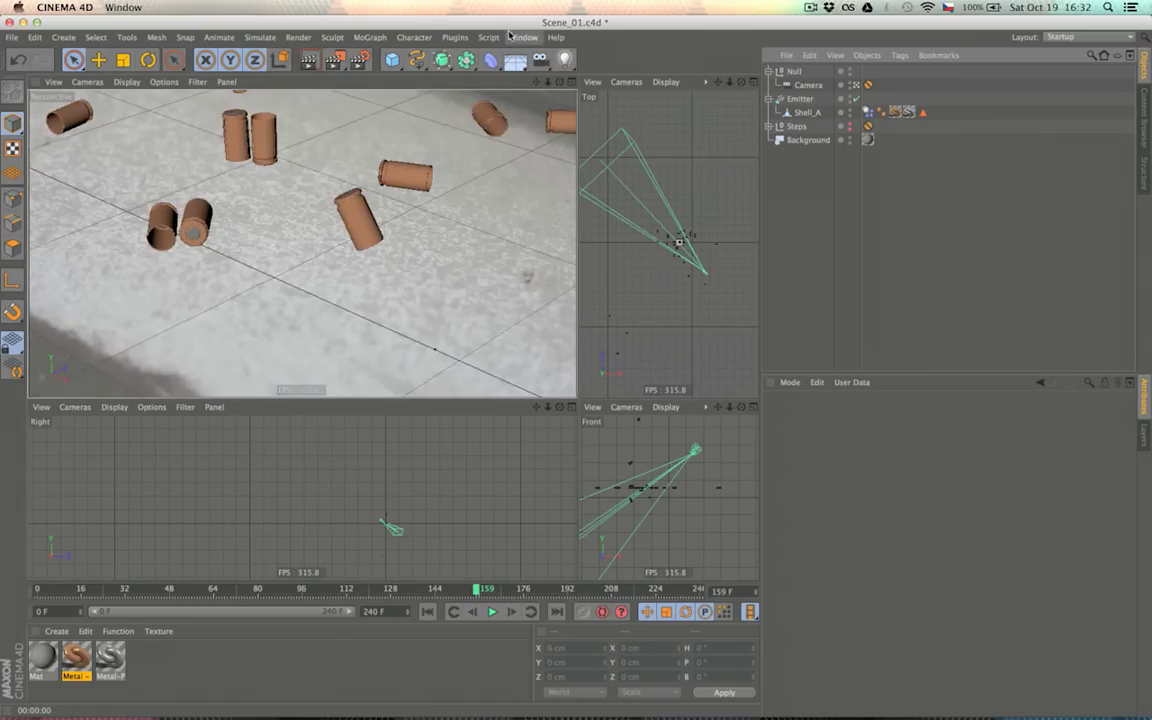
Add a Sky object to the scene
{"action": "left_click", "coordinate": [517, 63]}
{"action": "left_click", "coordinate": [556, 103]}
{"action": "left_click", "coordinate": [523, 37]}
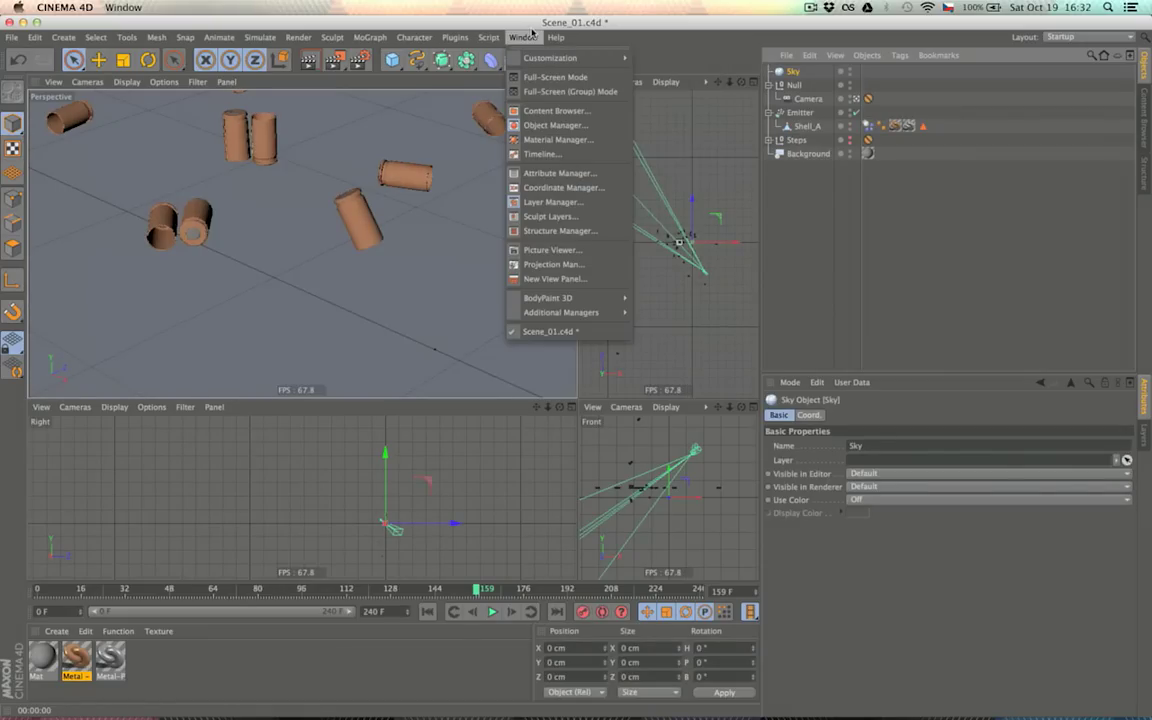
{"action": "left_click", "coordinate": [531, 30]}
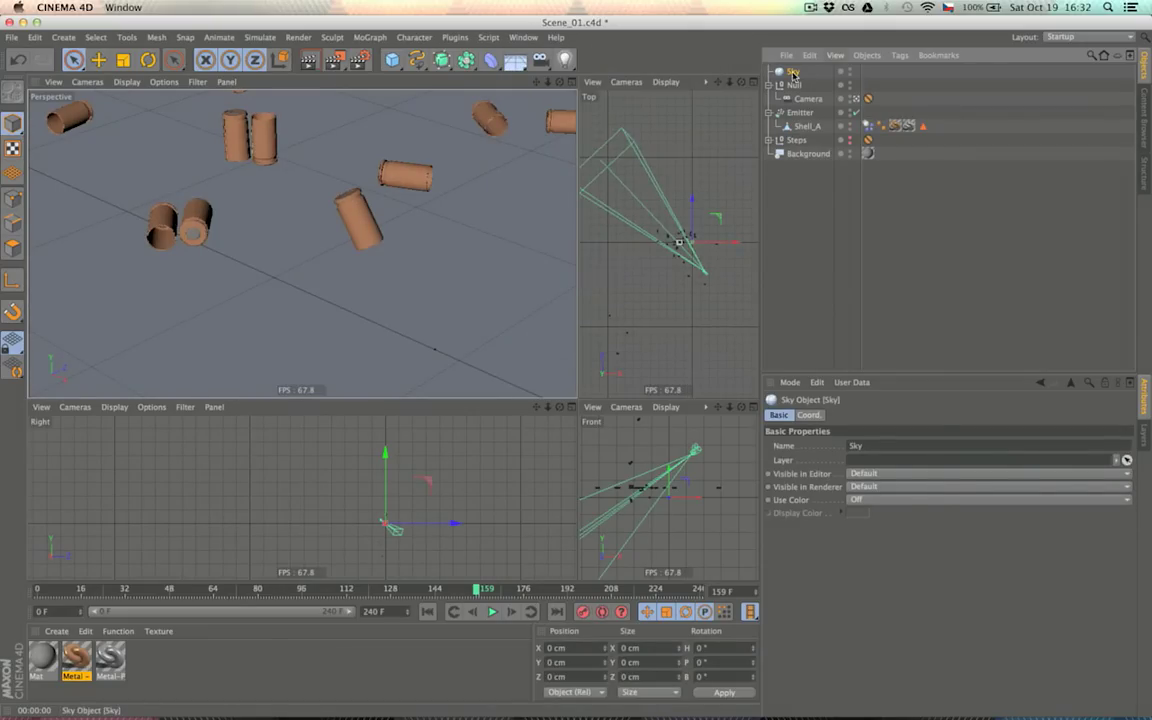
Add a Compositing tag to the Sky object and disable Seen by Camera
{"action": "right_click", "coordinate": [792, 72]}
{"action": "mouse_move", "coordinate": [921, 81]}
{"action": "left_click", "coordinate": [979, 152]}
{"action": "left_click", "coordinate": [842, 489]}
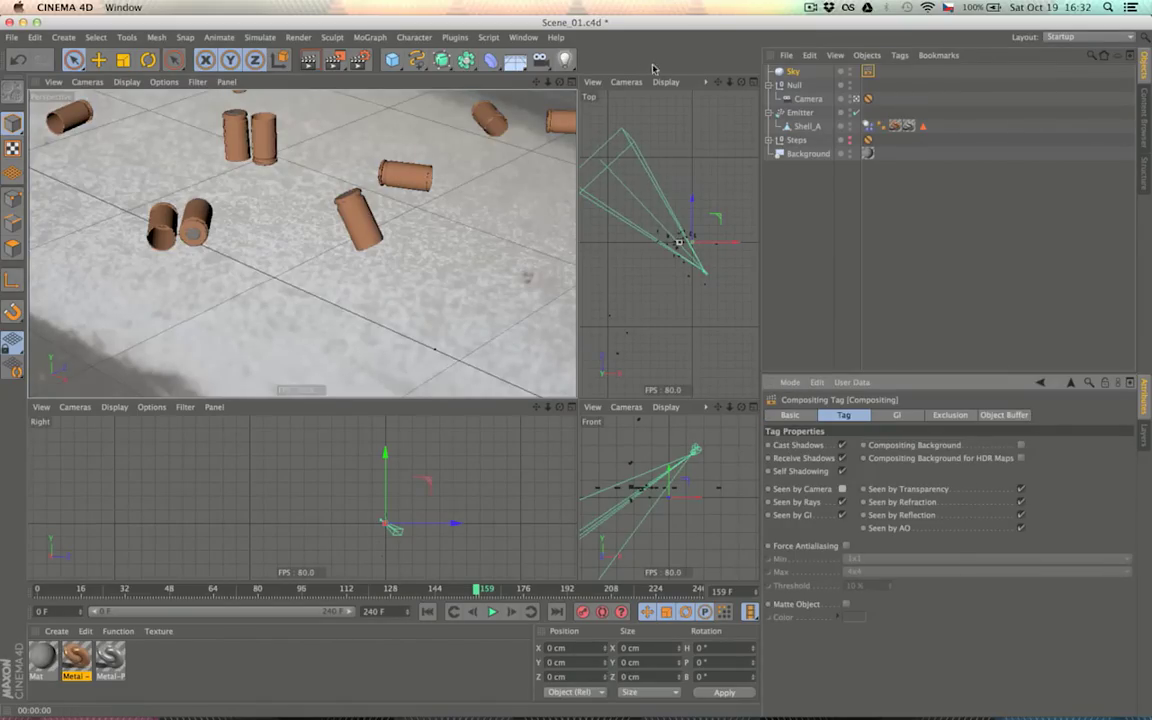
Open the Content Browser and look through the HDRI materials of the Prime presets
{"action": "left_click", "coordinate": [523, 38]}
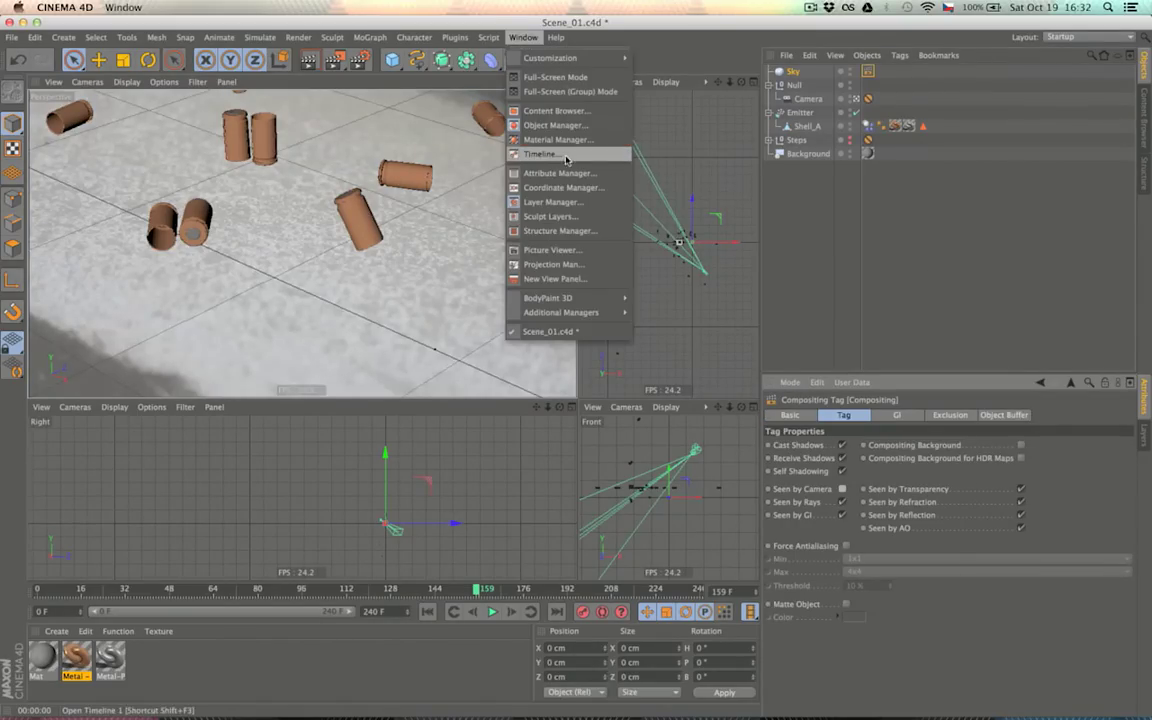
{"action": "left_click", "coordinate": [555, 111]}
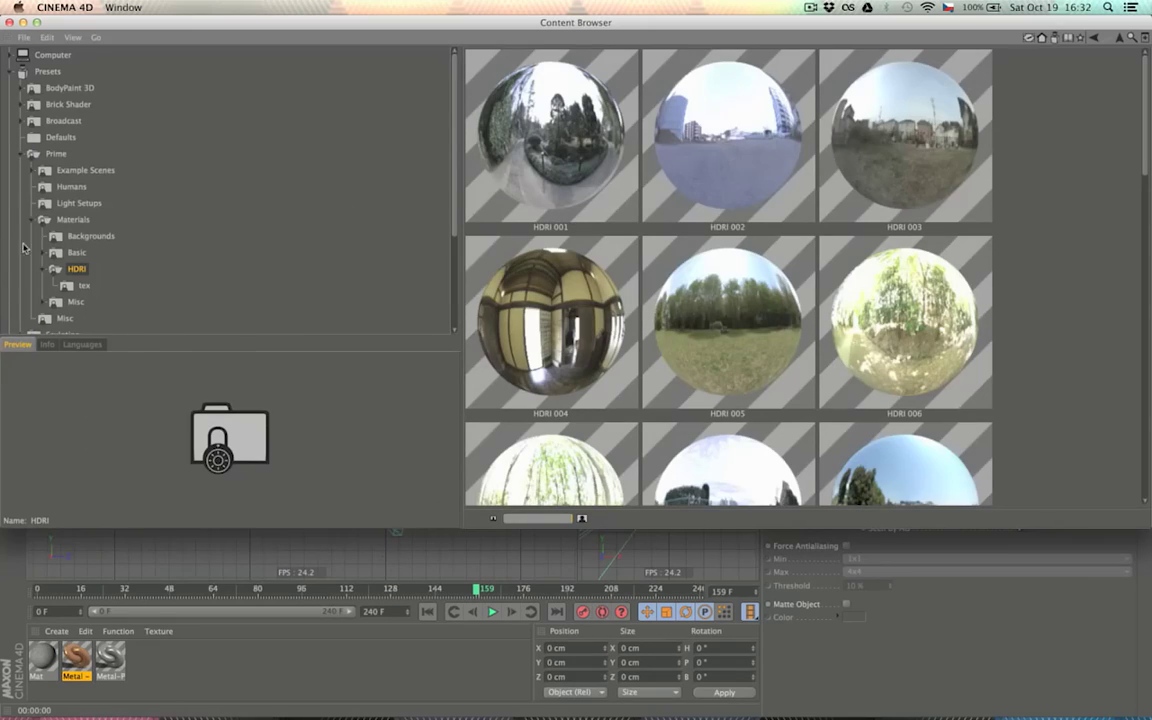
{"action": "scroll", "coordinate": [755, 268], "scroll_direction": "down", "scroll_amount": 10}
{"action": "scroll", "coordinate": [755, 268], "scroll_direction": "up", "scroll_amount": 10}
{"action": "scroll", "coordinate": [756, 268], "scroll_direction": "down", "scroll_amount": 1}
{"action": "scroll", "coordinate": [755, 268], "scroll_direction": "down", "scroll_amount": 10}
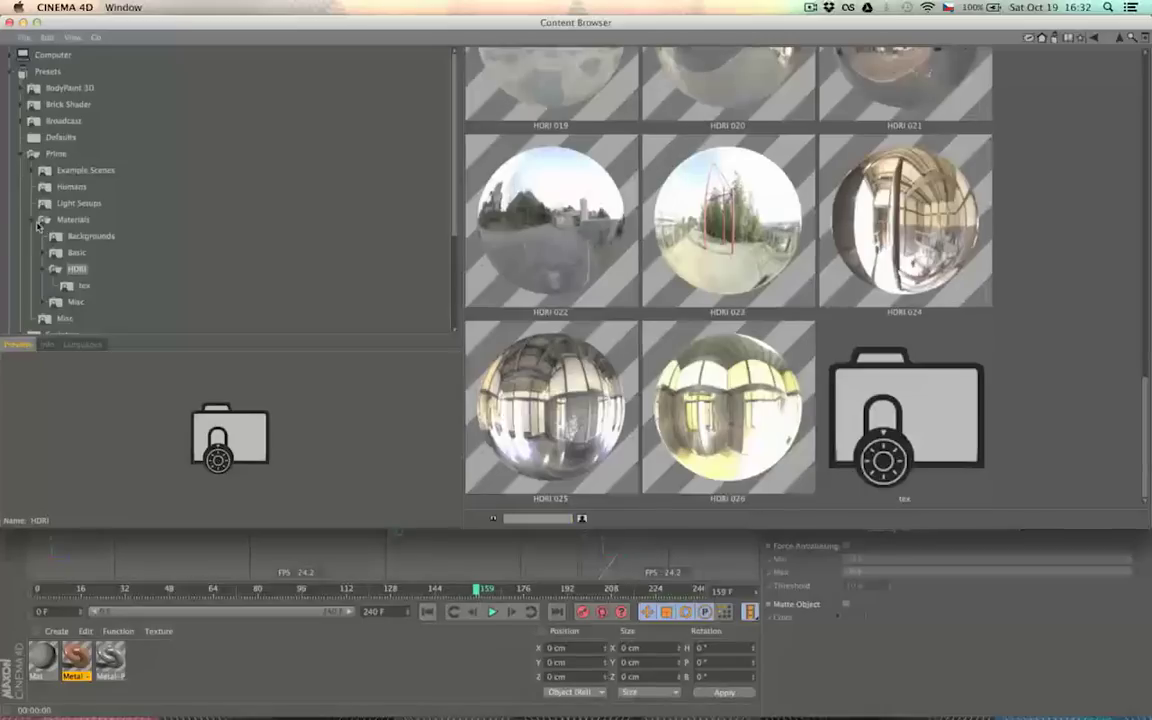
Open the HDRI materials folder of the Visualize presets in the Content Browser
{"action": "left_click", "coordinate": [40, 219]}
{"action": "left_click", "coordinate": [22, 154]}
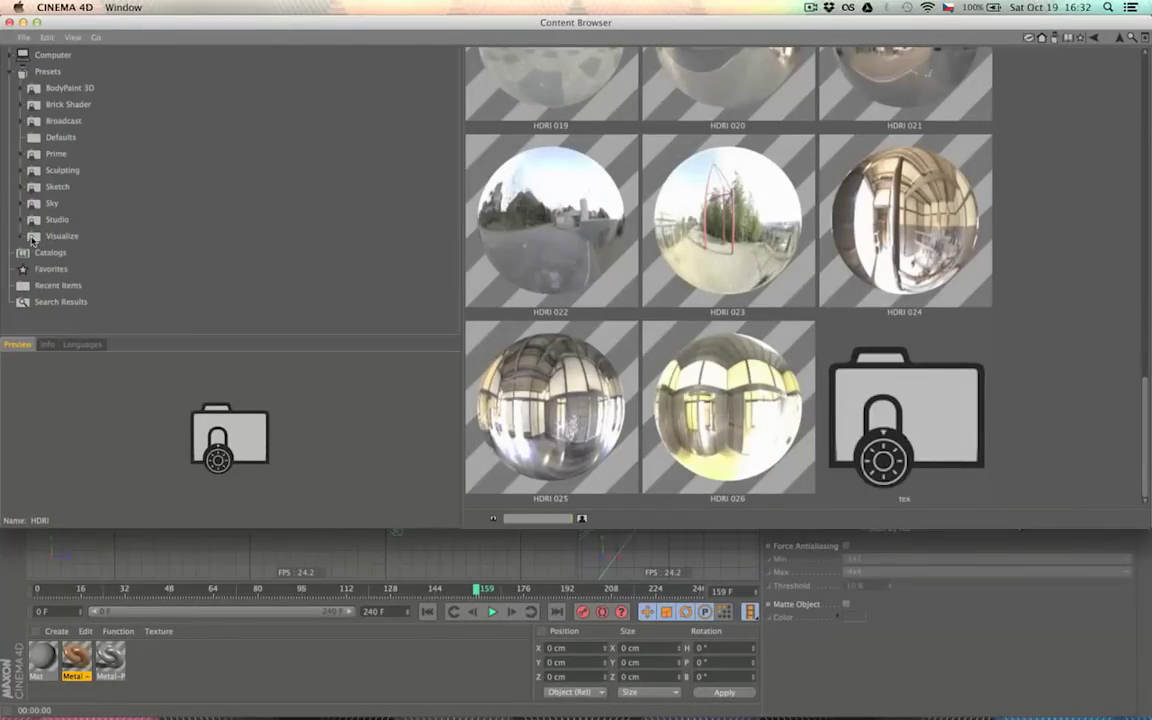
{"action": "left_click", "coordinate": [21, 237]}
{"action": "left_click", "coordinate": [33, 318]}
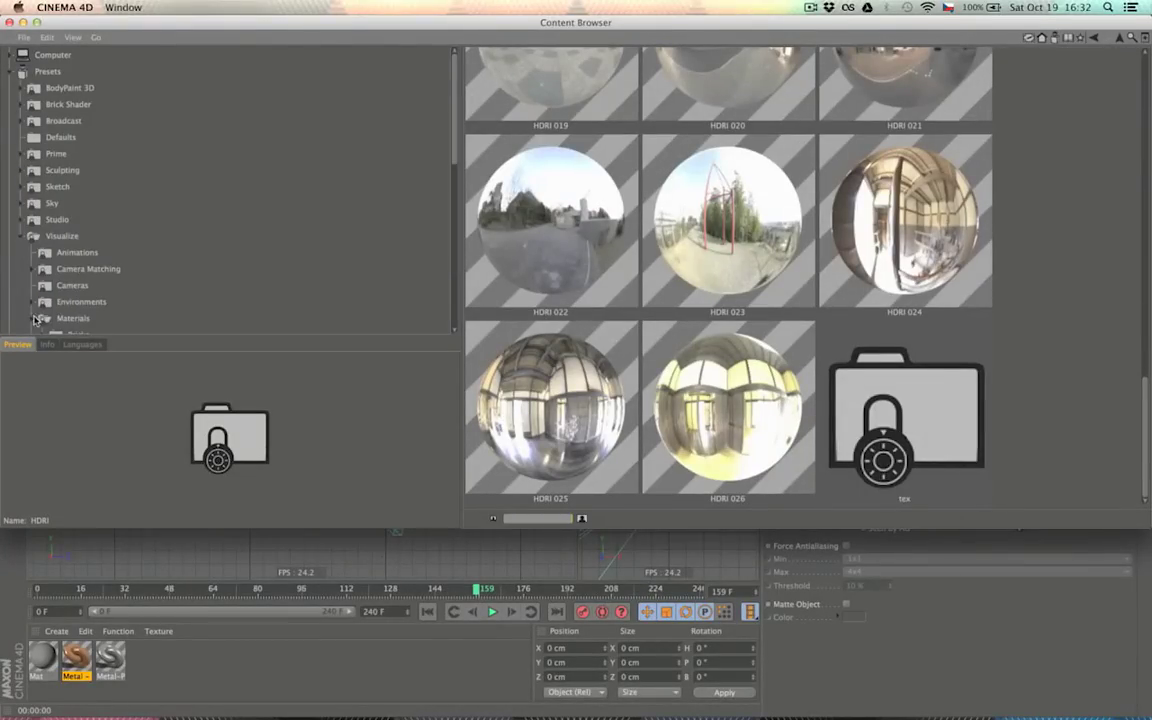
{"action": "scroll", "coordinate": [60, 309], "scroll_direction": "down", "scroll_amount": 8}
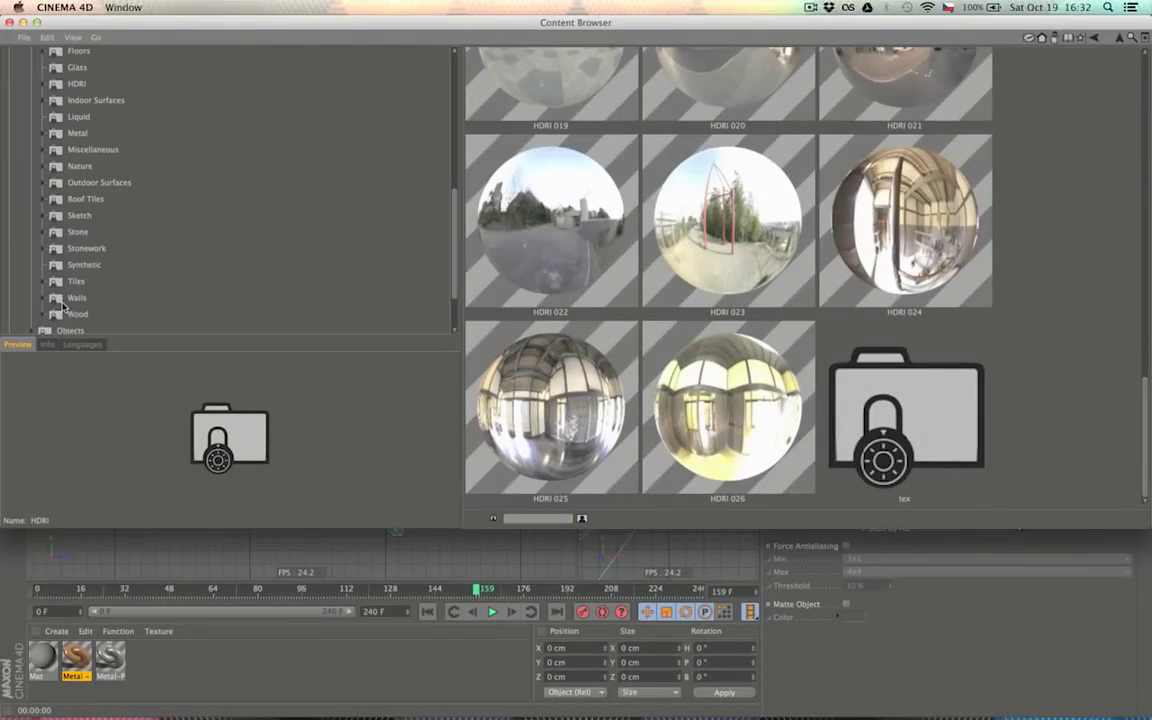
{"action": "left_click", "coordinate": [77, 83]}
{"action": "scroll", "coordinate": [587, 360], "scroll_direction": "down", "scroll_amount": 5}
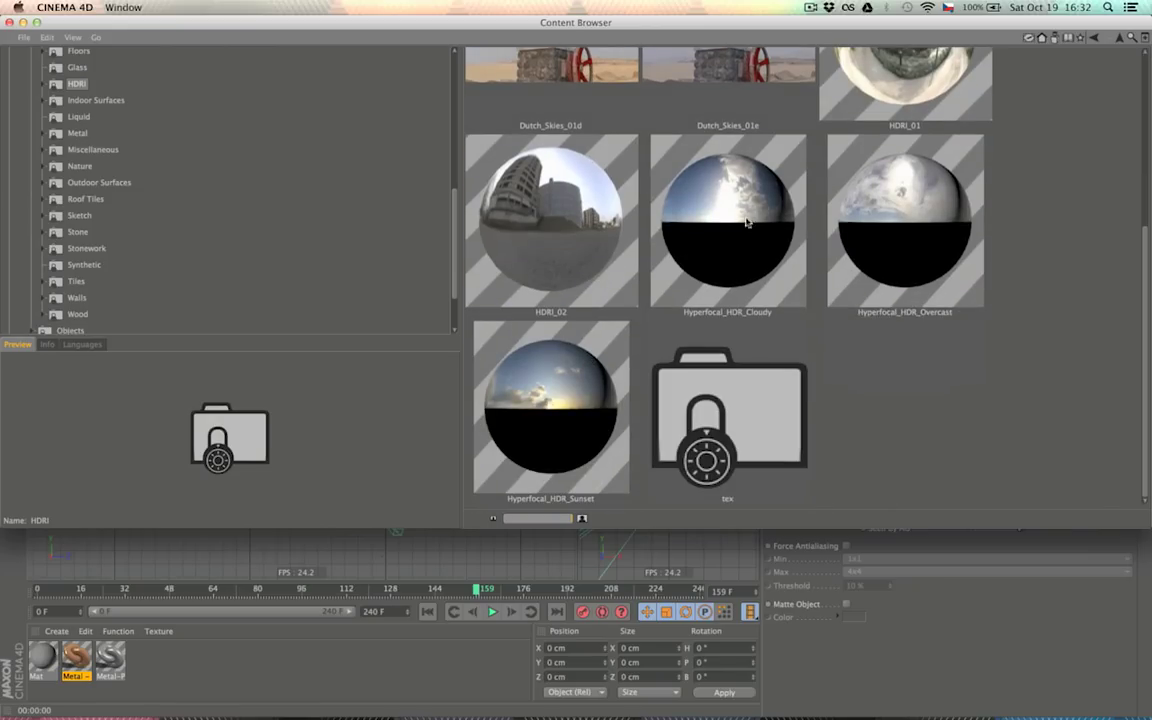
Compare the previews of the Hyperfocal_HDR Cloudy, Overcast and Sunset presets and close the Content Browser
{"action": "left_click", "coordinate": [694, 200]}
{"action": "left_click", "coordinate": [856, 233]}
{"action": "left_click", "coordinate": [614, 416]}
{"action": "left_click", "coordinate": [760, 255]}
{"action": "left_click", "coordinate": [874, 231]}
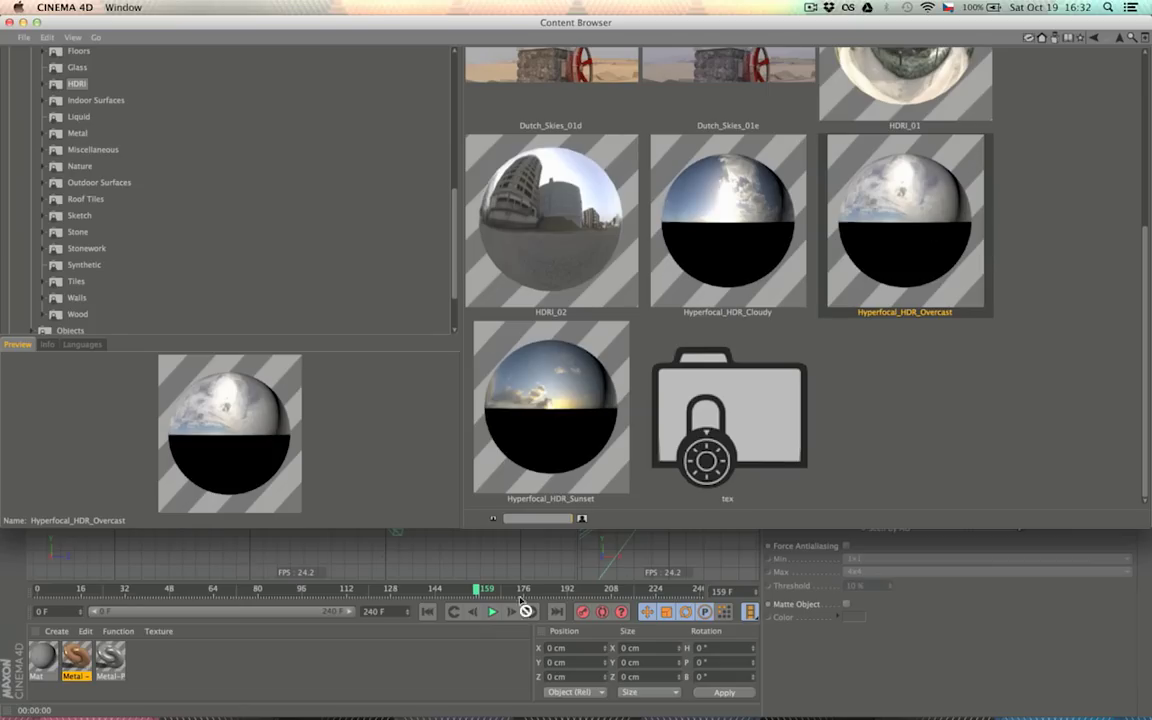
{"action": "left_click", "coordinate": [9, 22]}
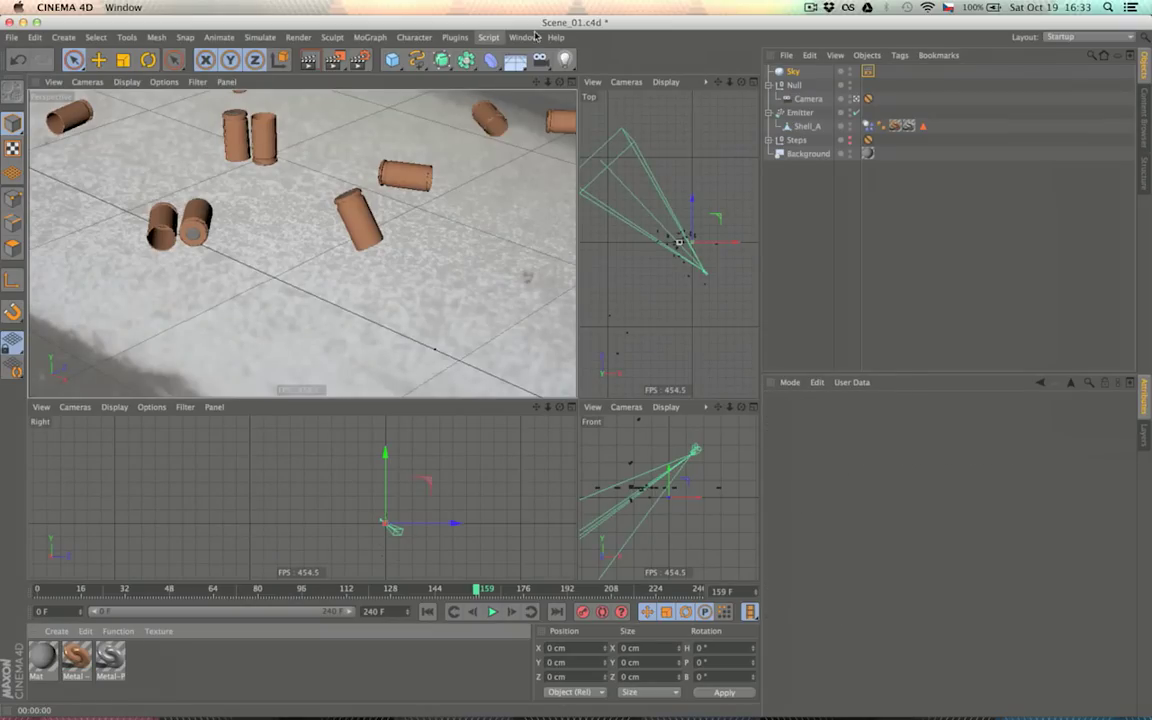
Reopen the Content Browser and load the Hyperfocal_HDR_Overcast preset into the scene
{"action": "left_click", "coordinate": [524, 37]}
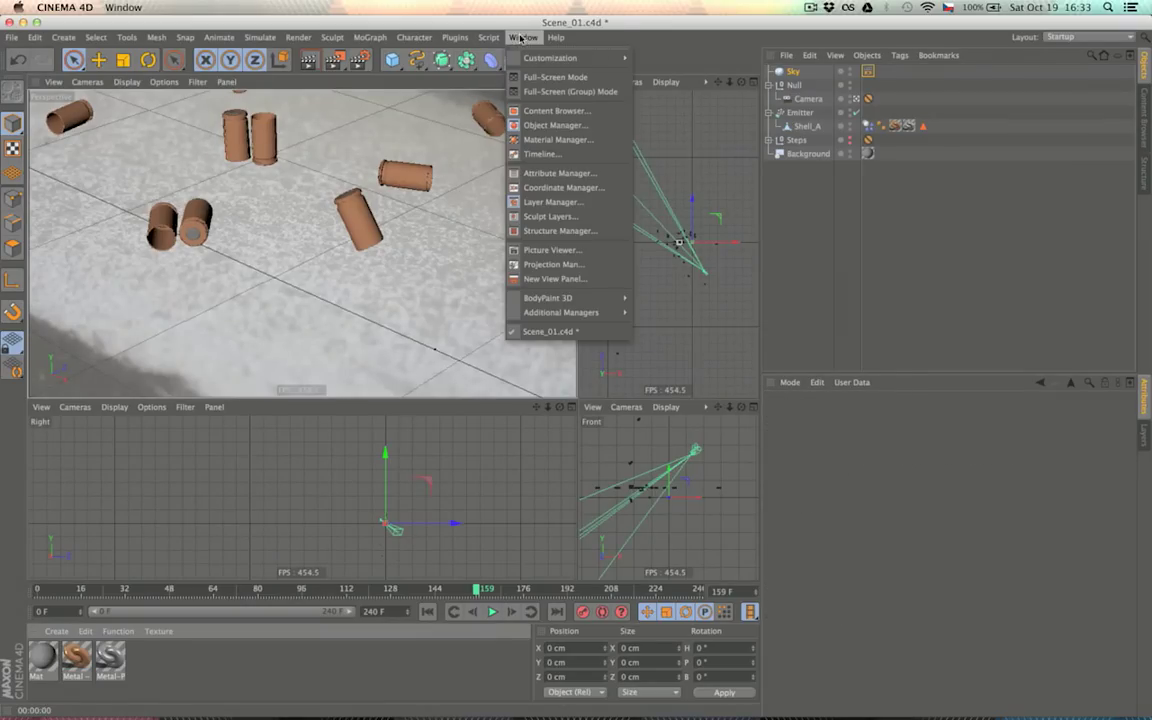
{"action": "left_click", "coordinate": [547, 111]}
{"action": "double_click", "coordinate": [864, 286]}
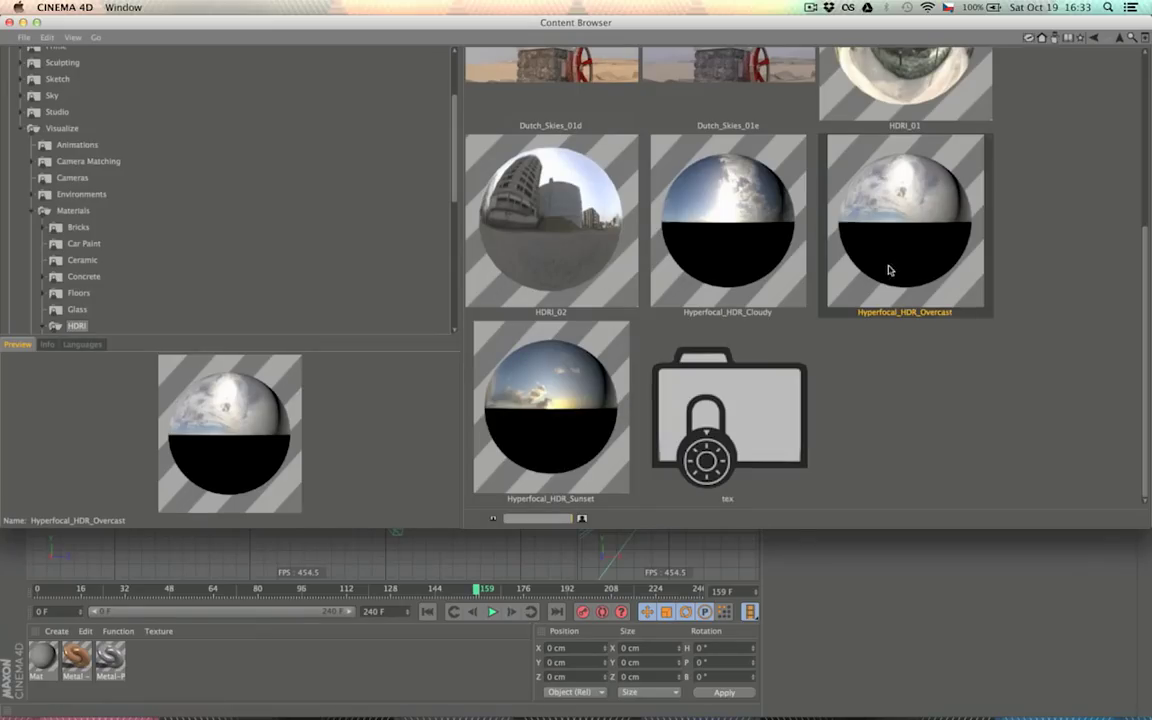
{"action": "left_click", "coordinate": [9, 22]}
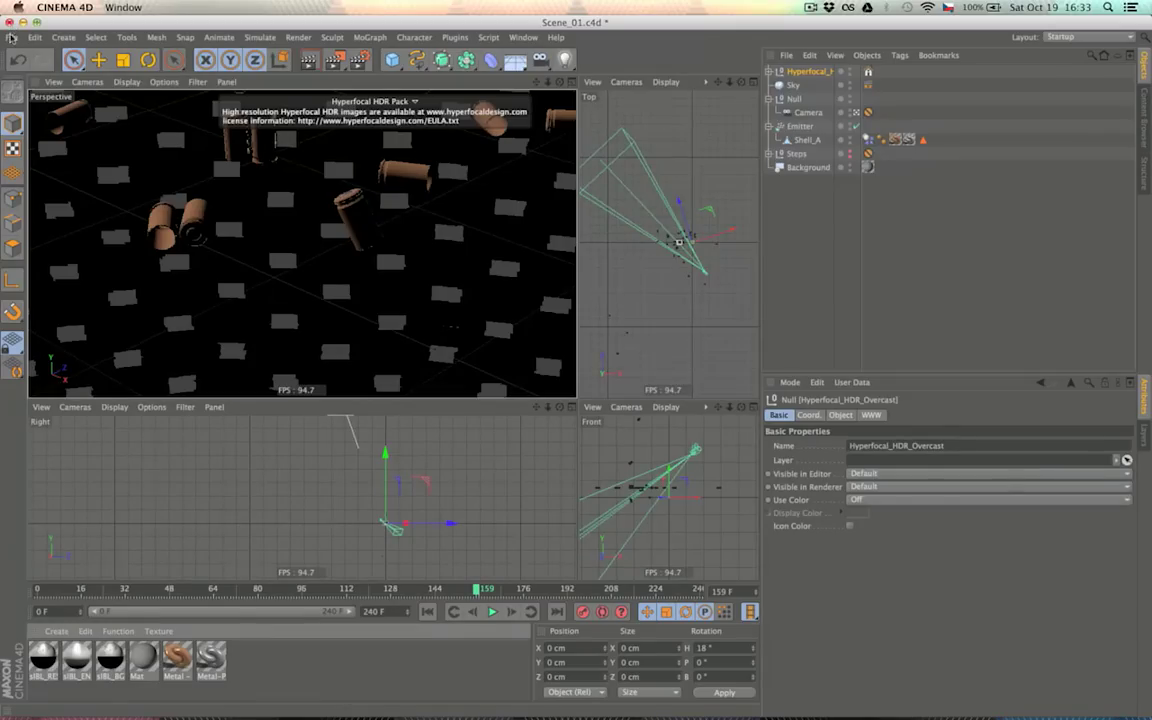
Apply the sIBL_BG material to the Sky object and delete the imported Hyperfocal_HDR_Overcast null
{"action": "left_click", "coordinate": [316, 699]}
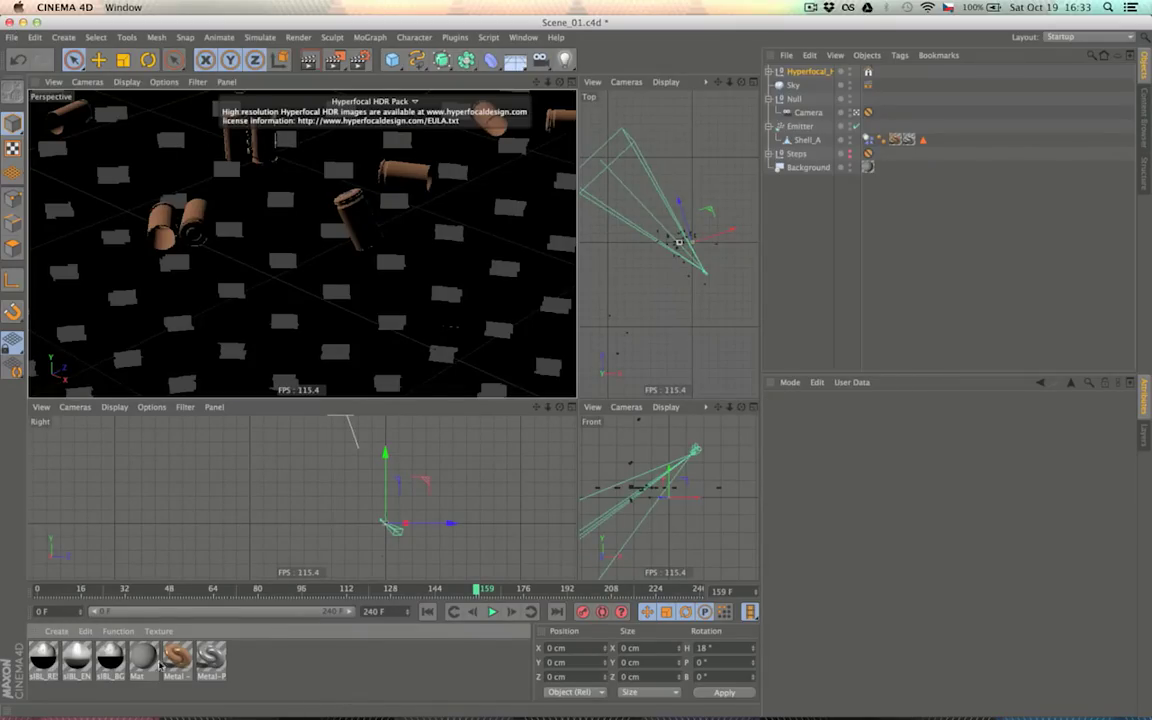
{"action": "left_click", "coordinate": [104, 665]}
{"action": "left_click_drag", "start_coordinate": [104, 665], "coordinate": [797, 84]}
{"action": "left_click", "coordinate": [797, 73]}
{"action": "key", "text": "Delete"}
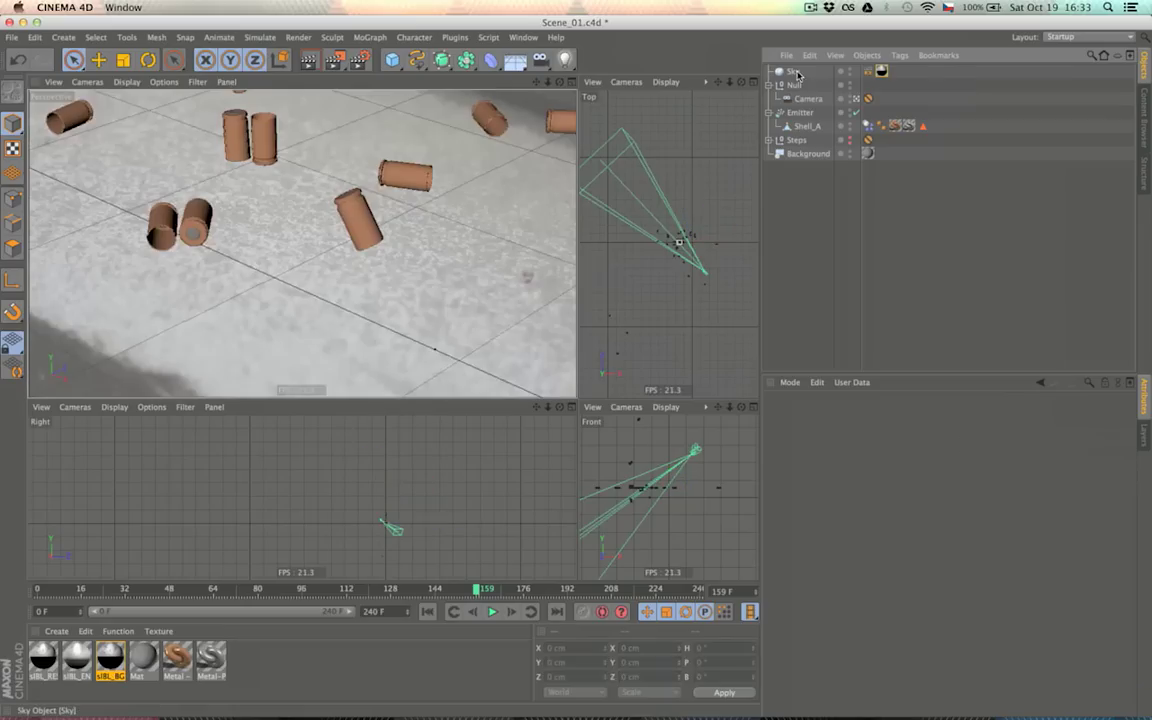
{"action": "left_click", "coordinate": [299, 74]}
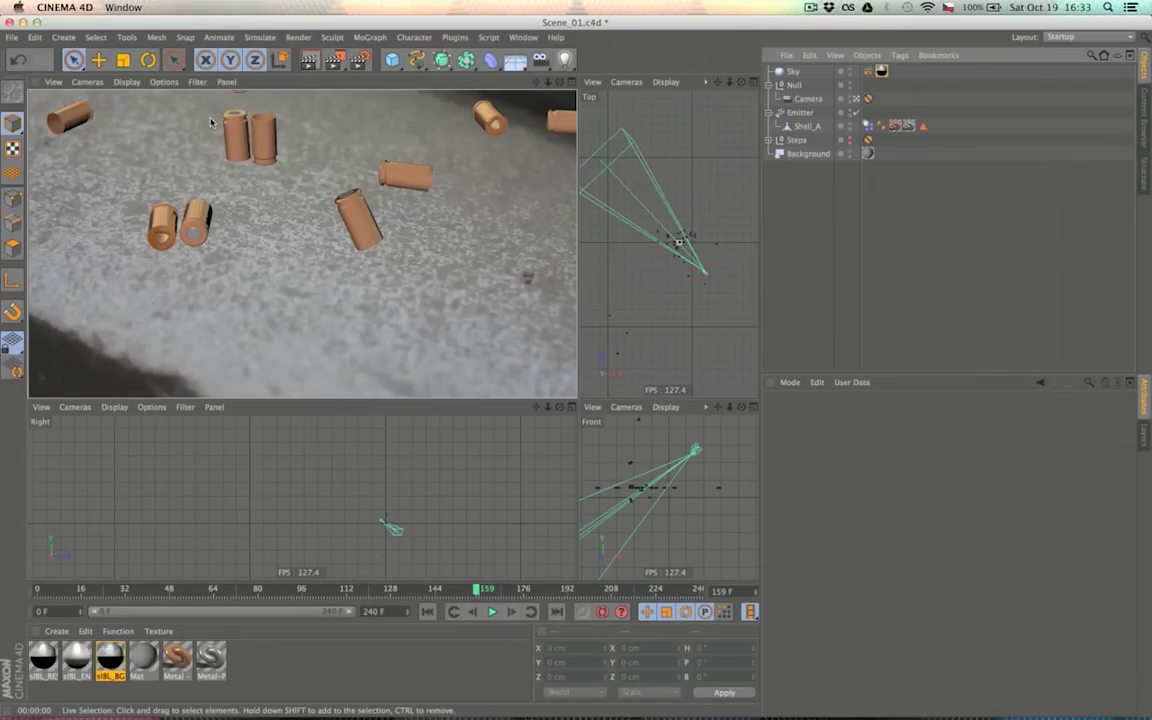
Set the renderer to Physical with Indirect Illumination and the Progressive sampler, and test-render the view
{"action": "left_click", "coordinate": [358, 62]}
{"action": "left_click", "coordinate": [194, 185]}
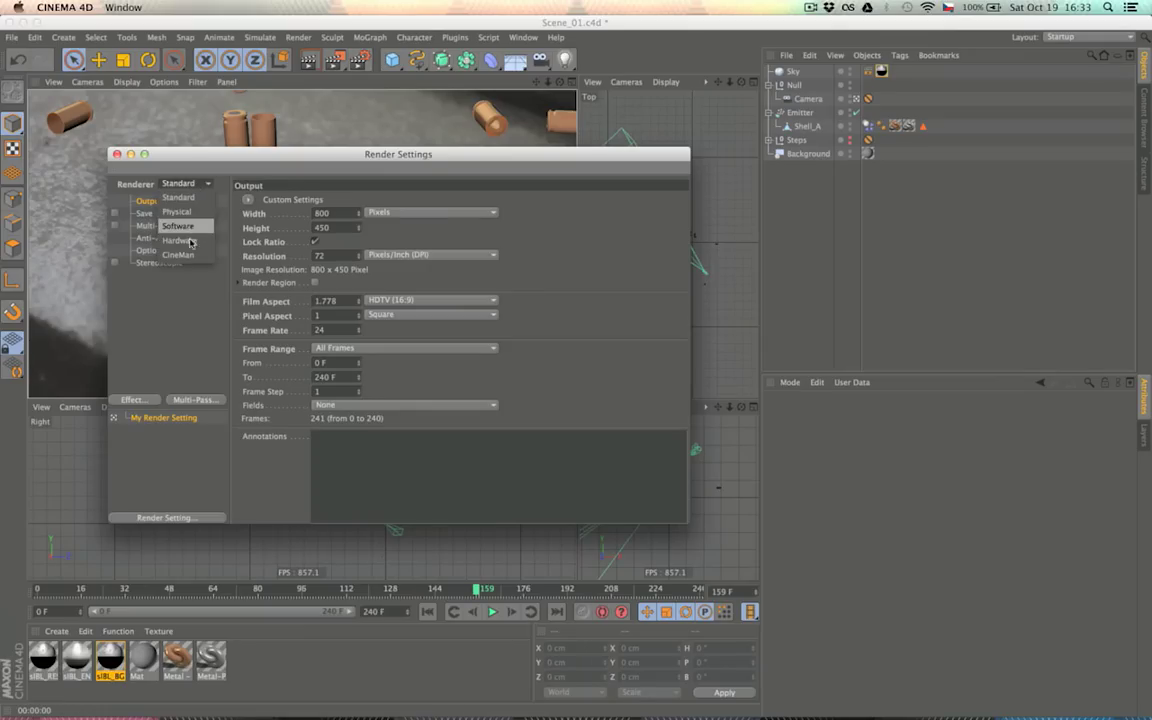
{"action": "left_click", "coordinate": [180, 212]}
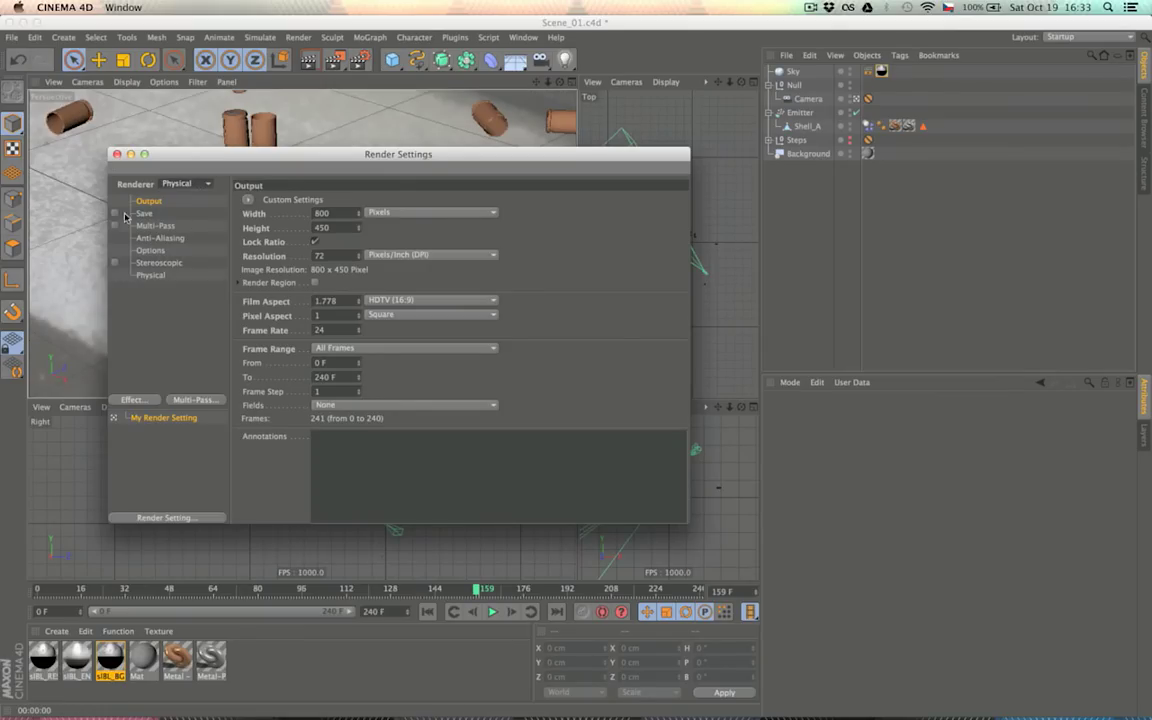
{"action": "left_click", "coordinate": [150, 275]}
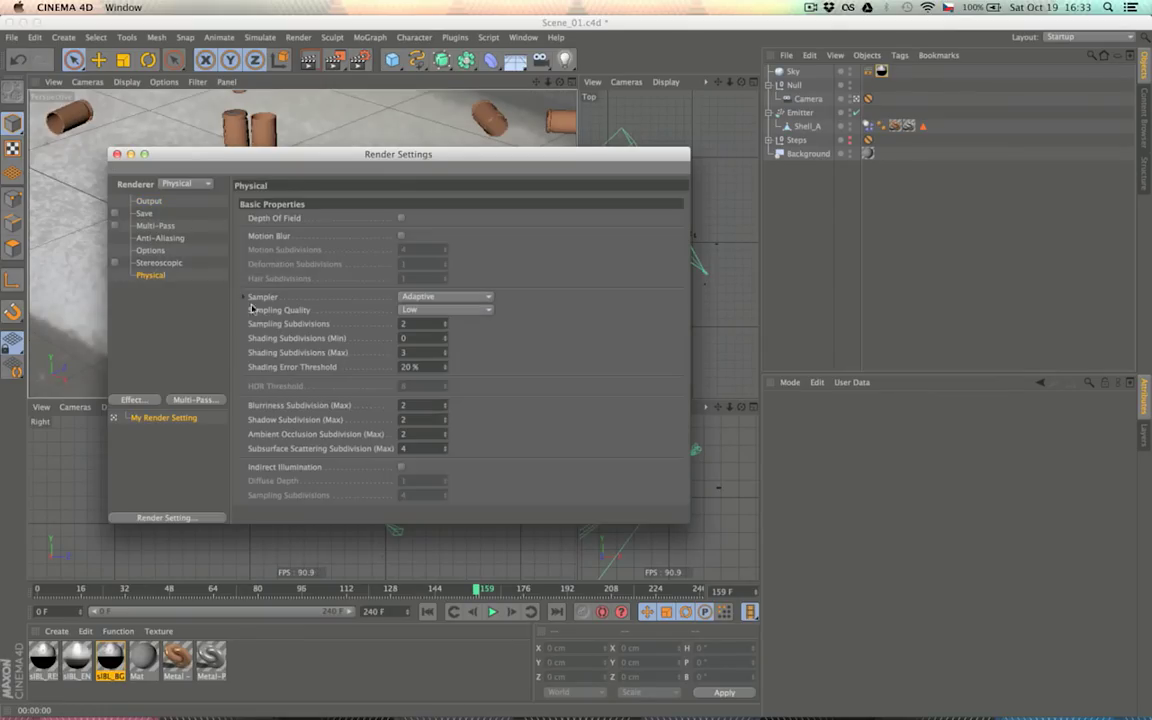
{"action": "left_click", "coordinate": [401, 467]}
{"action": "left_click", "coordinate": [423, 298]}
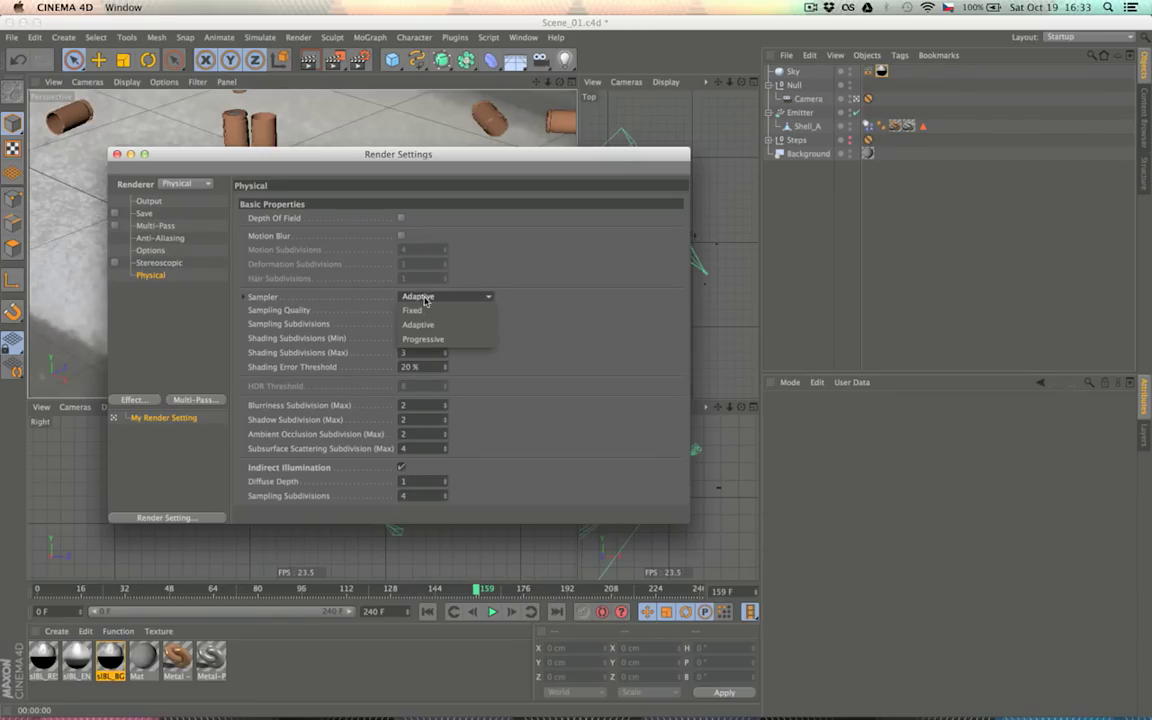
{"action": "left_click", "coordinate": [438, 339]}
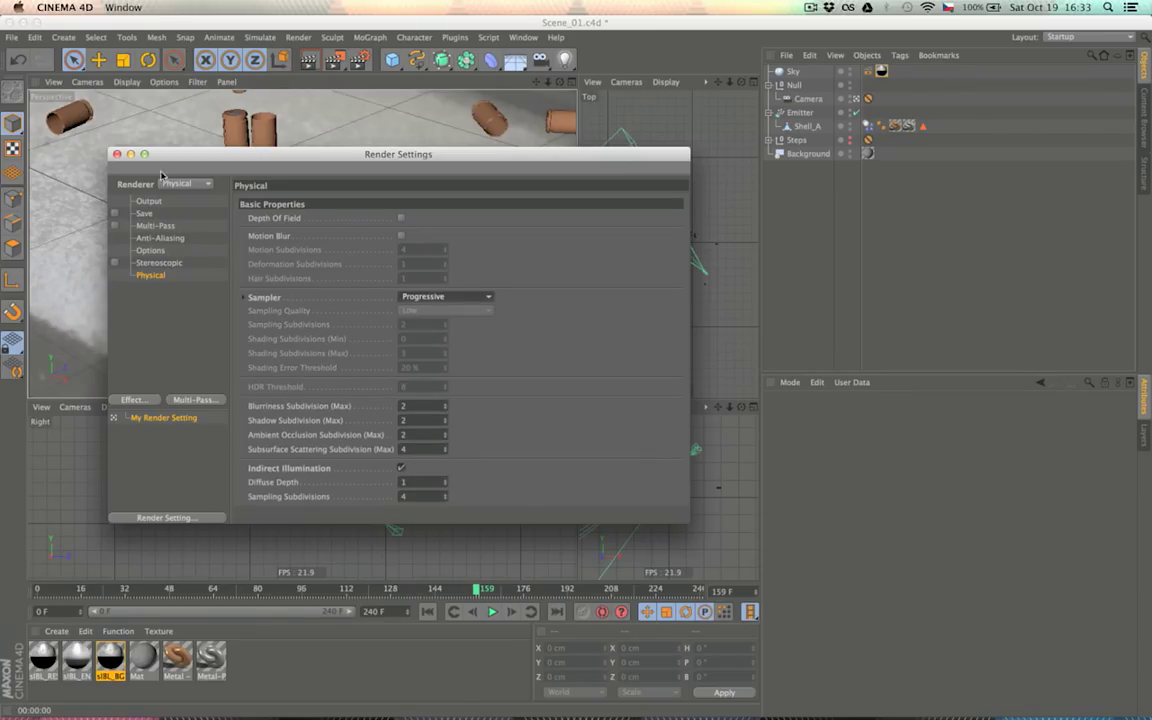
{"action": "left_click", "coordinate": [116, 154]}
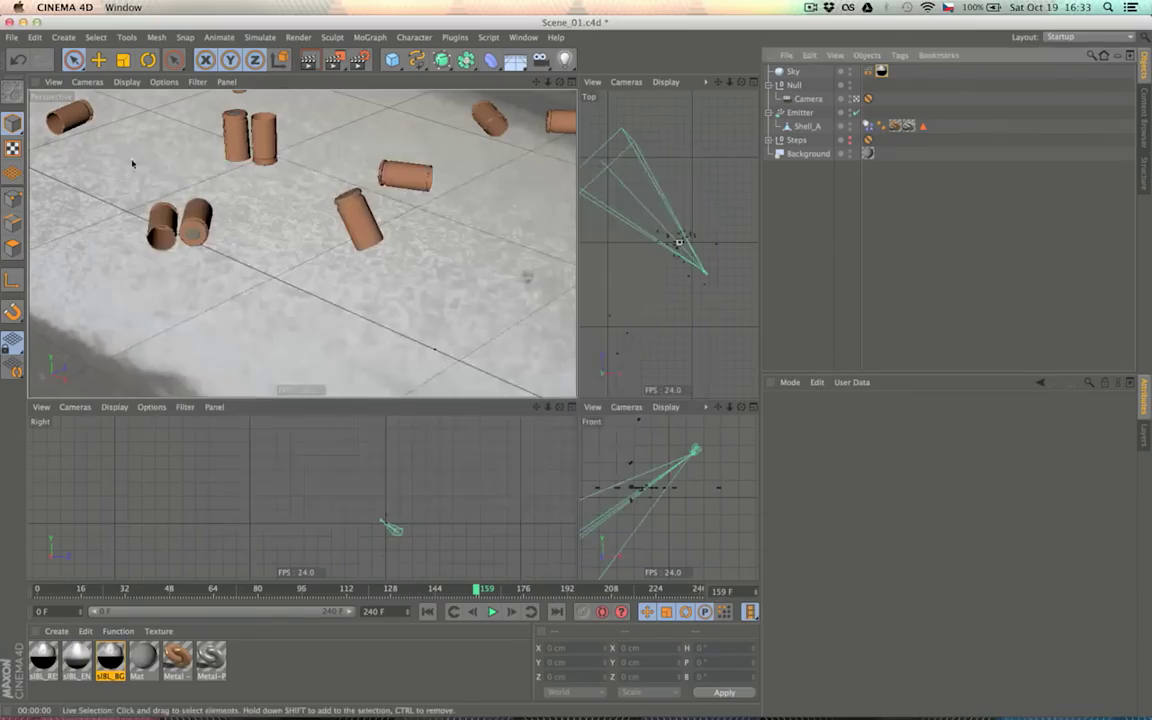
{"action": "left_click", "coordinate": [309, 62]}
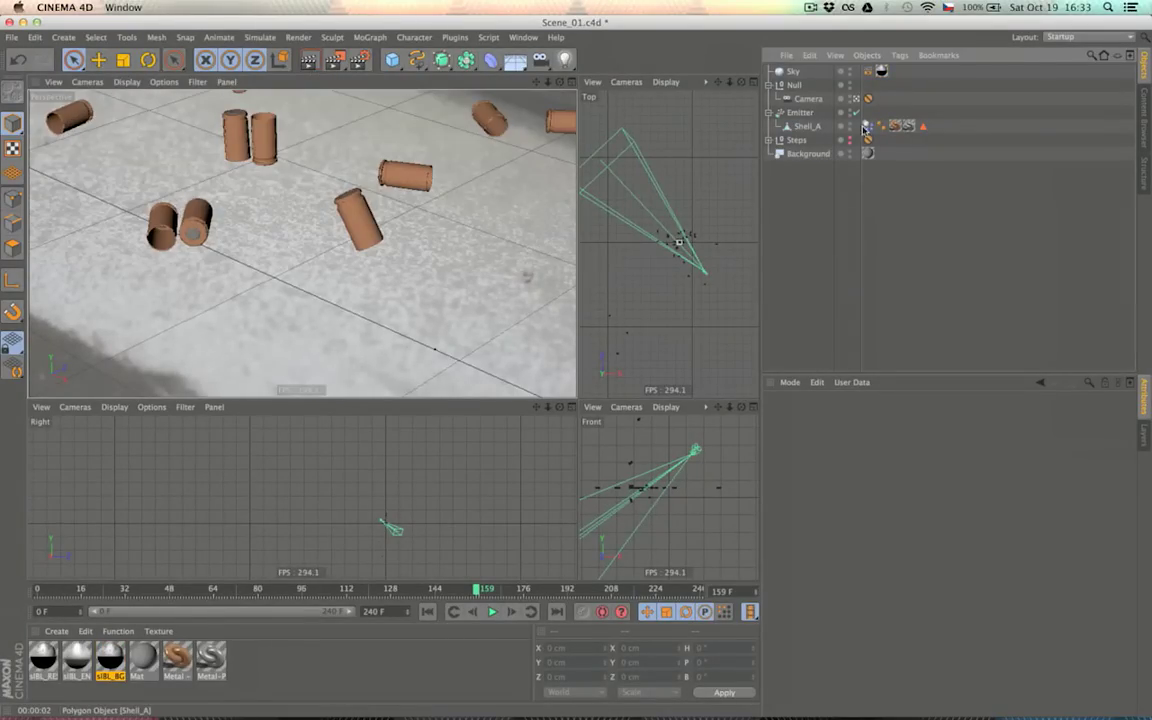
Show the Steps group, turn off the custom display colour of both its cubes, and render the view
{"action": "left_click", "coordinate": [768, 140]}
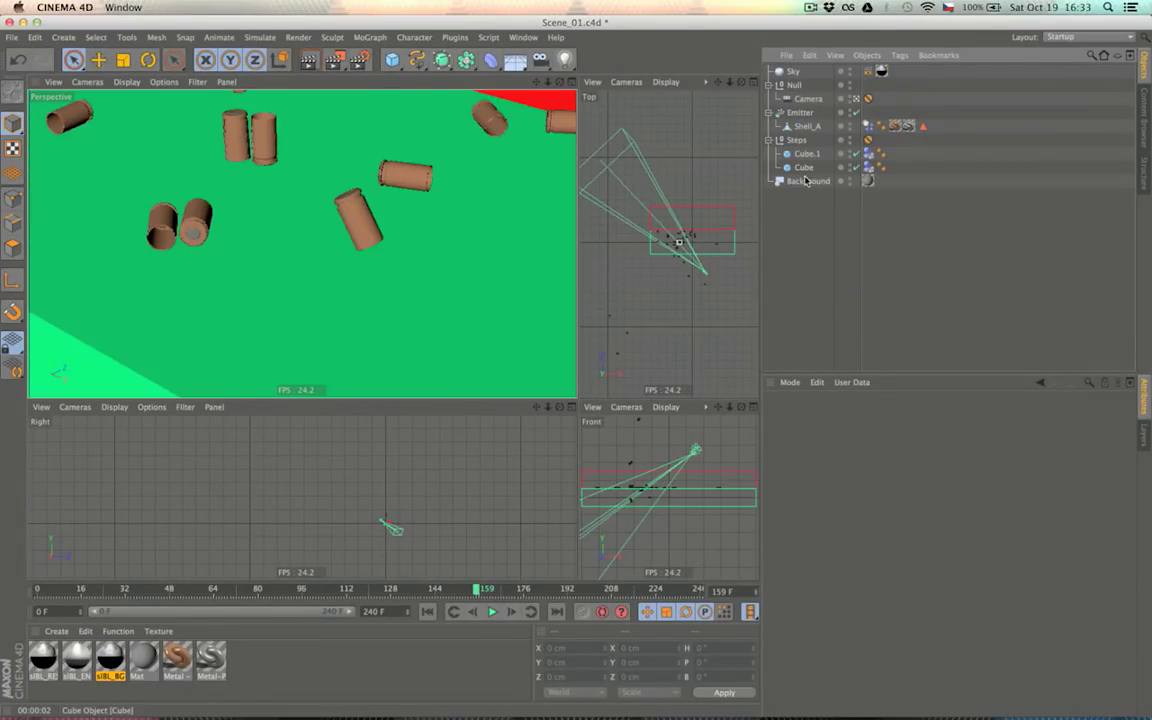
{"action": "left_click", "coordinate": [804, 154]}
{"action": "left_click", "coordinate": [803, 167], "text": "ctrl"}
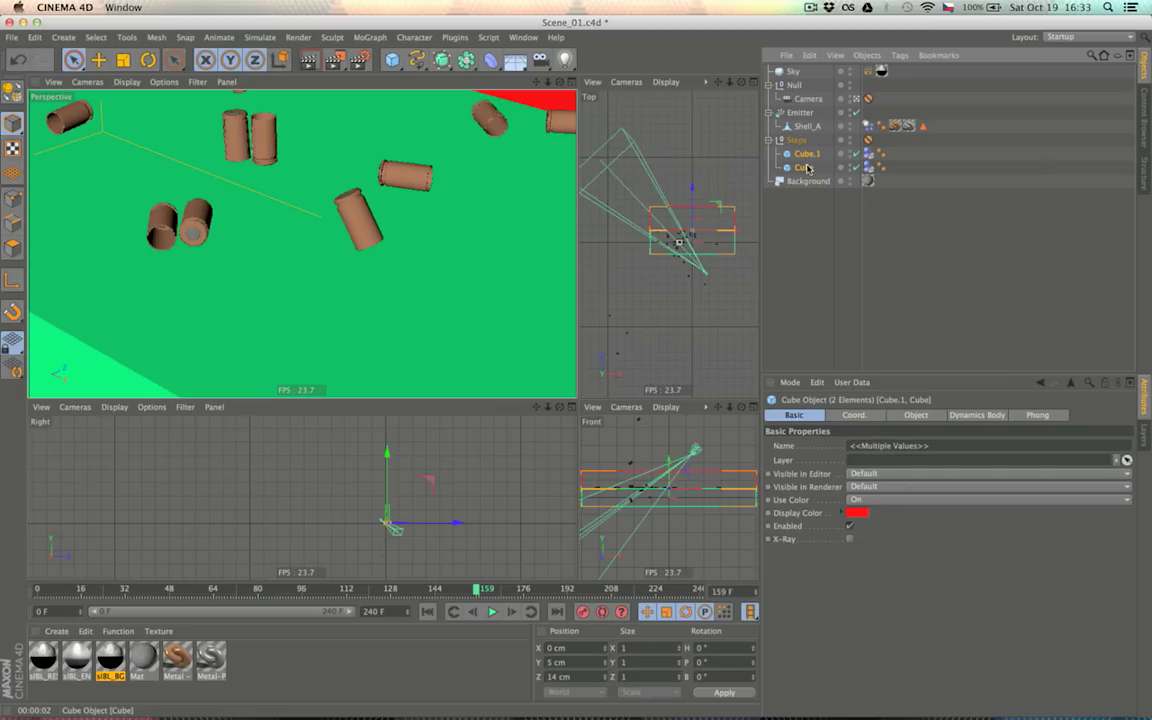
{"action": "left_click", "coordinate": [860, 500]}
{"action": "left_click", "coordinate": [858, 509]}
{"action": "left_click", "coordinate": [797, 295]}
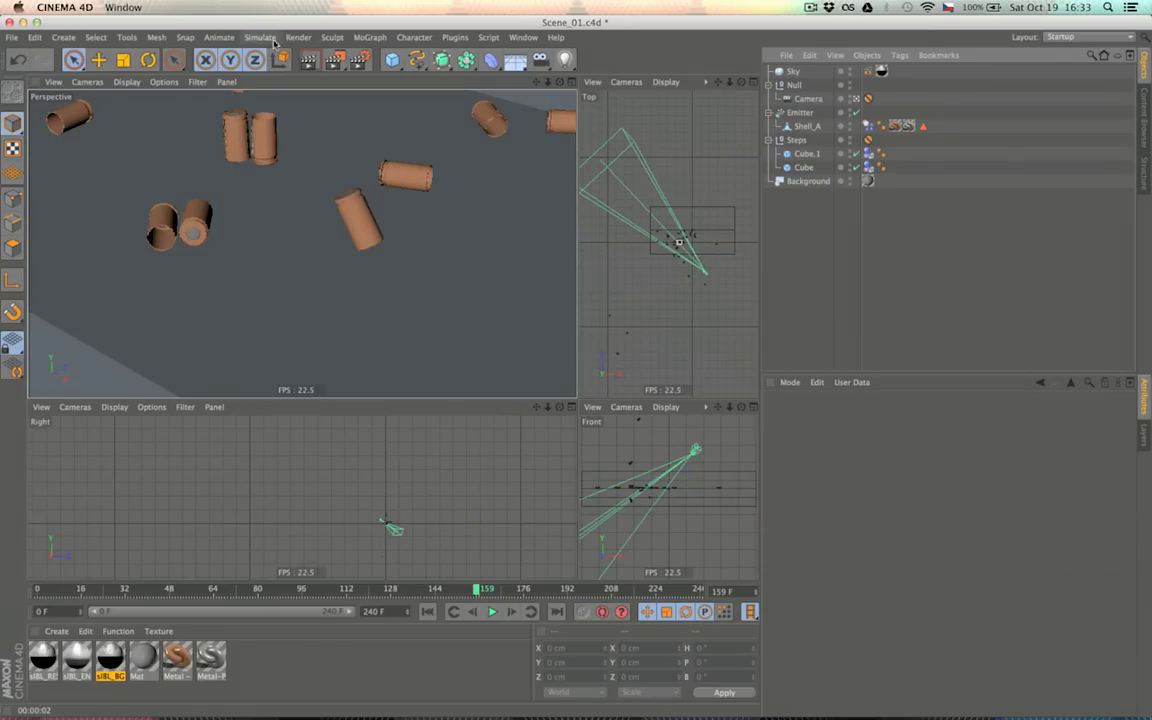
{"action": "left_click", "coordinate": [308, 62]}
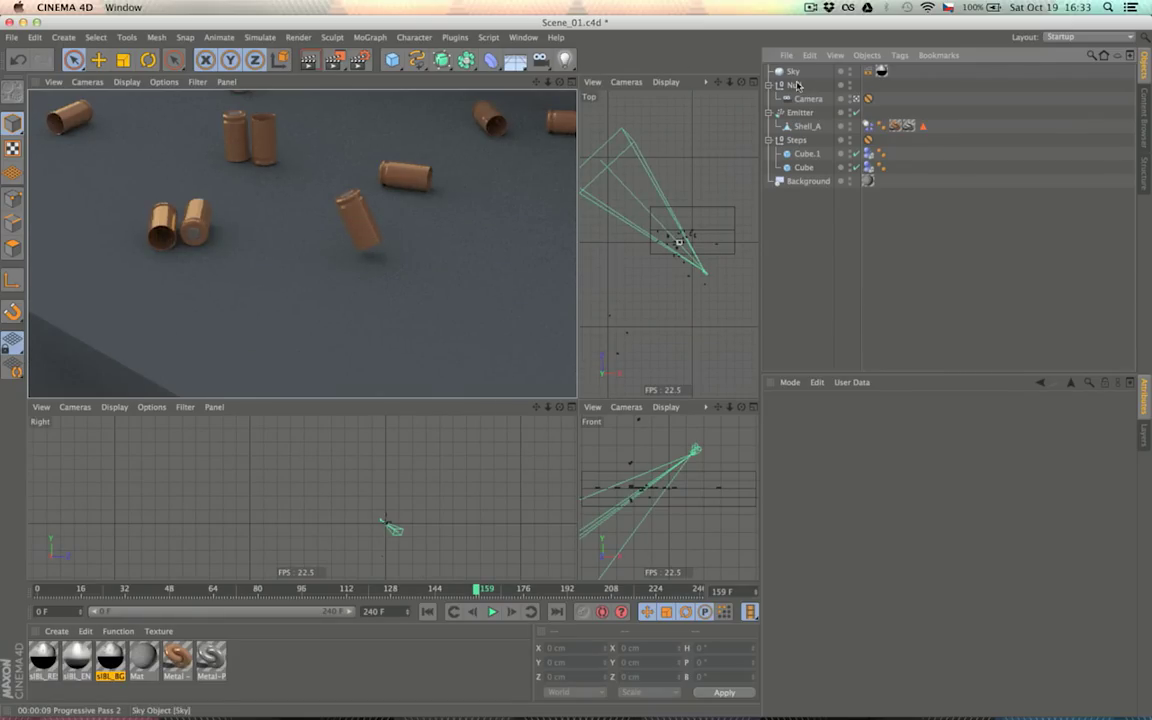
Rotate the Sky object's heading to about -27° and render the view
{"action": "left_click", "coordinate": [366, 186]}
{"action": "key", "text": "r"}
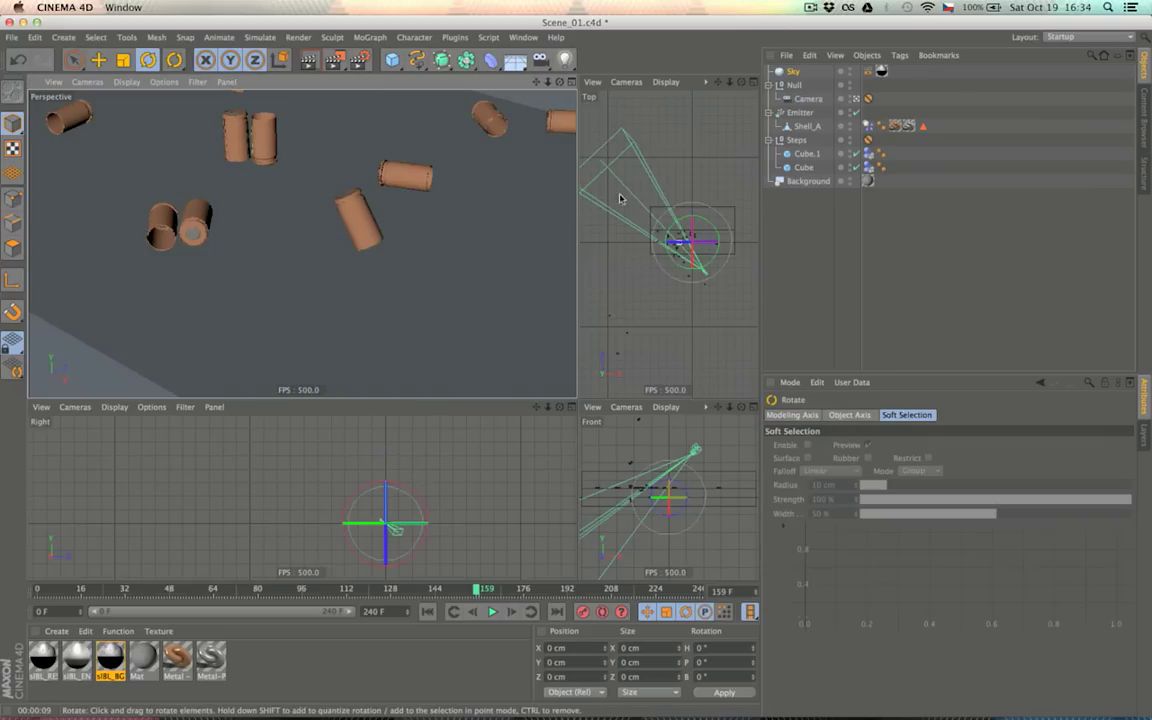
{"action": "left_click_drag", "start_coordinate": [709, 223], "coordinate": [716, 236]}
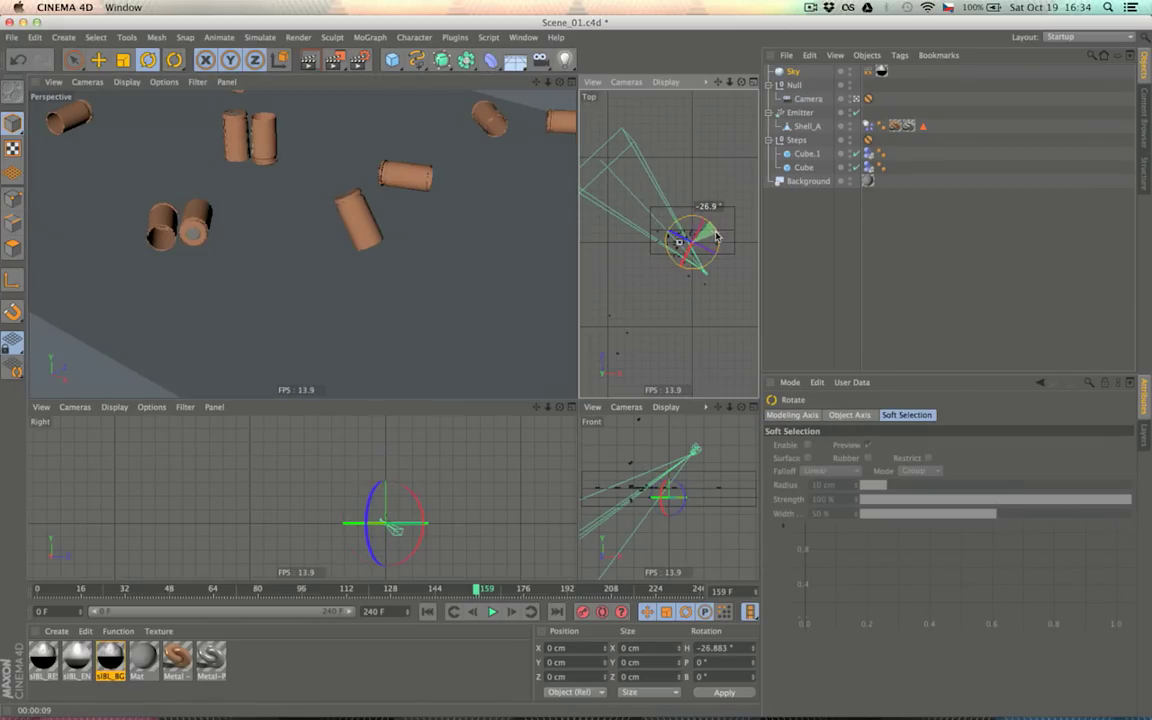
{"action": "left_click", "coordinate": [310, 62]}
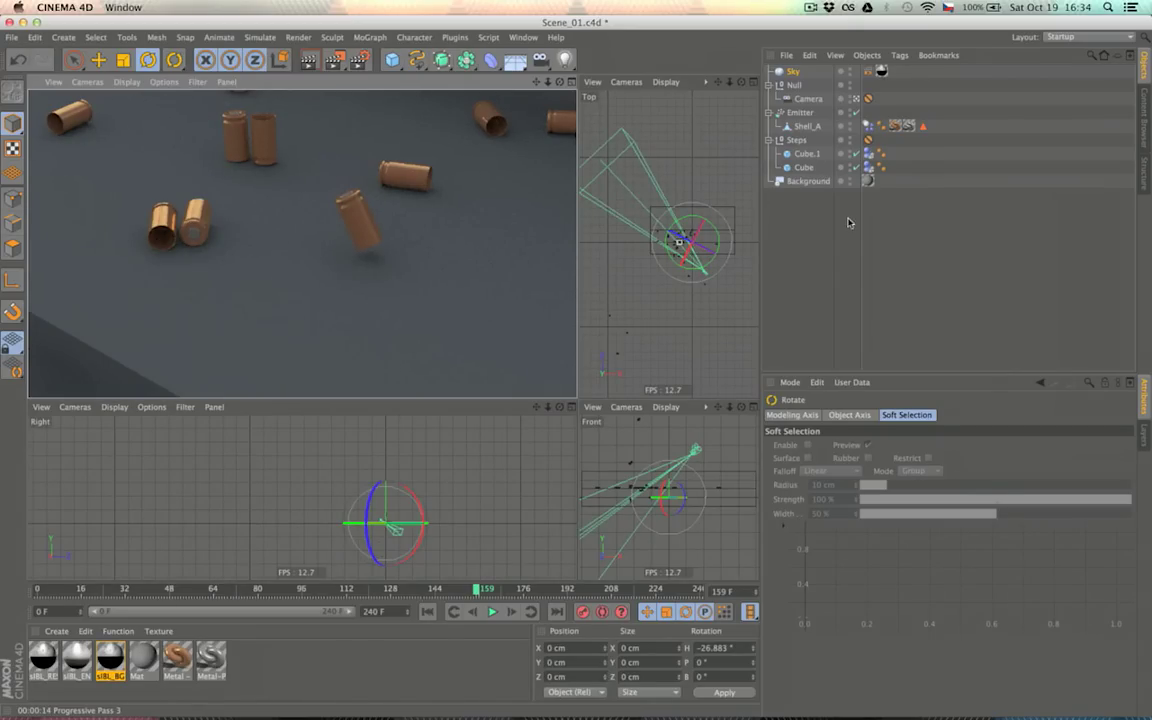
Hide the Steps group, disable Indirect Illumination in the Physical renderer, and render the view again
{"action": "left_click", "coordinate": [795, 73]}
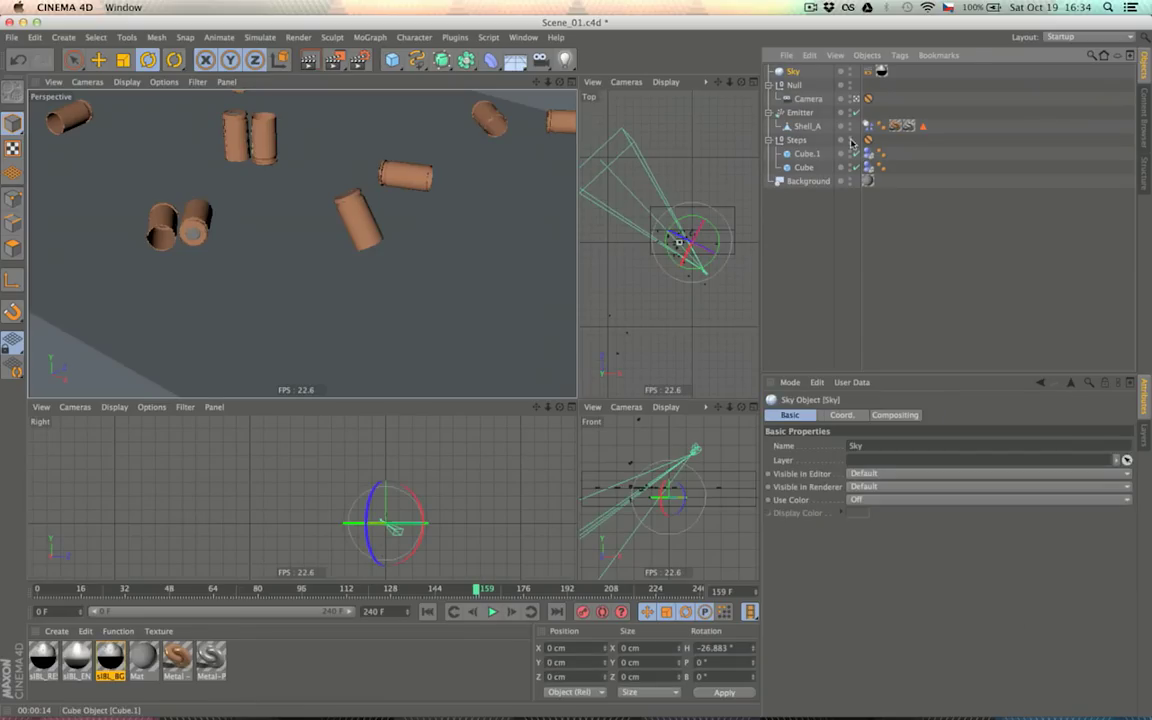
{"action": "left_click", "coordinate": [768, 141]}
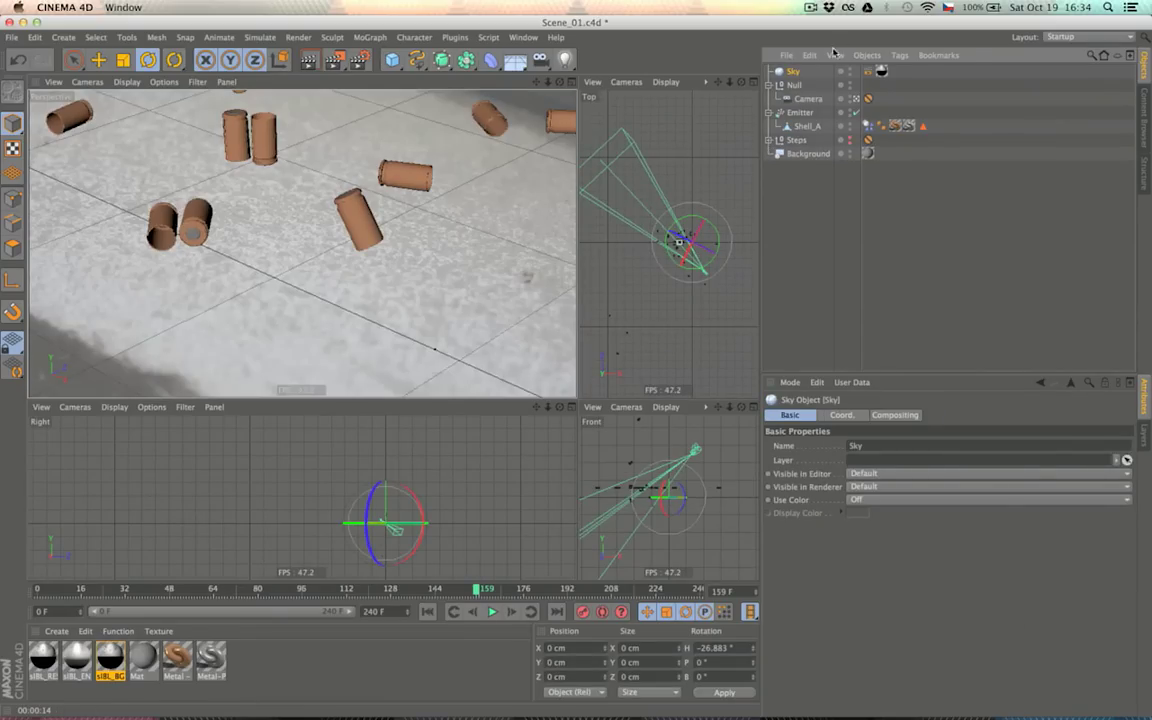
{"action": "left_click", "coordinate": [361, 60]}
{"action": "left_click", "coordinate": [402, 468]}
{"action": "key", "text": "super+w"}
{"action": "left_click", "coordinate": [309, 60]}
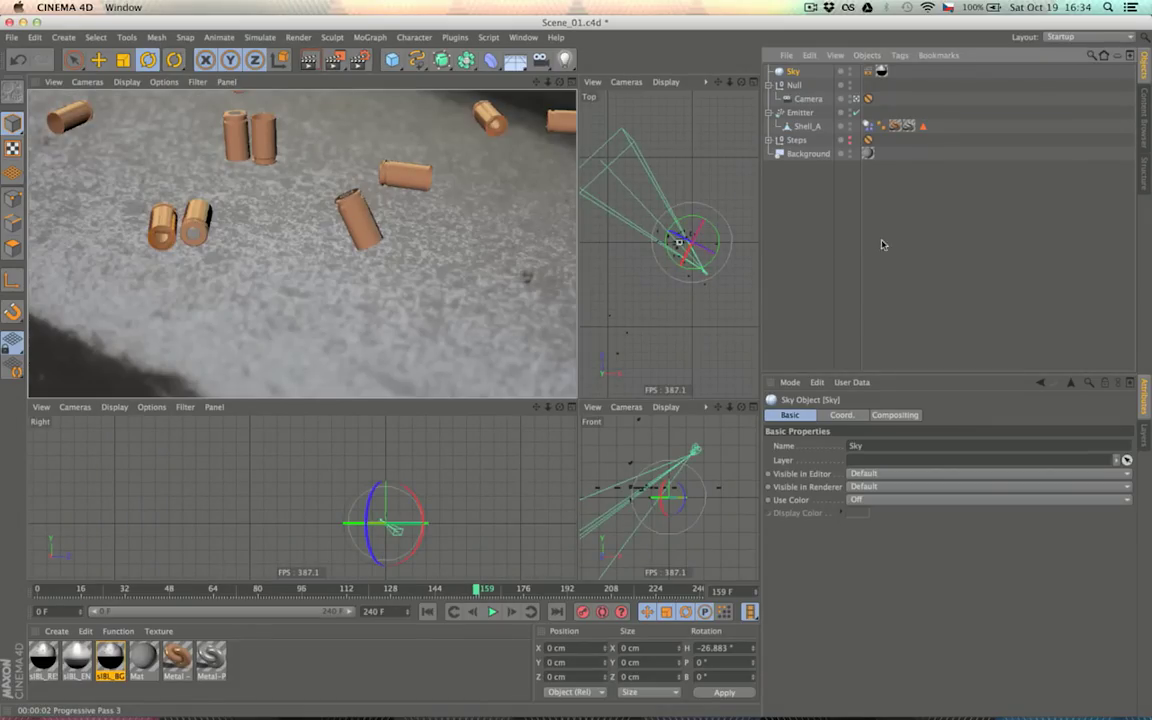
Add an Area Light to the scene
{"action": "left_click", "coordinate": [882, 240]}
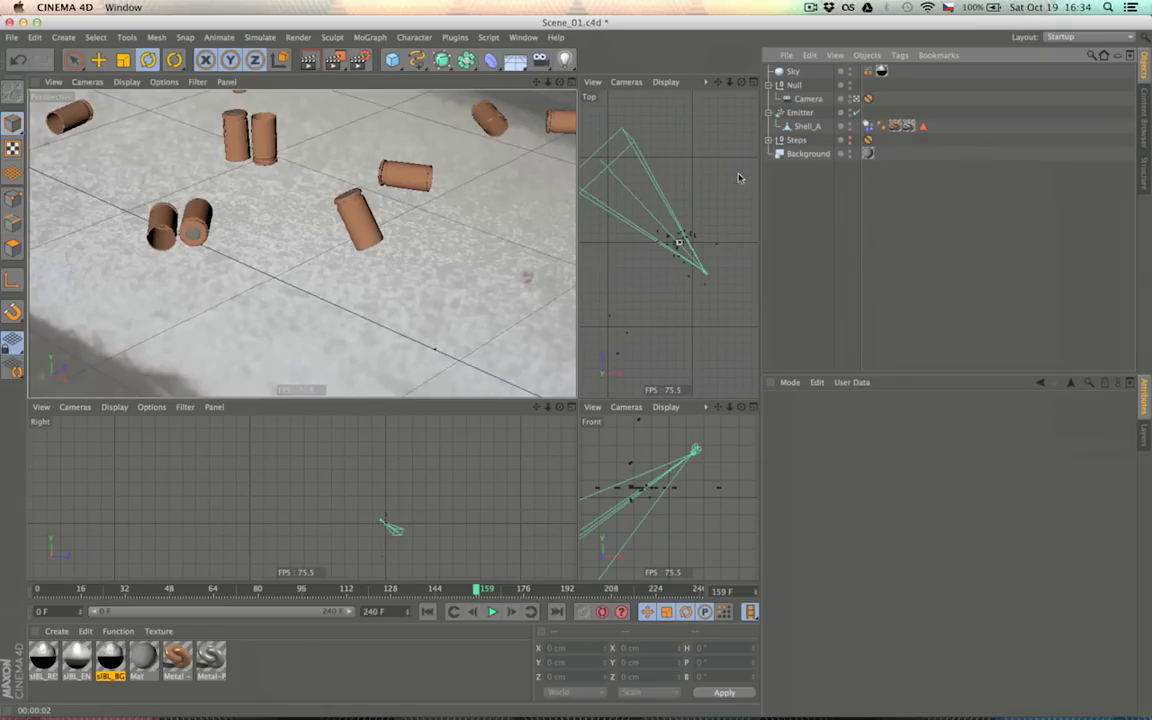
{"action": "left_click", "coordinate": [515, 60]}
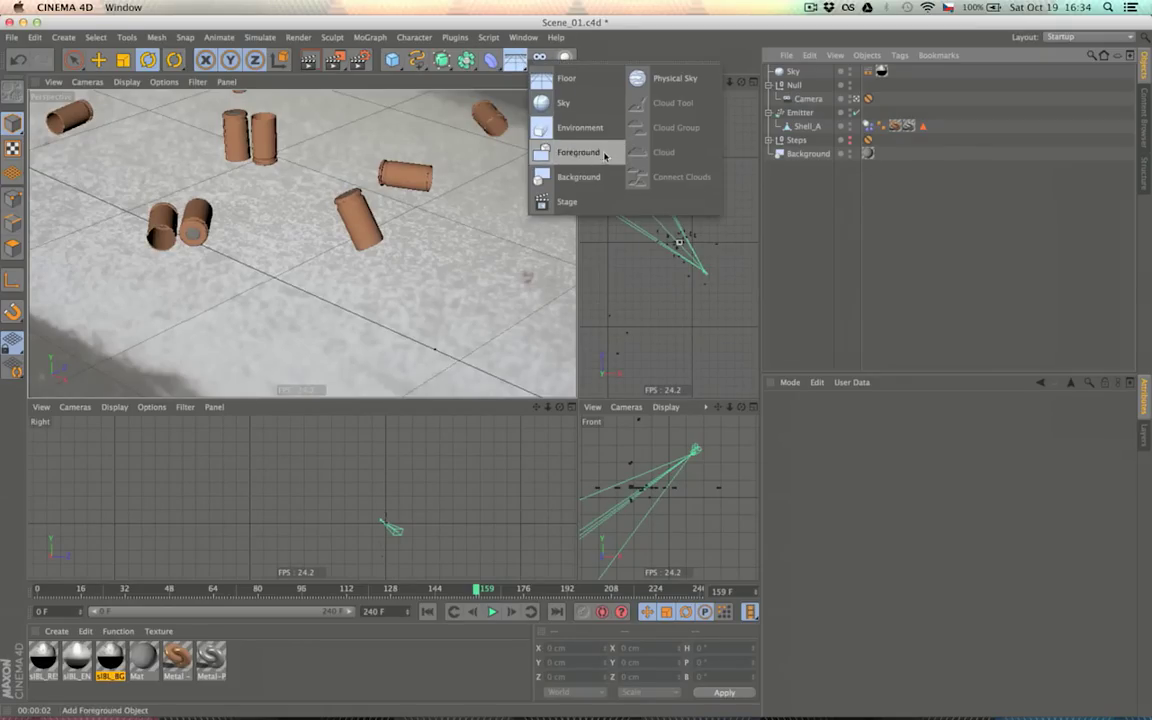
{"action": "left_click", "coordinate": [566, 60]}
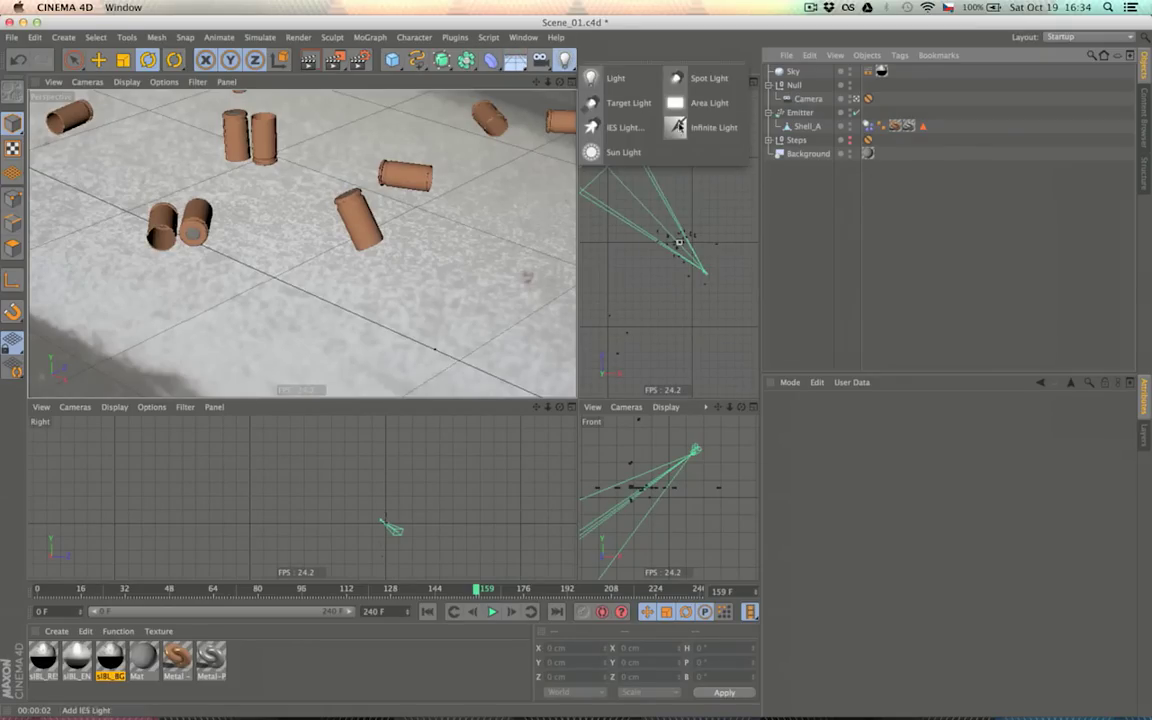
{"action": "left_click", "coordinate": [699, 106]}
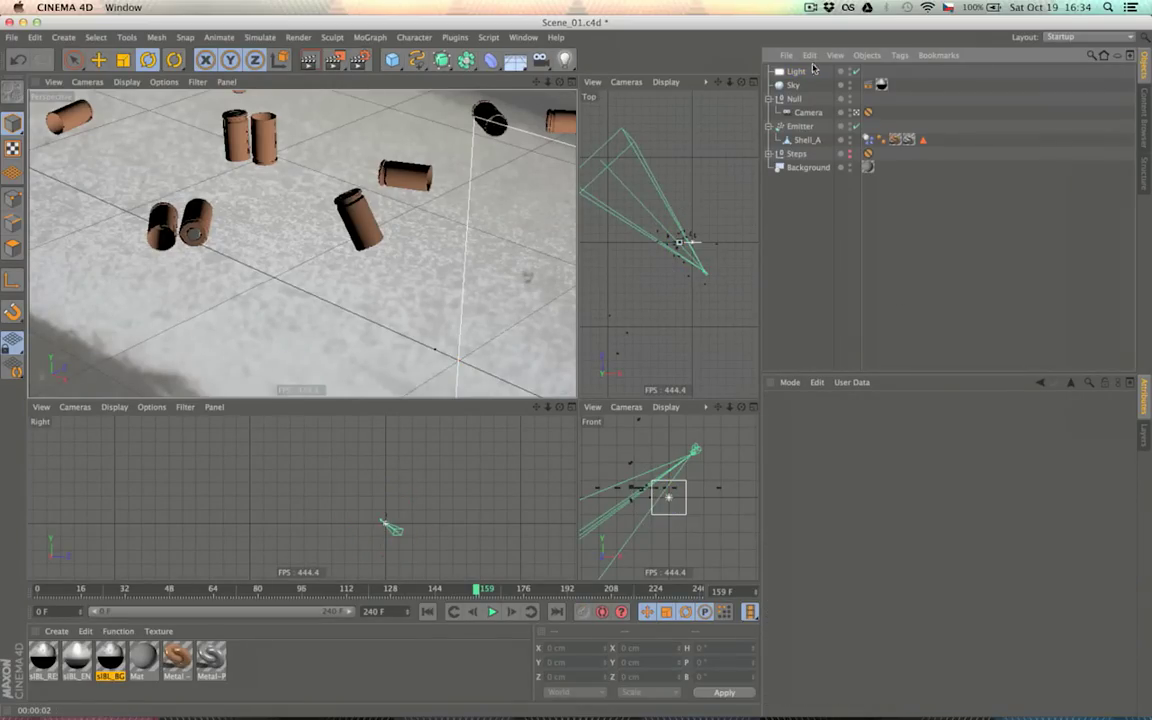
Set the area light's shadow type to Area and its colour to a warm white of RGB 255, 250, 234
{"action": "left_click", "coordinate": [889, 415]}
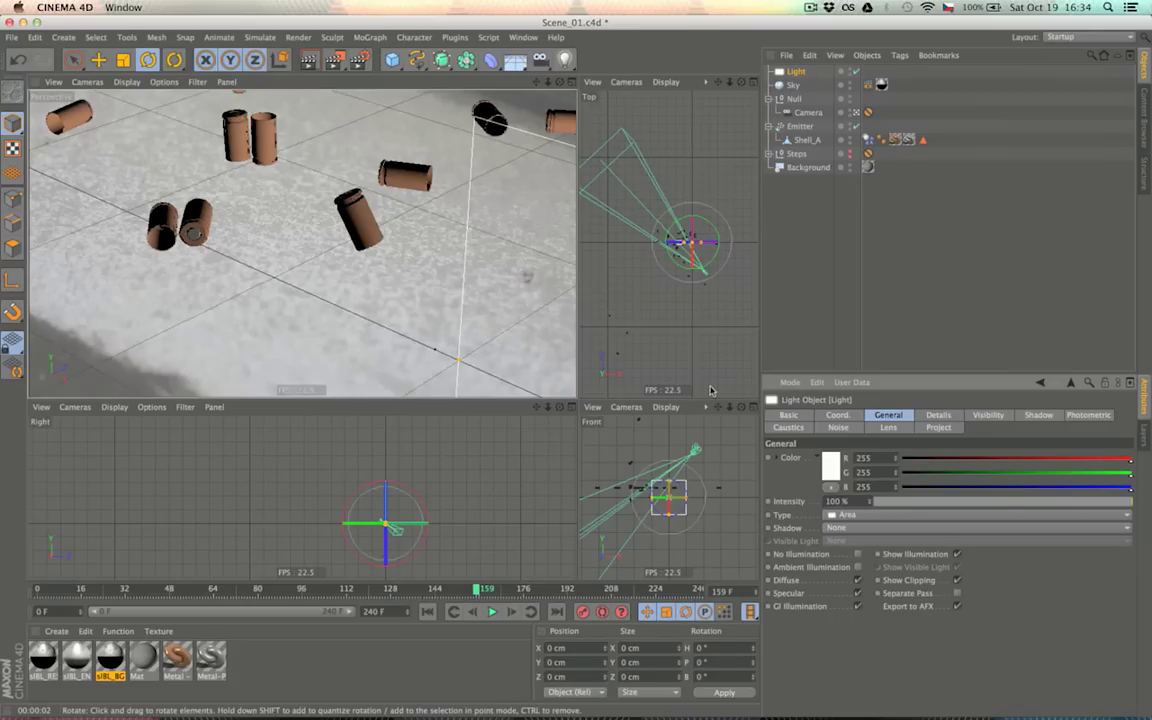
{"action": "left_click", "coordinate": [864, 527]}
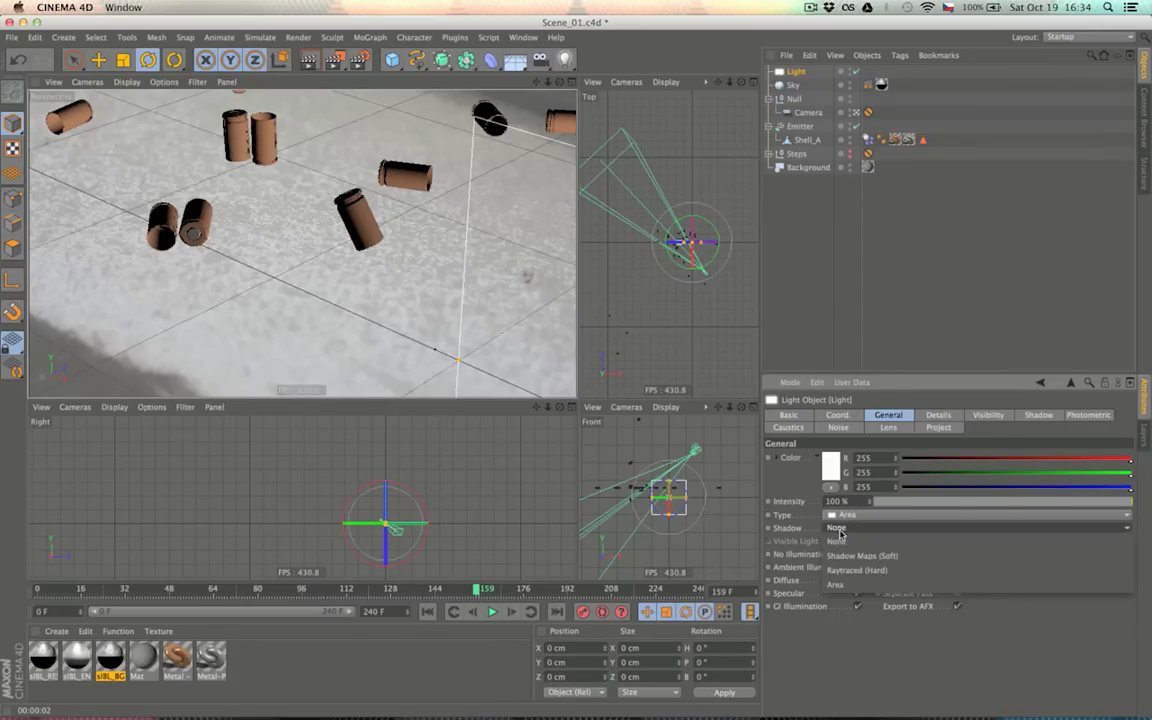
{"action": "left_click", "coordinate": [845, 580]}
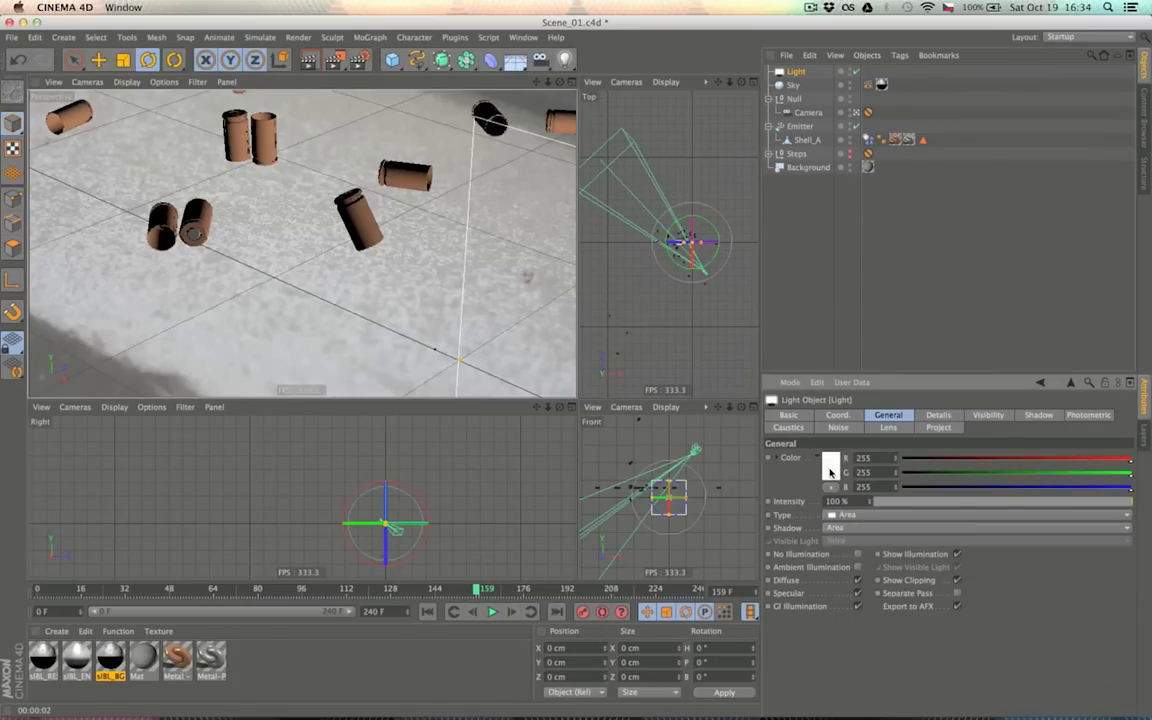
{"action": "left_click", "coordinate": [830, 468]}
{"action": "left_click_drag", "start_coordinate": [800, 424], "coordinate": [820, 424]}
{"action": "left_click", "coordinate": [759, 432]}
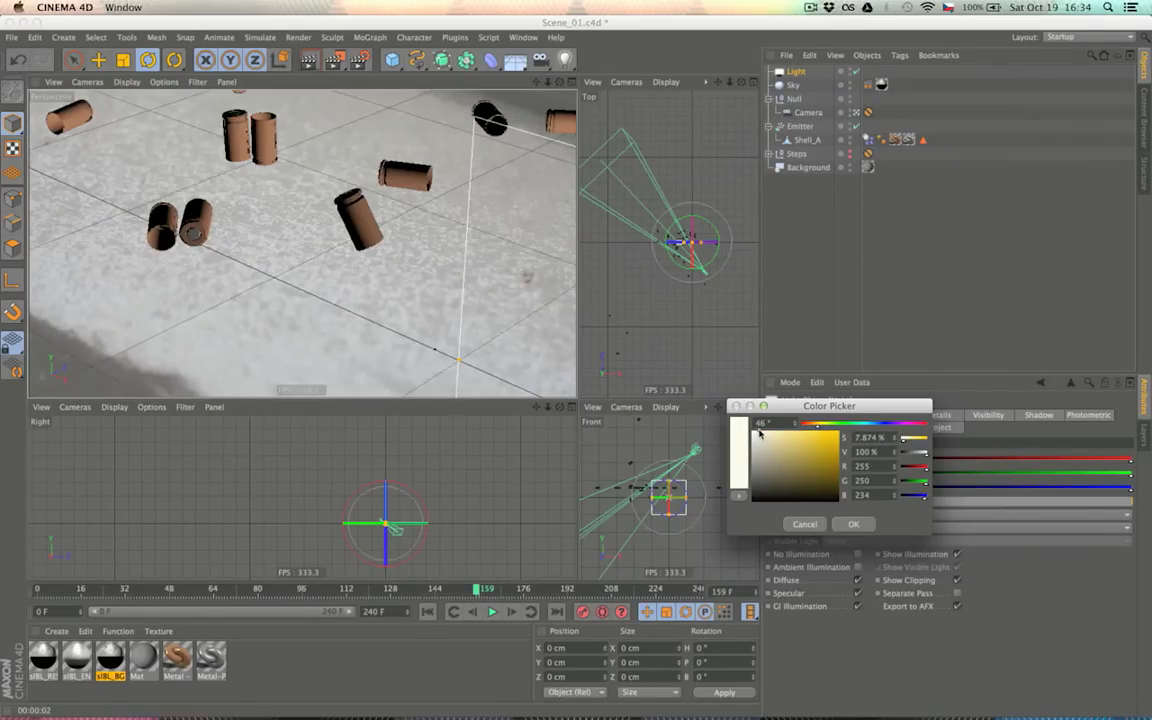
{"action": "left_click", "coordinate": [853, 524]}
Set the light's falloff to Inverse Square (Physically Accurate) and its Size X and Size Y to 200 cm
{"action": "left_click", "coordinate": [938, 414]}
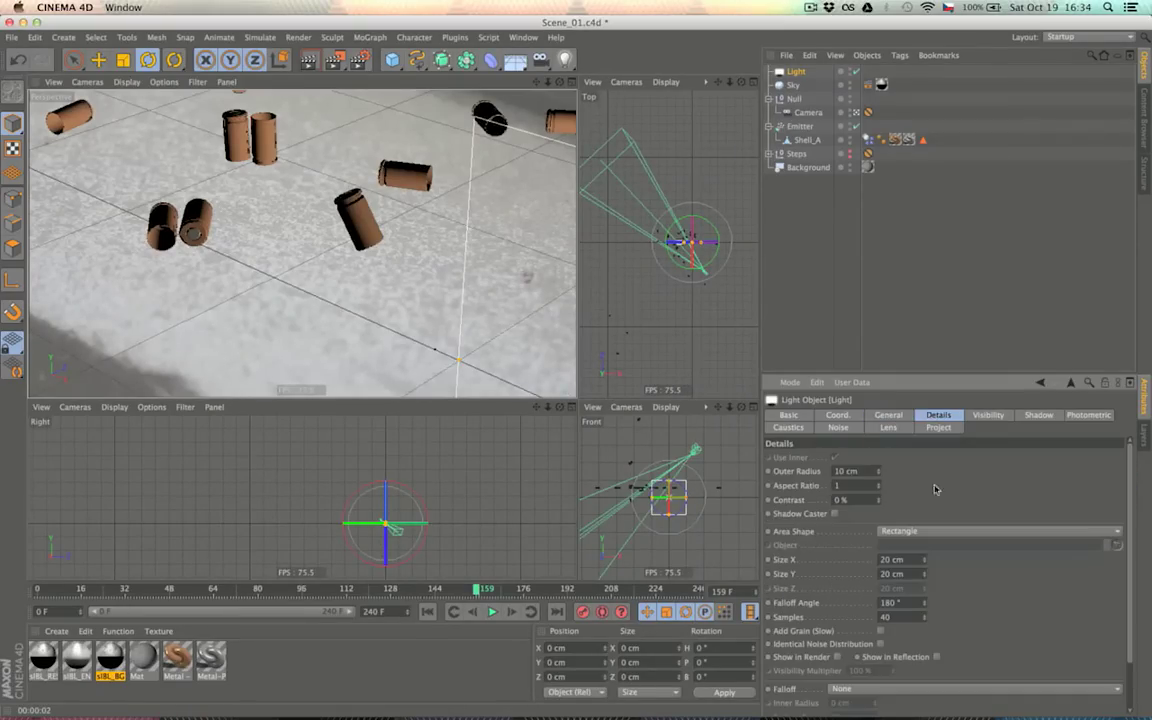
{"action": "left_click", "coordinate": [959, 688]}
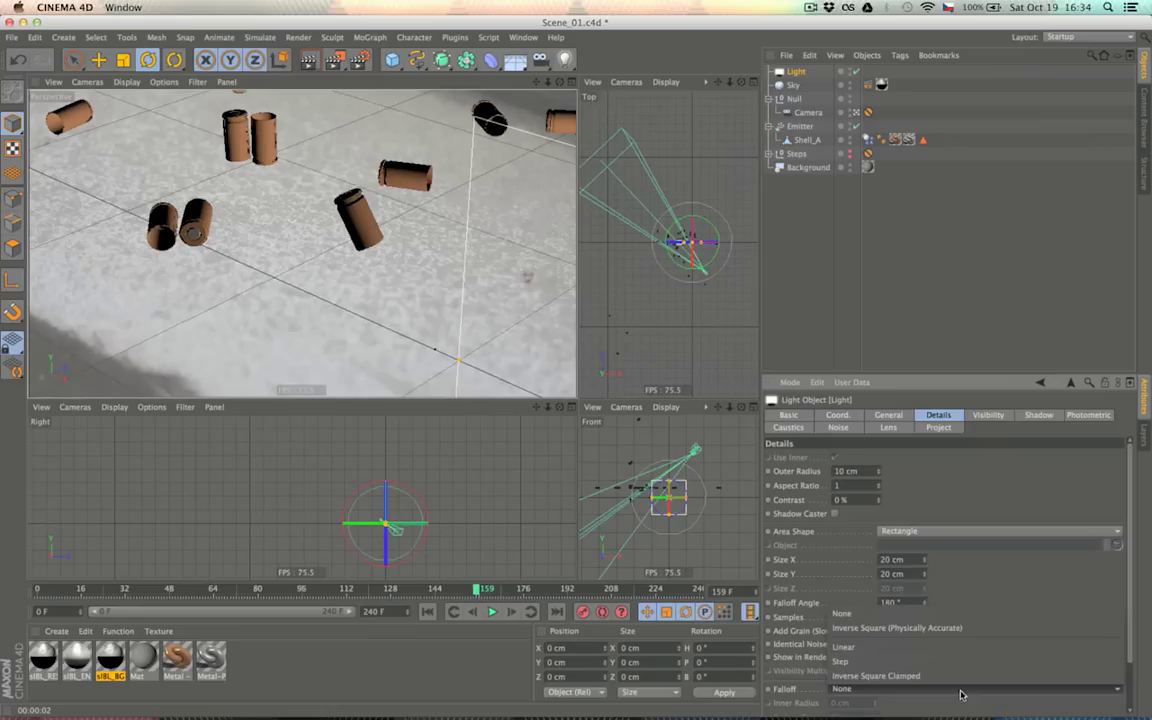
{"action": "left_click", "coordinate": [957, 627]}
{"action": "scroll", "coordinate": [1010, 545], "scroll_direction": "down", "scroll_amount": 3}
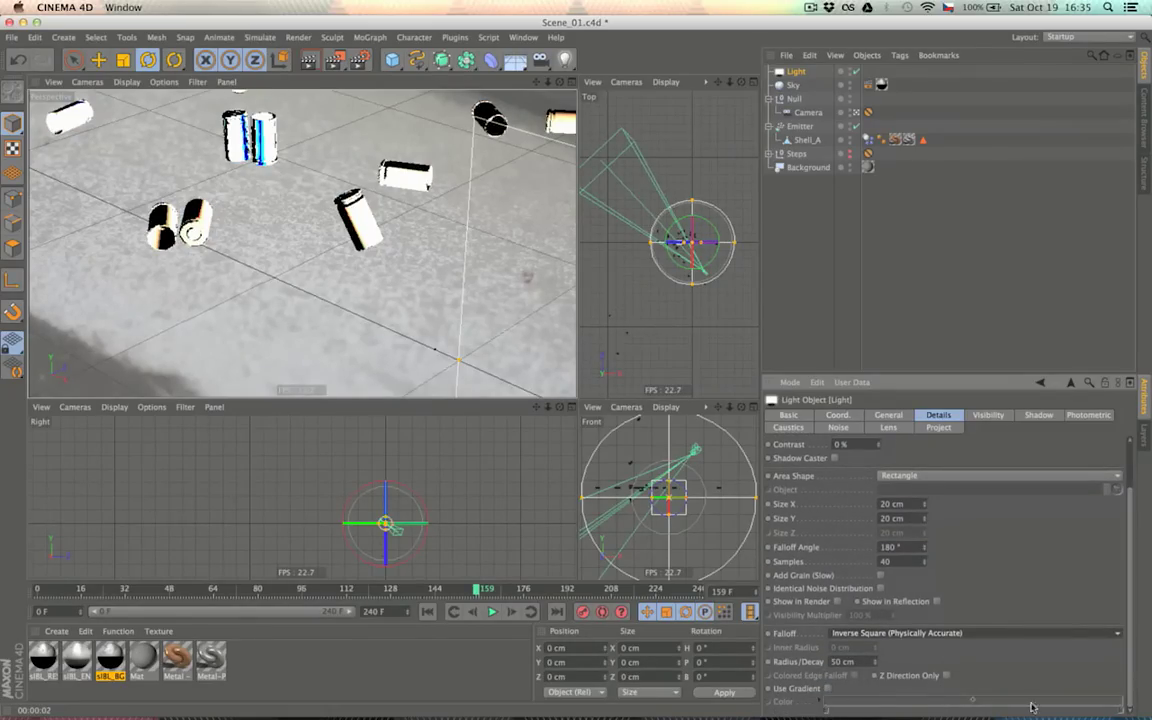
{"action": "double_click", "coordinate": [890, 504]}
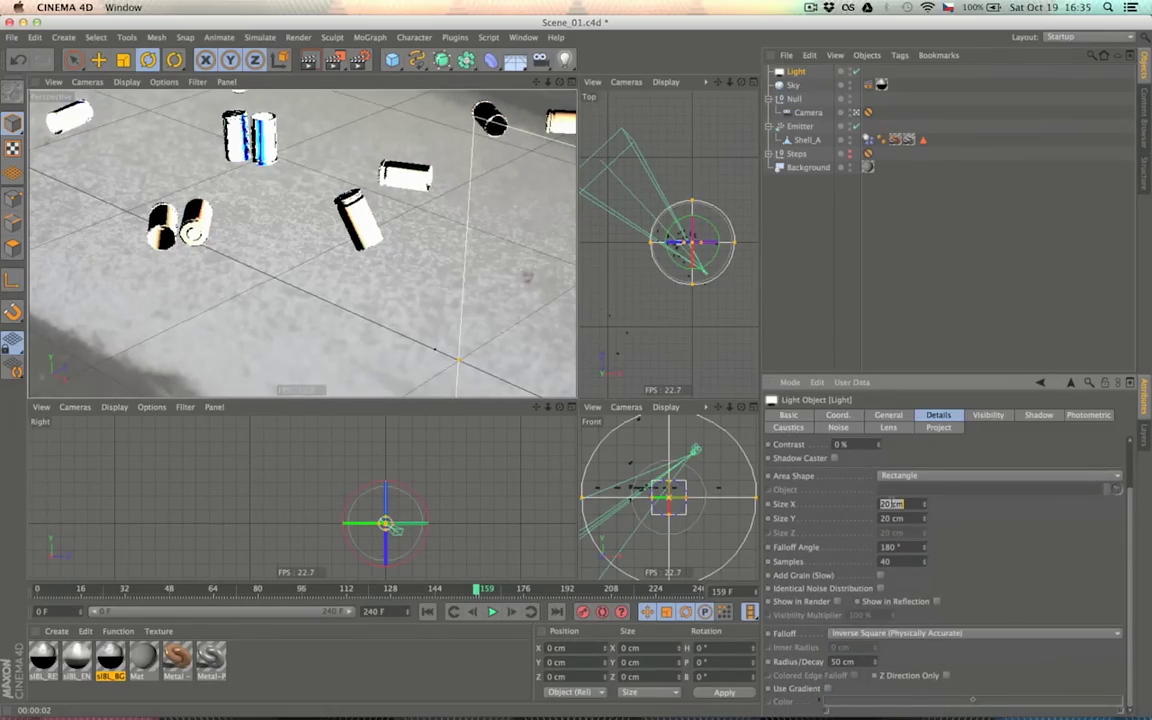
{"action": "type", "text": "200"}
{"action": "key", "text": "Tab"}
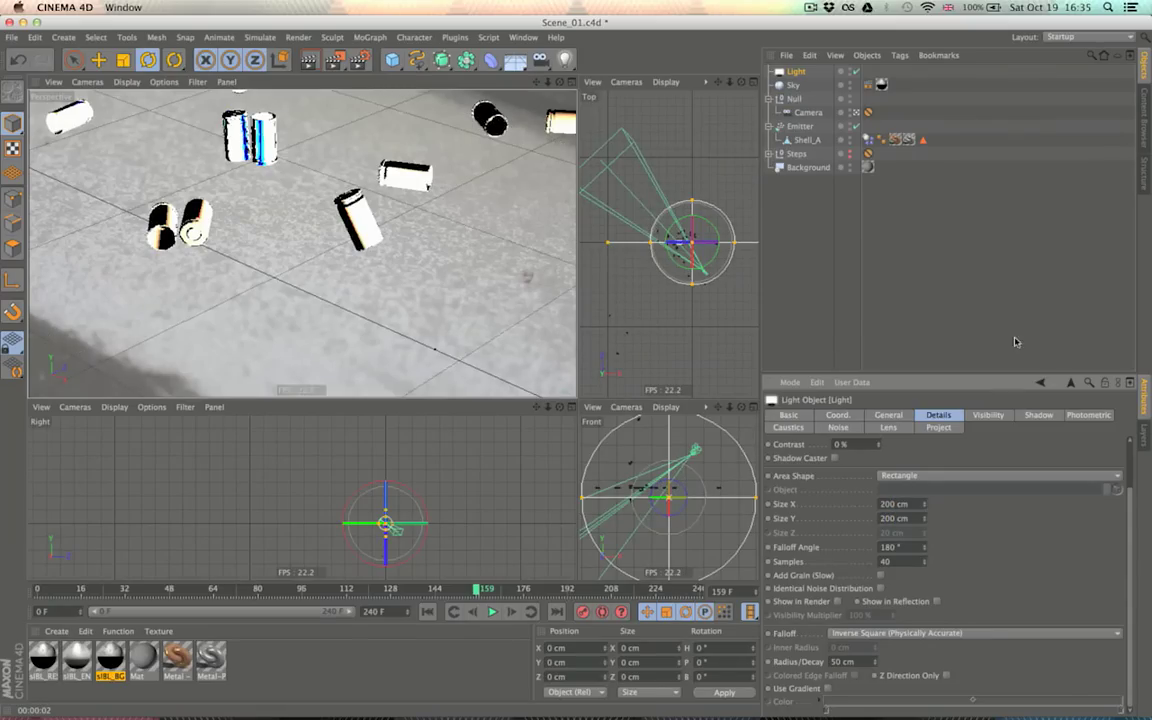
{"action": "left_click", "coordinate": [992, 415]}
{"action": "left_click", "coordinate": [940, 415]}
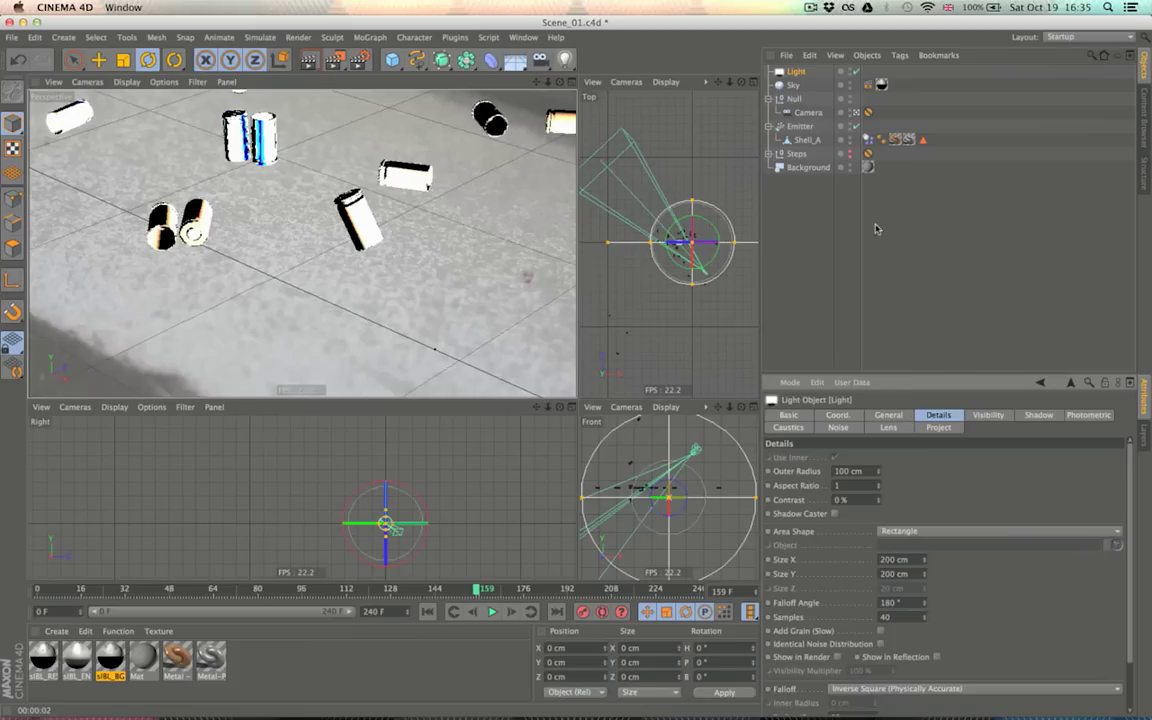
Group the light inside two nested nulls, then rotate the light itself to a pitch of 90°
{"action": "left_click", "coordinate": [868, 264]}
{"action": "left_click", "coordinate": [797, 71]}
{"action": "key", "text": "alt+g"}
{"action": "key", "text": "alt+g"}
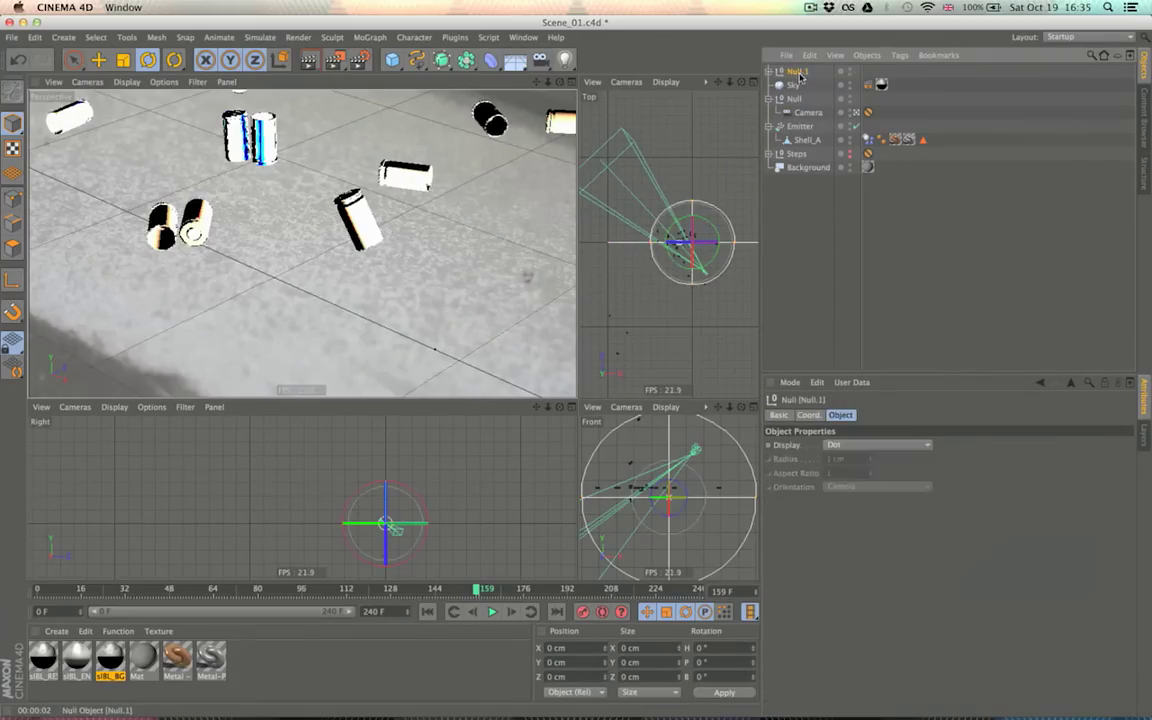
{"action": "left_click", "coordinate": [769, 72]}
{"action": "left_click", "coordinate": [777, 86]}
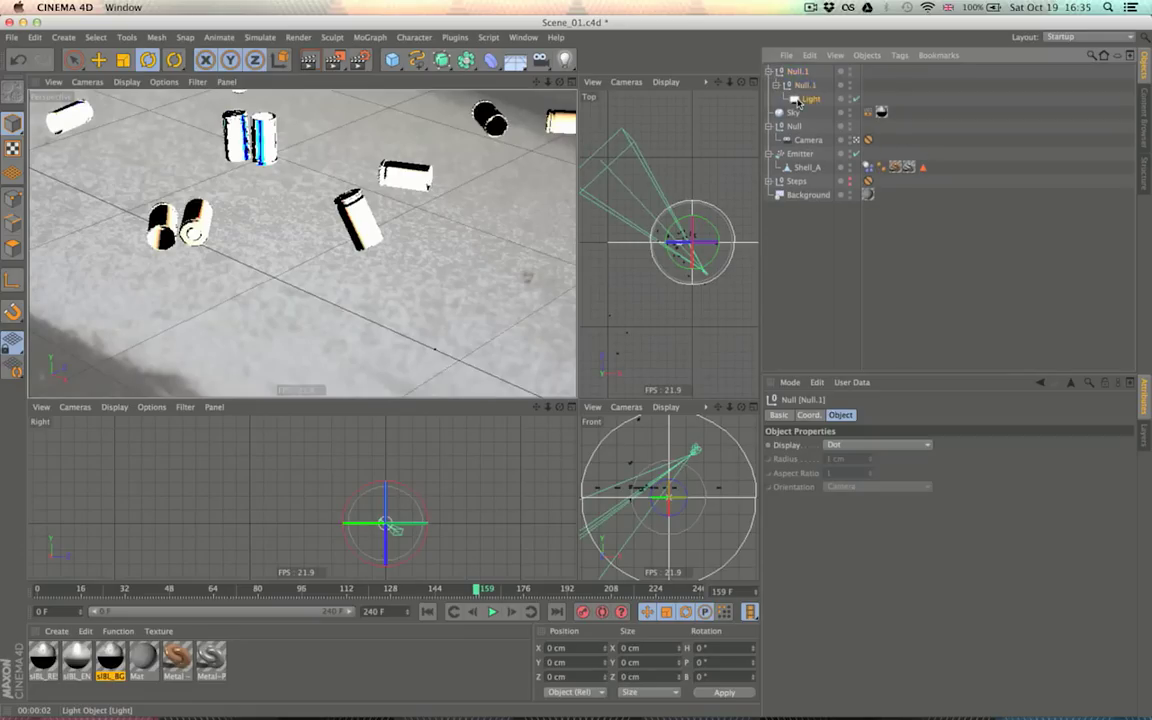
{"action": "left_click", "coordinate": [806, 99]}
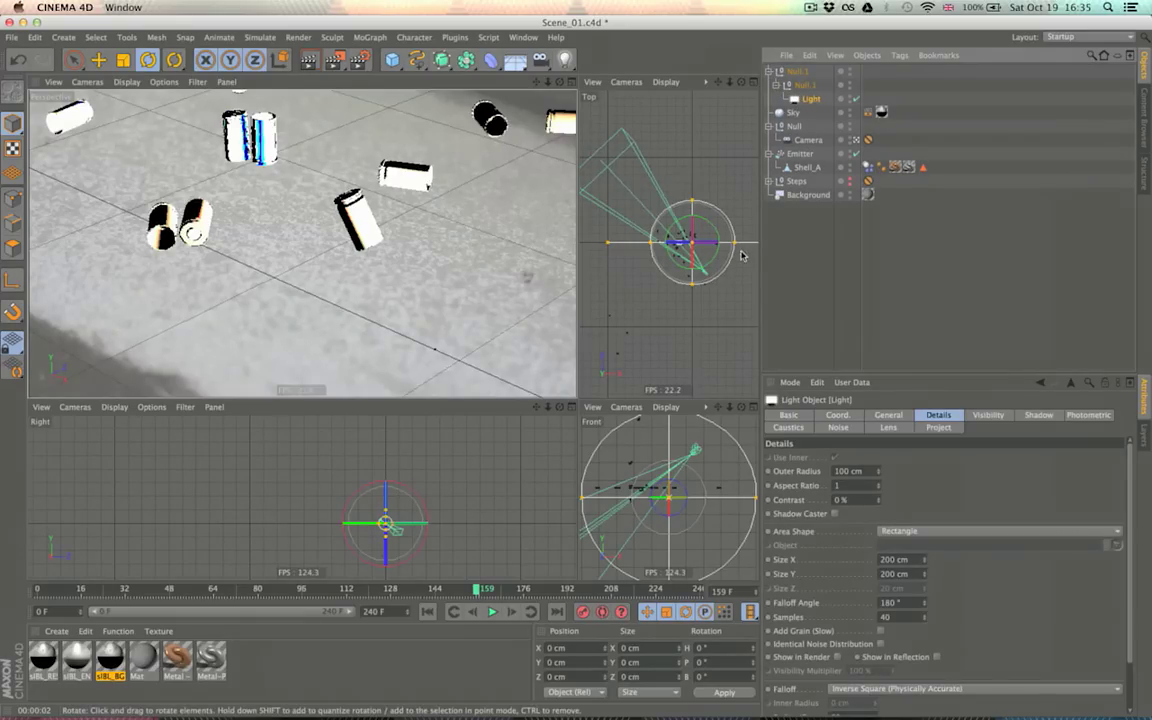
{"action": "left_click_drag", "start_coordinate": [697, 232], "coordinate": [697, 383]}
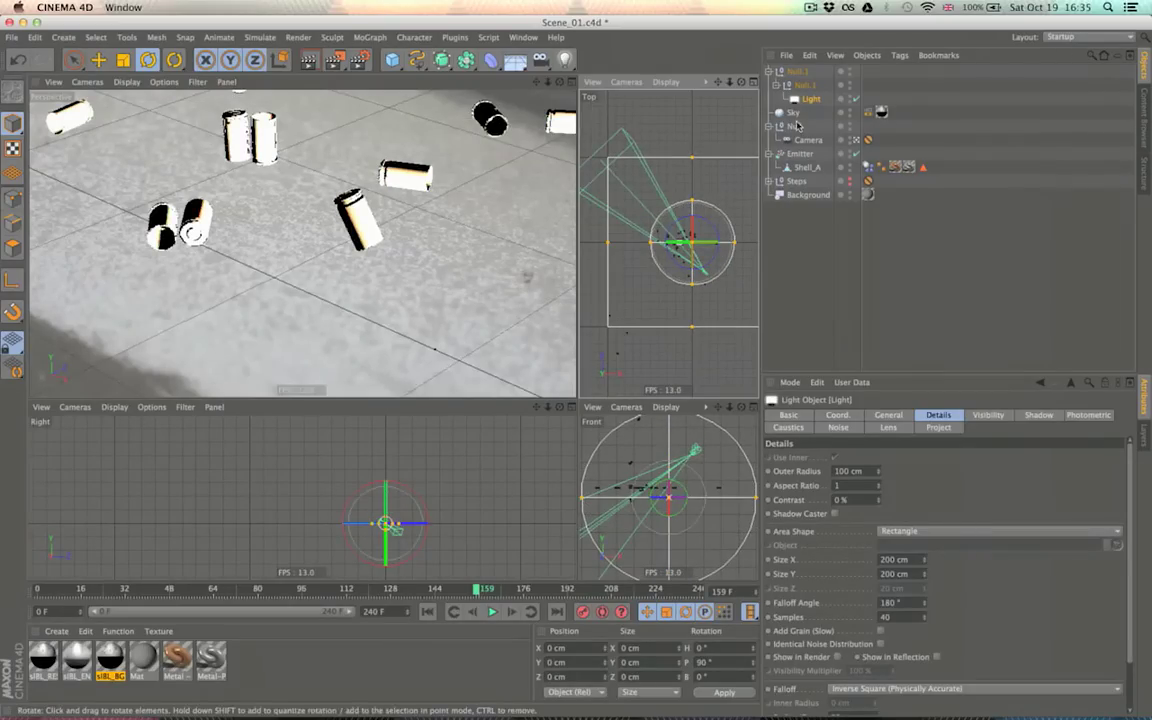
Rotate the inner null's bank to -60° and the outer null's heading to about 20°
{"action": "left_click", "coordinate": [810, 88]}
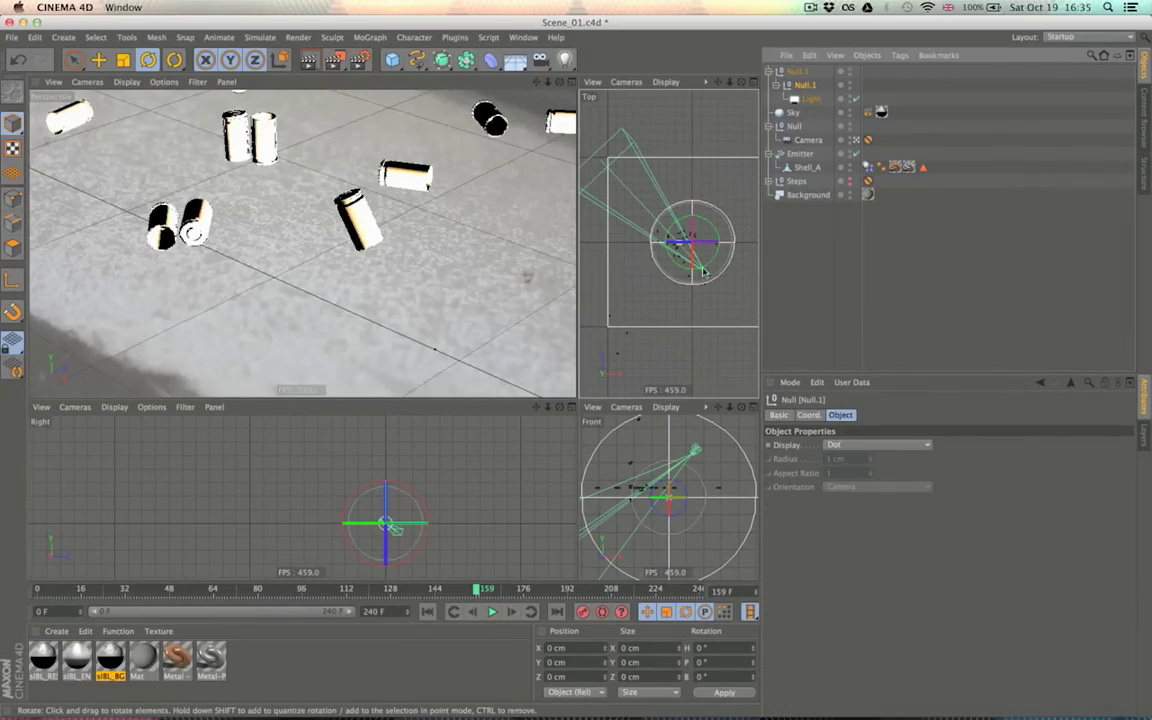
{"action": "left_click", "coordinate": [811, 99]}
{"action": "left_click", "coordinate": [806, 86]}
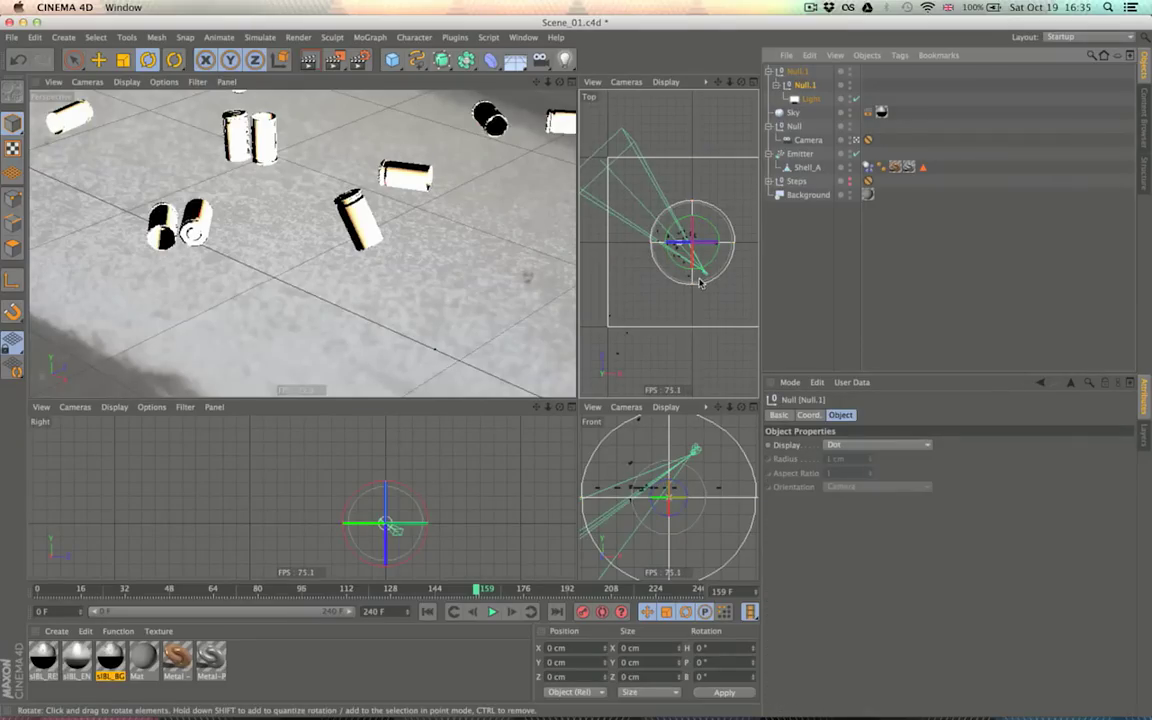
{"action": "left_click_drag", "start_coordinate": [676, 242], "coordinate": [580, 244]}
{"action": "key", "text": "super+z"}
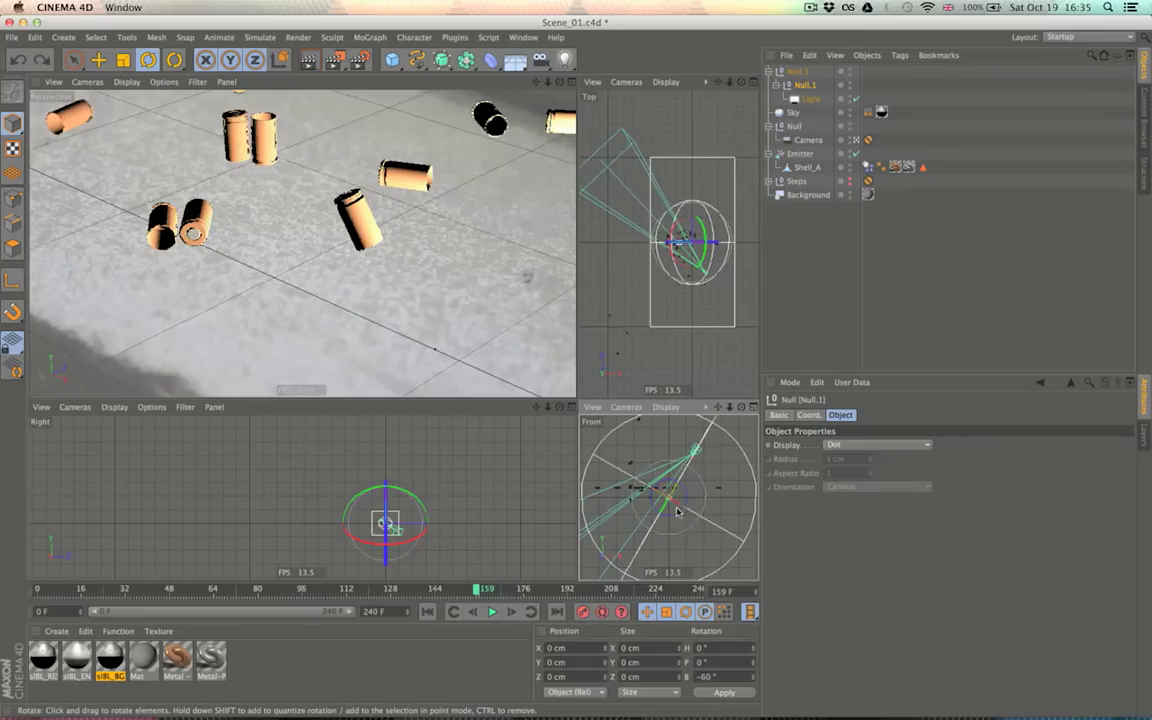
{"action": "left_click", "coordinate": [802, 72]}
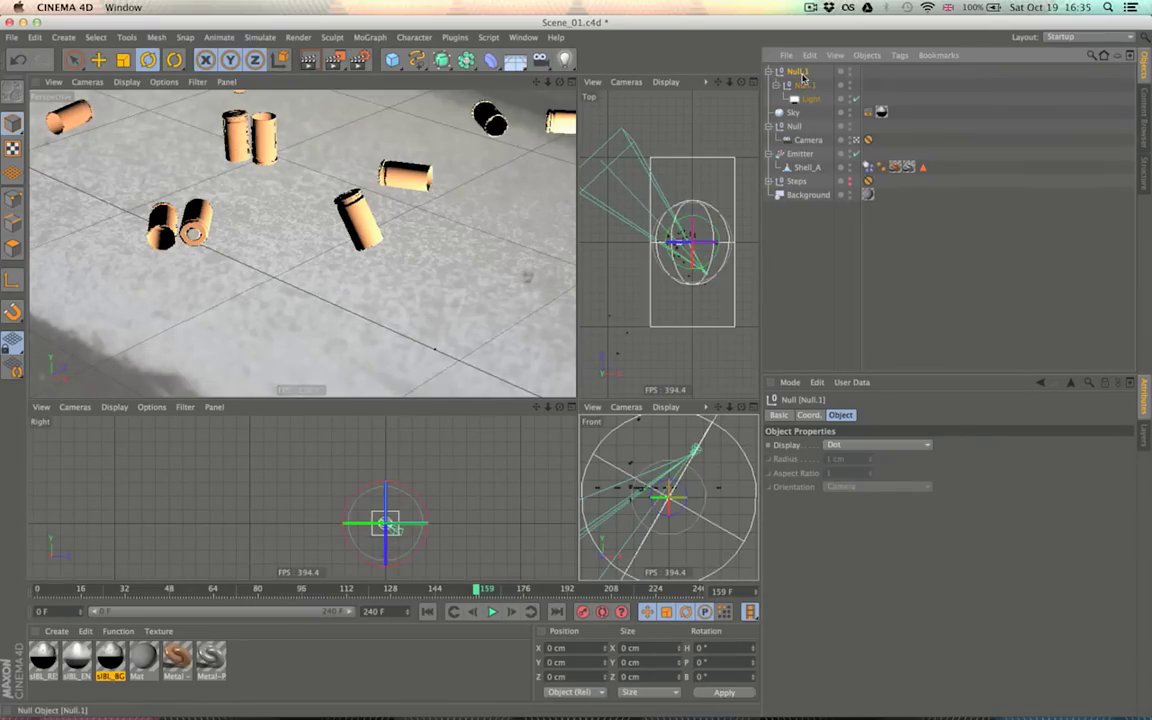
{"action": "left_click_drag", "start_coordinate": [684, 228], "coordinate": [607, 199]}
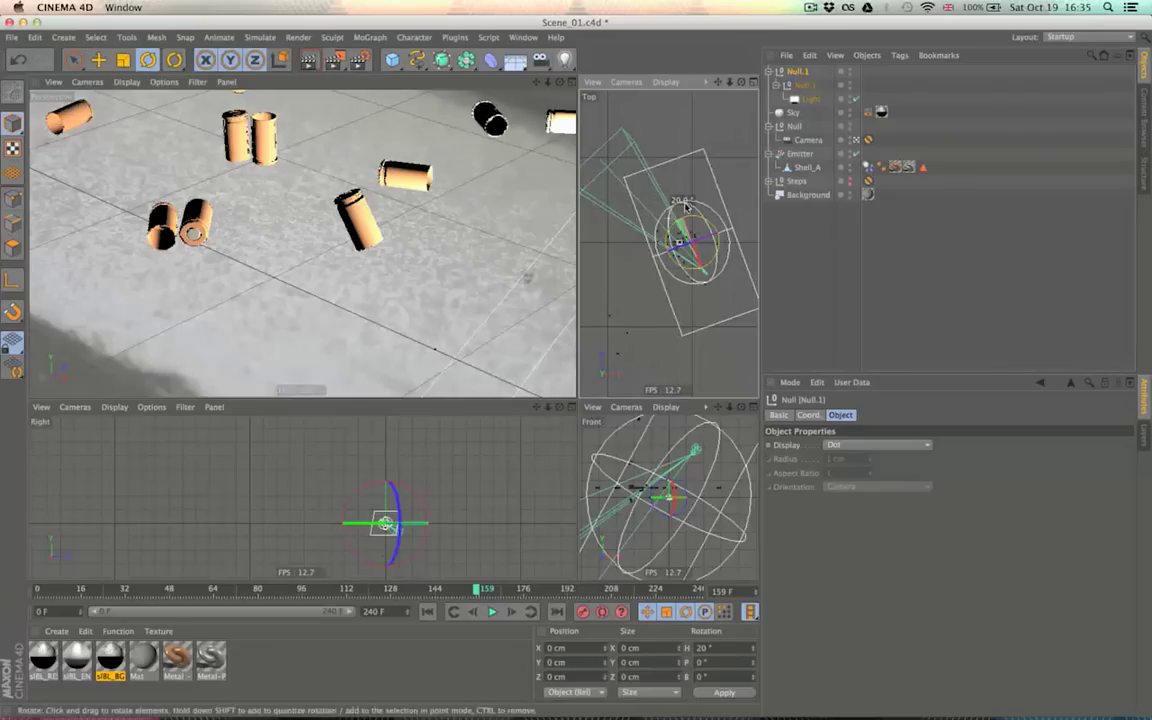
Move the light along its own Y axis to 270 cm and render the view
{"action": "left_click", "coordinate": [806, 97]}
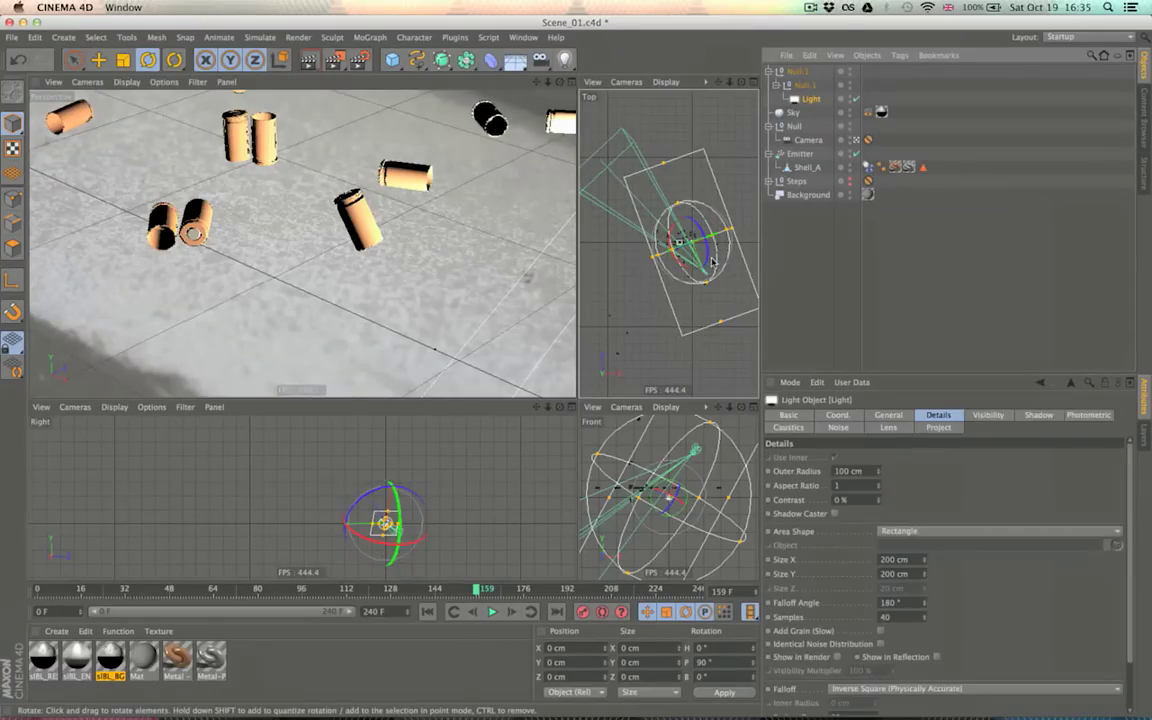
{"action": "key", "text": "e"}
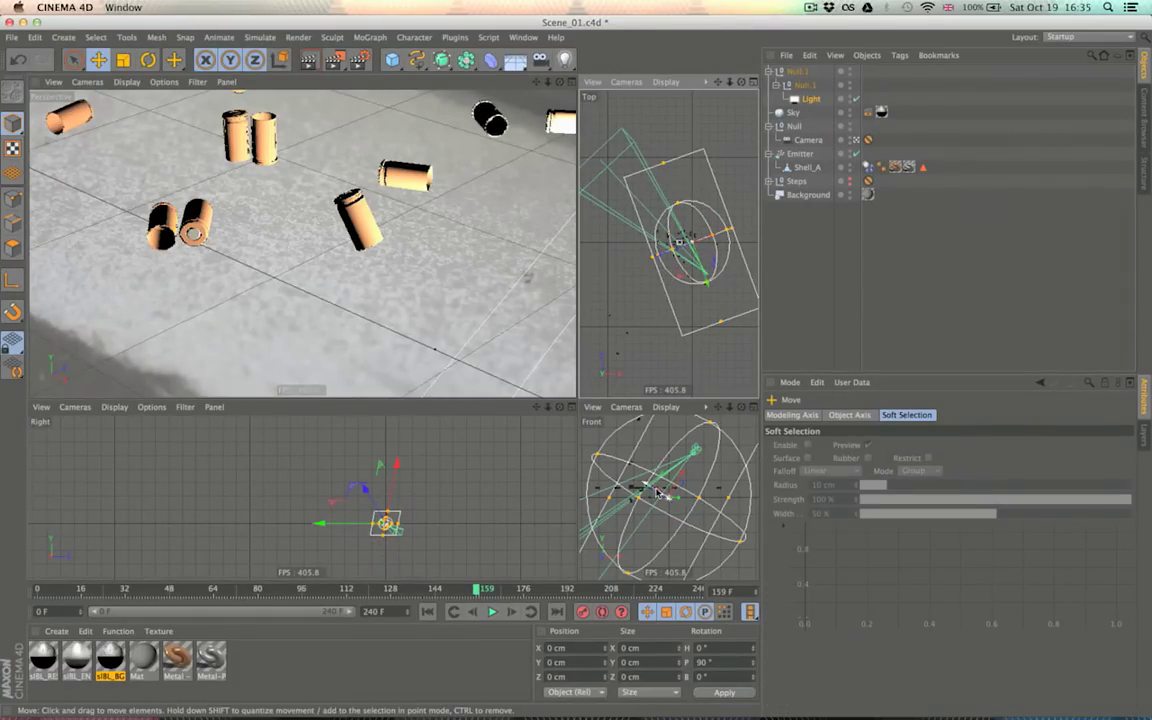
{"action": "left_click_drag", "start_coordinate": [648, 488], "coordinate": [625, 484]}
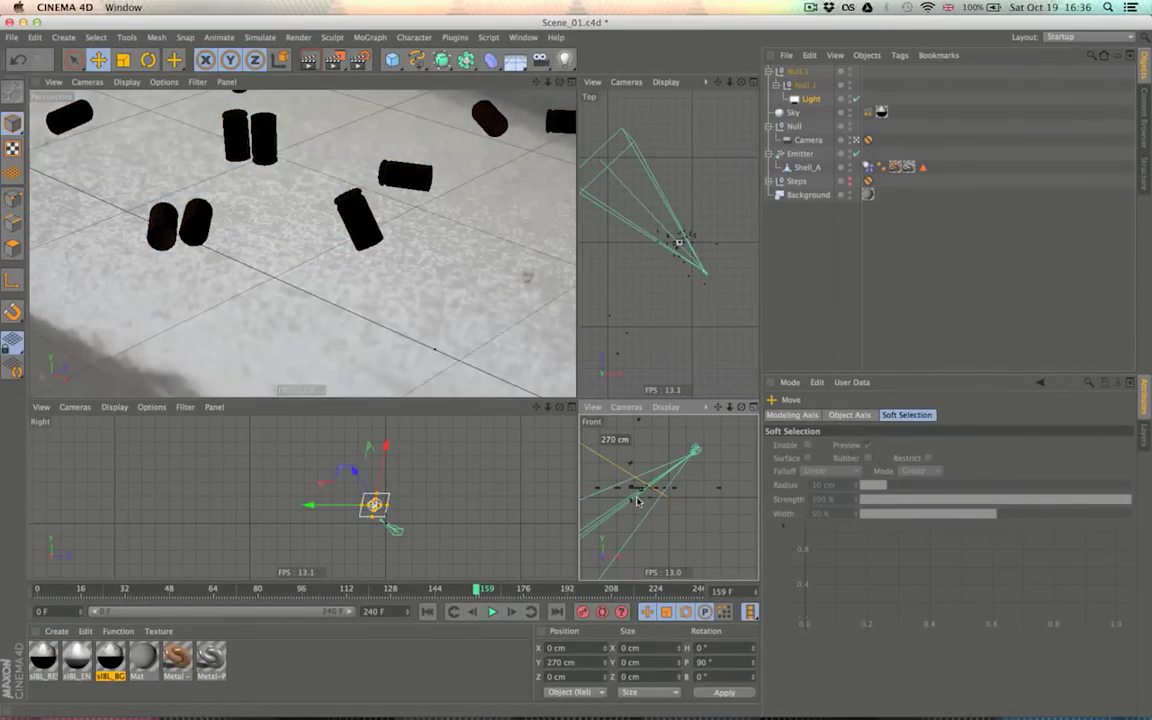
{"action": "left_click", "coordinate": [309, 61]}
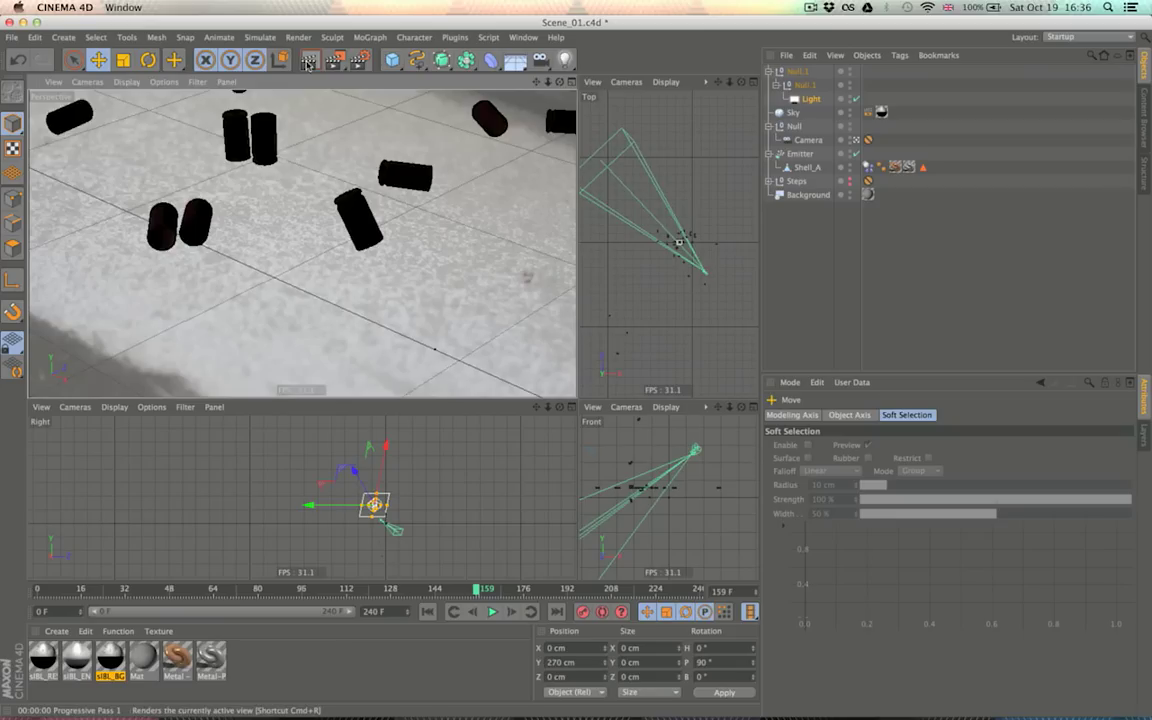
Enable Show in Reflection for the light and render the view
{"action": "left_click", "coordinate": [812, 99]}
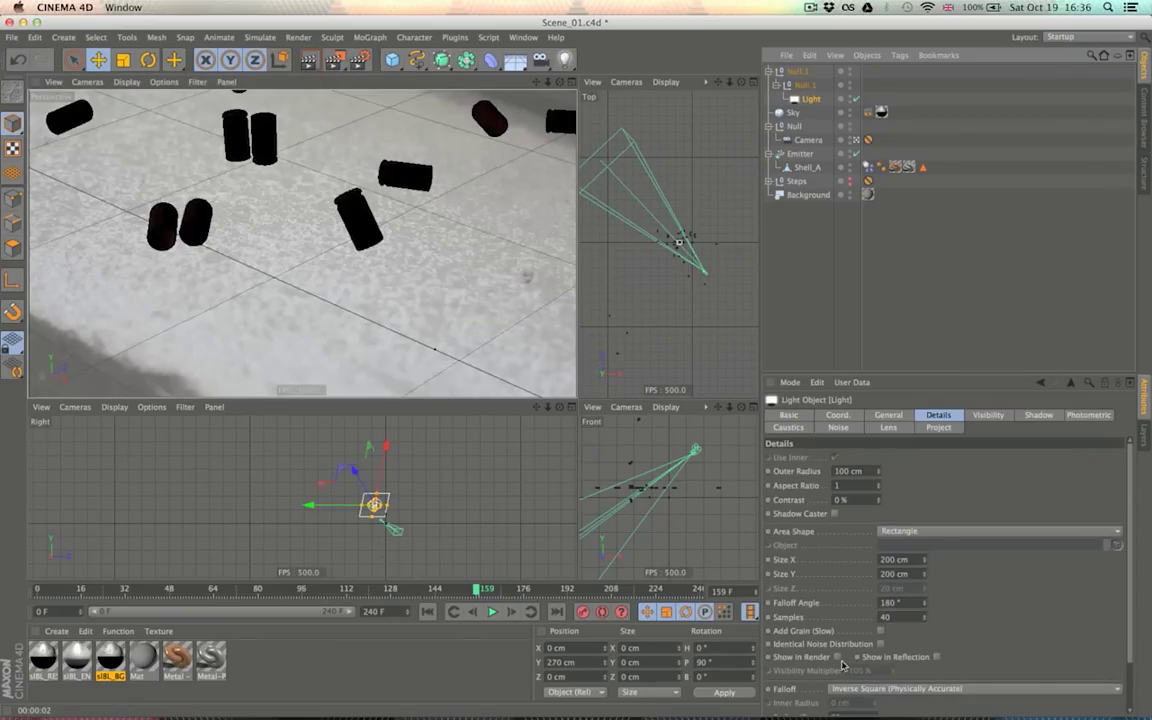
{"action": "left_click", "coordinate": [936, 657]}
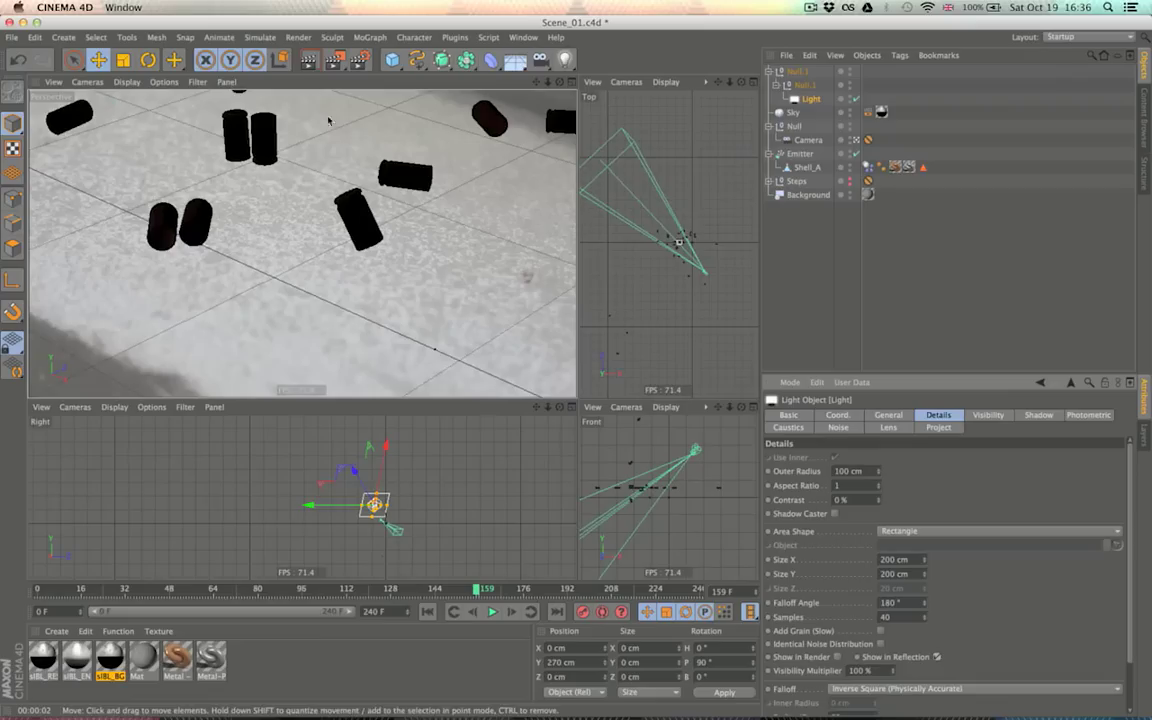
{"action": "left_click", "coordinate": [309, 61]}
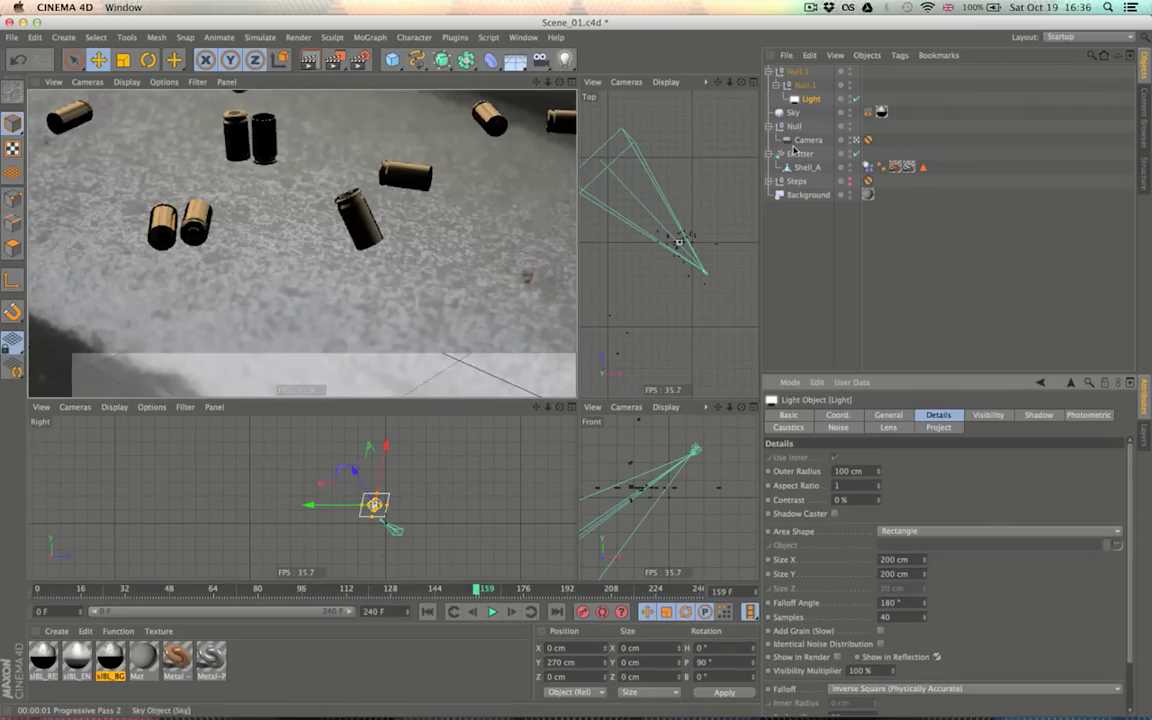
Show the Steps group and hide the Sky object, and render the view with only the area light
{"action": "left_click", "coordinate": [850, 184], "text": "alt"}
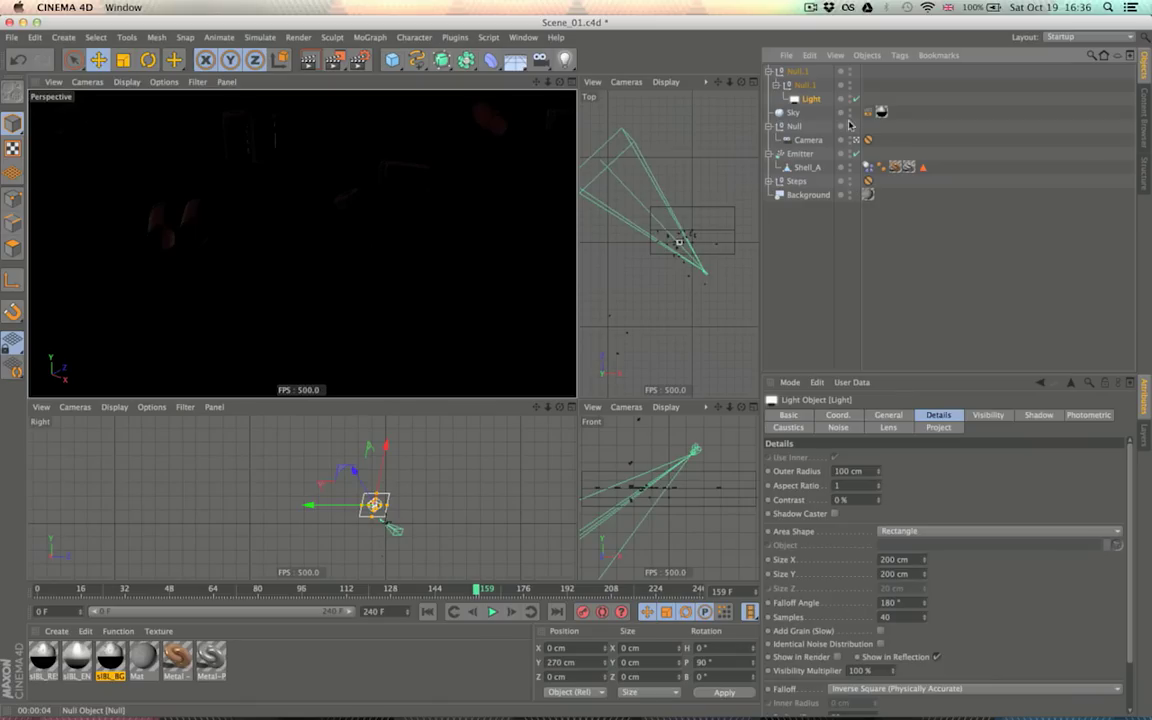
{"action": "left_click", "coordinate": [308, 60]}
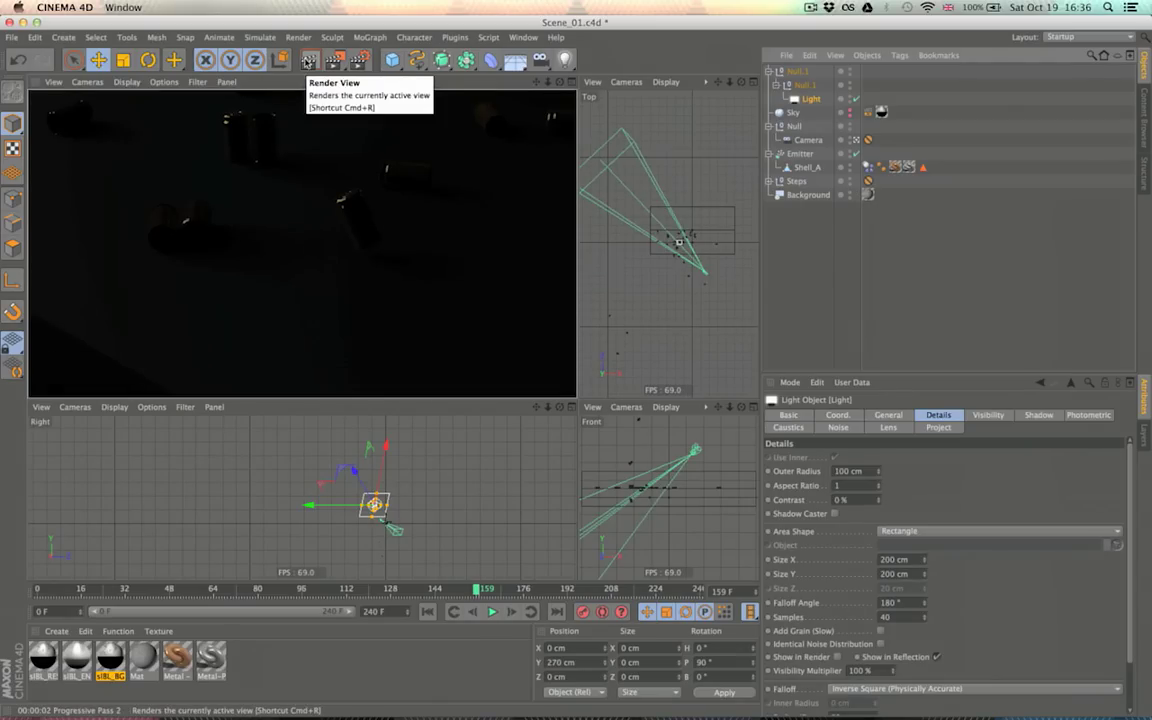
Try a larger light with Size X and Size Y at 300 cm and render the view
{"action": "left_click", "coordinate": [810, 100]}
{"action": "double_click", "coordinate": [893, 559]}
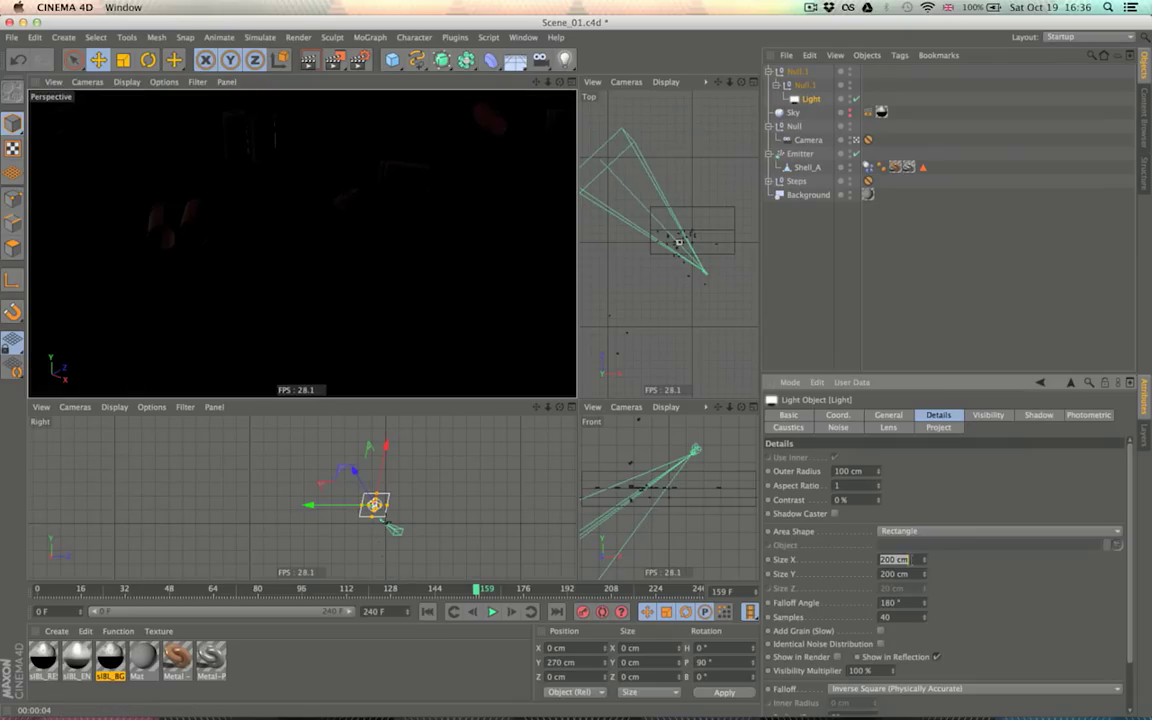
{"action": "type", "text": "300"}
{"action": "key", "text": "Tab"}
{"action": "type", "text": "300"}
{"action": "key", "text": "Return"}
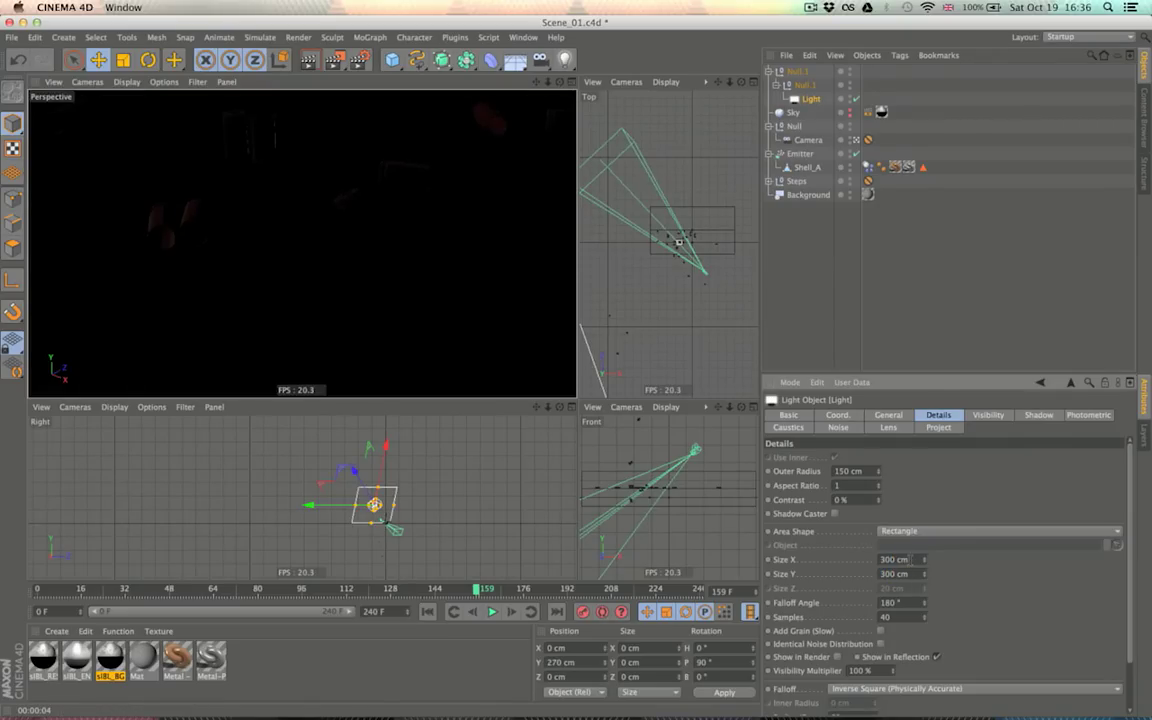
{"action": "left_click", "coordinate": [309, 60]}
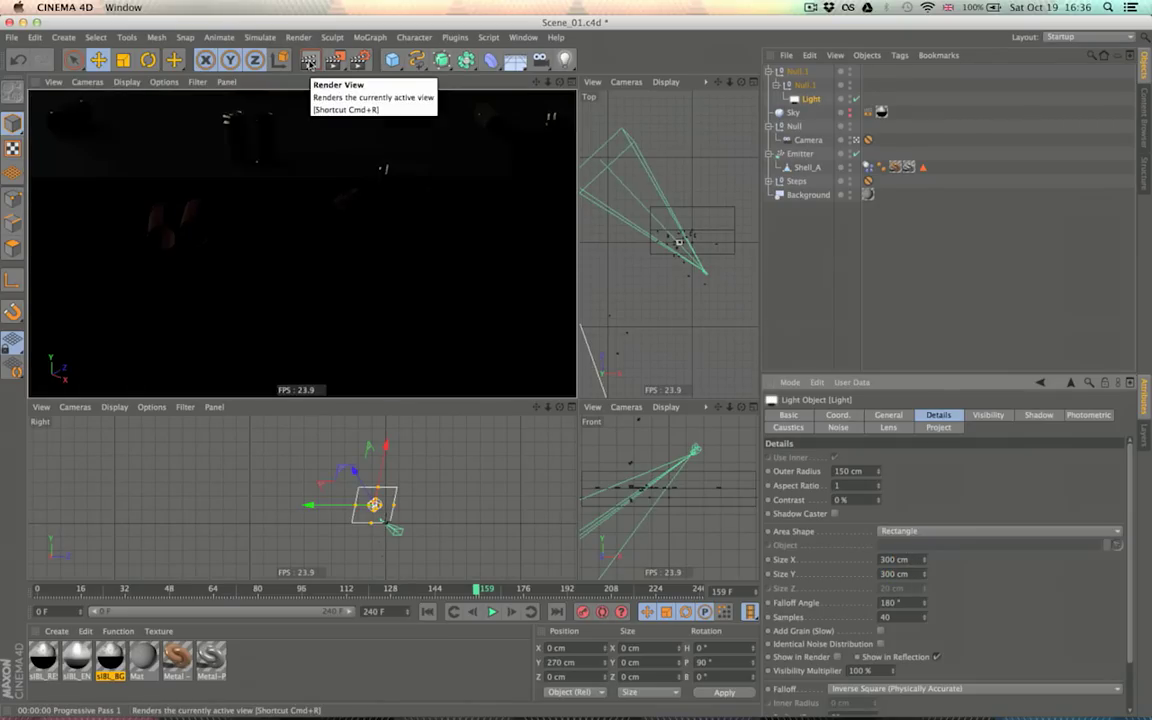
Return the light's Size X and Size Y to 200 cm
{"action": "double_click", "coordinate": [905, 560]}
{"action": "type", "text": "200"}
{"action": "key", "text": "Tab"}
{"action": "type", "text": "2"}
{"action": "key", "text": "Return"}
Increase the light's Radius/Decay to about 690 cm and render the view
{"action": "scroll", "coordinate": [1036, 580], "scroll_direction": "down", "scroll_amount": 2}
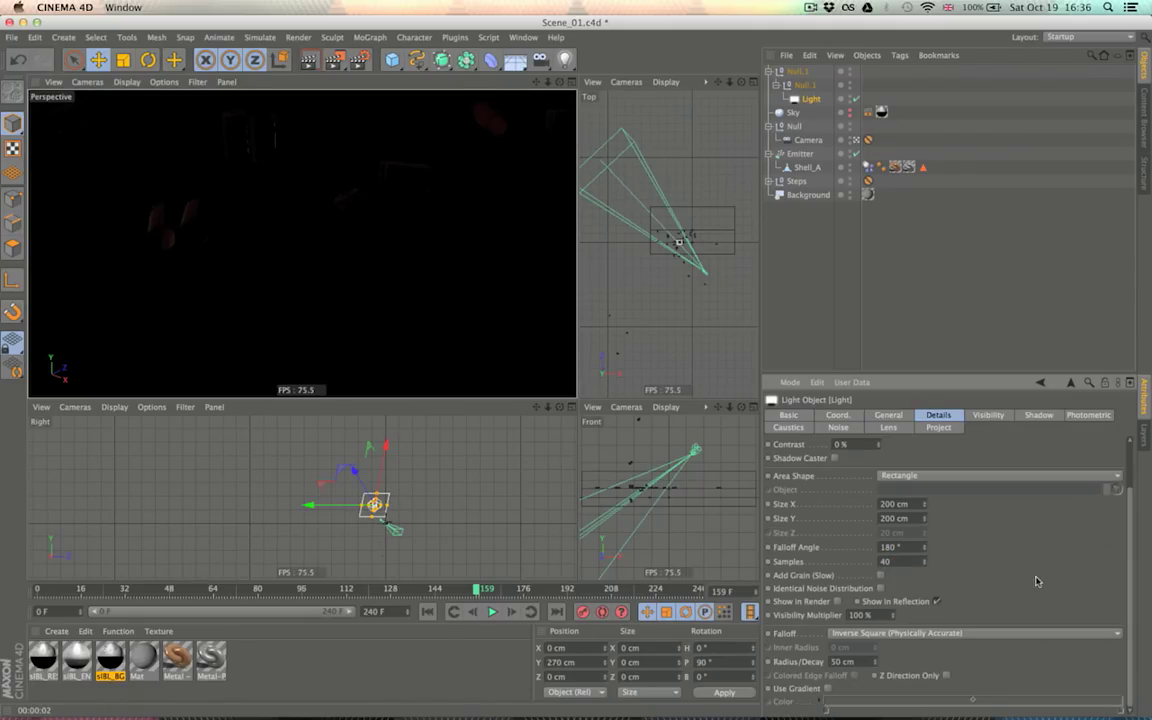
{"action": "left_click_drag", "start_coordinate": [876, 666], "coordinate": [880, 596]}
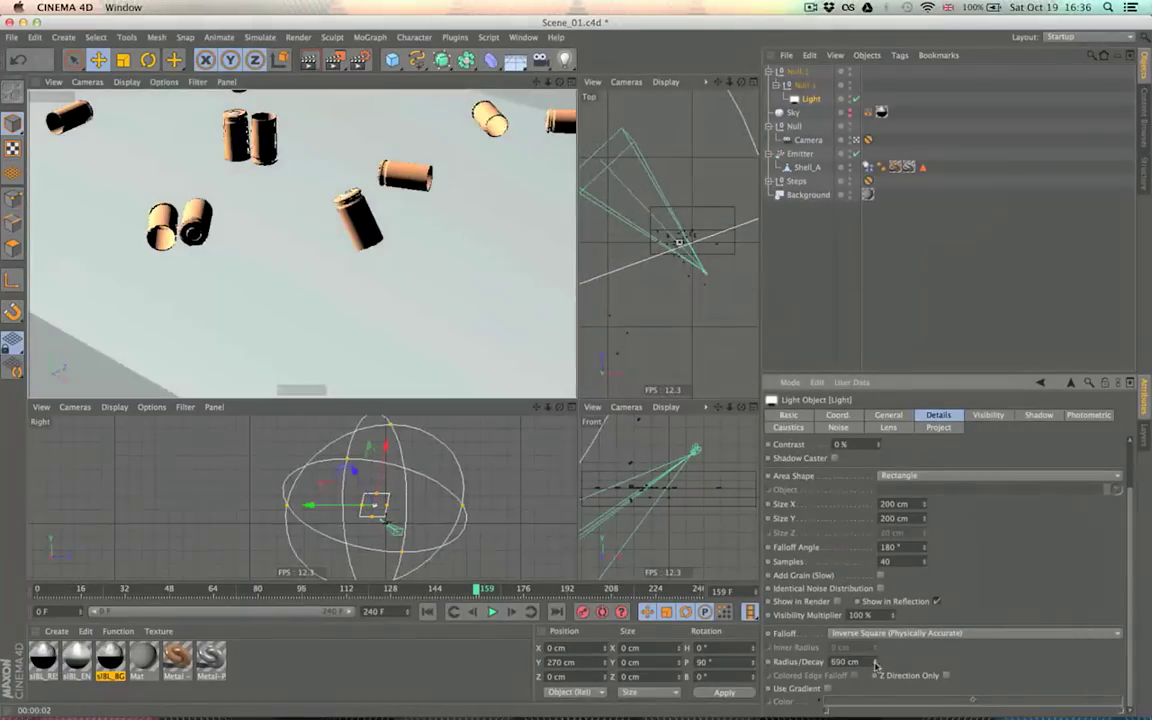
{"action": "left_click", "coordinate": [312, 61]}
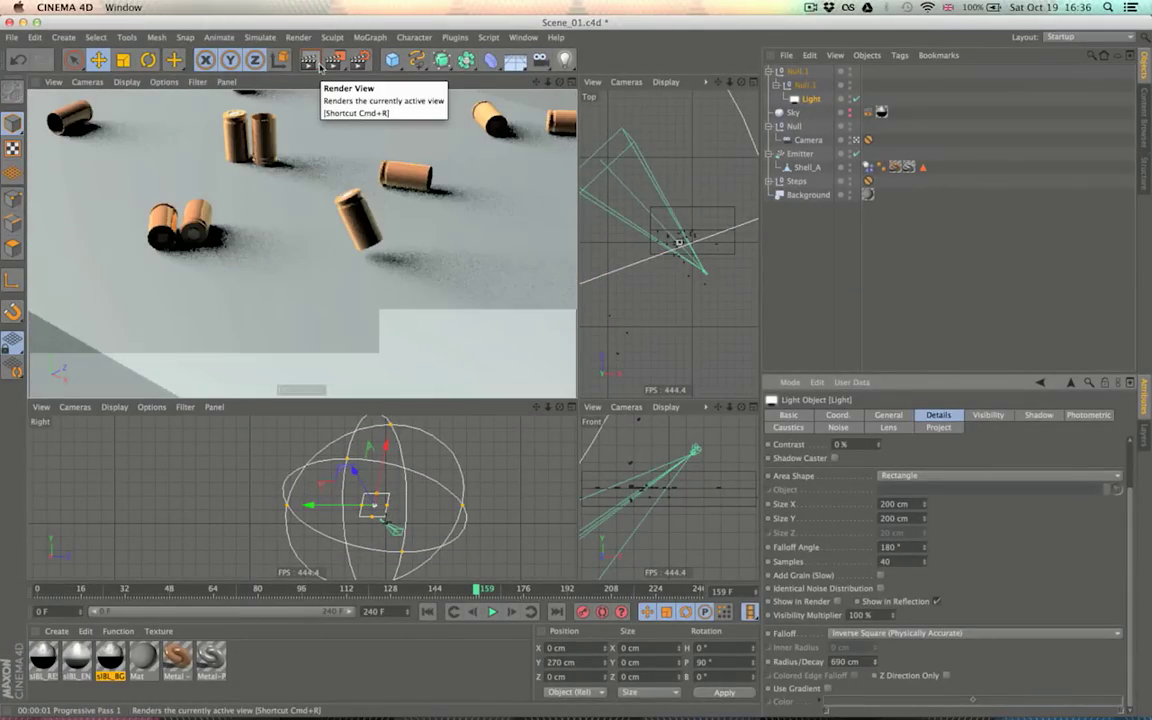
Set the light's Radius/Decay to 500 cm
{"action": "double_click", "coordinate": [855, 662]}
{"action": "type", "text": "50"}
{"action": "key", "text": "Return"}
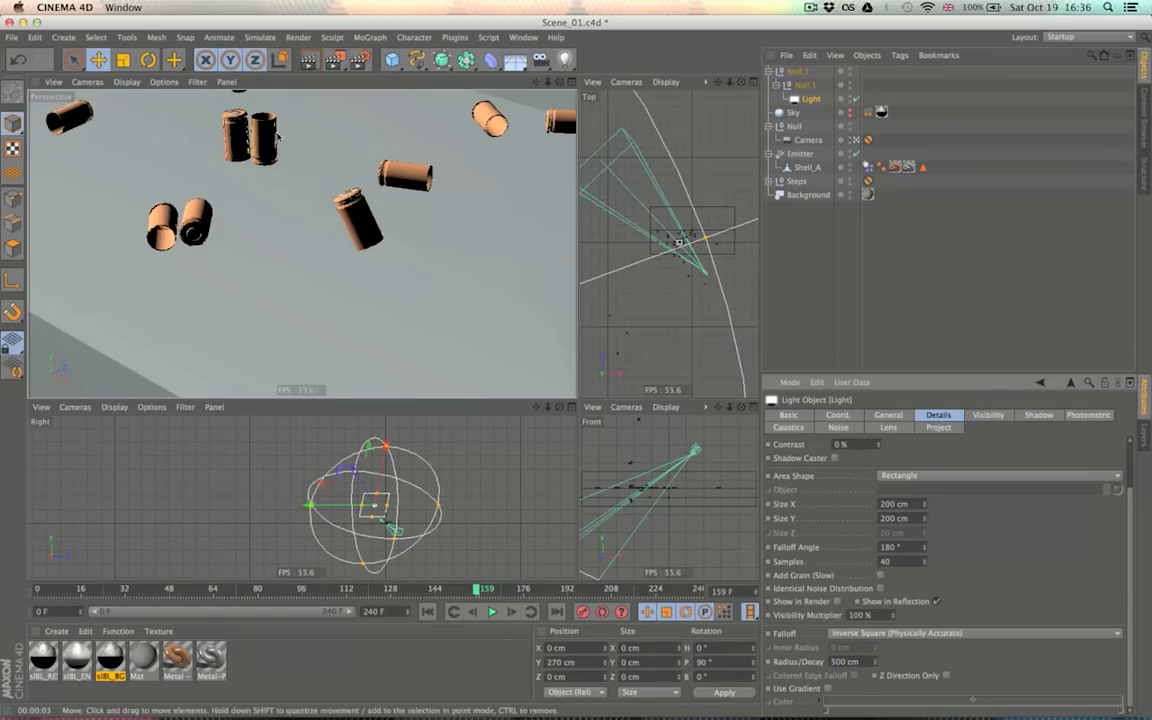
Render the view before and after setting the light's Radius/Decay to 600 cm
{"action": "left_click", "coordinate": [318, 64]}
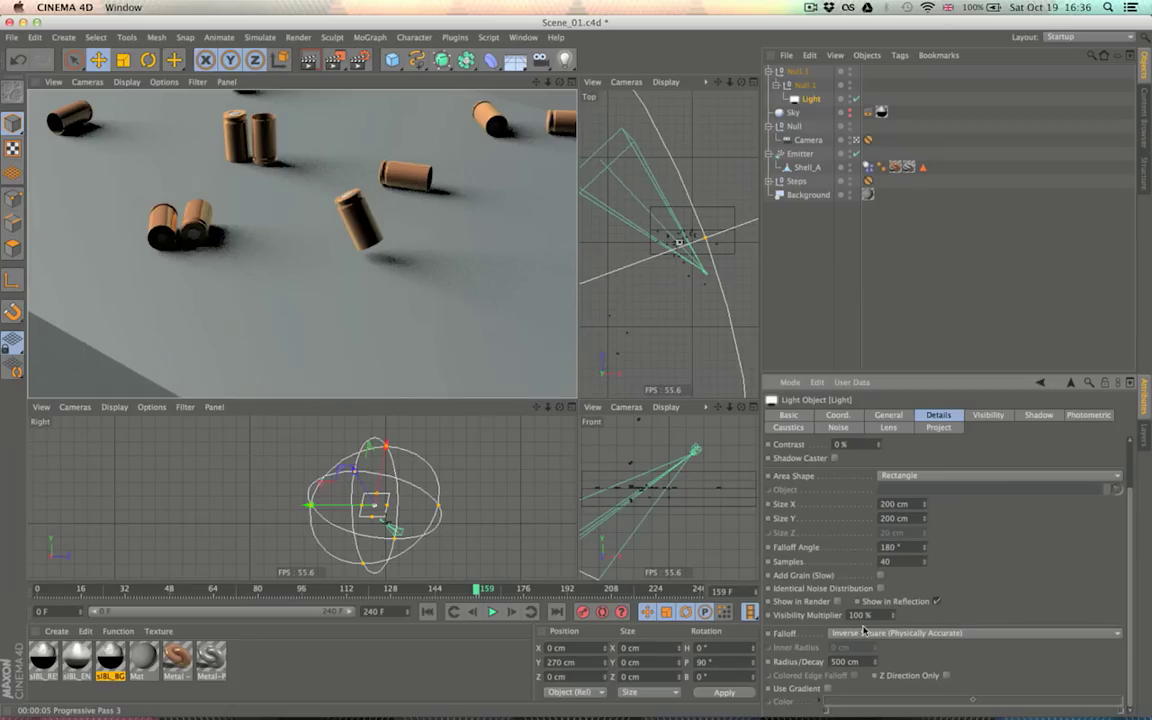
{"action": "double_click", "coordinate": [855, 662]}
{"action": "type", "text": "600"}
{"action": "key", "text": "Return"}
{"action": "left_click", "coordinate": [304, 65]}
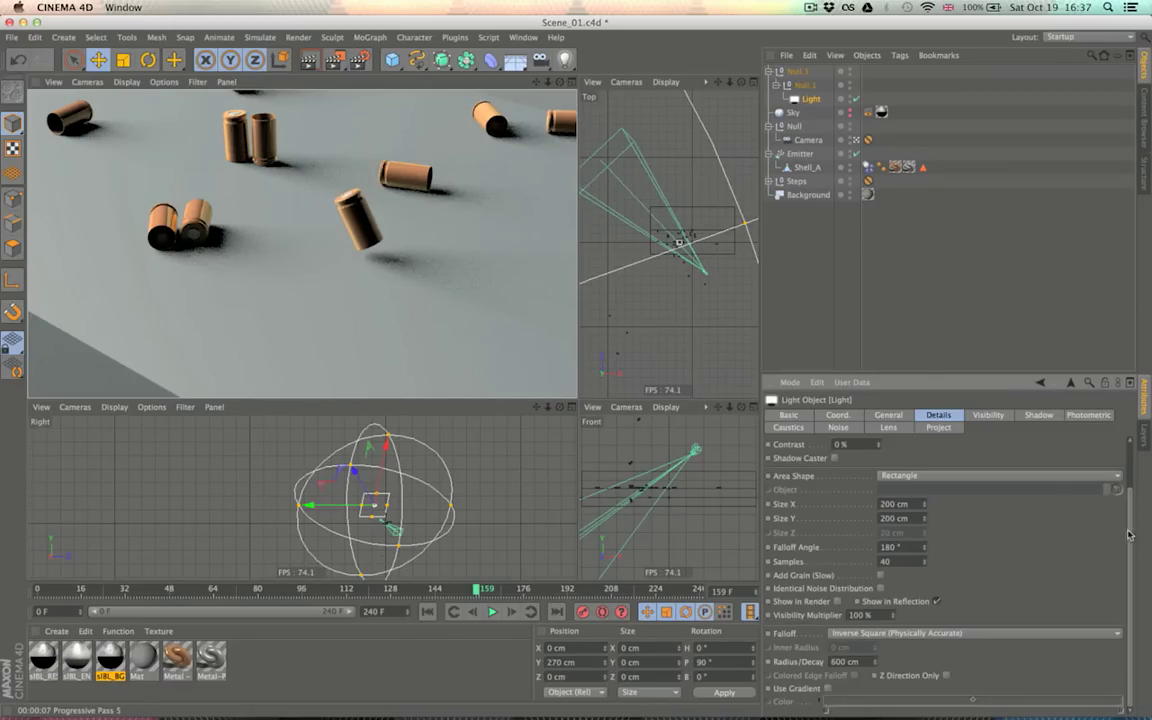
Enlarge the area light to a Size X and Size Y of 300 cm and render the view
{"action": "scroll", "coordinate": [1131, 536], "scroll_direction": "up", "scroll_amount": 2}
{"action": "left_click", "coordinate": [900, 560]}
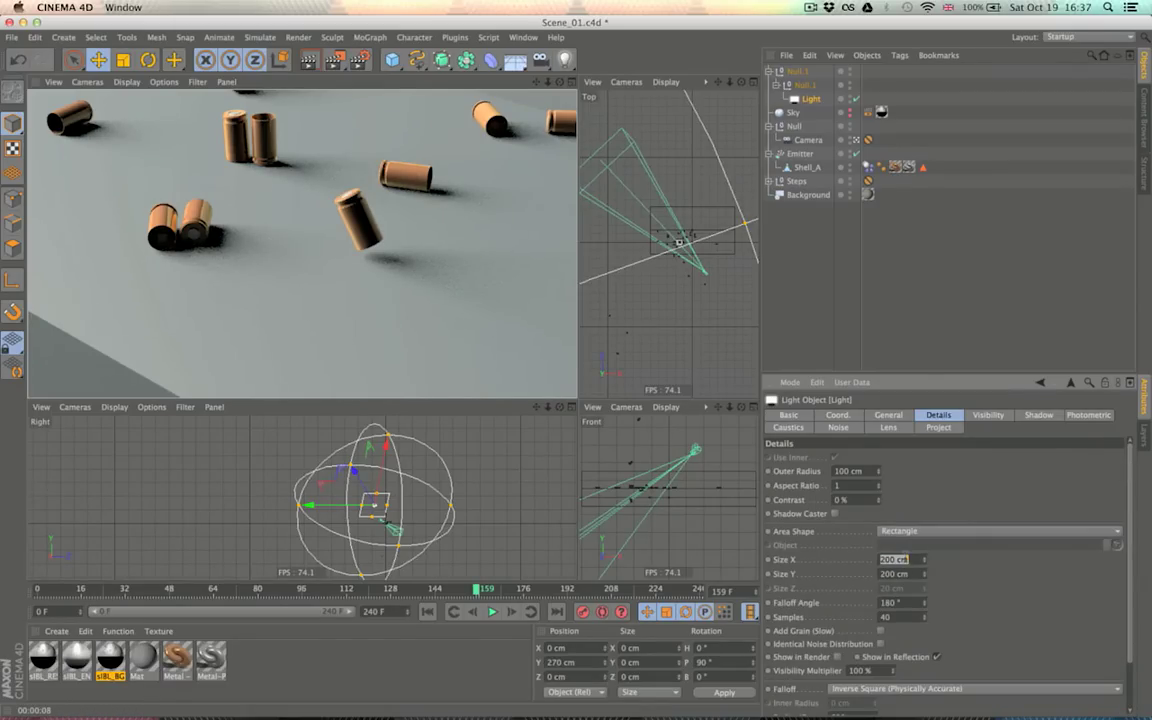
{"action": "key", "text": "BackSpace"}
{"action": "type", "text": "300"}
{"action": "key", "text": "Return"}
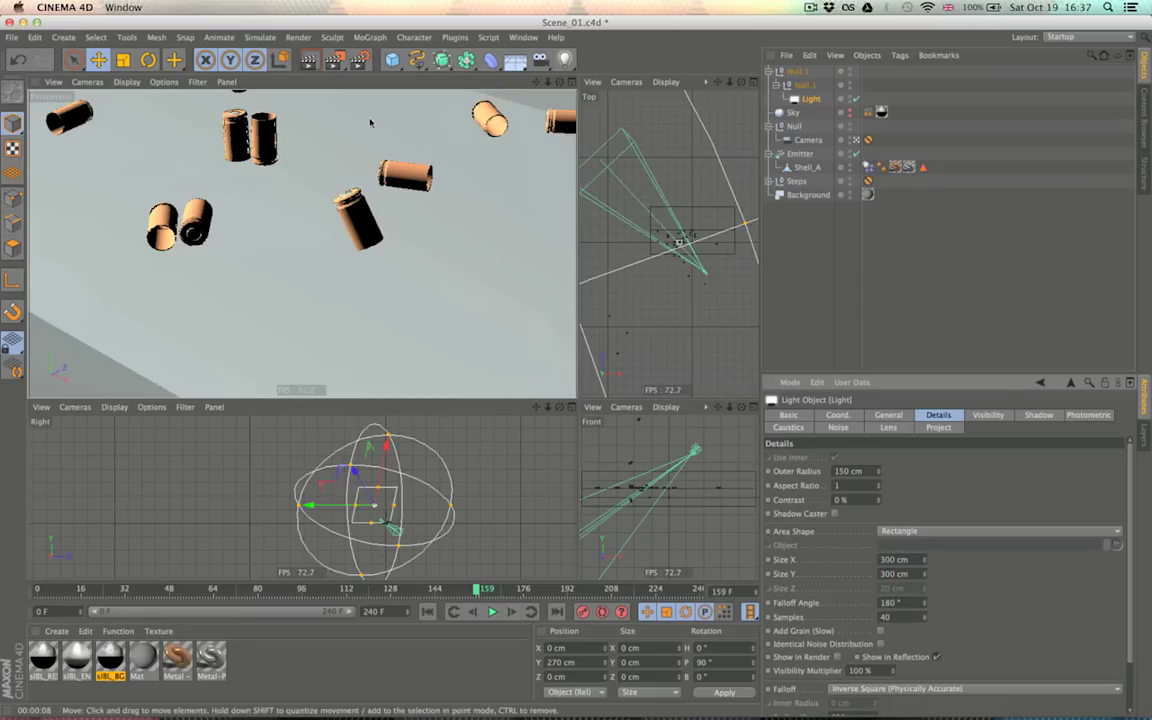
{"action": "left_click", "coordinate": [309, 61]}
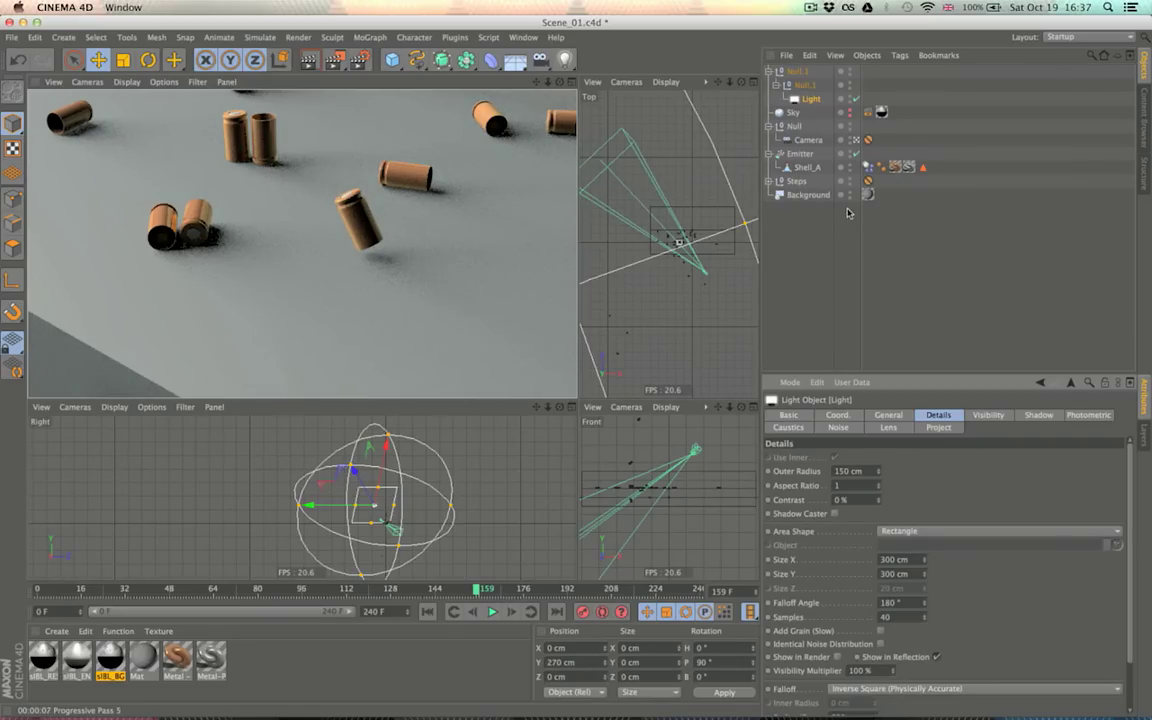
Rotate the light's outer null to a heading of 10° and render the perspective view
{"action": "left_click", "coordinate": [784, 73]}
{"action": "key", "text": "r"}
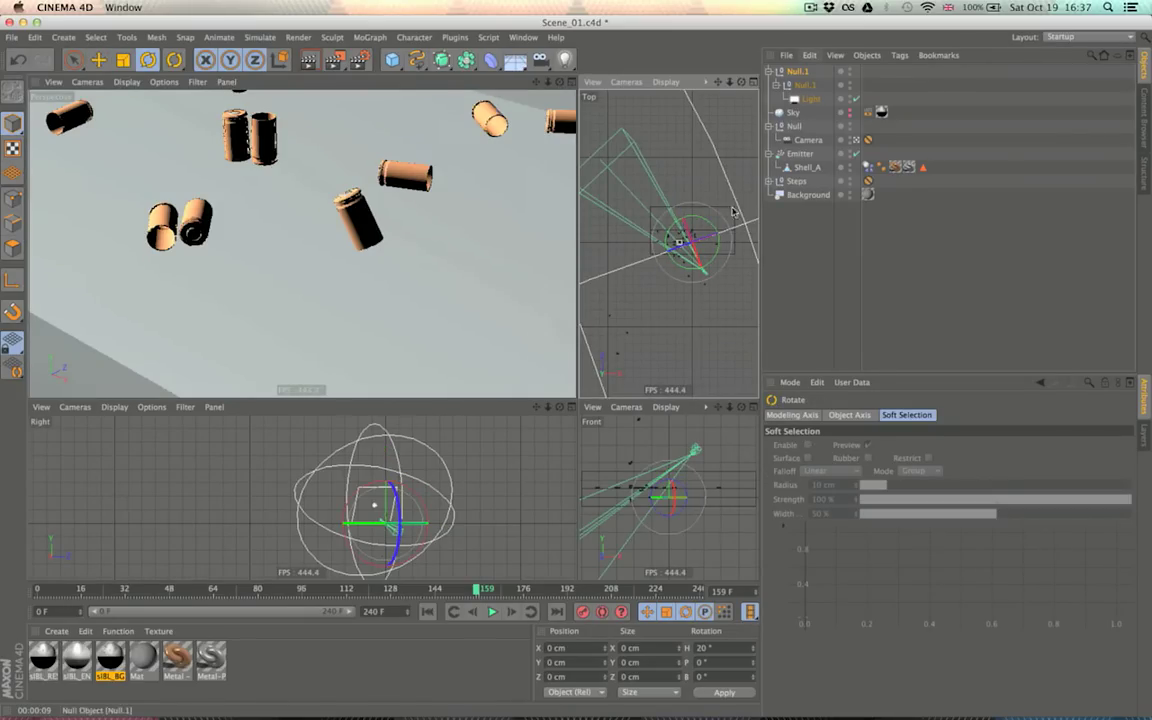
{"action": "left_click_drag", "start_coordinate": [678, 228], "coordinate": [670, 226]}
{"action": "key", "text": "super+z"}
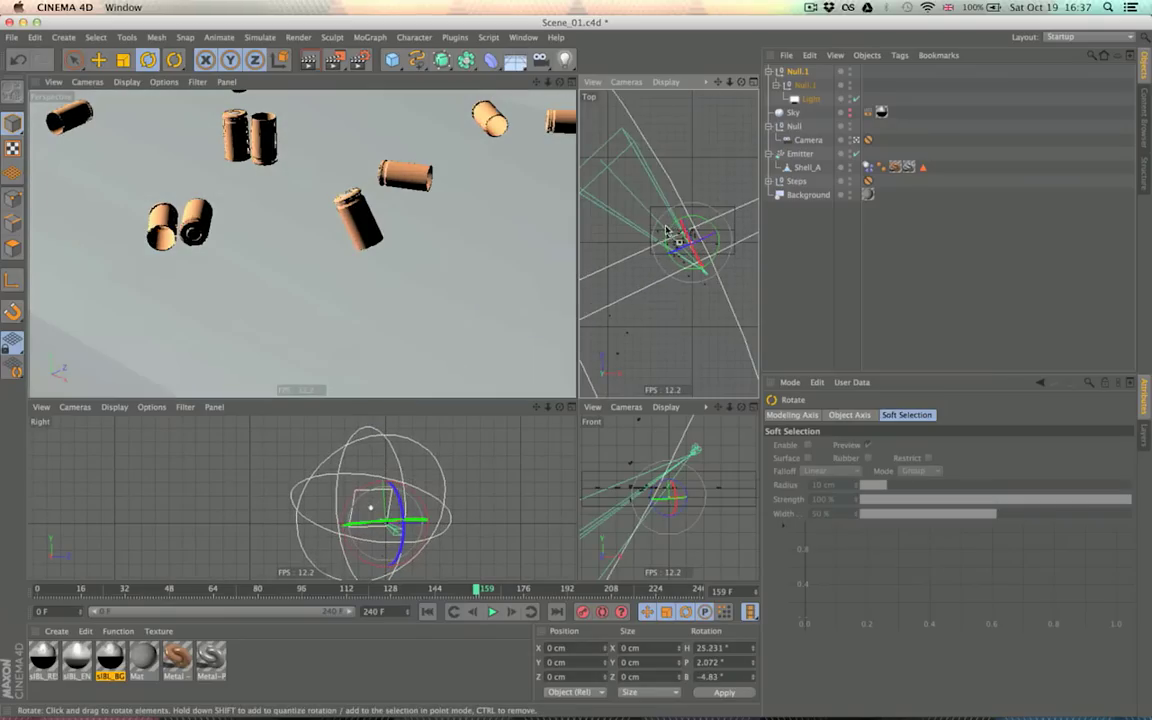
{"action": "left_click_drag", "start_coordinate": [670, 229], "coordinate": [675, 226], "text": "shift"}
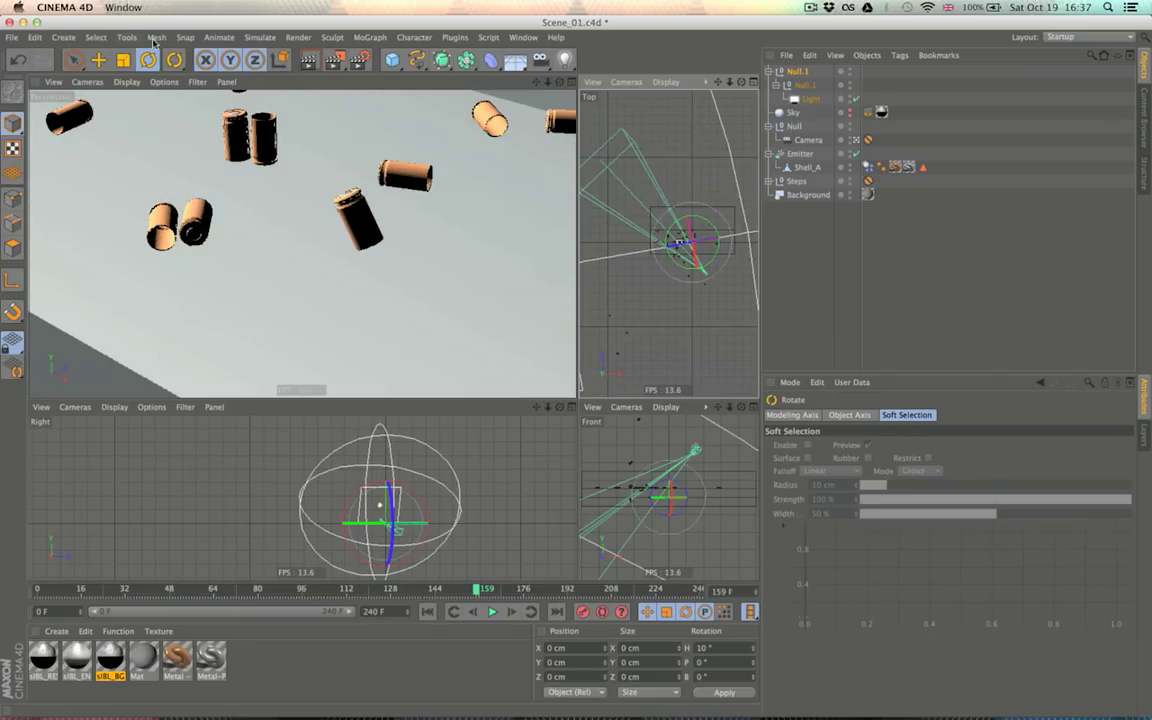
{"action": "left_click", "coordinate": [309, 62]}
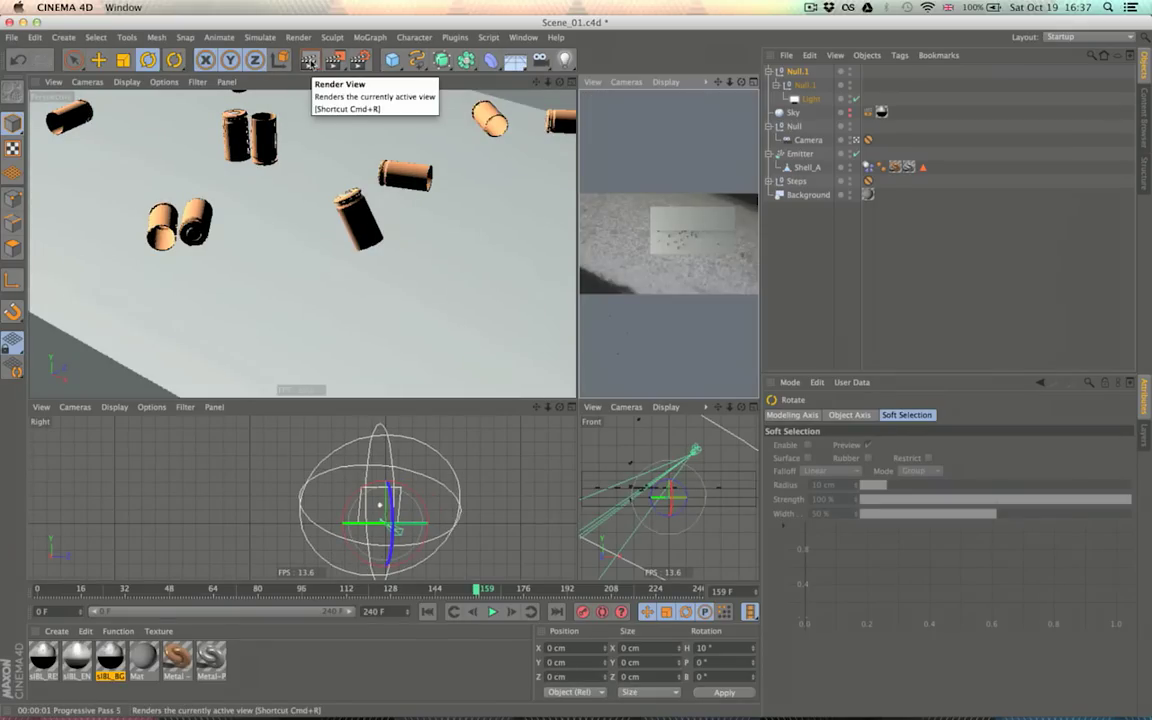
{"action": "left_click", "coordinate": [310, 62]}
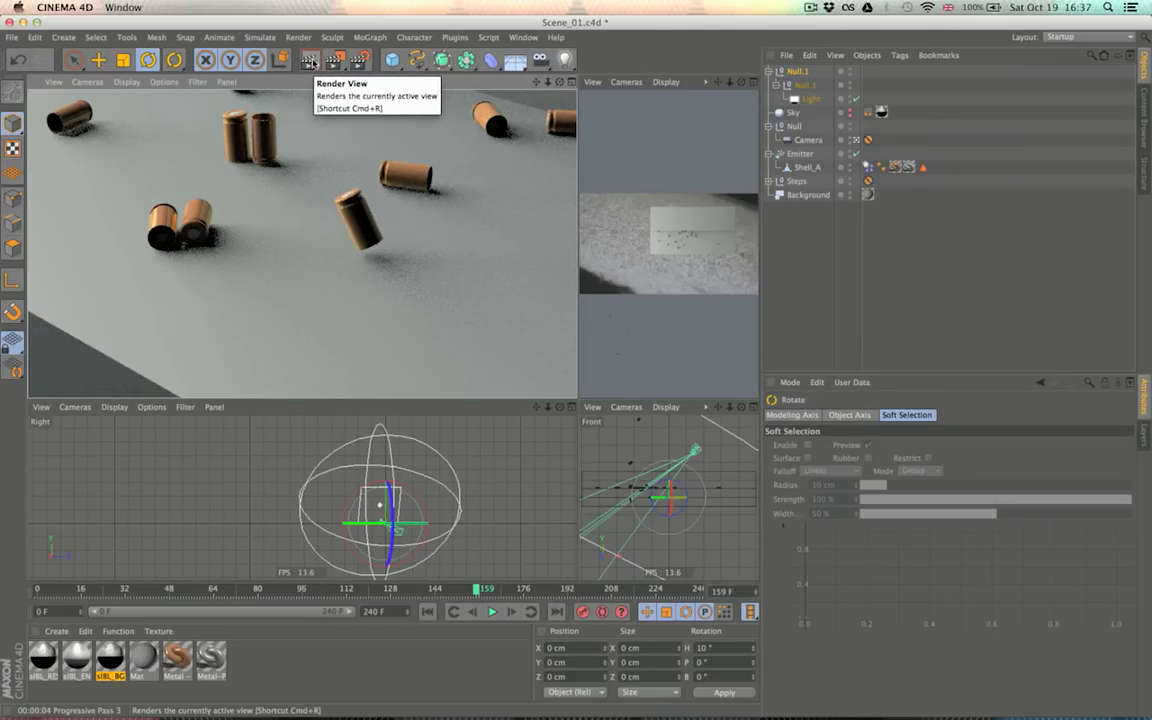
{"action": "left_click", "coordinate": [795, 104]}
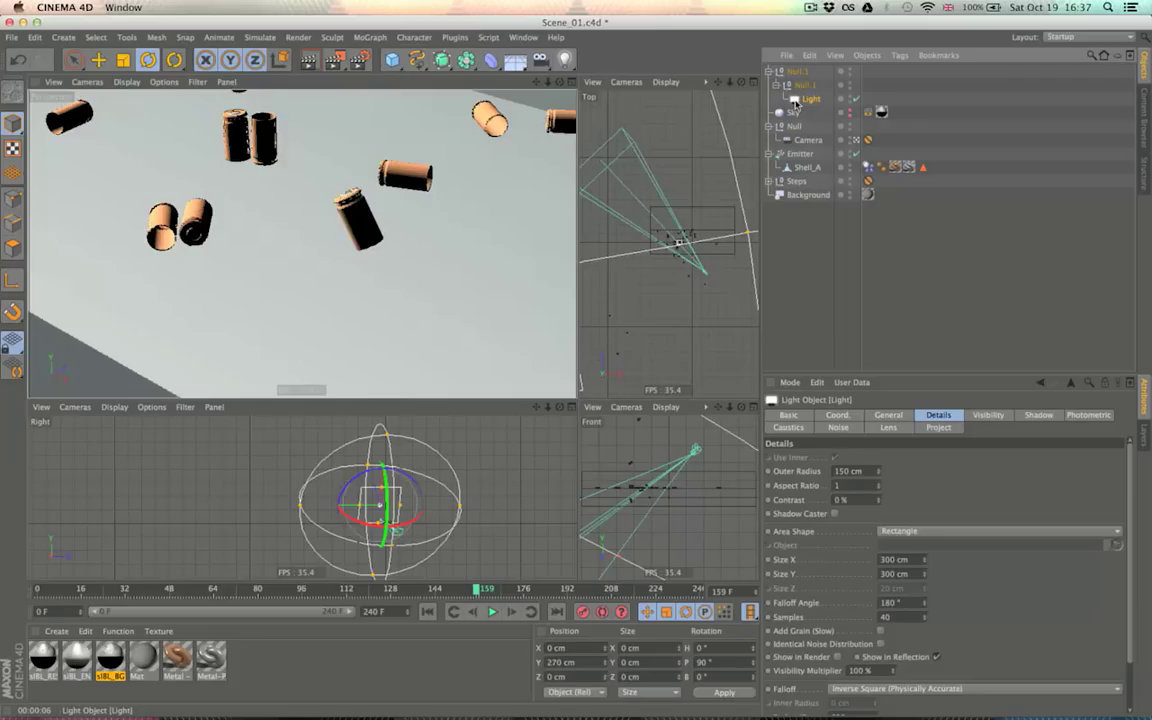
{"action": "left_click", "coordinate": [939, 301]}
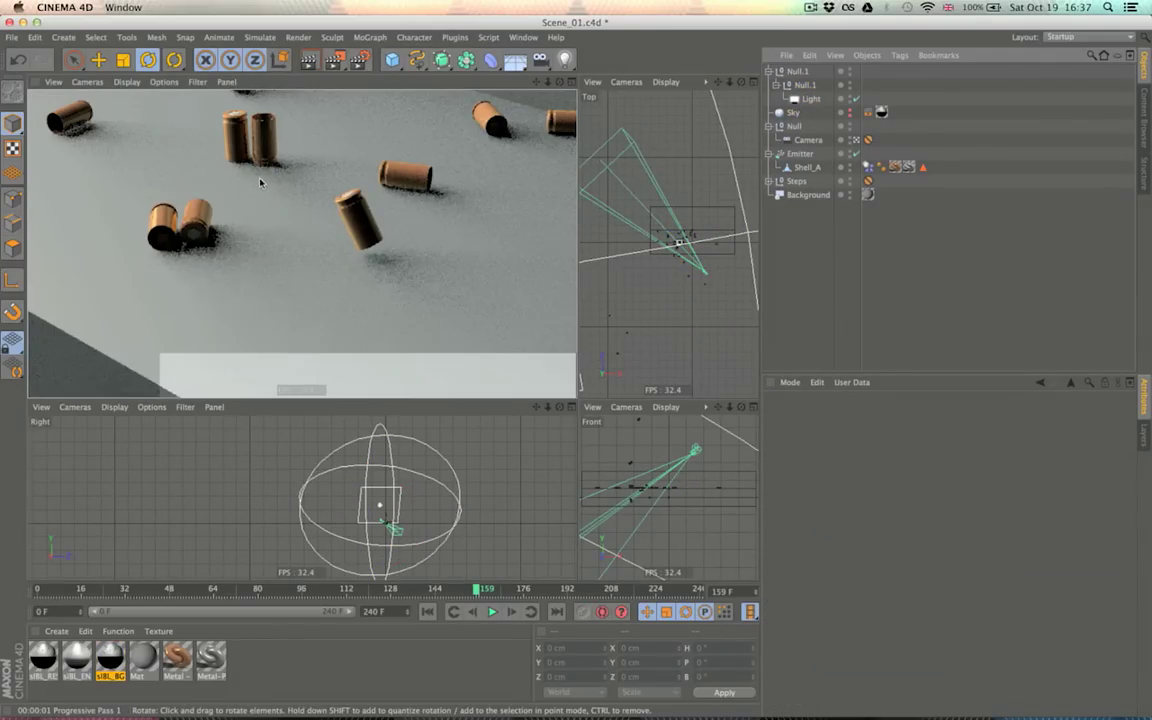
Add the Ambient Occlusion effect to the render settings and render the perspective view
{"action": "left_click", "coordinate": [361, 57]}
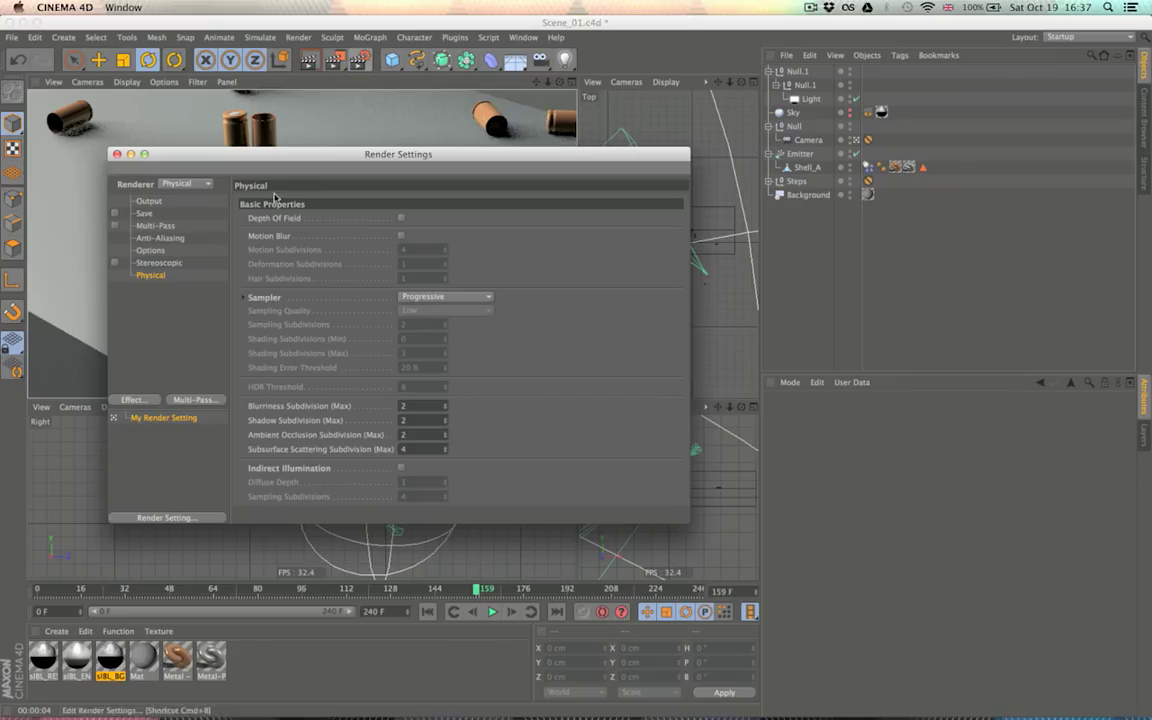
{"action": "left_click", "coordinate": [200, 400]}
{"action": "left_click", "coordinate": [148, 400]}
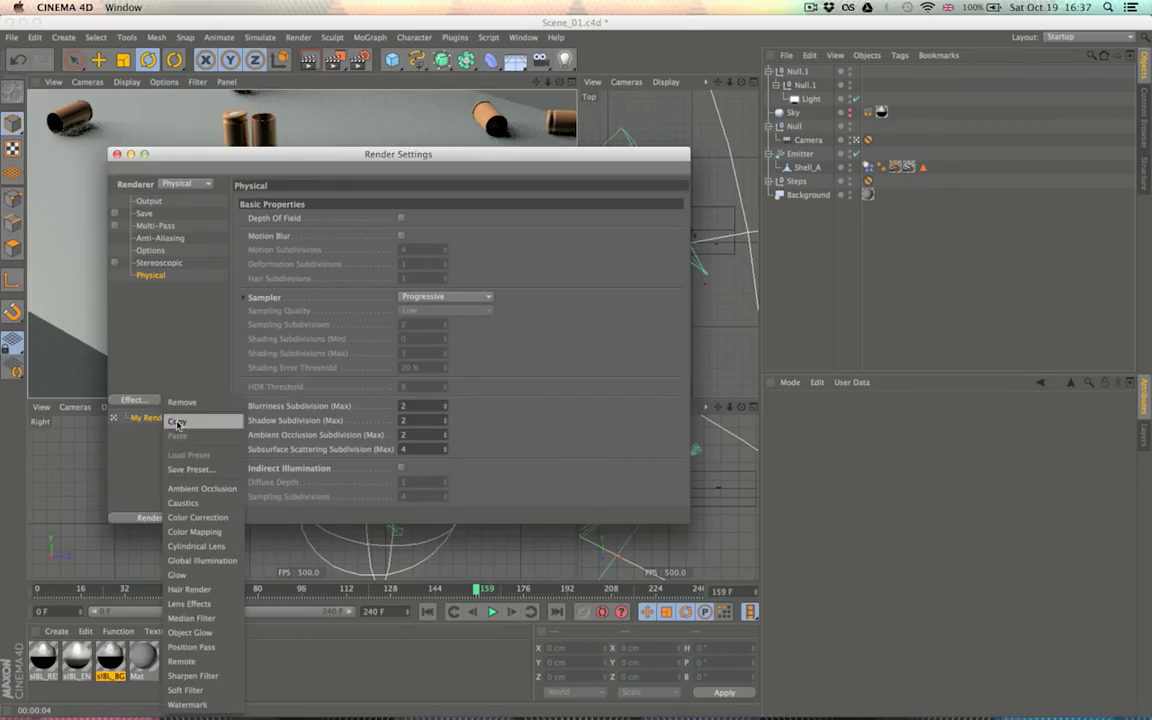
{"action": "left_click", "coordinate": [202, 488]}
{"action": "left_click", "coordinate": [180, 375]}
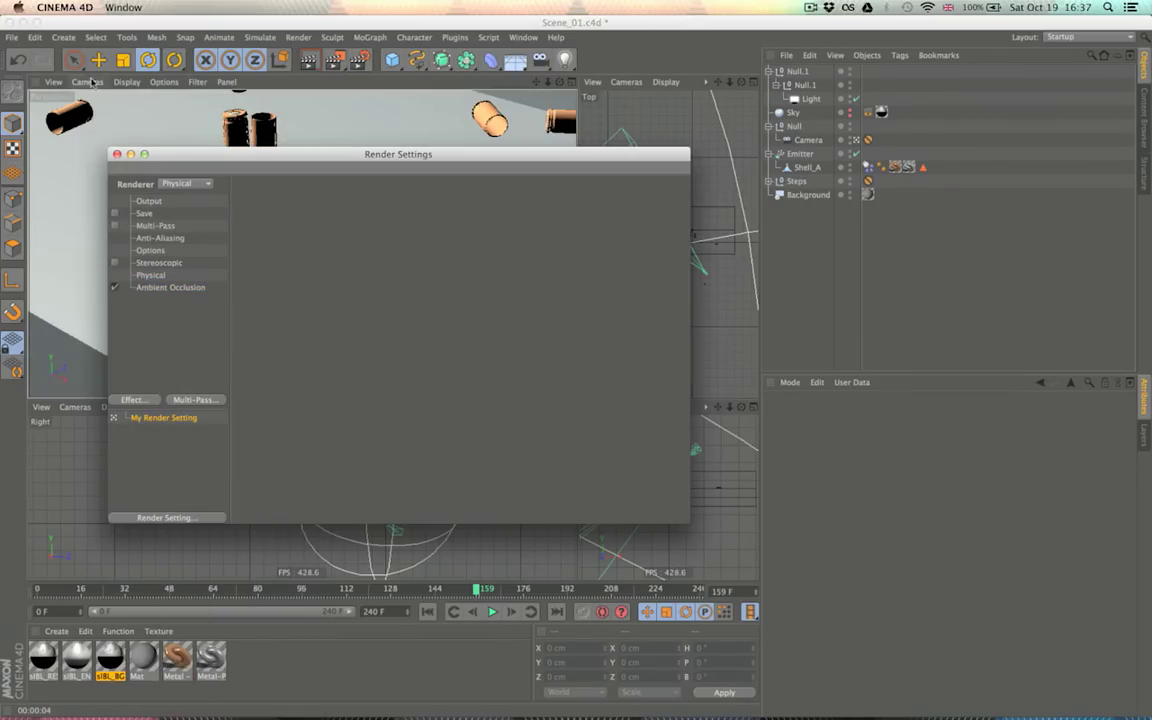
{"action": "left_click", "coordinate": [117, 154]}
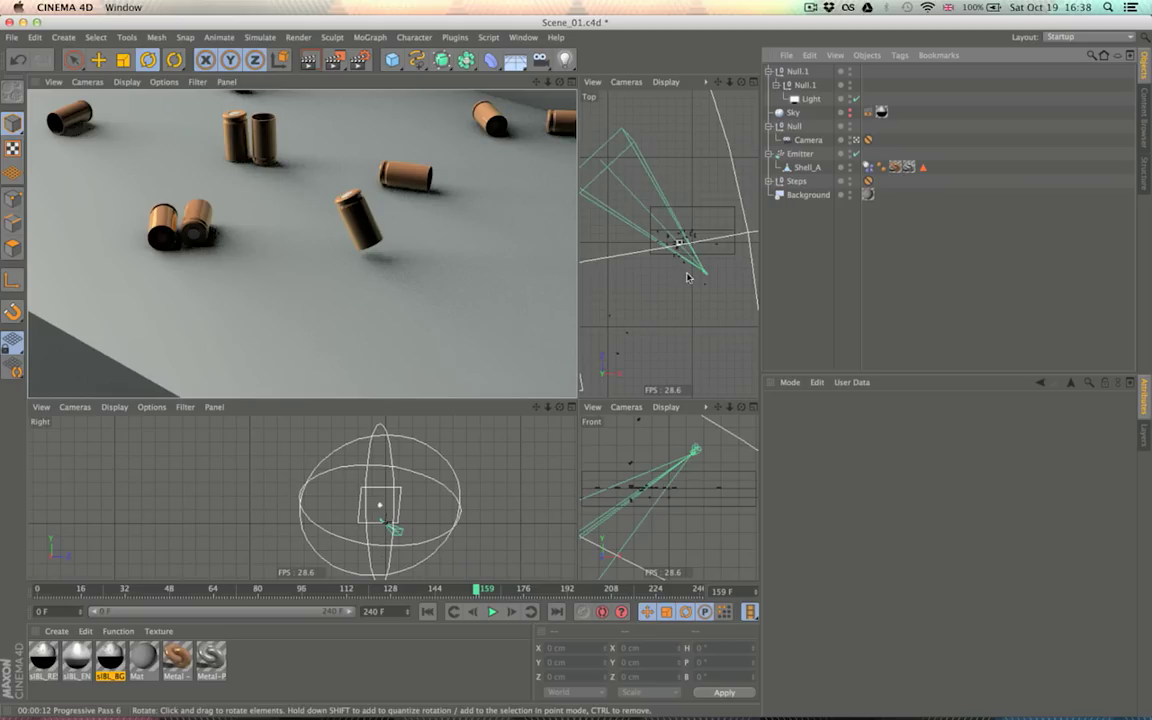
{"action": "left_click", "coordinate": [818, 269]}
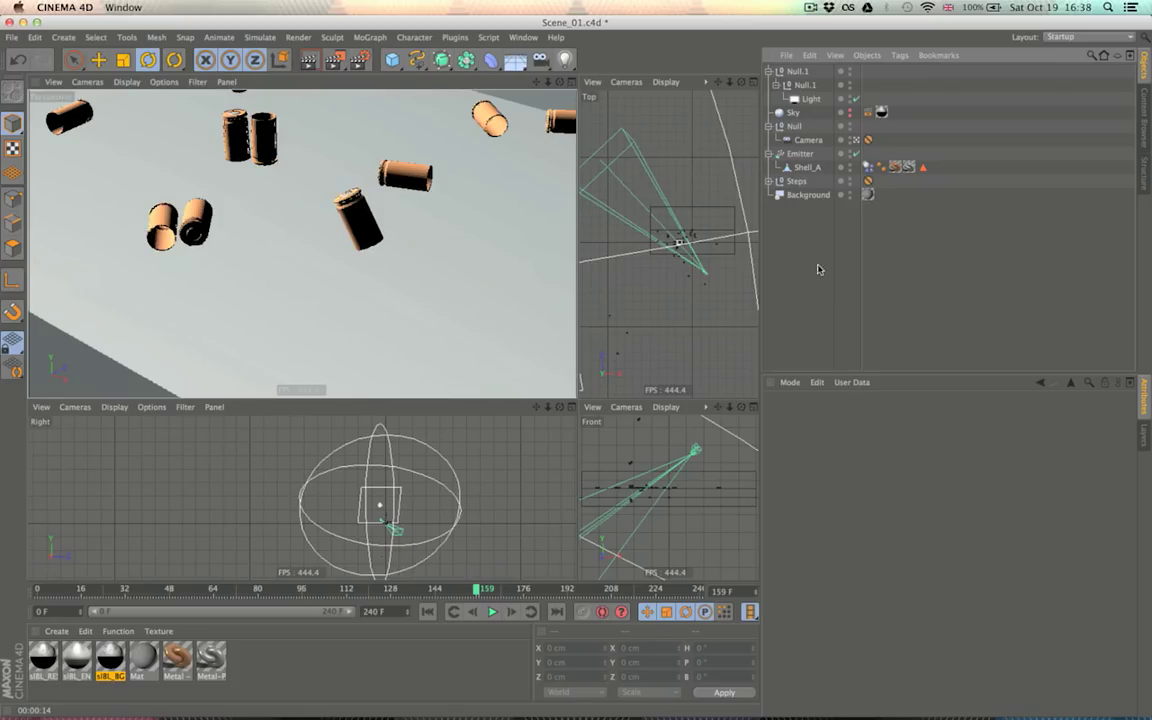
Duplicate the light outside its nulls at the top of the hierarchy and tint the copy pale blue (RGB 230, 251, 255)
{"action": "left_click_drag", "start_coordinate": [810, 99], "coordinate": [800, 69]}
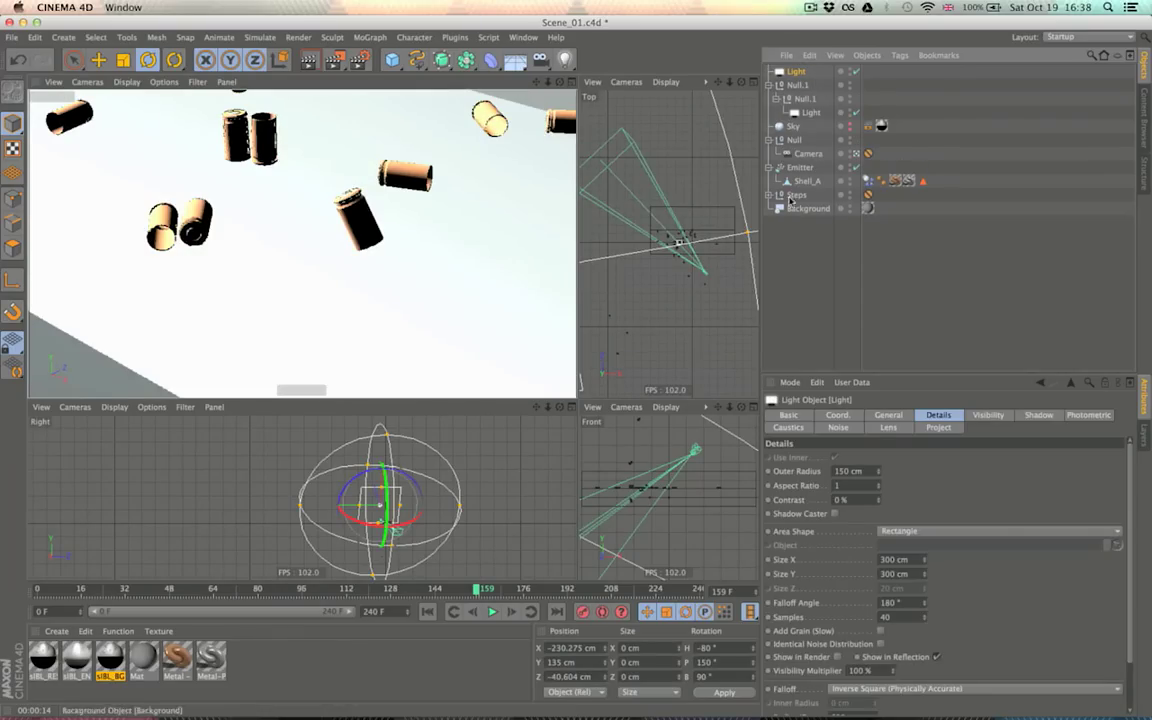
{"action": "left_click", "coordinate": [768, 86]}
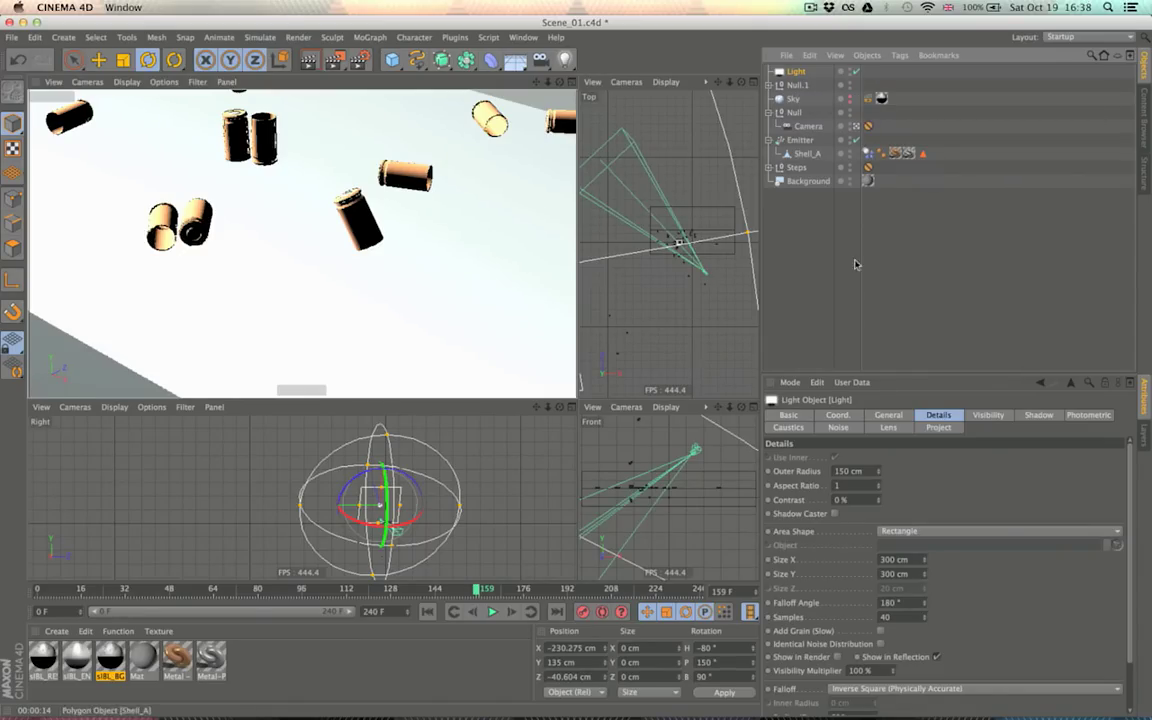
{"action": "left_click", "coordinate": [886, 414]}
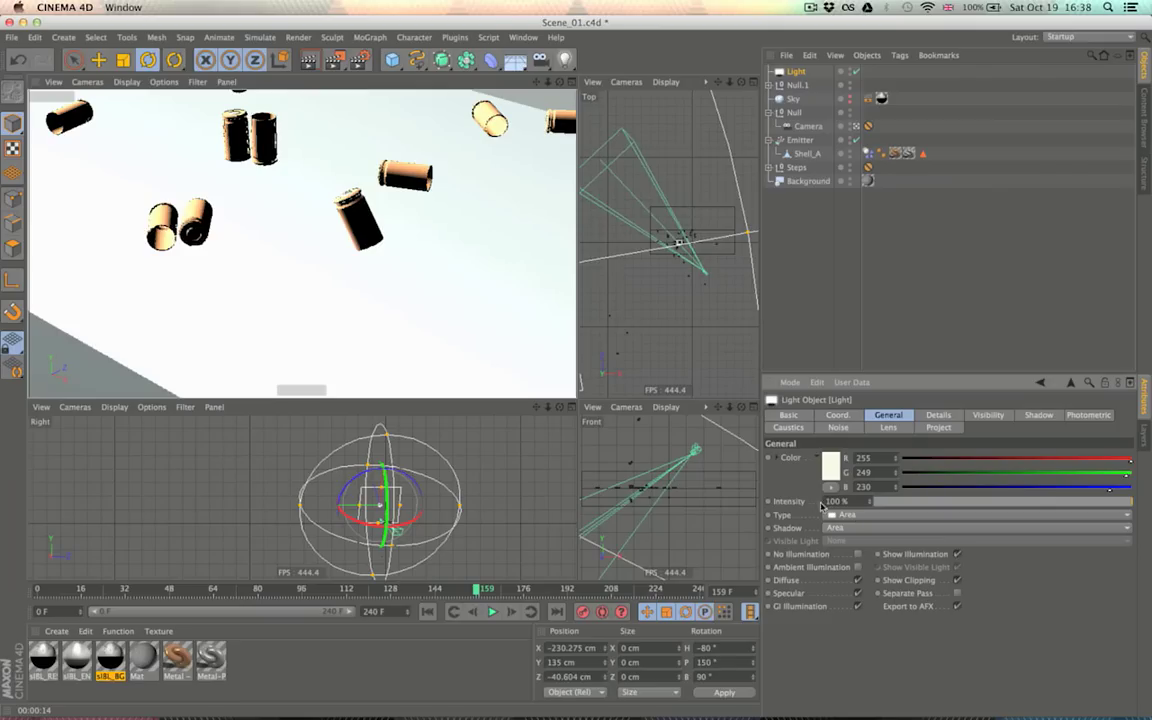
{"action": "left_click", "coordinate": [830, 465]}
{"action": "left_click", "coordinate": [853, 426]}
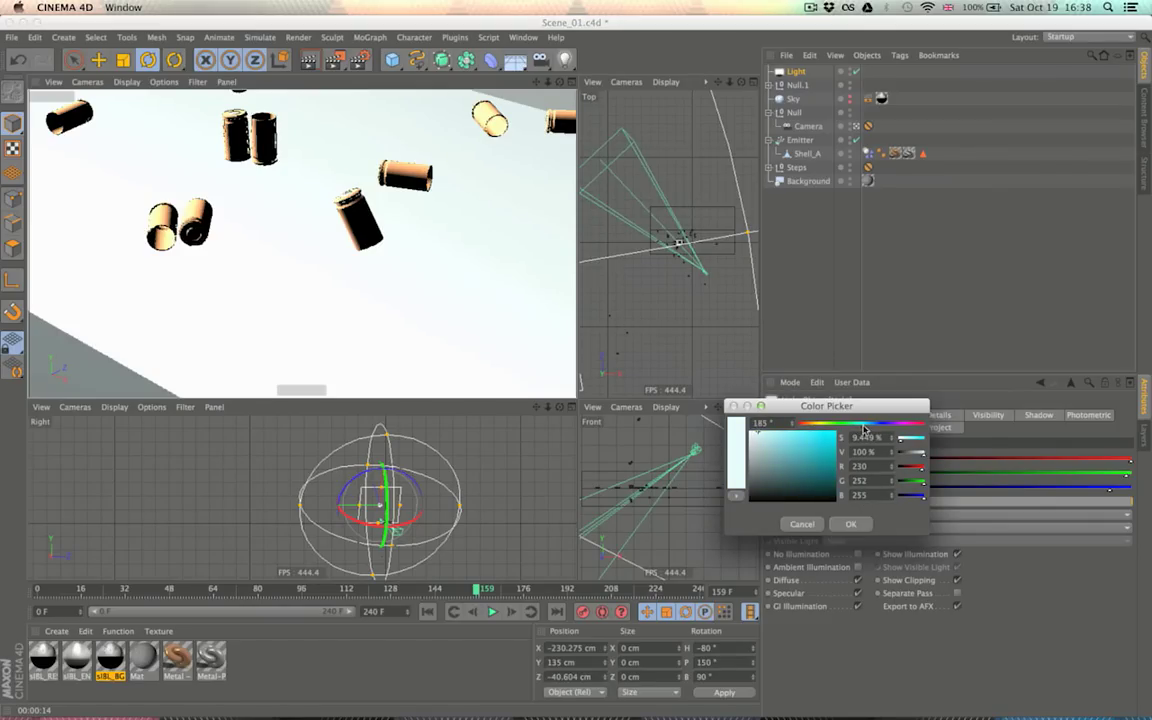
{"action": "left_click", "coordinate": [850, 523]}
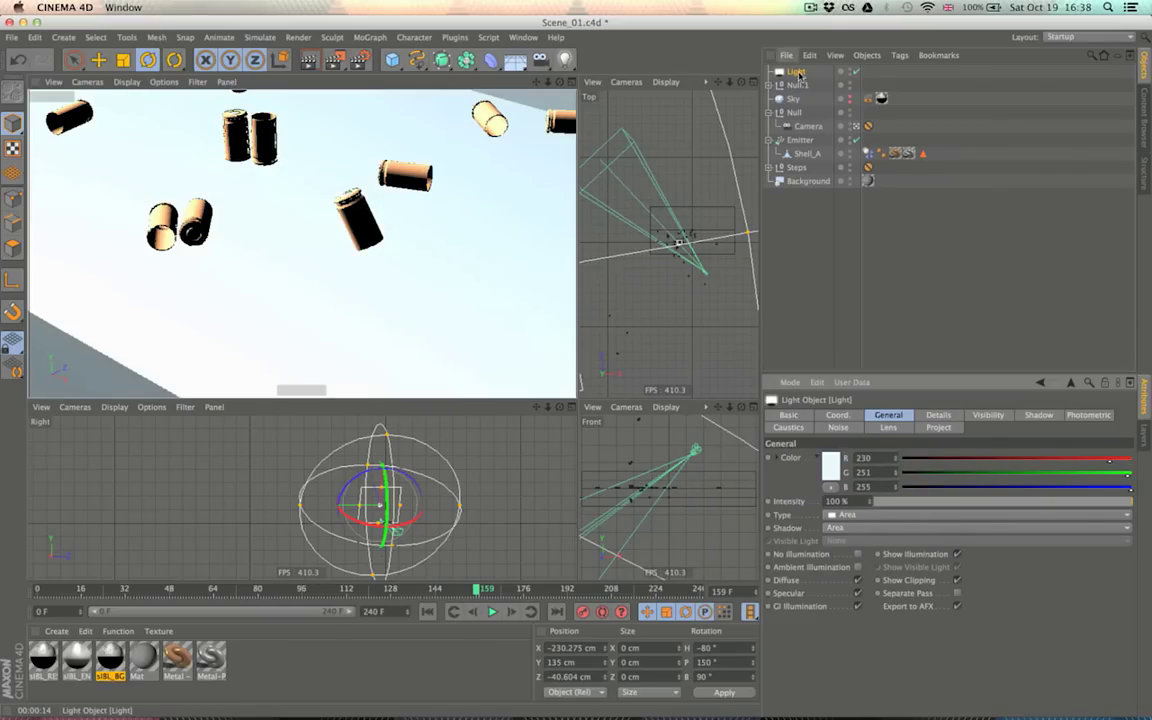
Reset the duplicate light's X, Y and Z position and its rotation to 0
{"action": "left_click", "coordinate": [938, 414]}
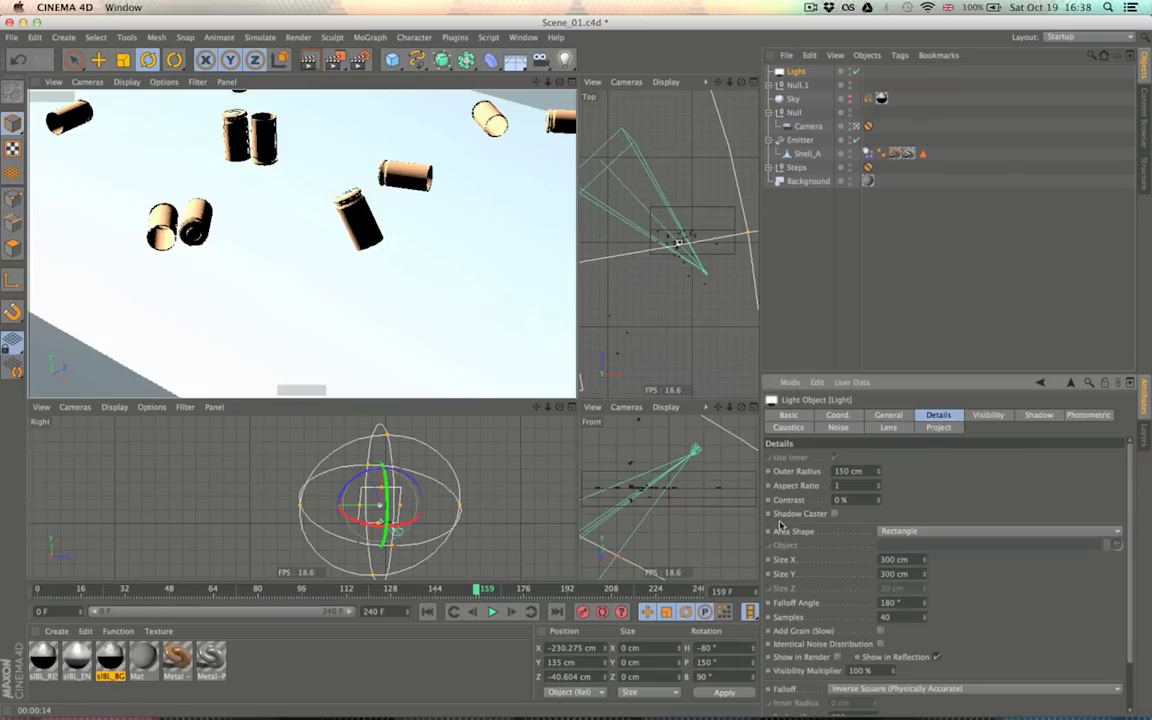
{"action": "double_click", "coordinate": [560, 648]}
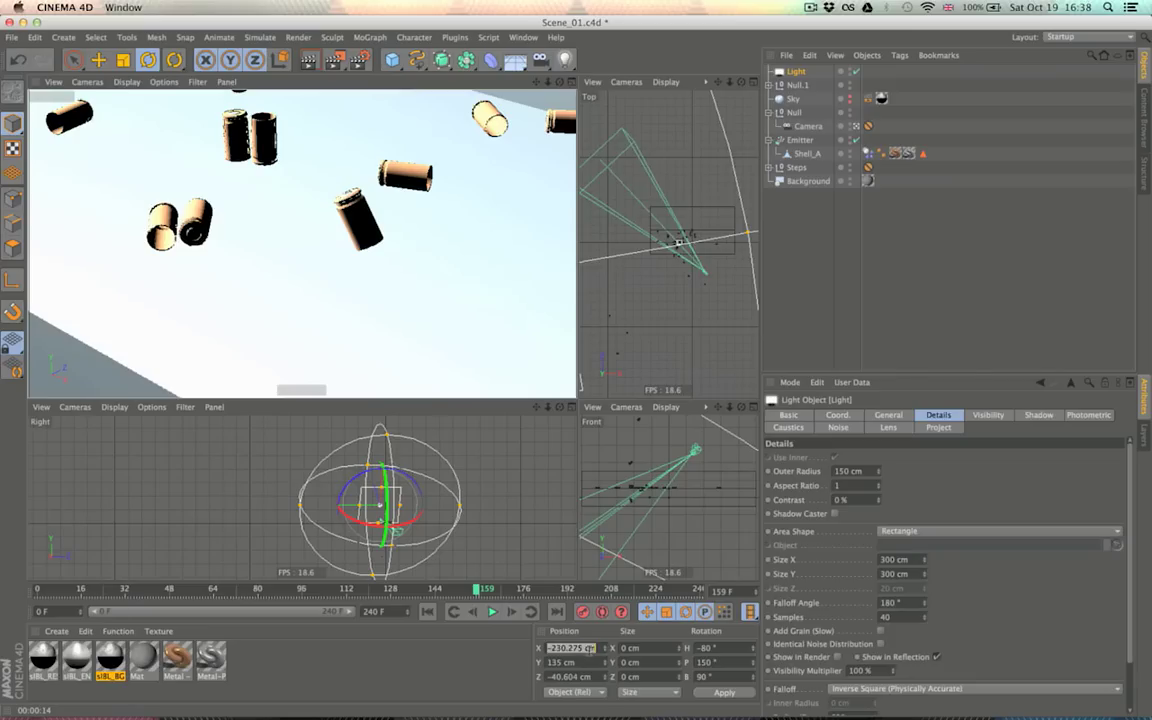
{"action": "type", "text": "0"}
{"action": "key", "text": "Tab"}
{"action": "type", "text": "0"}
{"action": "key", "text": "Tab"}
{"action": "type", "text": "0"}
{"action": "key", "text": "Return"}
{"action": "type", "text": "0"}
{"action": "key", "text": "Return"}
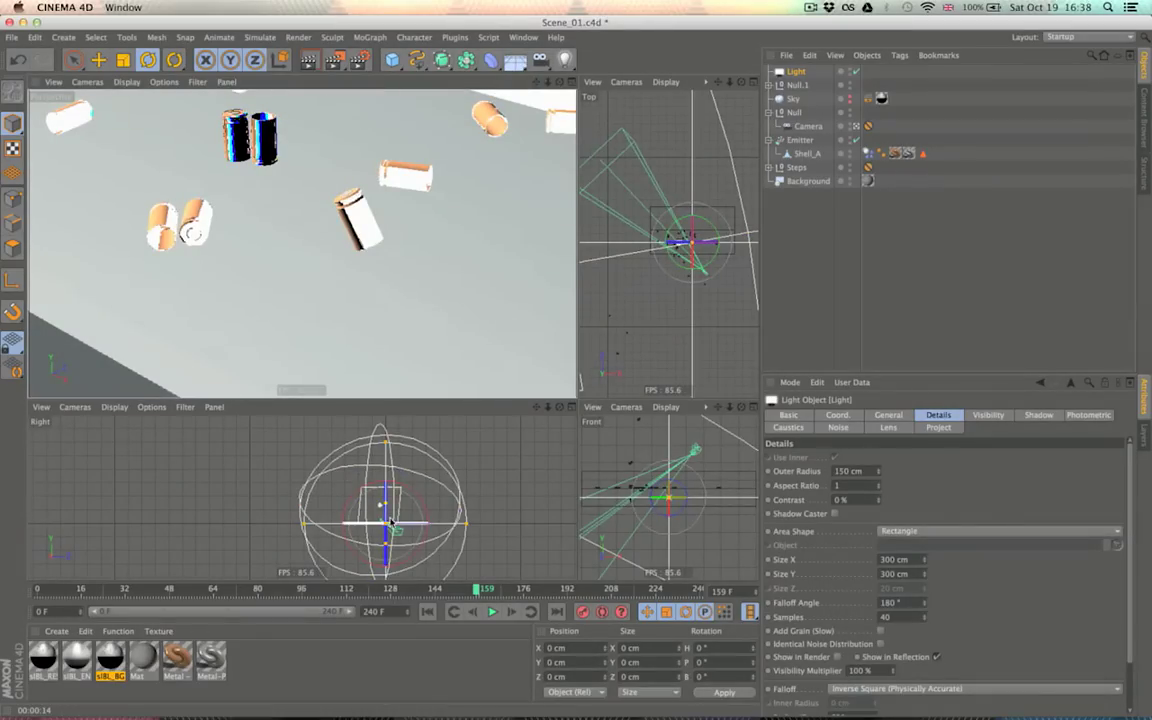
Rotate the duplicate light to a pitch of 90°
{"action": "left_click_drag", "start_coordinate": [386, 513], "coordinate": [389, 382]}
{"action": "key", "text": "super+z"}
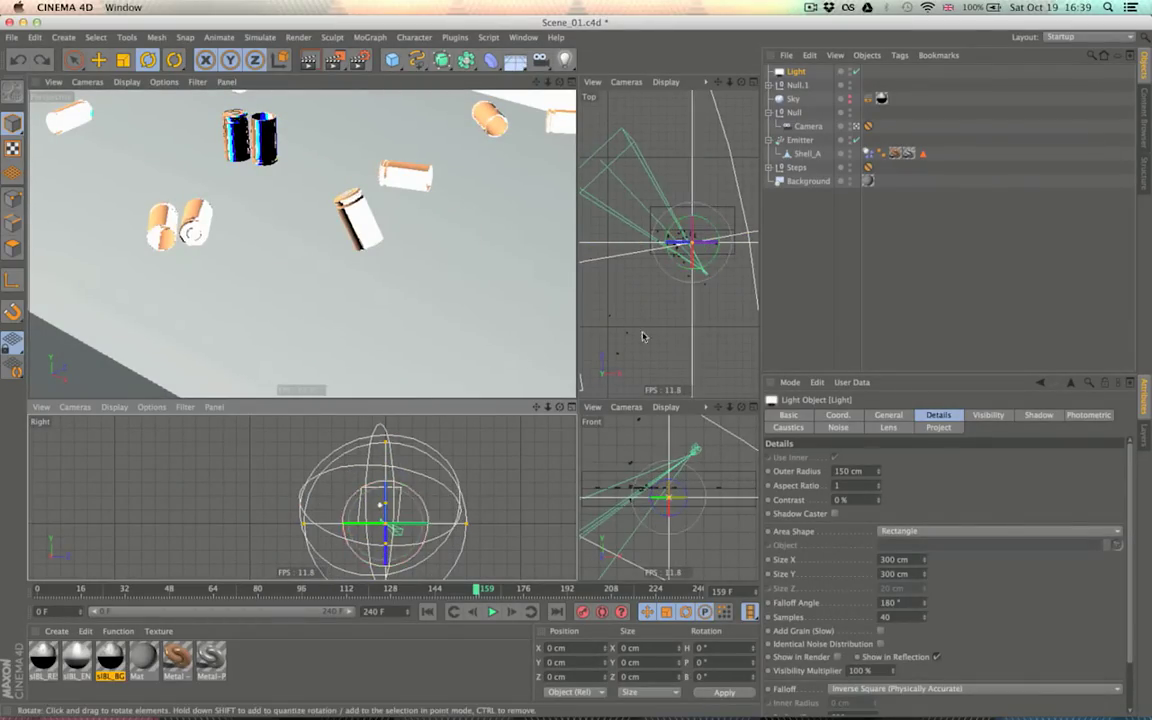
{"action": "left_click_drag", "start_coordinate": [697, 220], "coordinate": [675, 380]}
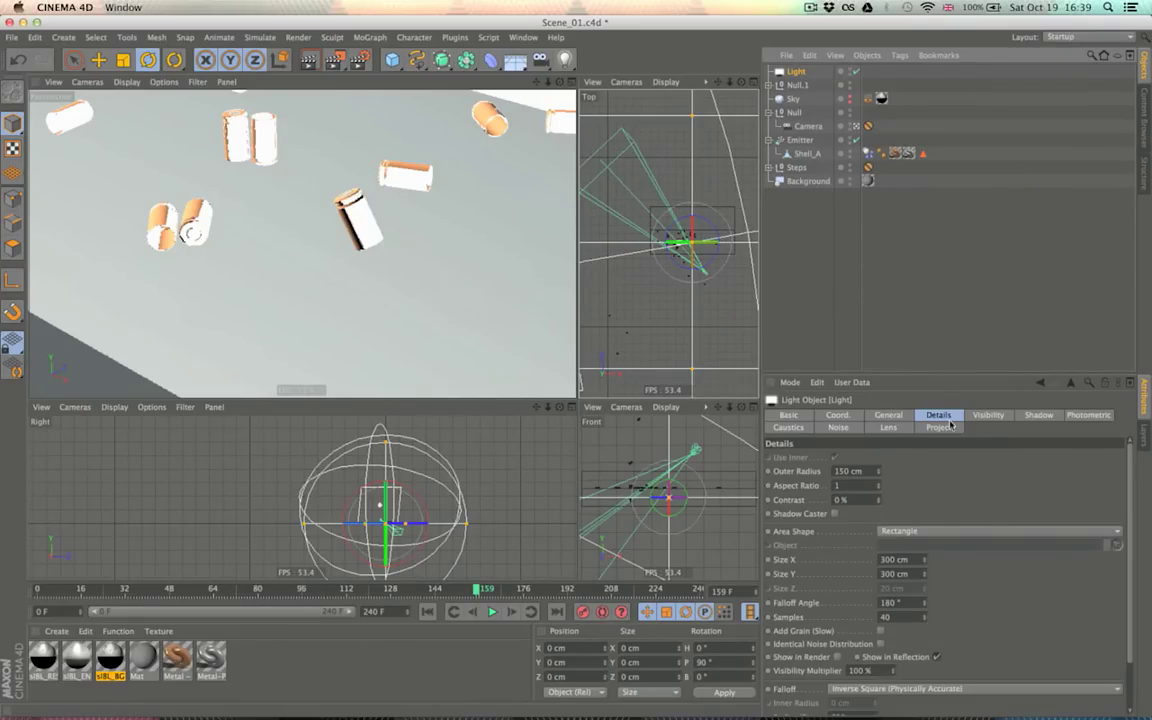
Set the duplicate light's Size X and Size Y to 1000 cm
{"action": "double_click", "coordinate": [907, 562]}
{"action": "type", "text": "1000"}
{"action": "key", "text": "Tab"}
{"action": "type", "text": "1000"}
{"action": "key", "text": "Return"}
Raise the duplicate light above the shells to a Y position of about 351 cm and render the view
{"action": "key", "text": "e"}
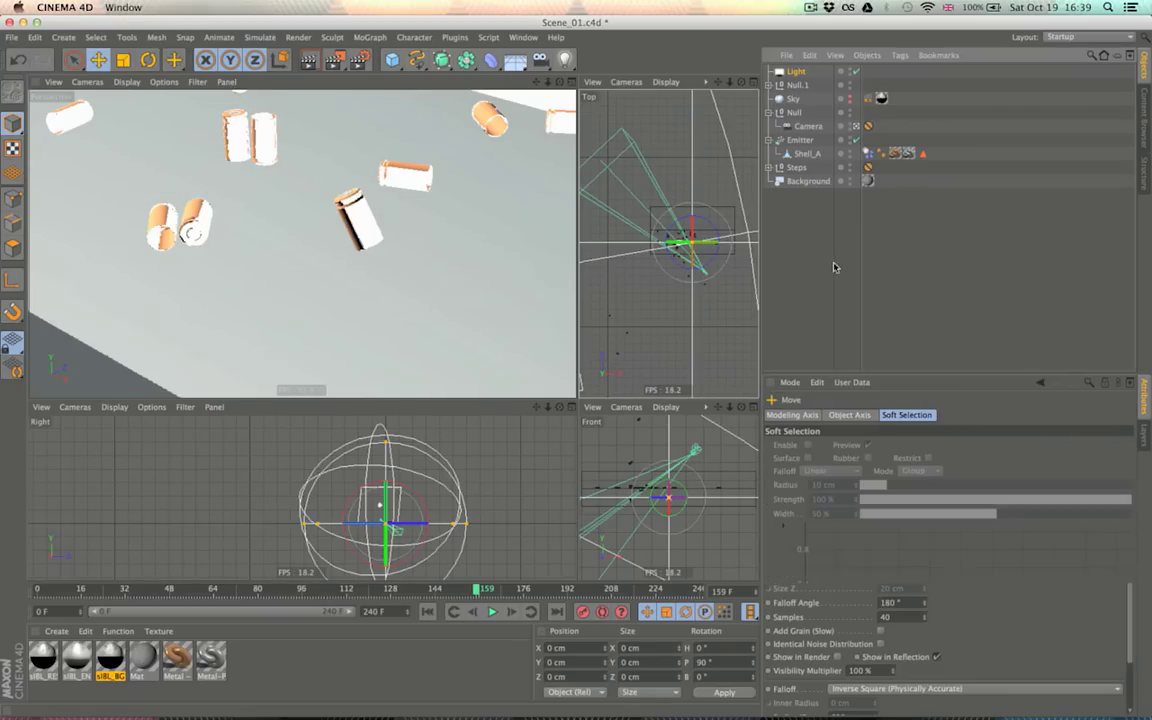
{"action": "scroll", "coordinate": [696, 233], "scroll_direction": "down", "scroll_amount": 5}
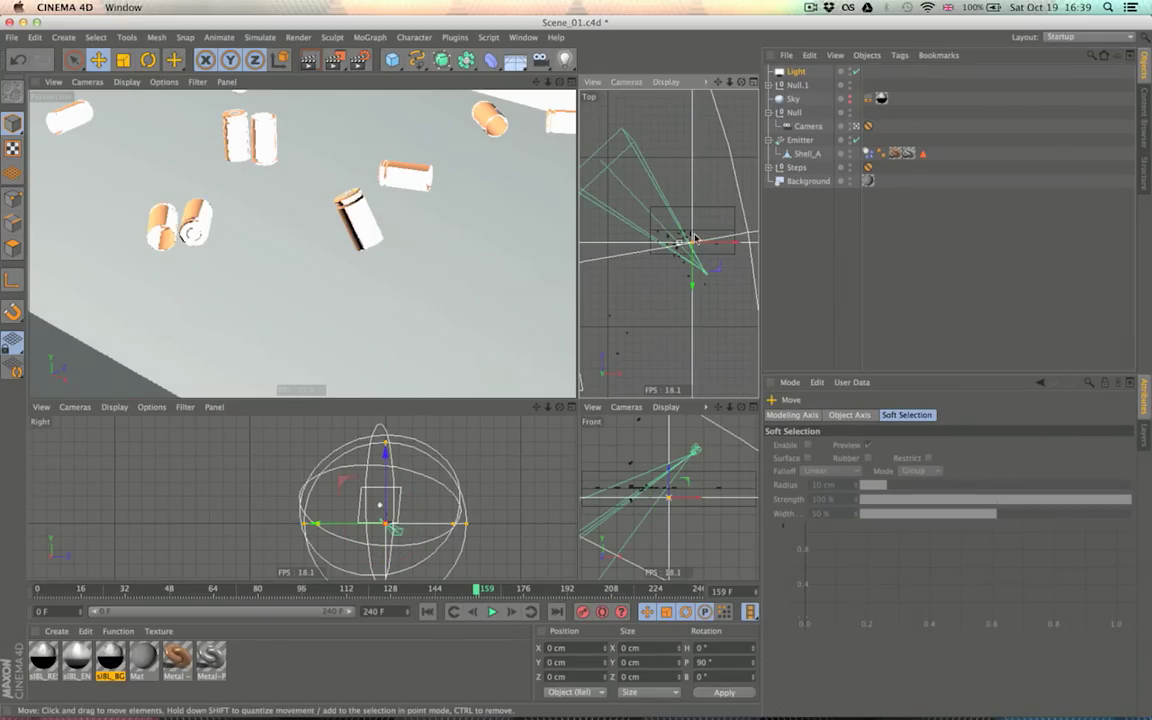
{"action": "scroll", "coordinate": [697, 459], "scroll_direction": "down", "scroll_amount": 8}
{"action": "scroll", "coordinate": [697, 458], "scroll_direction": "down", "scroll_amount": 3}
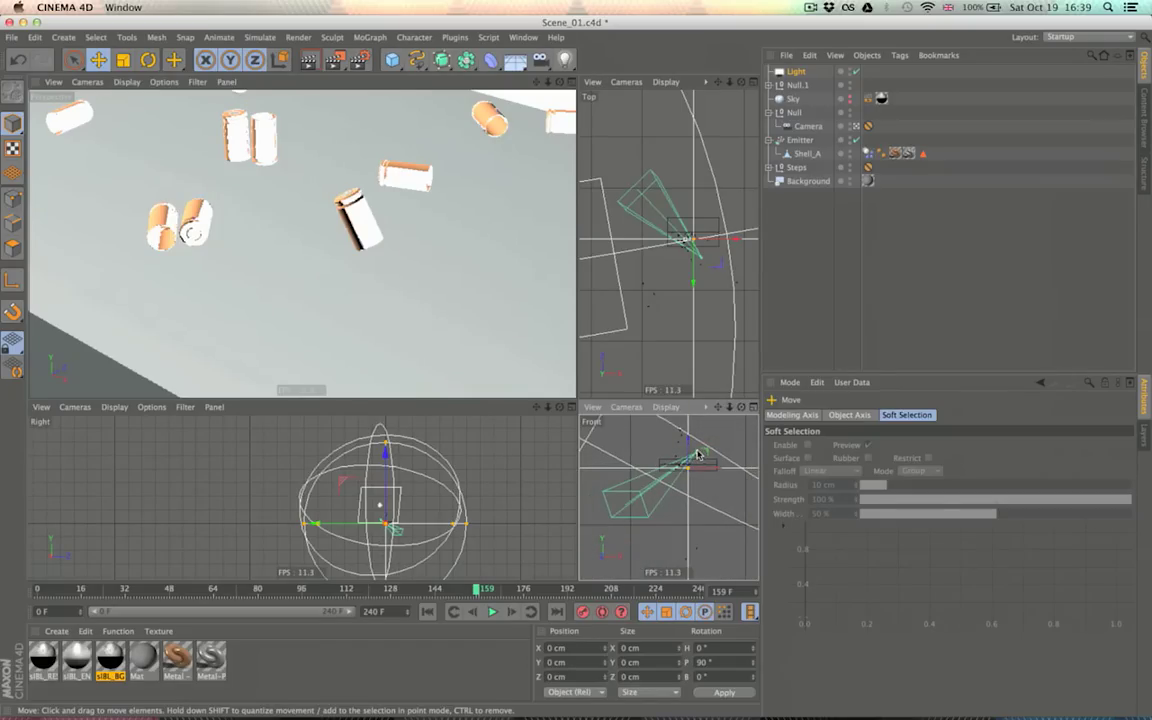
{"action": "middle_click_drag", "start_coordinate": [698, 453], "coordinate": [690, 522], "text": "alt"}
{"action": "scroll", "coordinate": [688, 521], "scroll_direction": "down", "scroll_amount": 8}
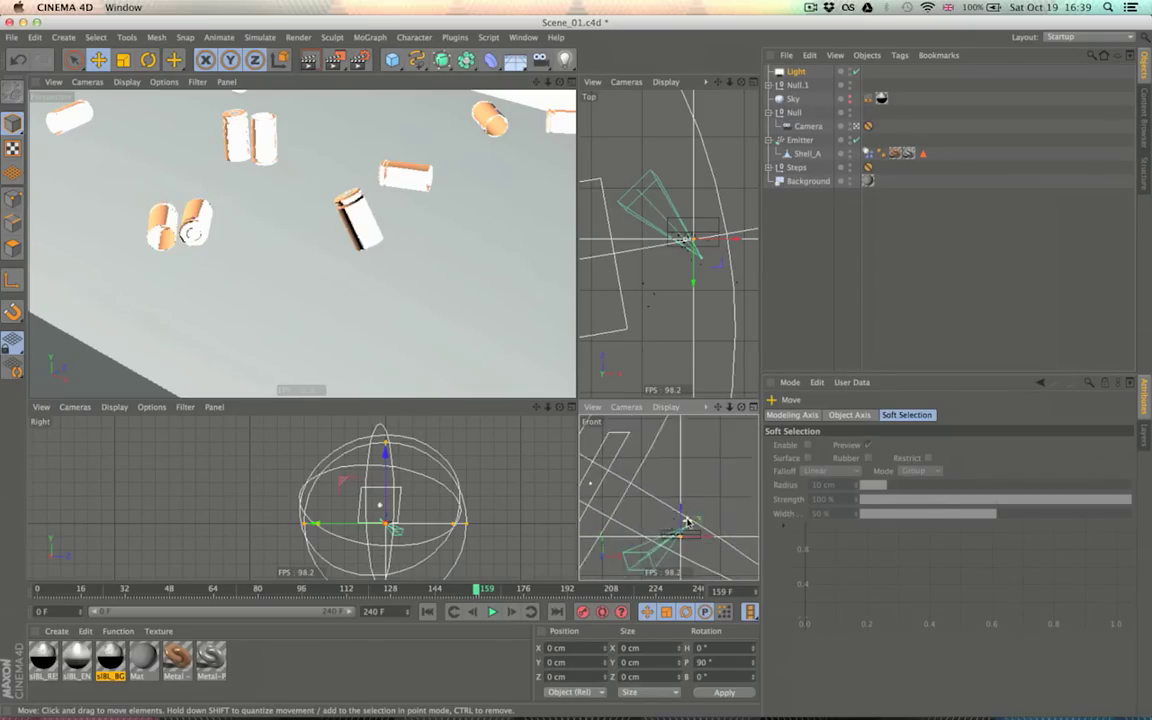
{"action": "scroll", "coordinate": [689, 514], "scroll_direction": "up", "scroll_amount": 2}
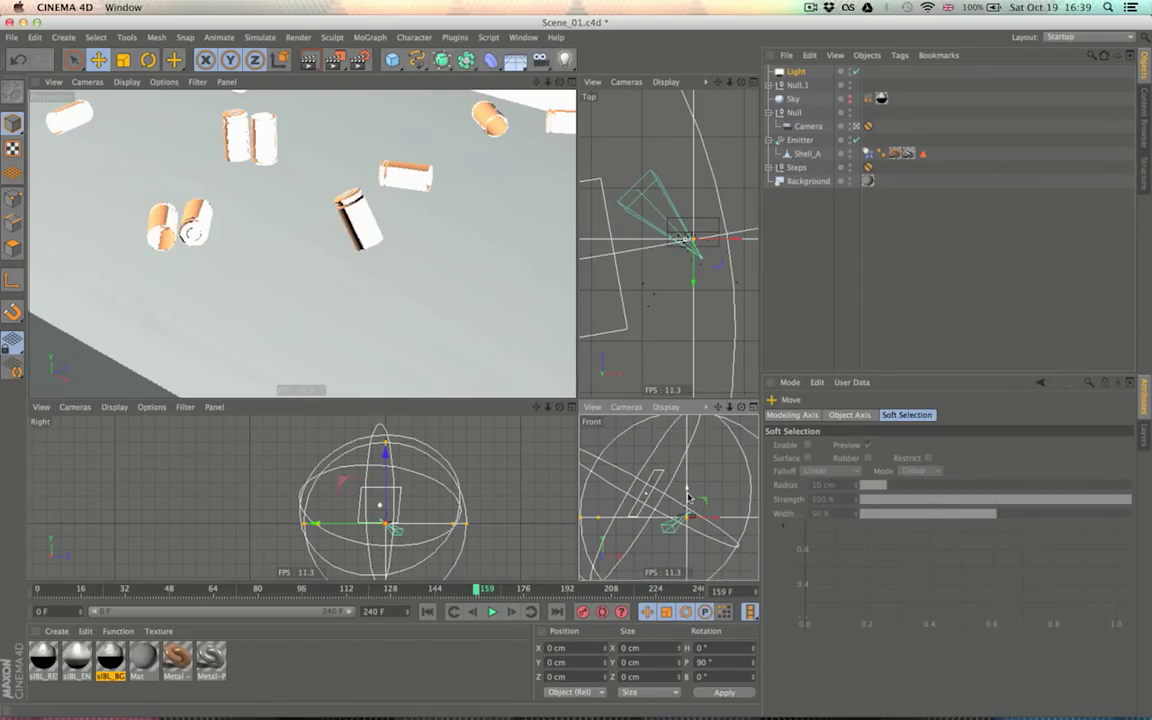
{"action": "left_click_drag", "start_coordinate": [688, 497], "coordinate": [697, 433]}
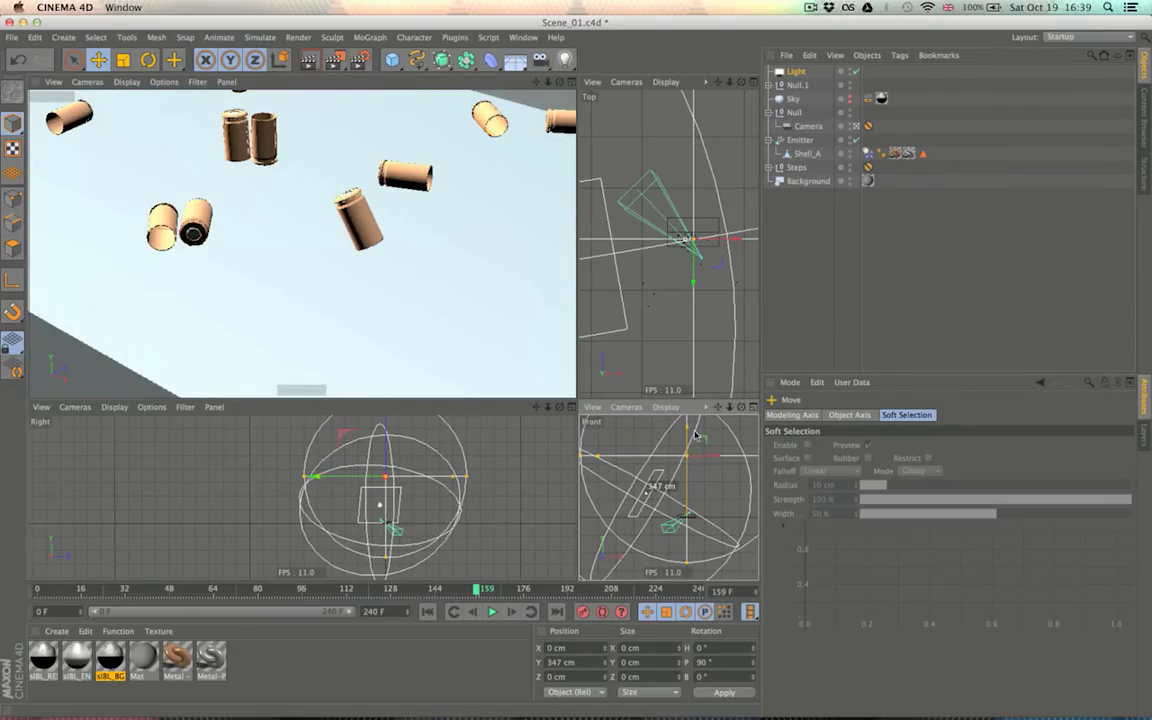
{"action": "left_click", "coordinate": [310, 62]}
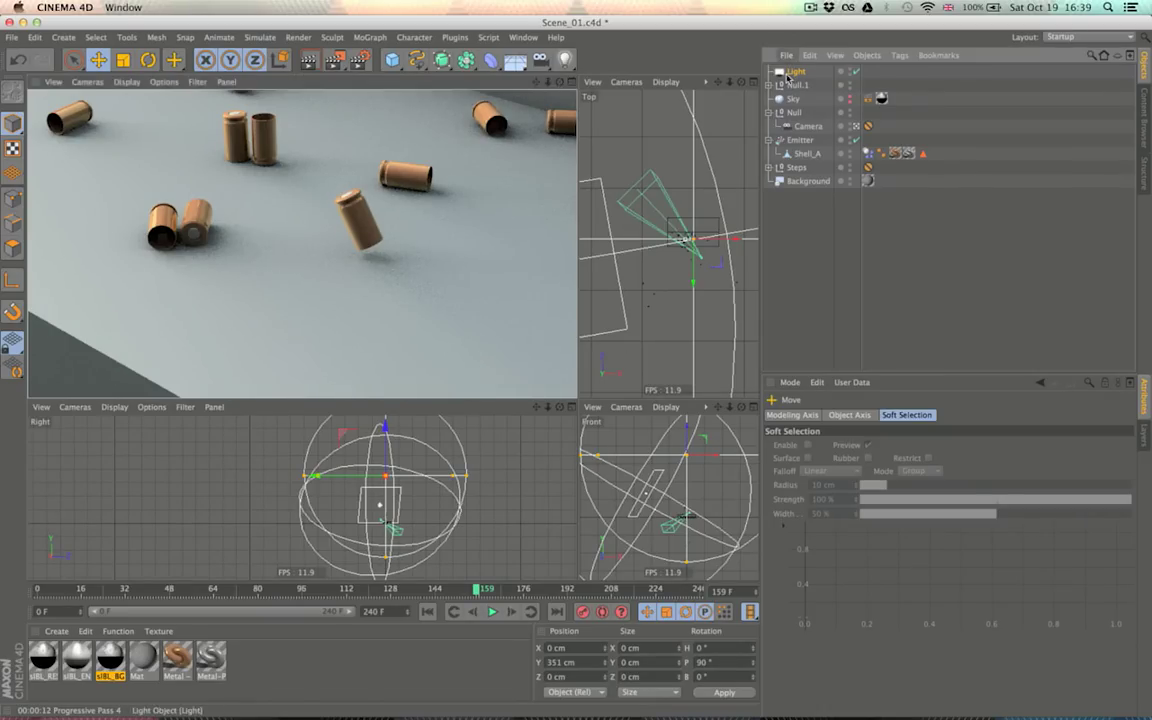
{"action": "left_click", "coordinate": [790, 74]}
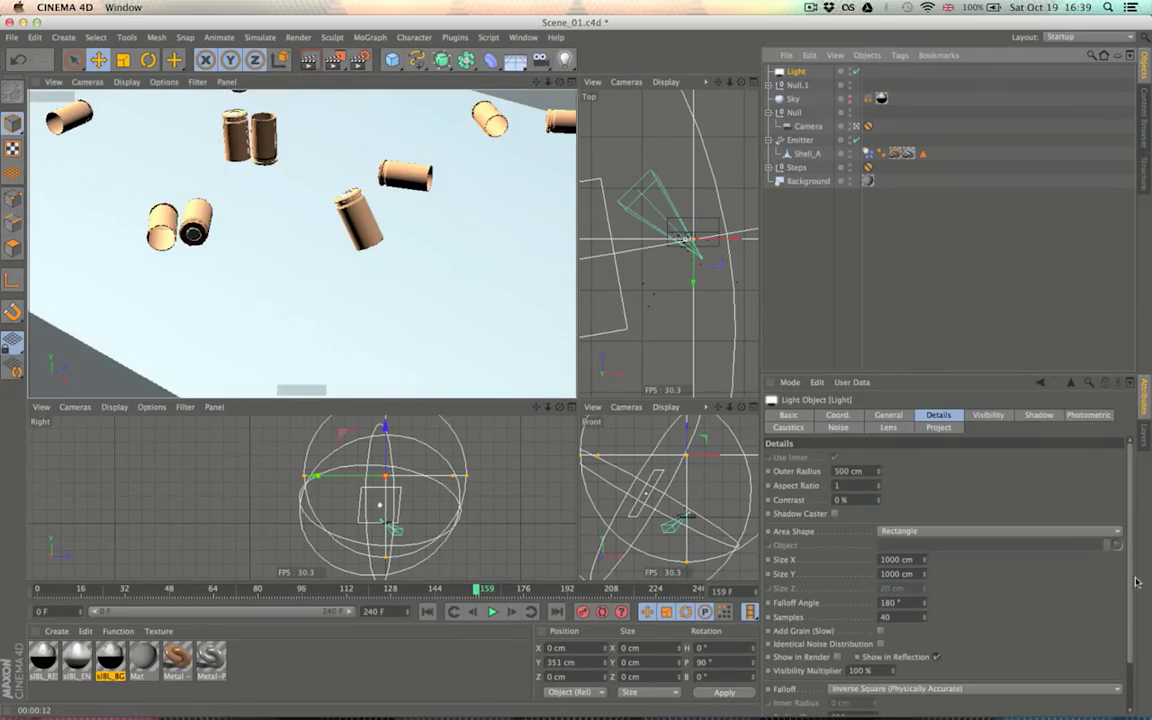
Set the overhead light's falloff Radius/Decay to 350 cm and render the view
{"action": "left_click_drag", "start_coordinate": [1130, 590], "coordinate": [1127, 659]}
{"action": "double_click", "coordinate": [852, 661]}
{"action": "type", "text": "350"}
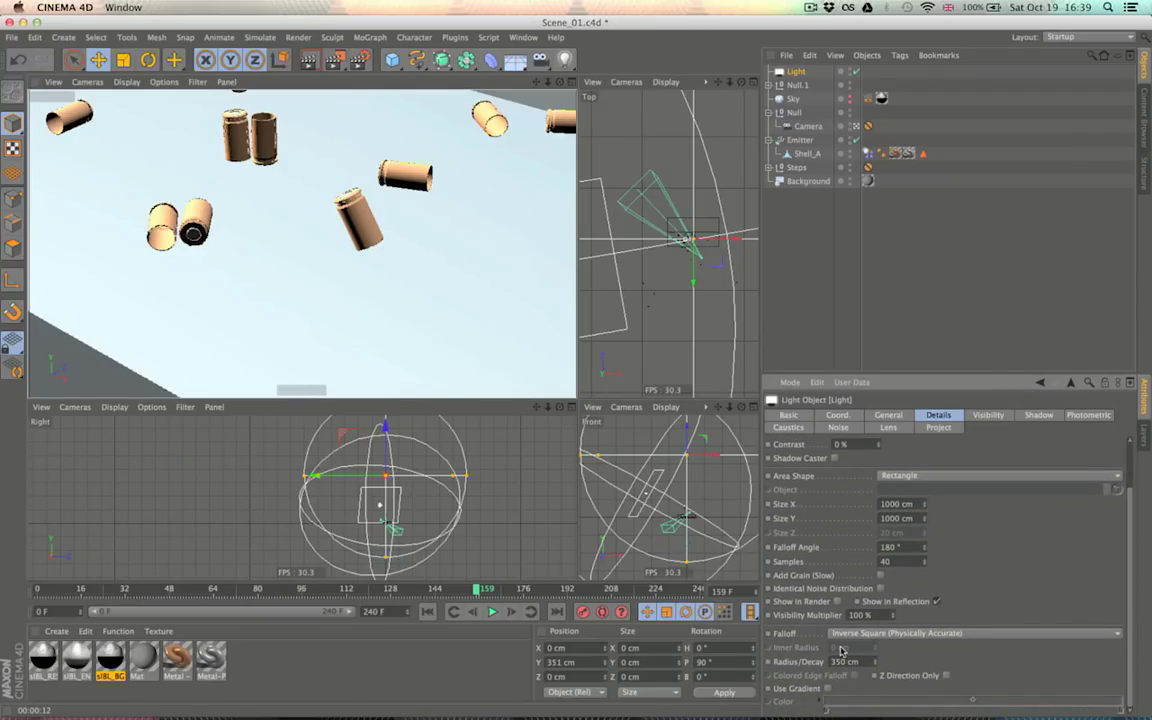
{"action": "key", "text": "Return"}
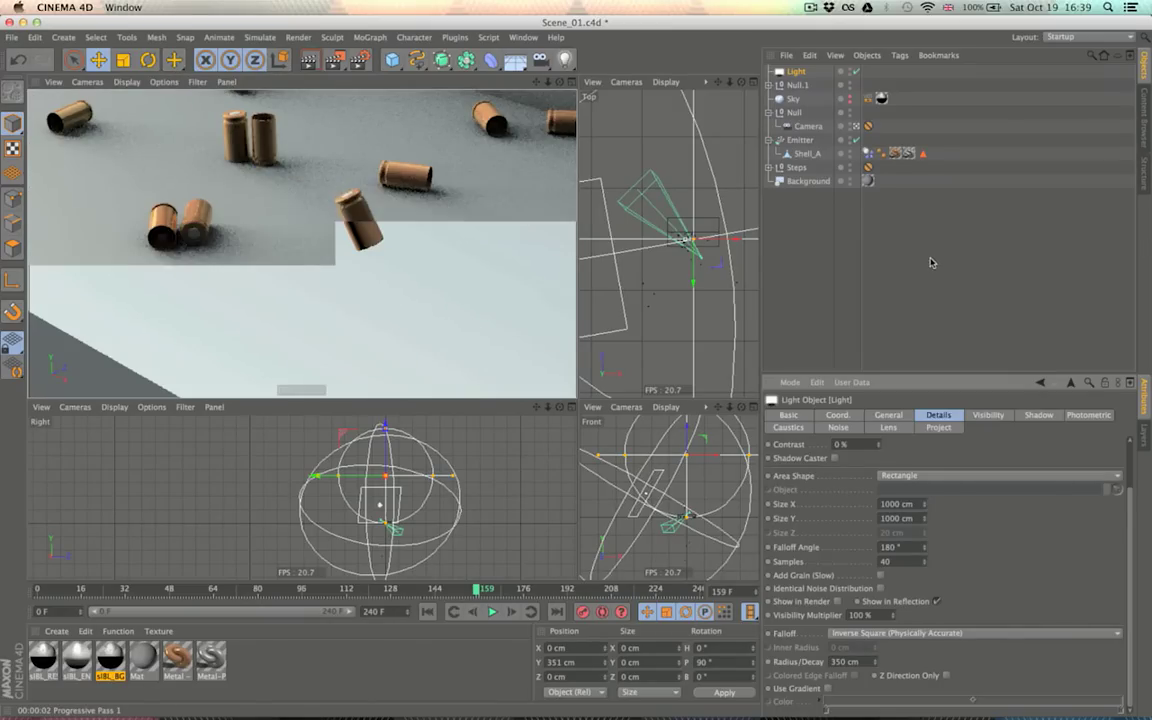
Try a Radius/Decay of 500 cm and then 400 cm on the overhead light, rendering the view for each
{"action": "type", "text": "50"}
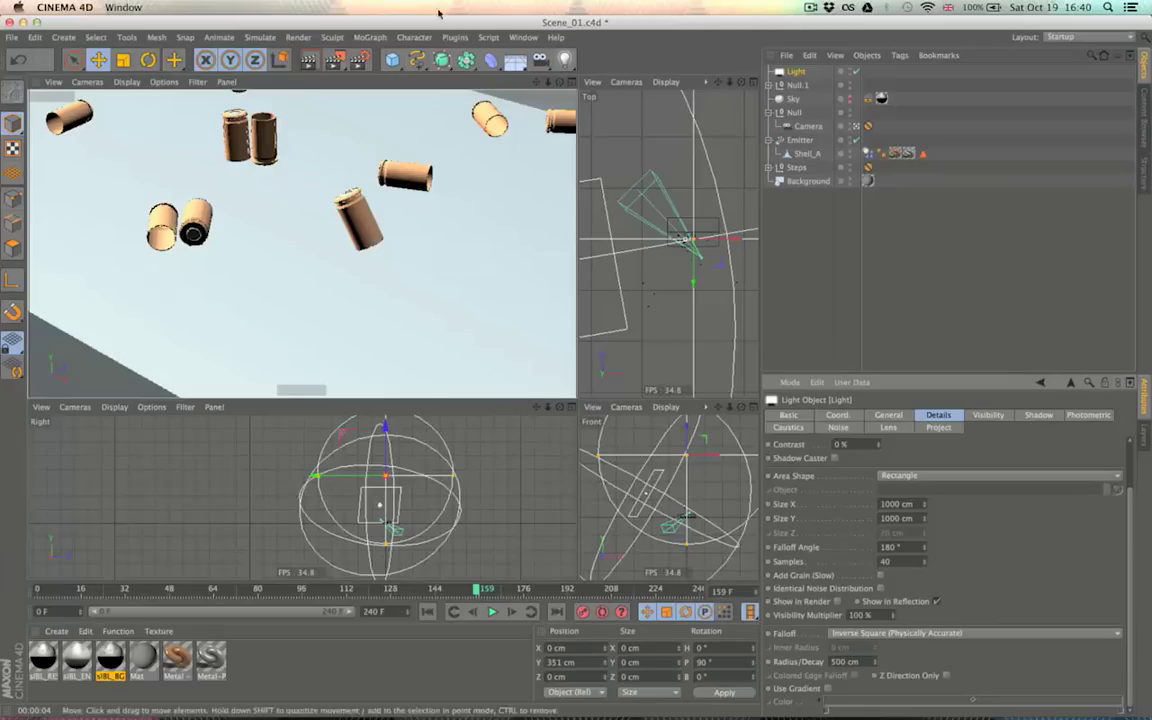
{"action": "left_click", "coordinate": [309, 61]}
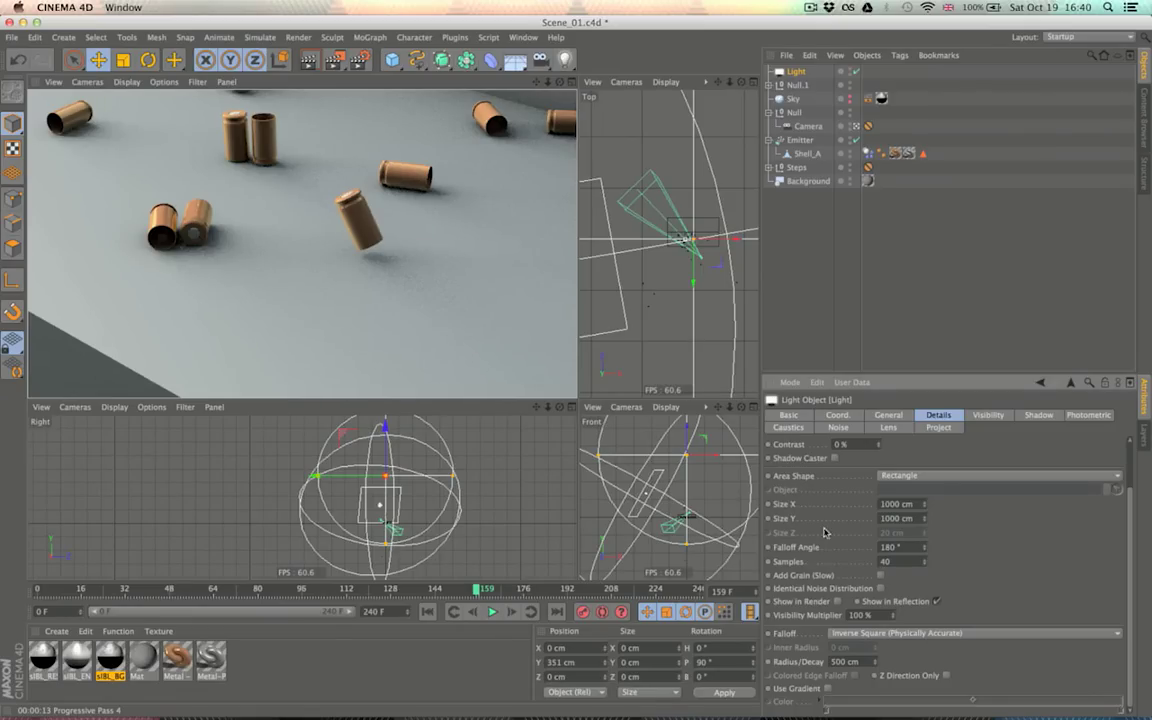
{"action": "type", "text": "40"}
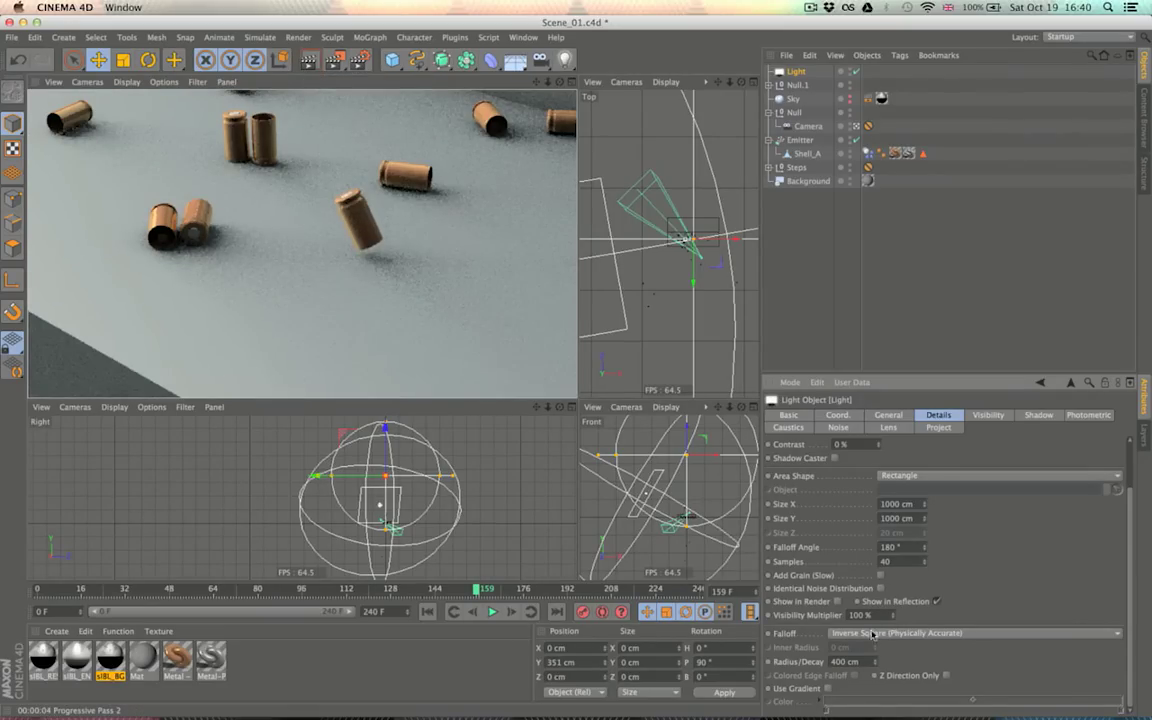
Return the overhead light's Radius/Decay to 350 cm and render the view again
{"action": "double_click", "coordinate": [858, 660]}
{"action": "type", "text": "350"}
{"action": "key", "text": "Return"}
{"action": "left_click", "coordinate": [311, 59]}
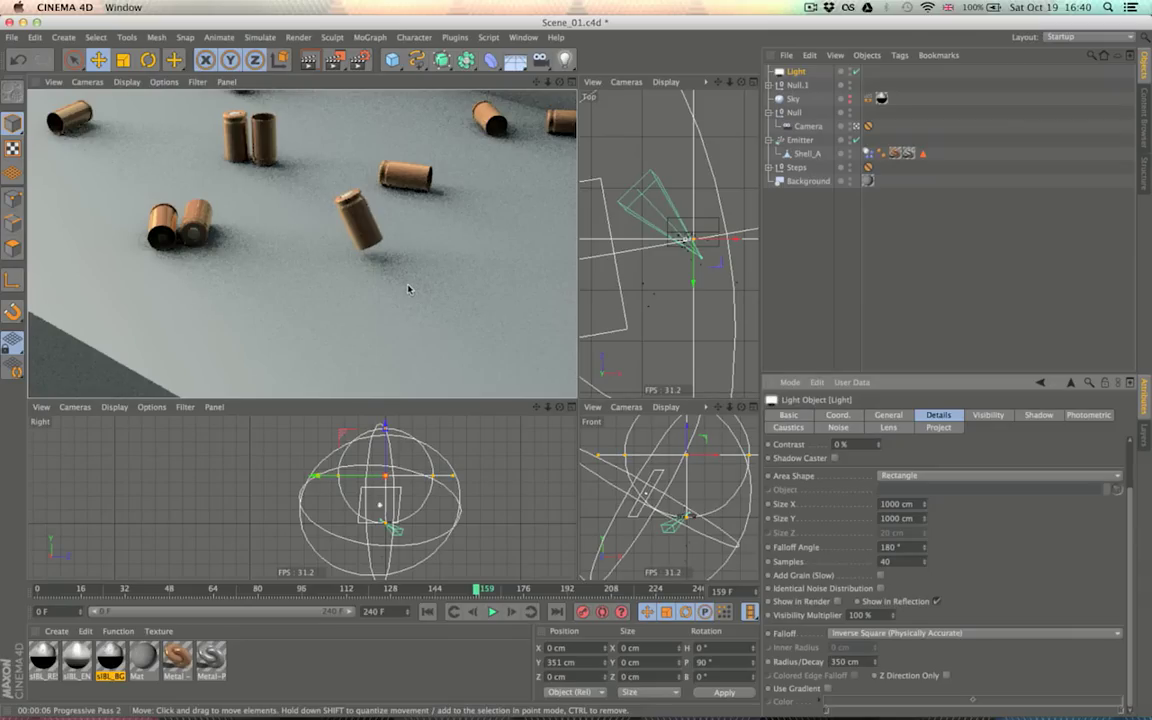
Make the Sky object visible again and render the view to check its effect on the shells
{"action": "left_click", "coordinate": [1049, 182]}
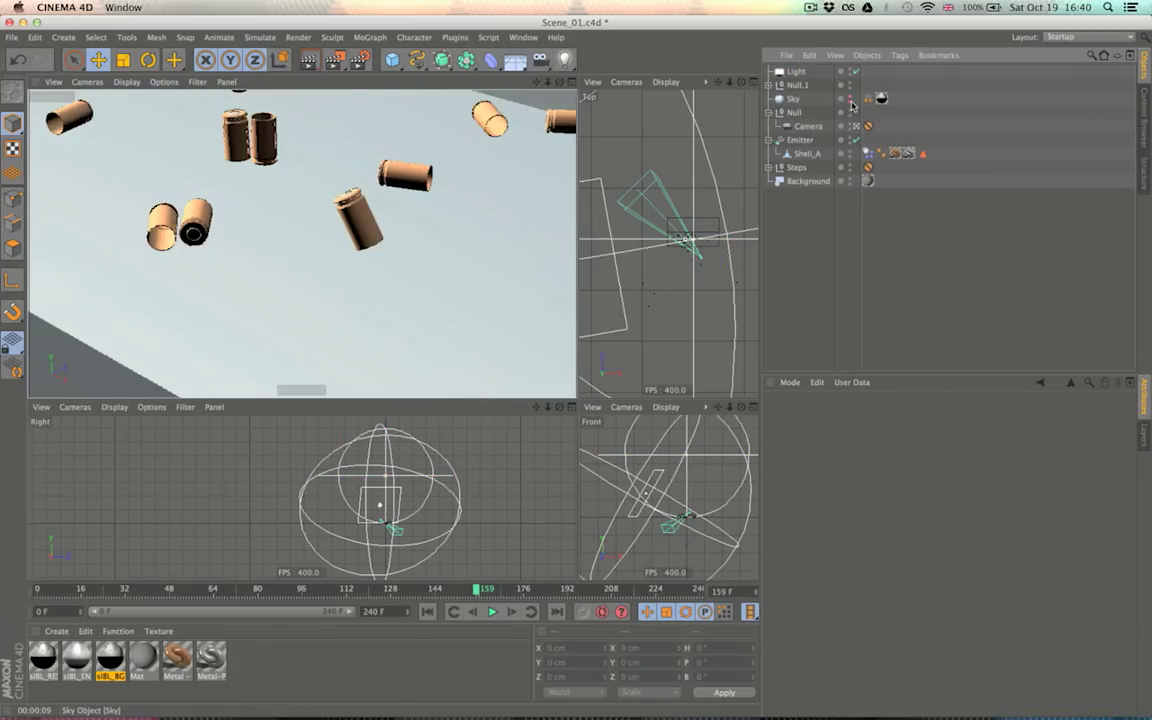
{"action": "left_click", "coordinate": [308, 62]}
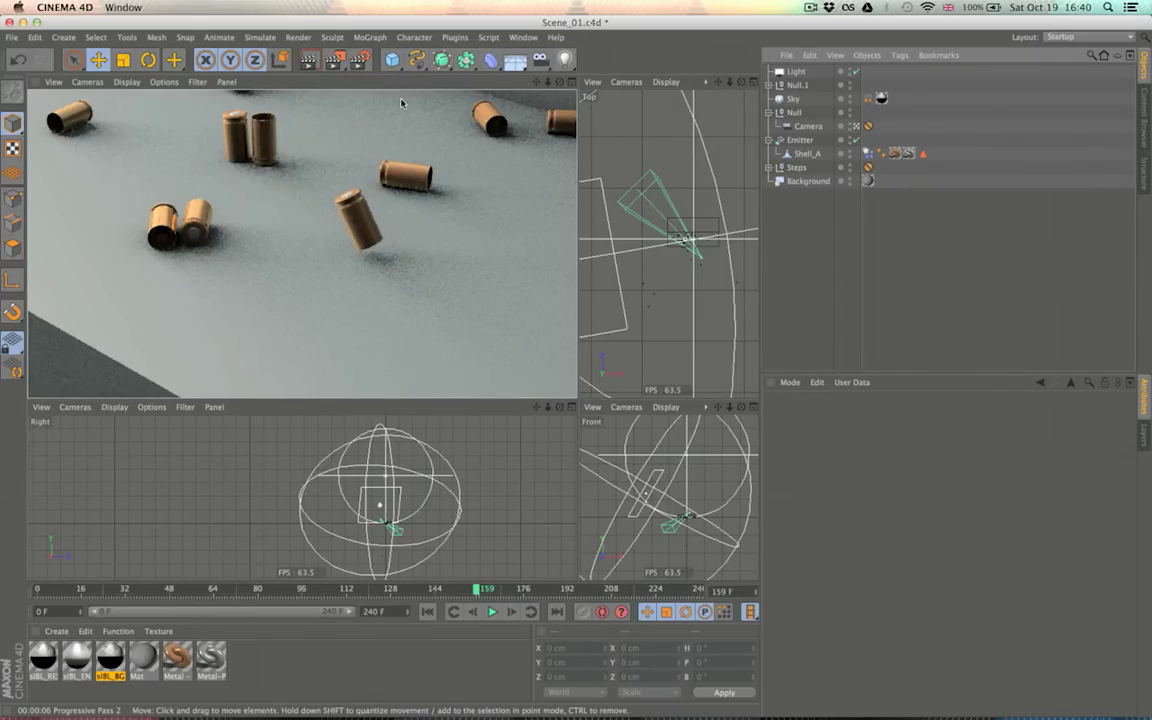
{"action": "left_click", "coordinate": [927, 226]}
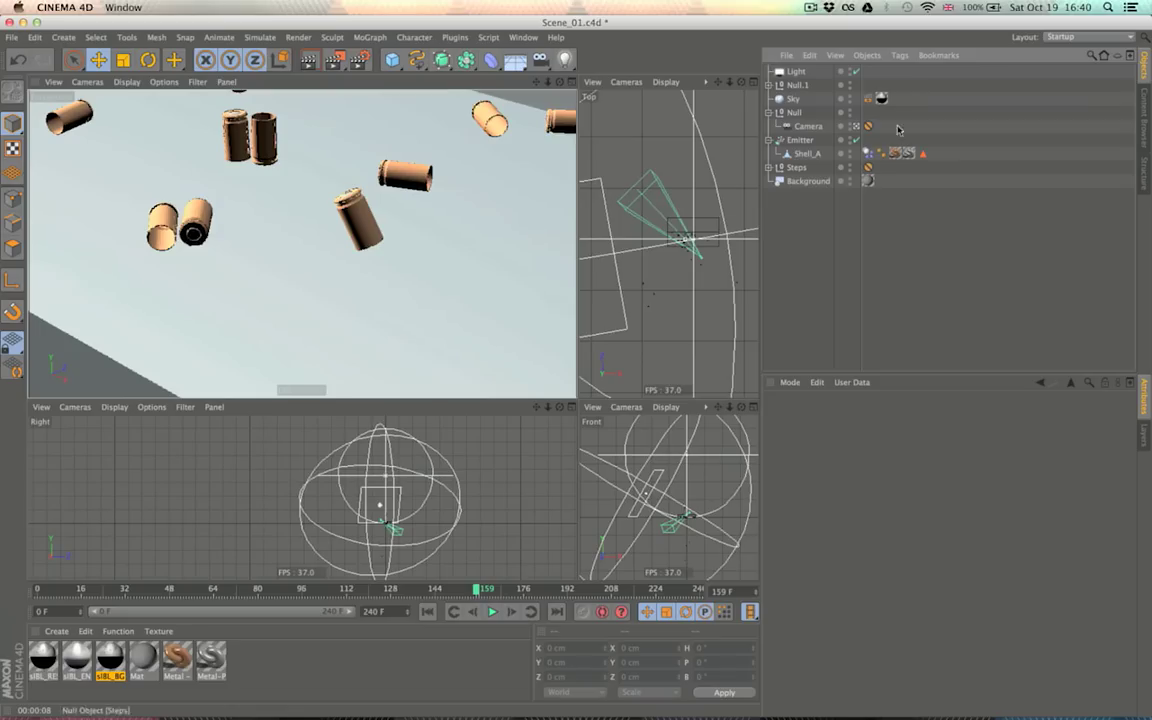
Hide the Steps object and render the shells directly against the background image
{"action": "left_click", "coordinate": [851, 170]}
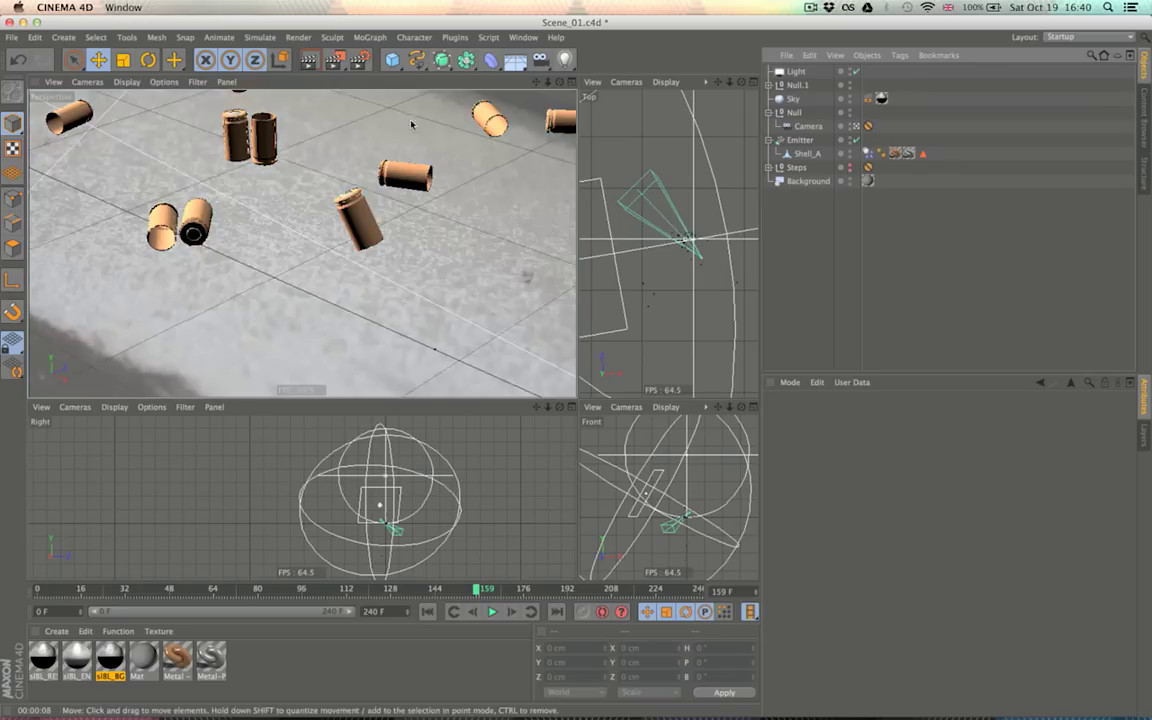
{"action": "left_click", "coordinate": [309, 61]}
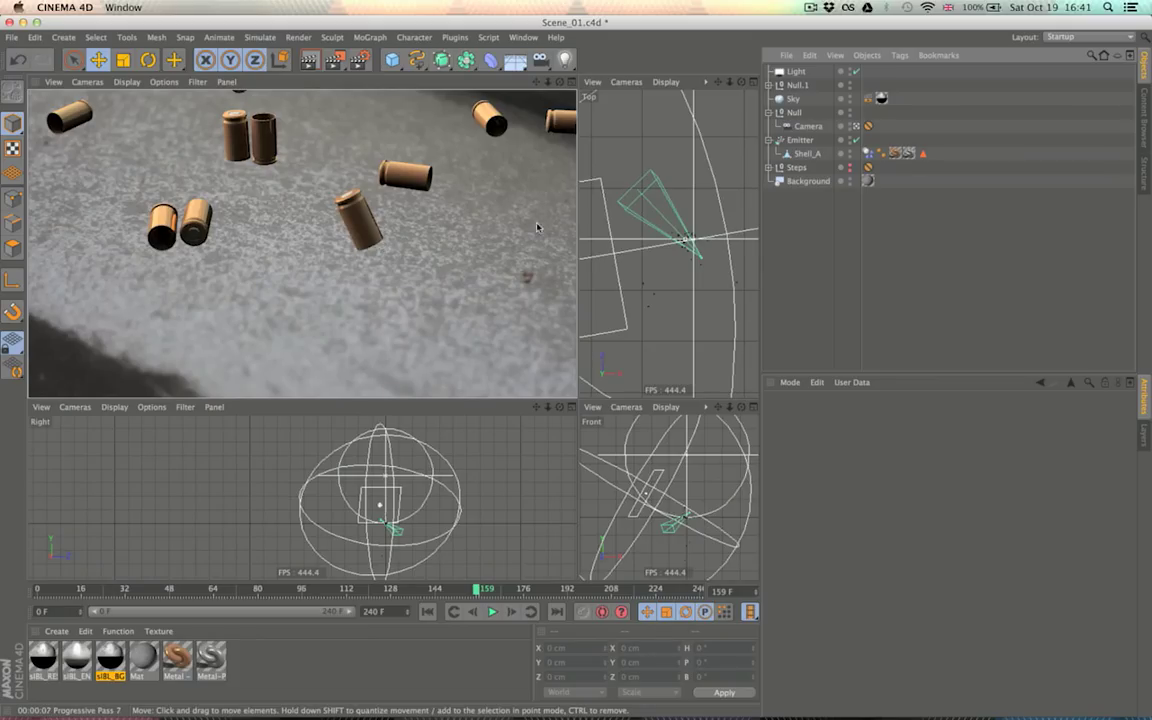
{"action": "left_click", "coordinate": [840, 254]}
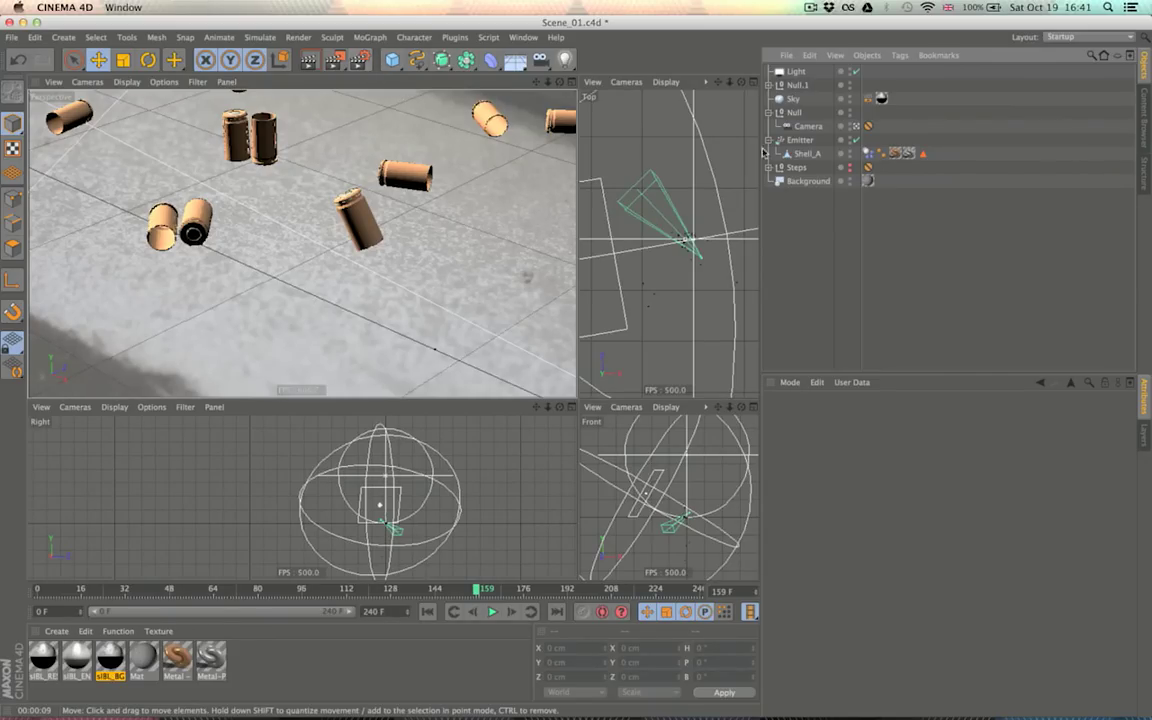
Enable Depth Of Field in the Physical renderer's settings
{"action": "left_click", "coordinate": [358, 60]}
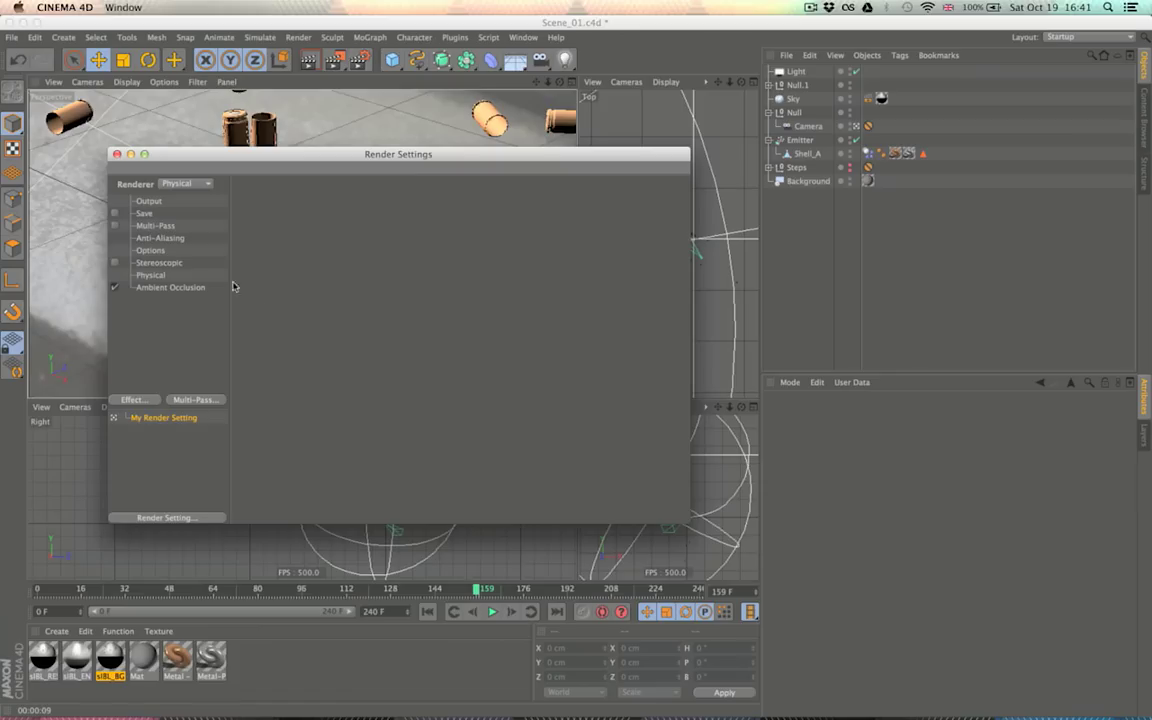
{"action": "left_click", "coordinate": [152, 275]}
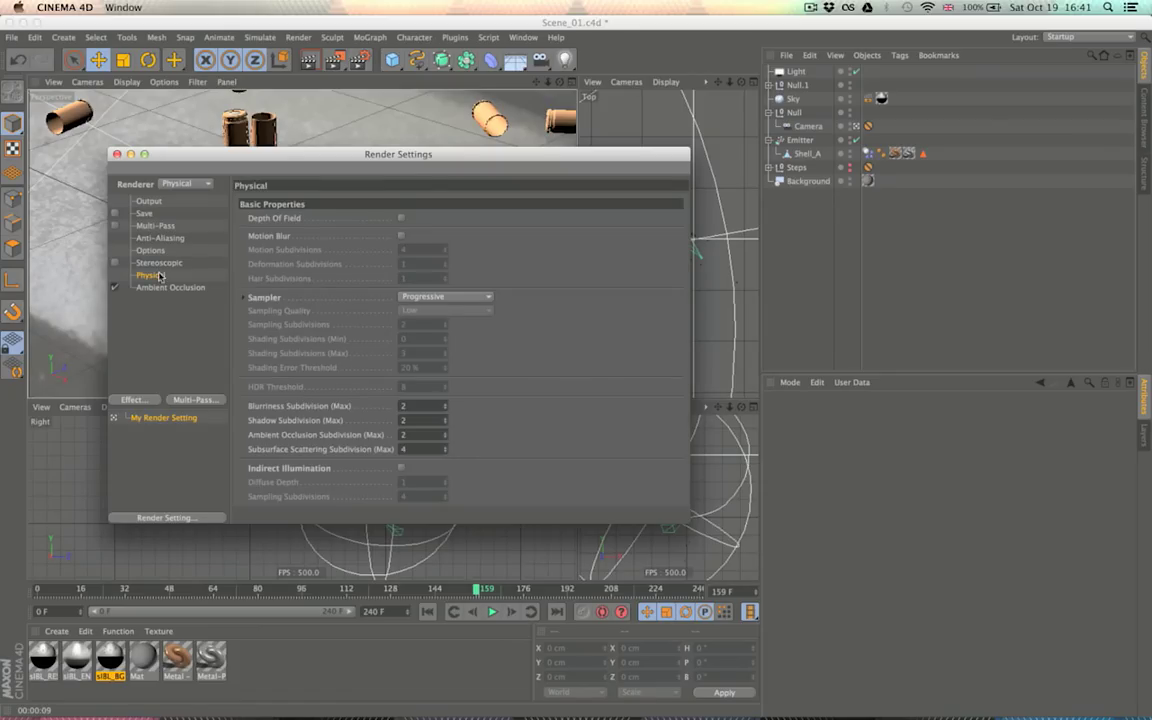
{"action": "left_click", "coordinate": [399, 218]}
{"action": "left_click", "coordinate": [116, 154]}
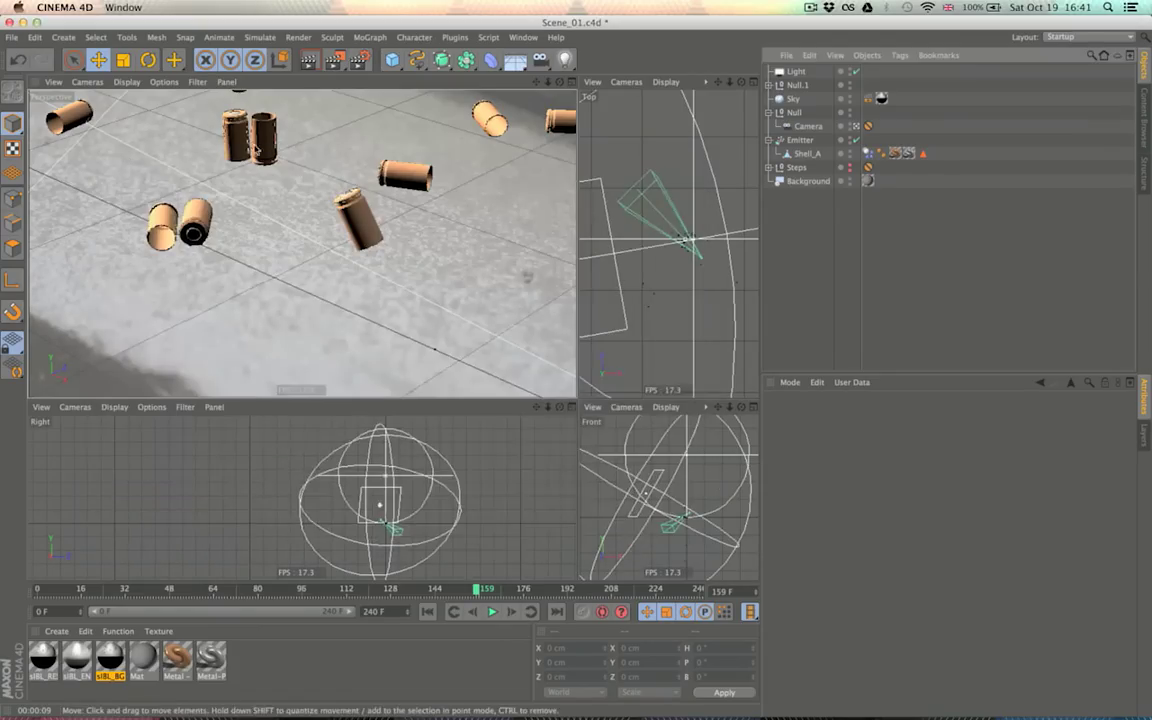
Set the camera's F-Stop to f/1.8 in its physical properties
{"action": "left_click", "coordinate": [795, 127]}
{"action": "left_click", "coordinate": [945, 415]}
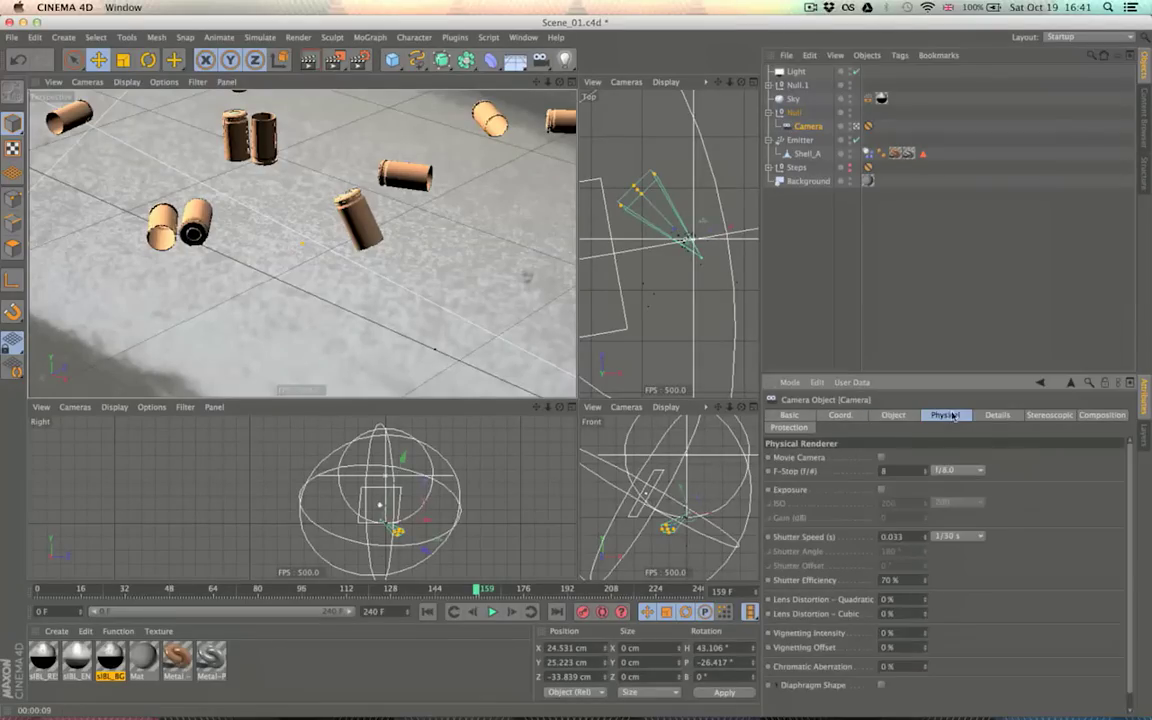
{"action": "left_click", "coordinate": [955, 468]}
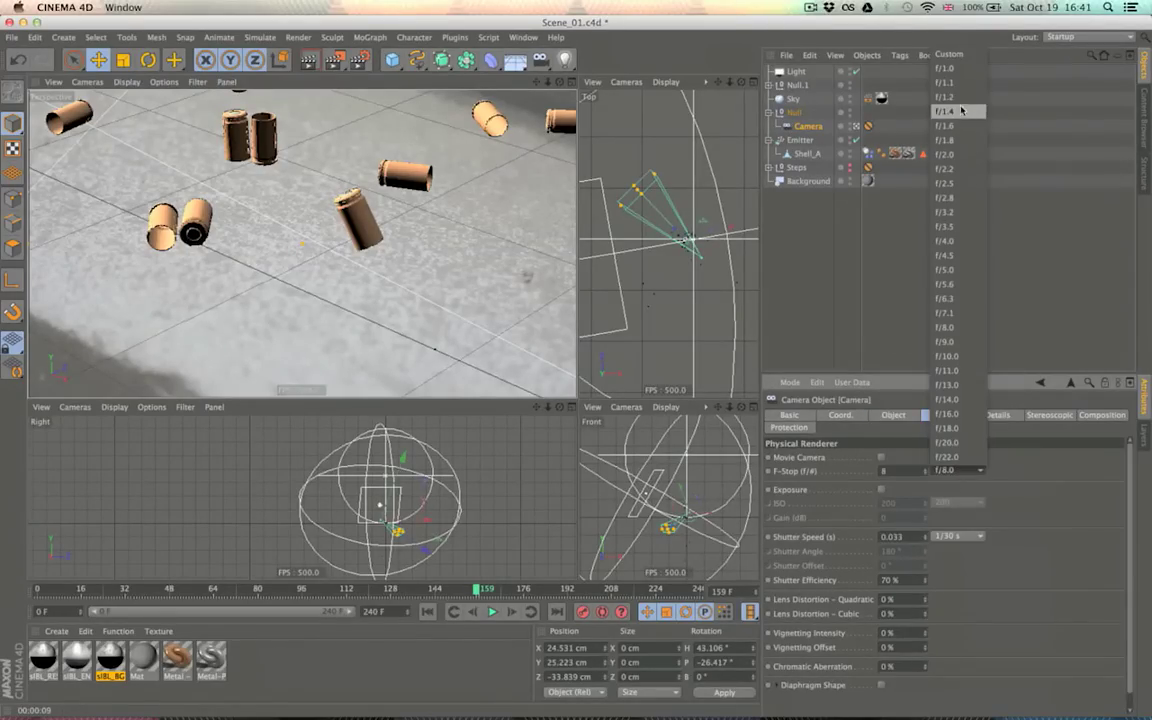
{"action": "left_click", "coordinate": [962, 146]}
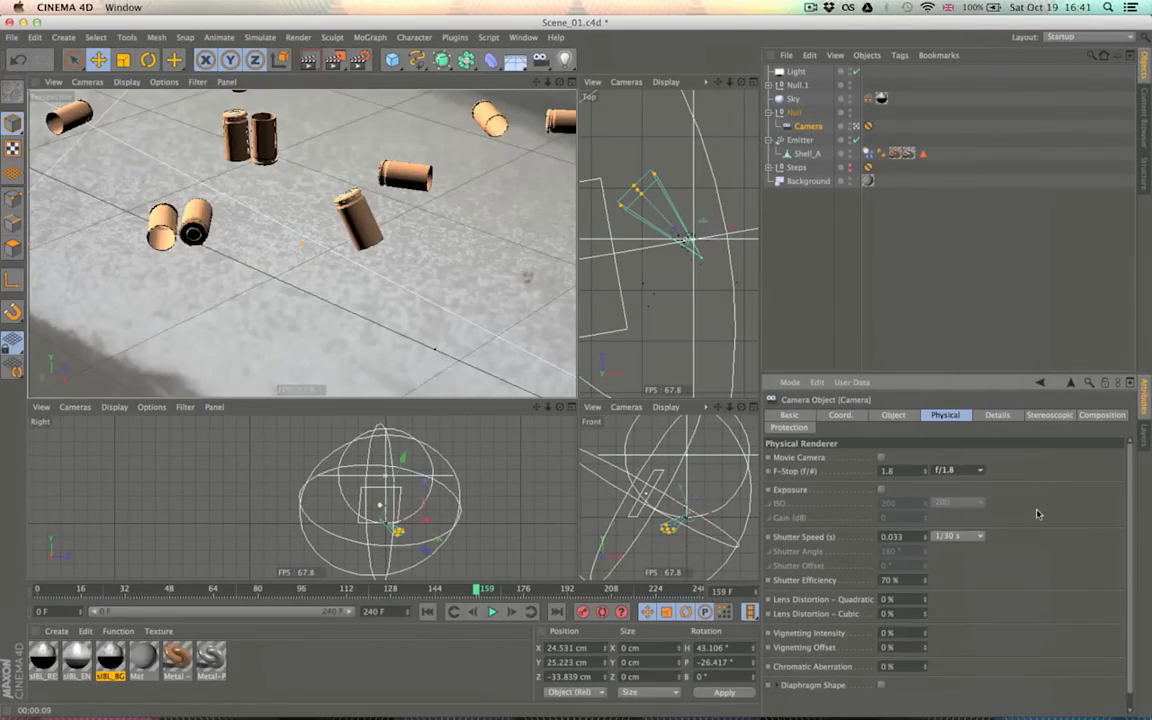
{"action": "scroll", "coordinate": [960, 520], "scroll_direction": "down", "scroll_amount": 1}
{"action": "left_click", "coordinate": [965, 525]}
{"action": "left_click", "coordinate": [998, 527]}
{"action": "left_click", "coordinate": [881, 475]}
{"action": "left_click", "coordinate": [958, 521]}
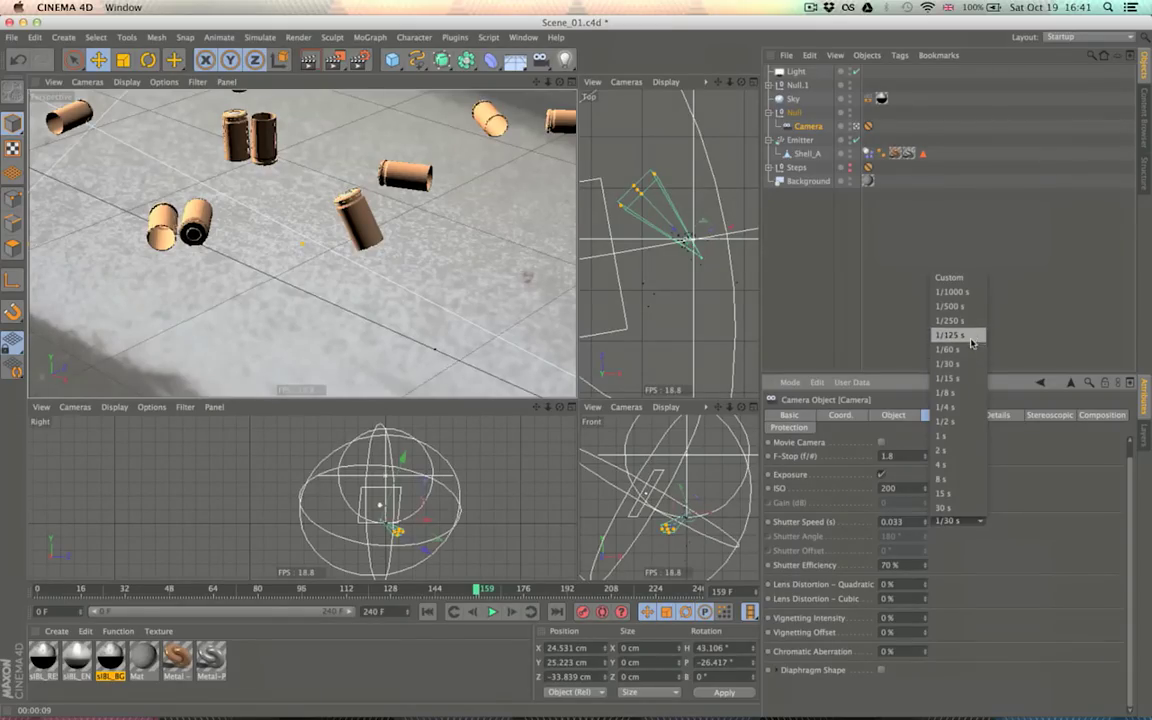
{"action": "left_click", "coordinate": [1031, 475]}
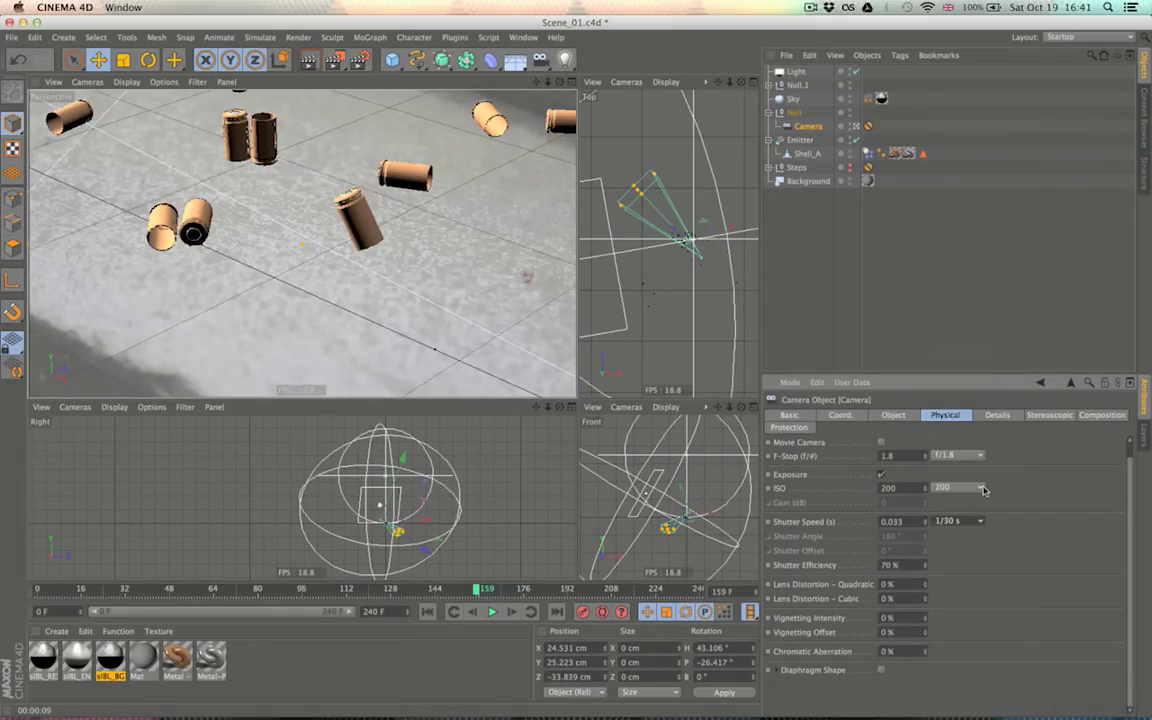
{"action": "left_click", "coordinate": [875, 474]}
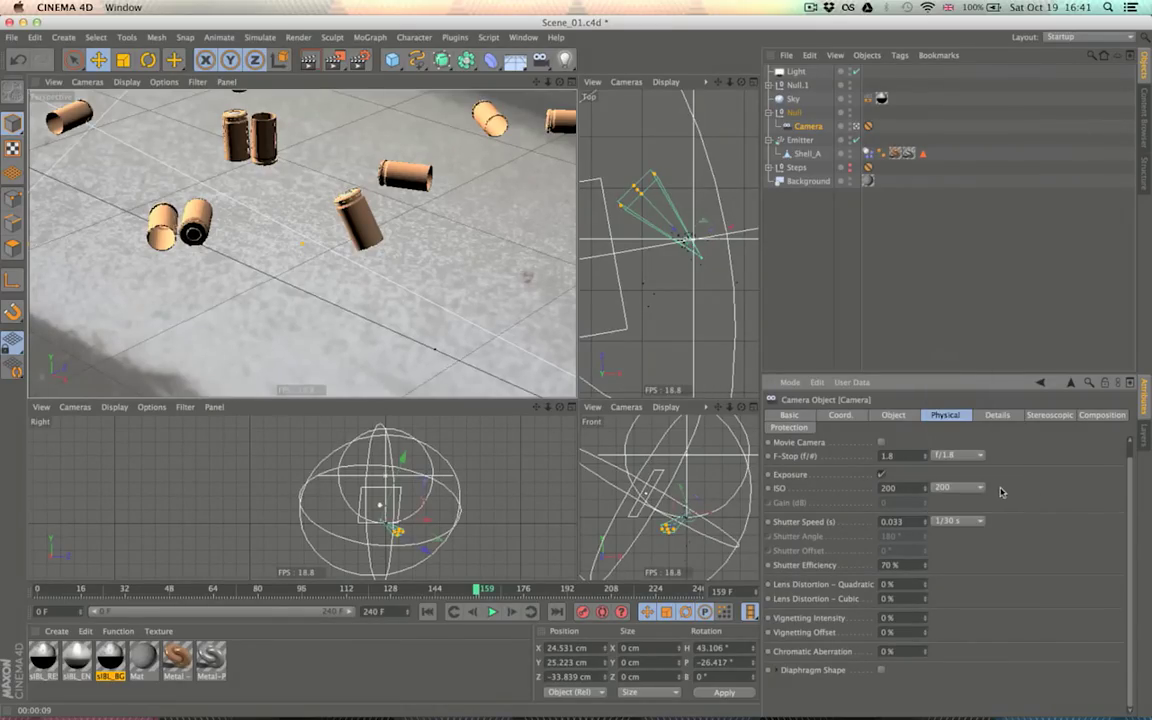
{"action": "left_click", "coordinate": [881, 474]}
Enable the Movie Camera option on the camera
{"action": "left_click", "coordinate": [881, 443]}
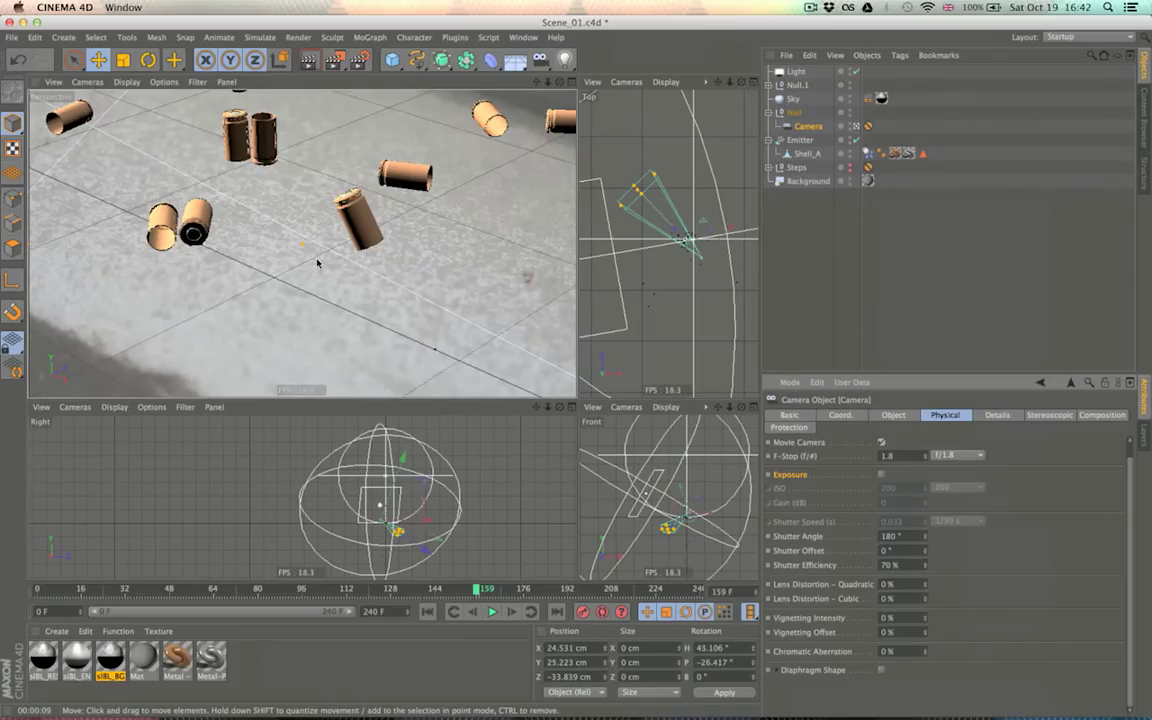
{"action": "left_click", "coordinate": [794, 114]}
{"action": "left_click", "coordinate": [806, 127]}
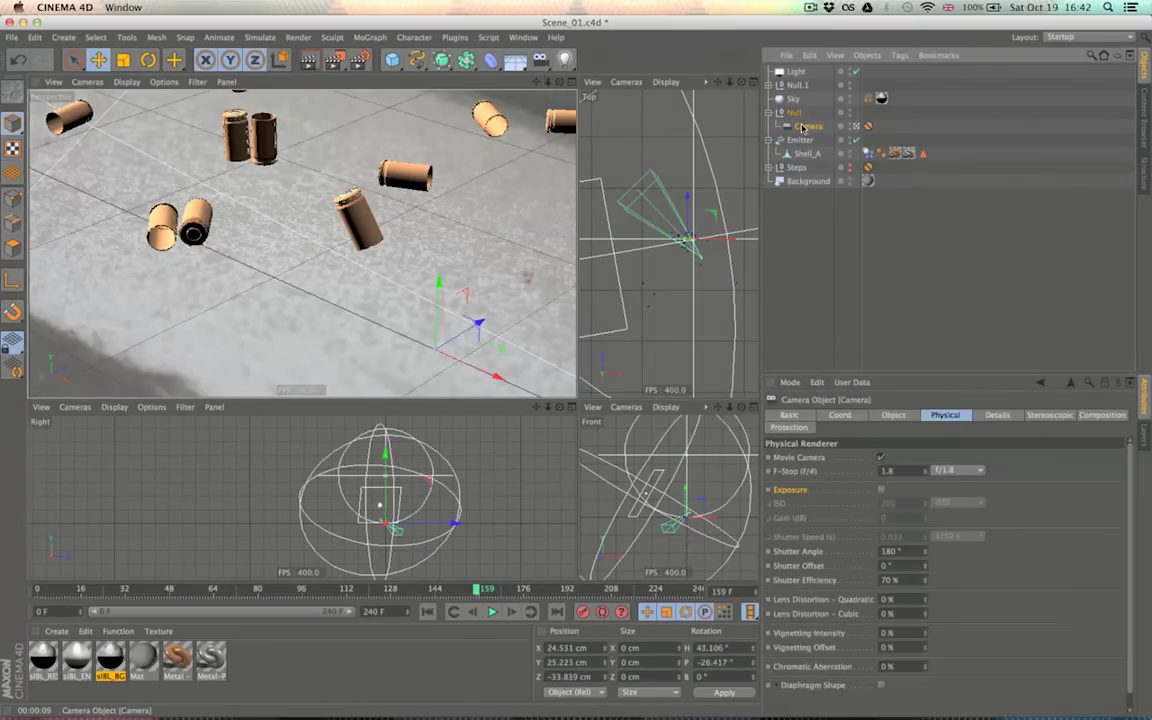
{"action": "left_click", "coordinate": [890, 259]}
Set the camera's Focus Distance to 40 cm in its object properties and render the view
{"action": "left_click", "coordinate": [806, 126]}
{"action": "left_click", "coordinate": [893, 414]}
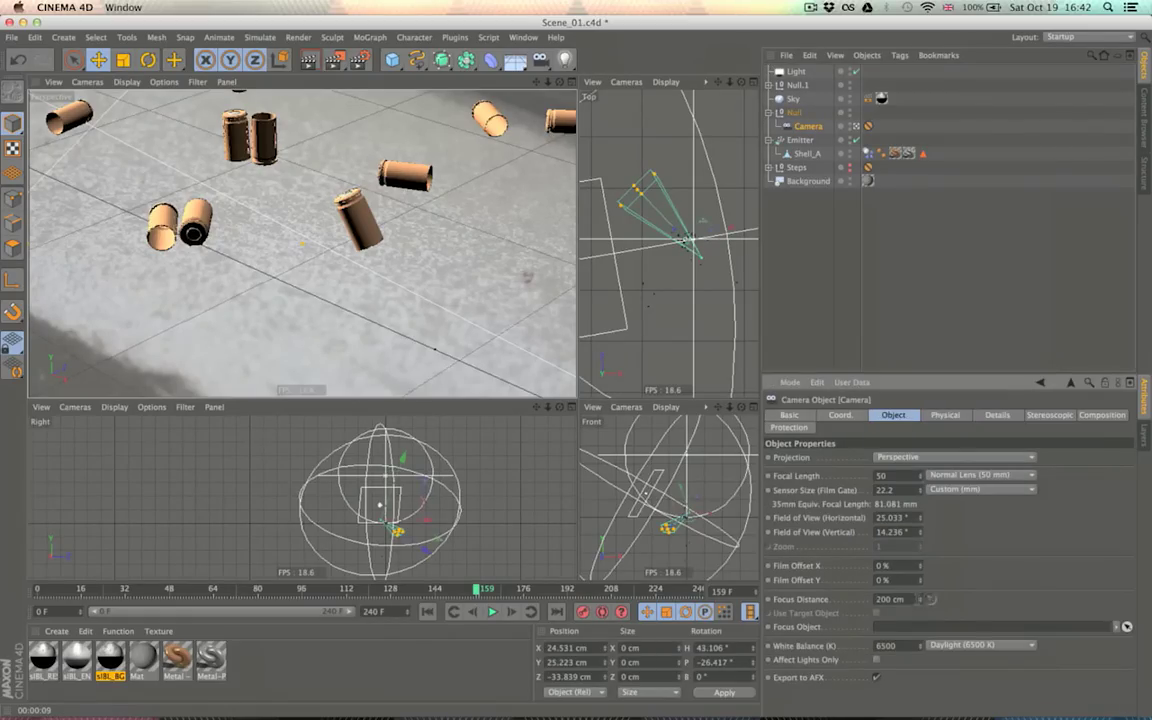
{"action": "double_click", "coordinate": [877, 599]}
{"action": "type", "text": "40"}
{"action": "key", "text": "Return"}
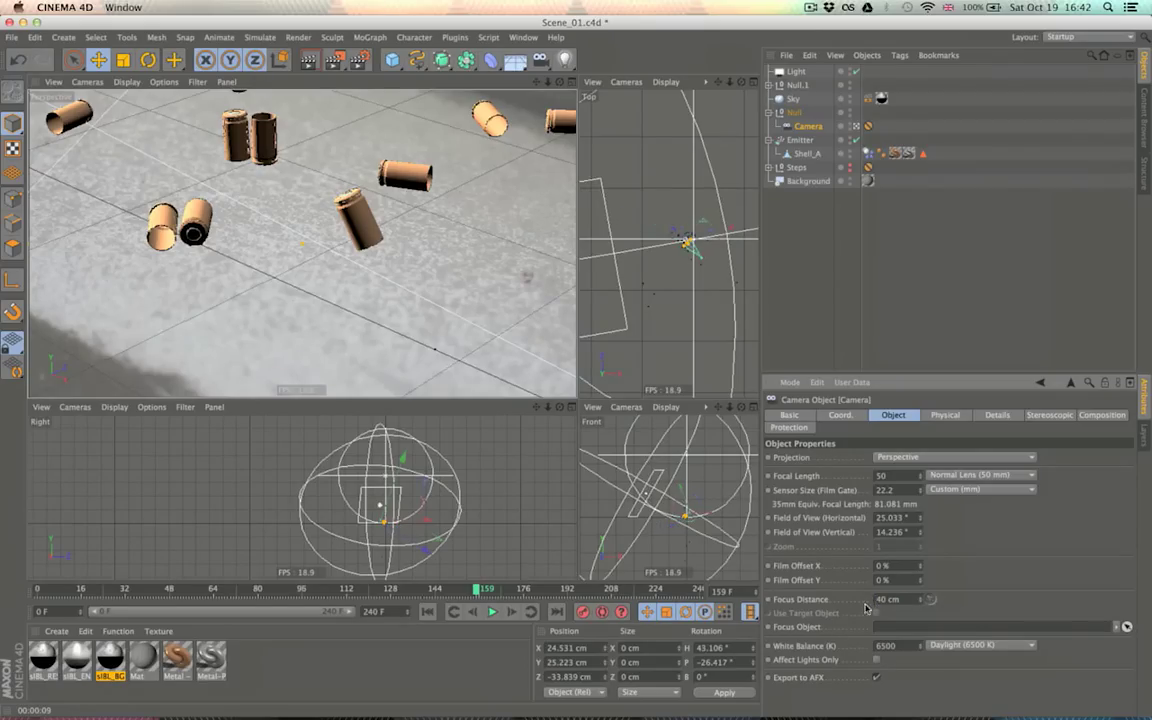
{"action": "left_click", "coordinate": [310, 60]}
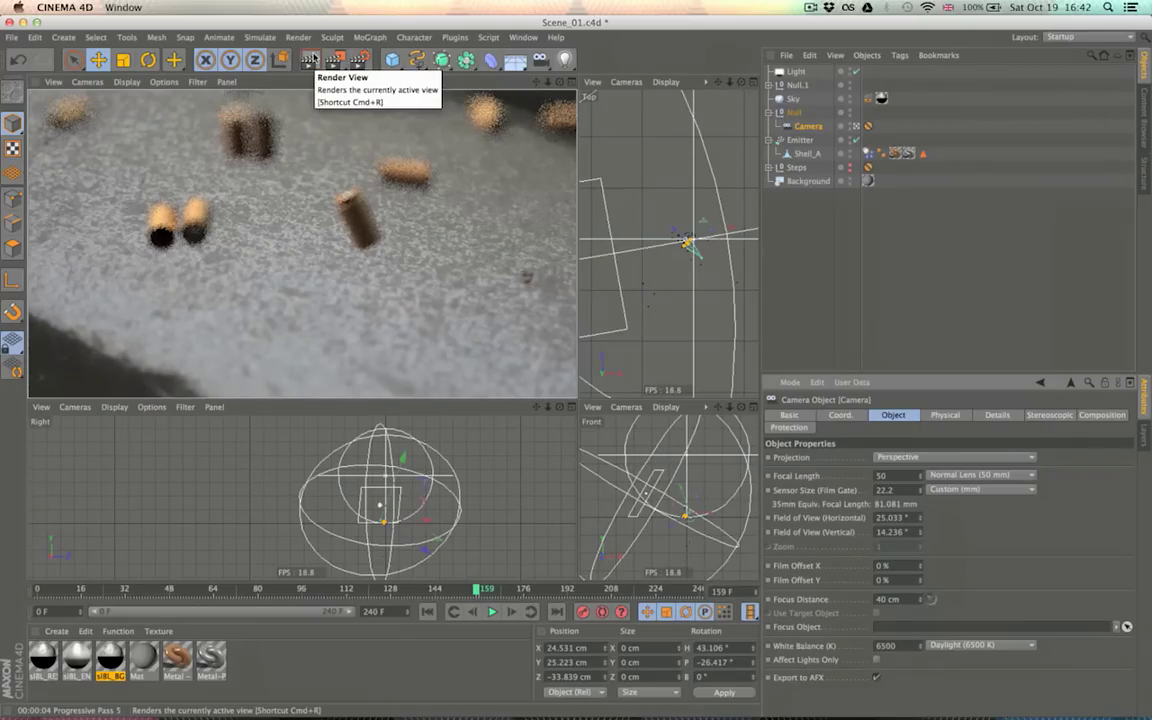
Move the camera's focus plane in the Top view out to about 49.8 cm and render the perspective view
{"action": "middle_click_drag", "start_coordinate": [717, 223], "coordinate": [669, 273], "text": "alt"}
{"action": "right_click_drag", "start_coordinate": [669, 273], "coordinate": [698, 281], "text": "alt"}
{"action": "mouse_move", "coordinate": [681, 281]}
{"action": "middle_mouse_down", "text": "alt"}
{"action": "mouse_move", "coordinate": [675, 289]}
{"action": "mouse_move", "coordinate": [668, 244]}
{"action": "middle_mouse_up", "text": "alt"}
{"action": "right_click_drag", "start_coordinate": [668, 244], "coordinate": [668, 246], "text": "alt"}
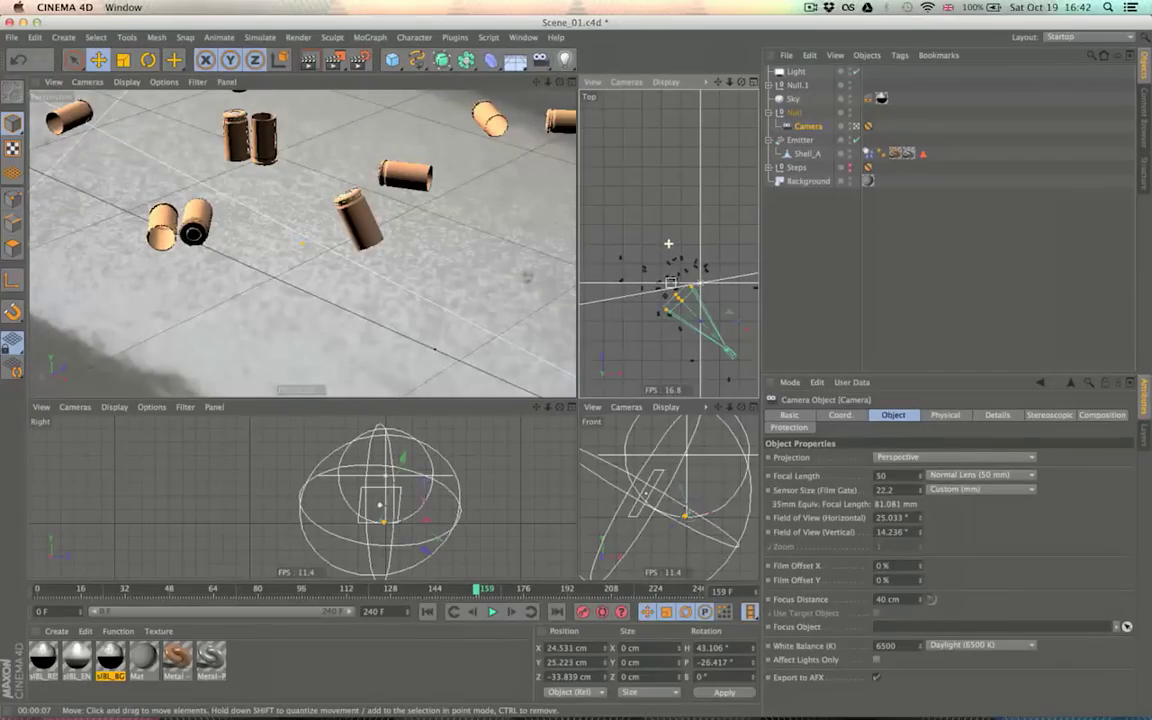
{"action": "right_click_drag", "start_coordinate": [678, 304], "coordinate": [692, 305], "text": "alt"}
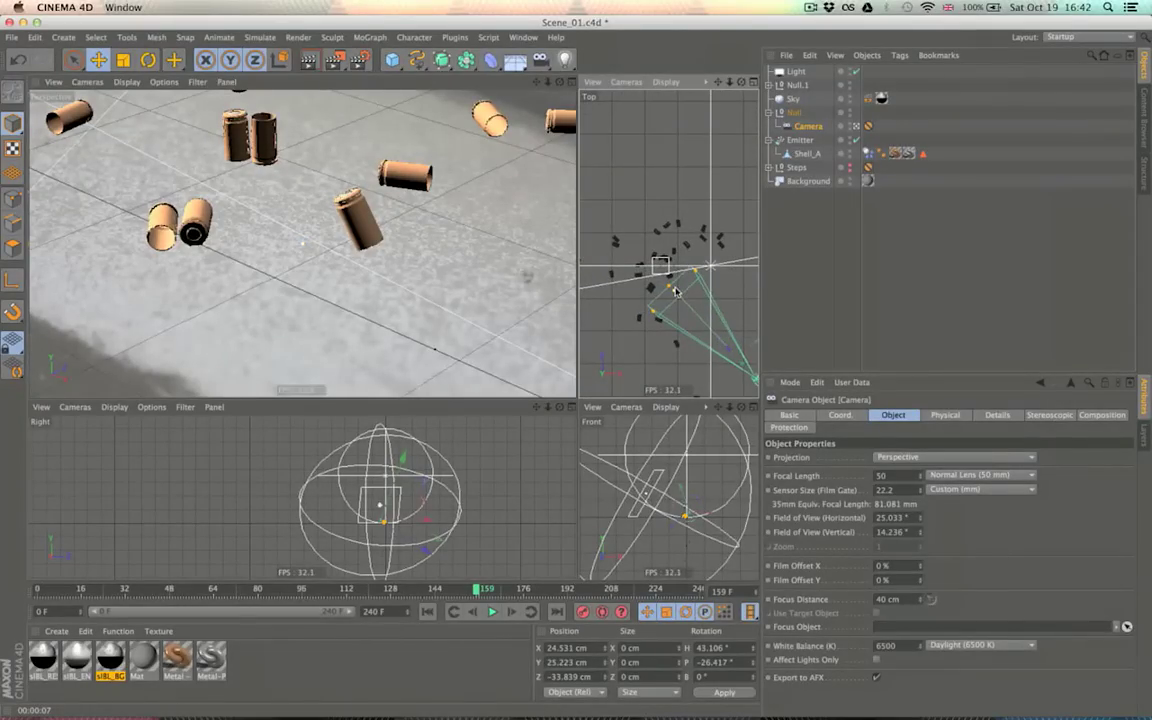
{"action": "left_click_drag", "start_coordinate": [674, 290], "coordinate": [657, 271]}
{"action": "left_click", "coordinate": [308, 62]}
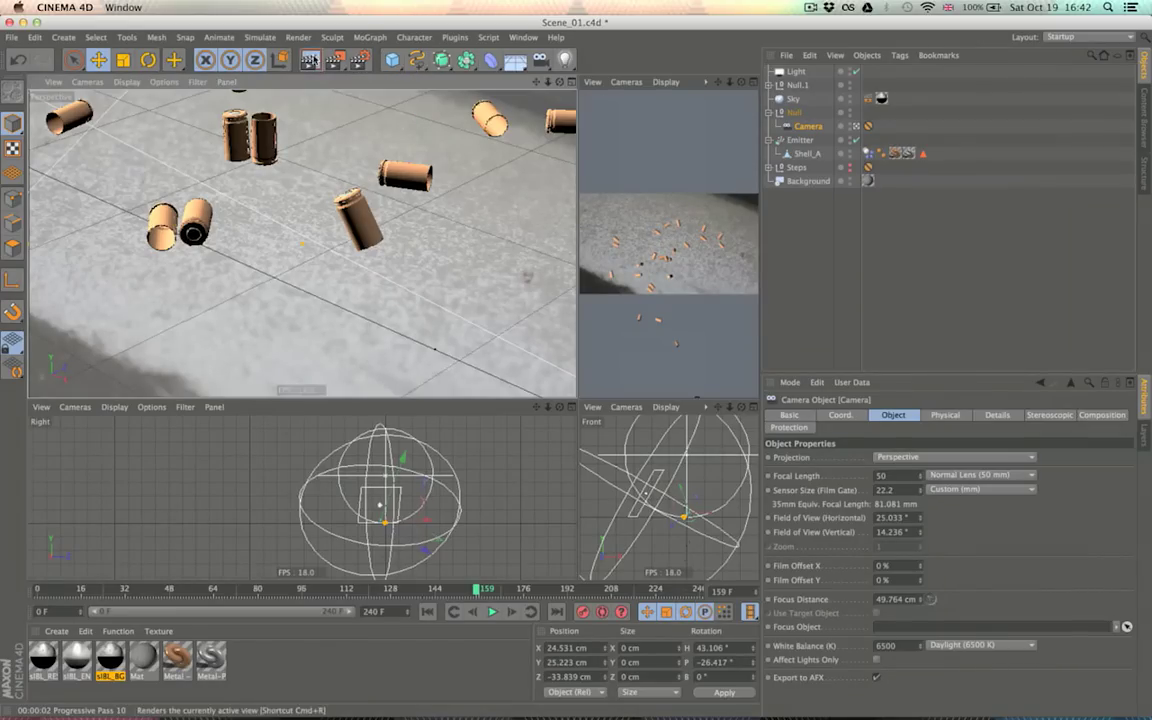
{"action": "left_click", "coordinate": [311, 60]}
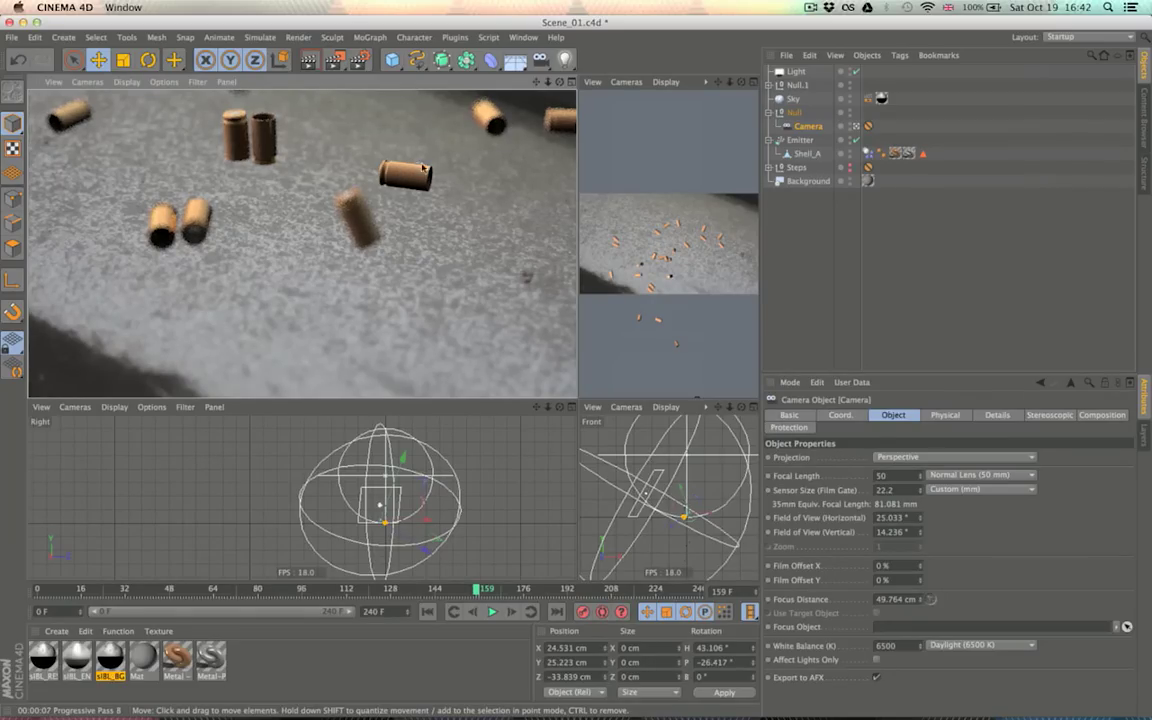
Reduce the camera's Focus Distance by 3 cm to 46.764 cm and render the view
{"action": "left_click", "coordinate": [911, 600]}
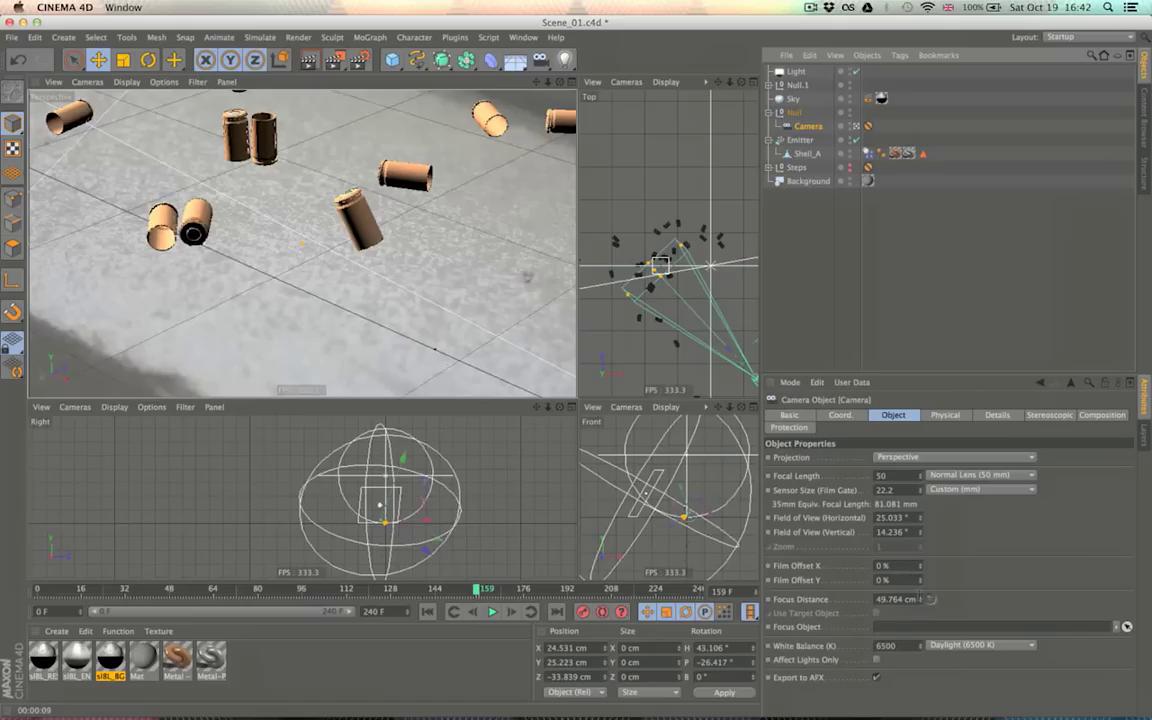
{"action": "left_click", "coordinate": [921, 602]}
{"action": "left_click", "coordinate": [921, 602]}
{"action": "left_click", "coordinate": [921, 602]}
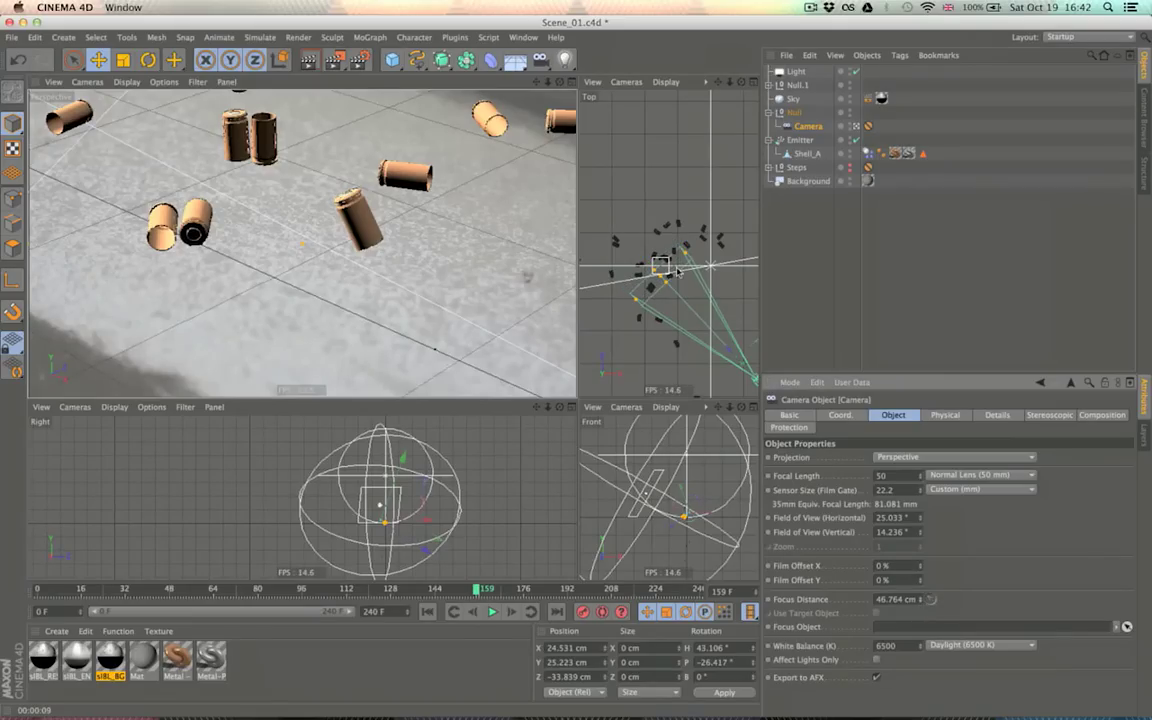
{"action": "left_click", "coordinate": [309, 62]}
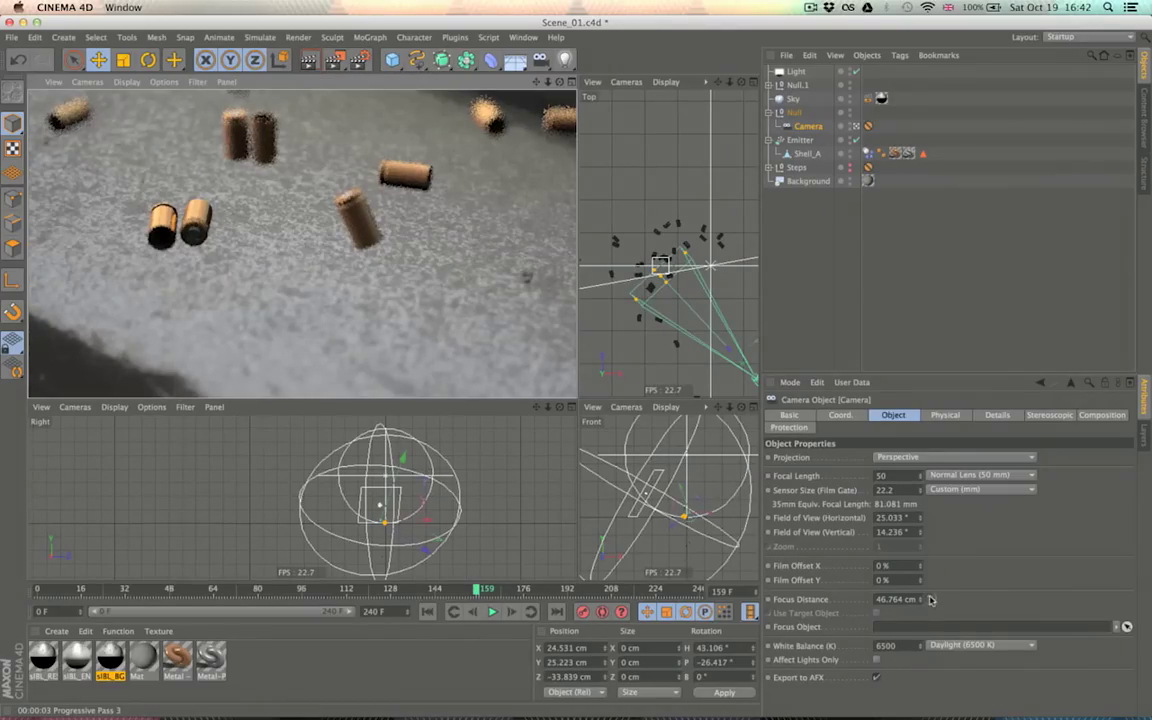
Set the camera's Focus Distance to 48 cm and render the view
{"action": "left_click", "coordinate": [899, 598]}
{"action": "type", "text": "48"}
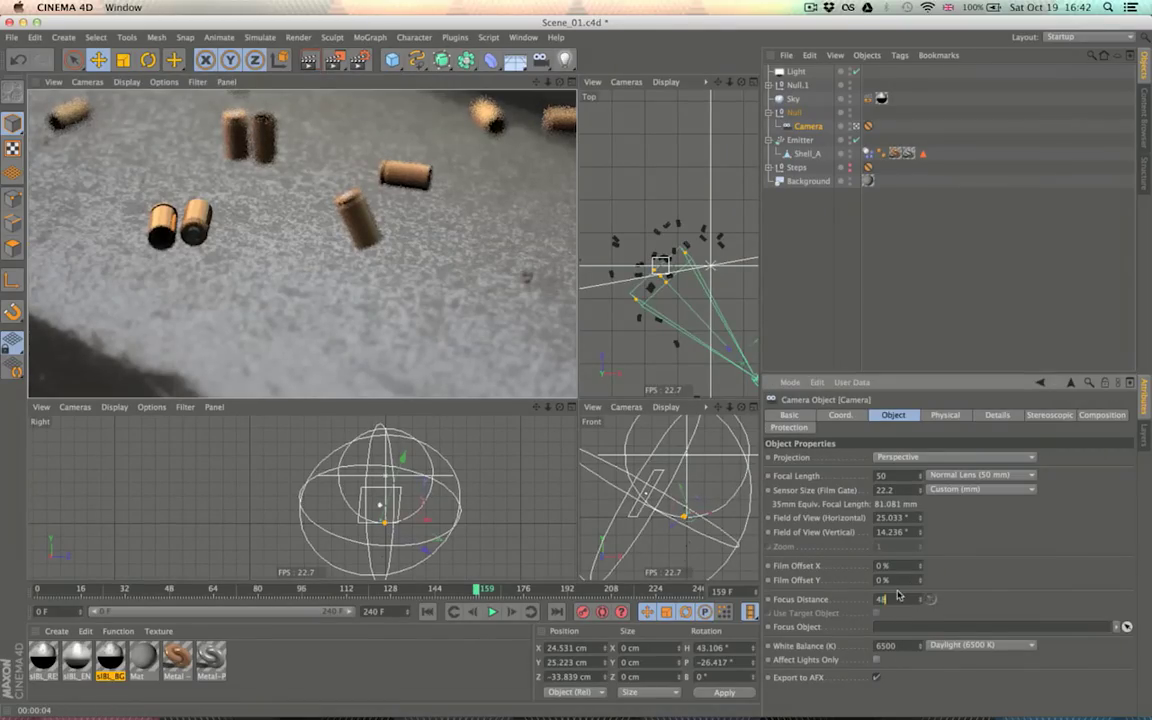
{"action": "key", "text": "Return"}
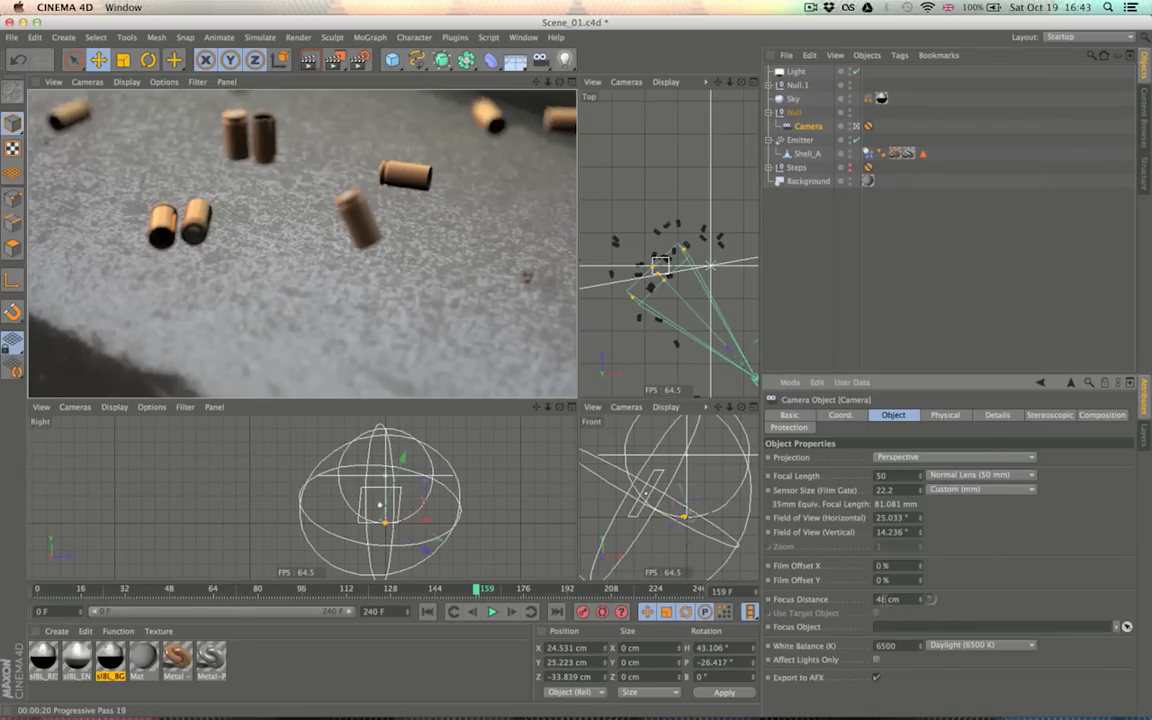
Set the camera's Focus Distance to 47.5 cm and render the perspective view
{"action": "left_click_drag", "start_coordinate": [882, 600], "coordinate": [914, 601]}
{"action": "type", "text": "7.5"}
{"action": "key", "text": "Return"}
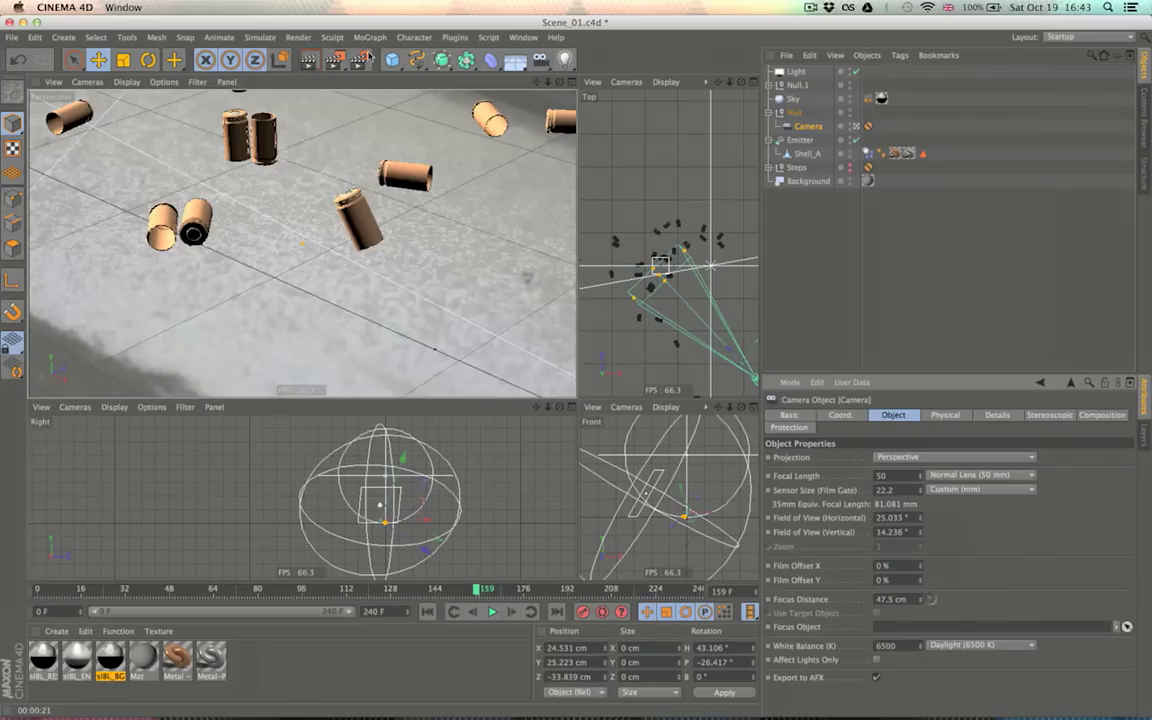
{"action": "left_click", "coordinate": [309, 65]}
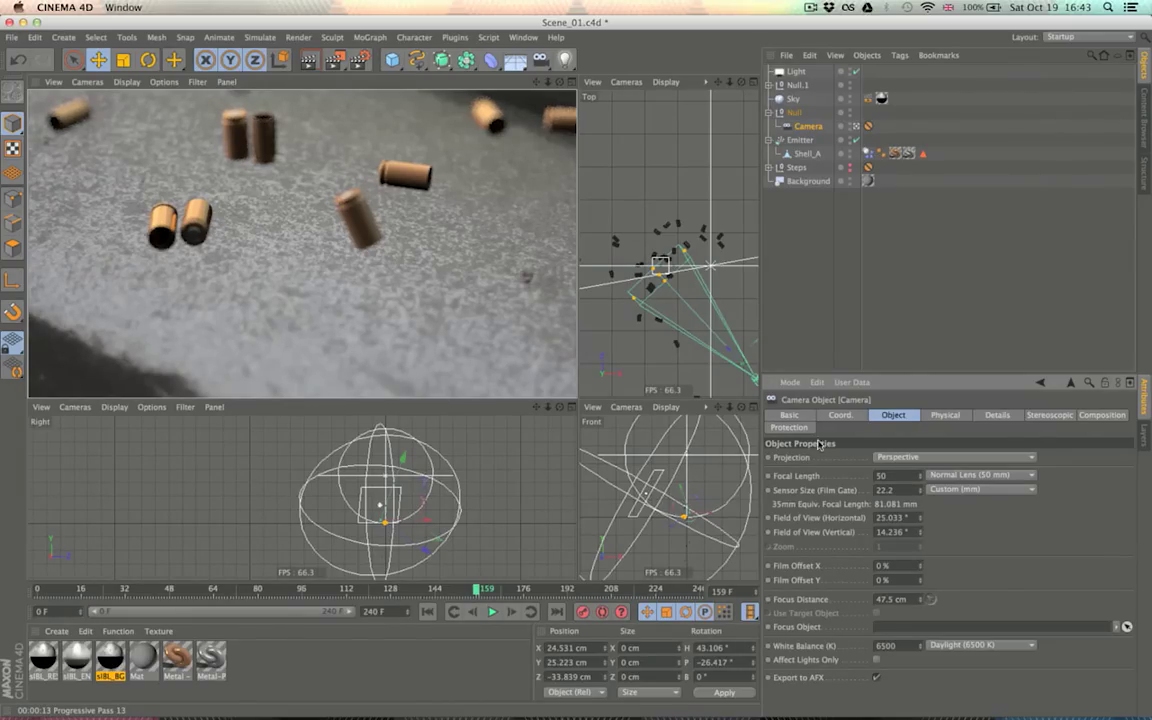
Set the camera's physical F-Stop to f/2.2 and render the perspective view
{"action": "left_click", "coordinate": [944, 414]}
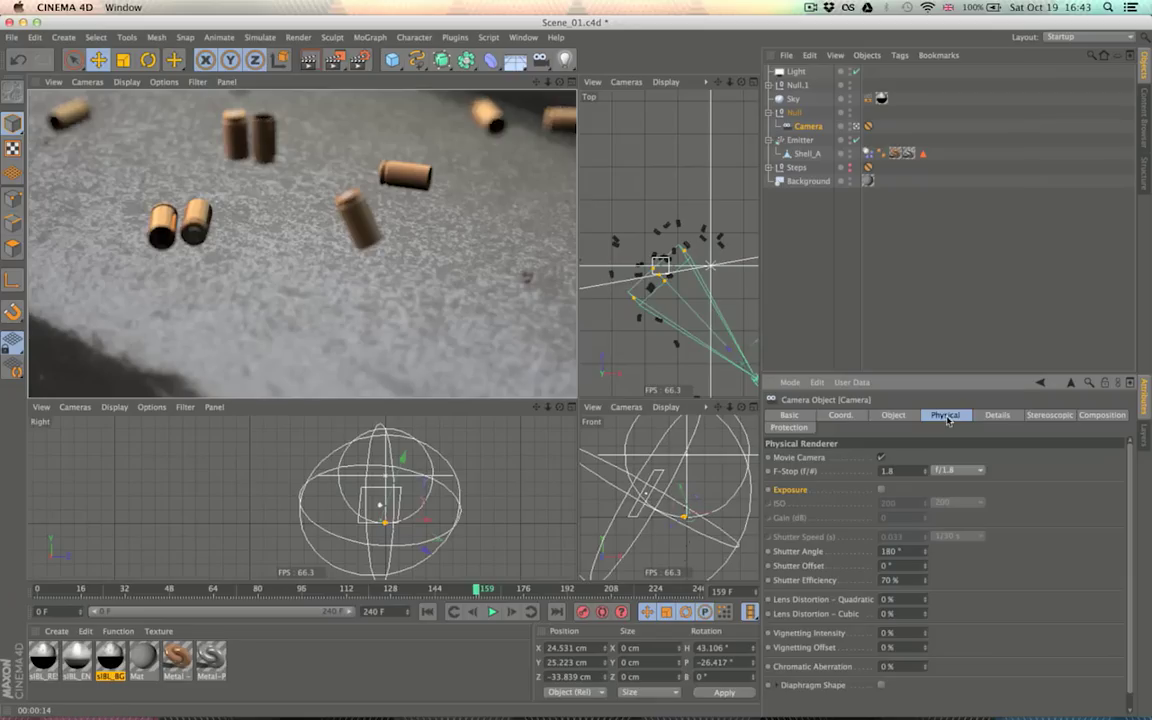
{"action": "left_click", "coordinate": [950, 471]}
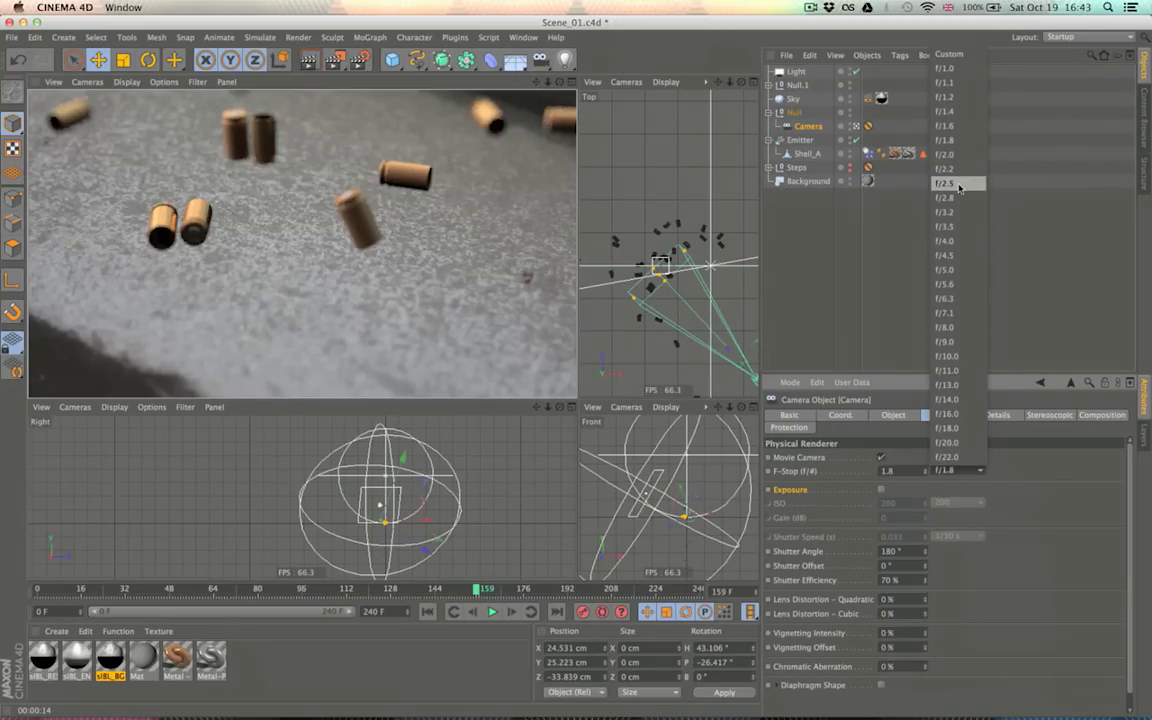
{"action": "left_click", "coordinate": [1077, 269]}
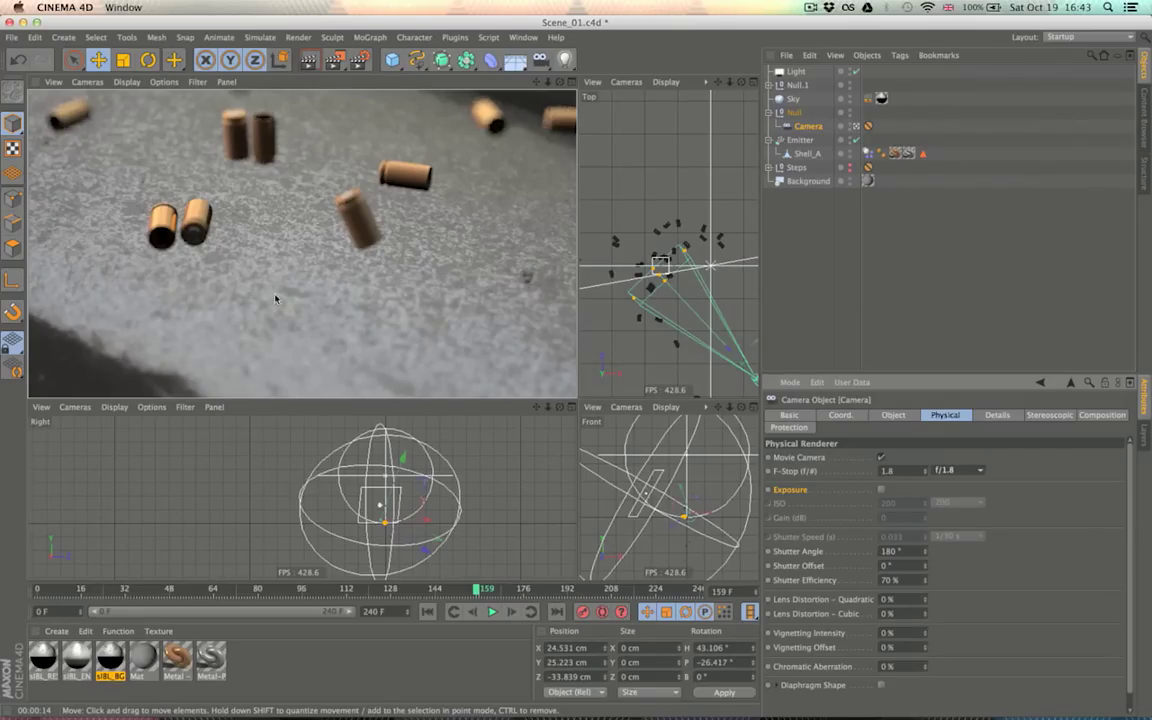
{"action": "left_click", "coordinate": [814, 129]}
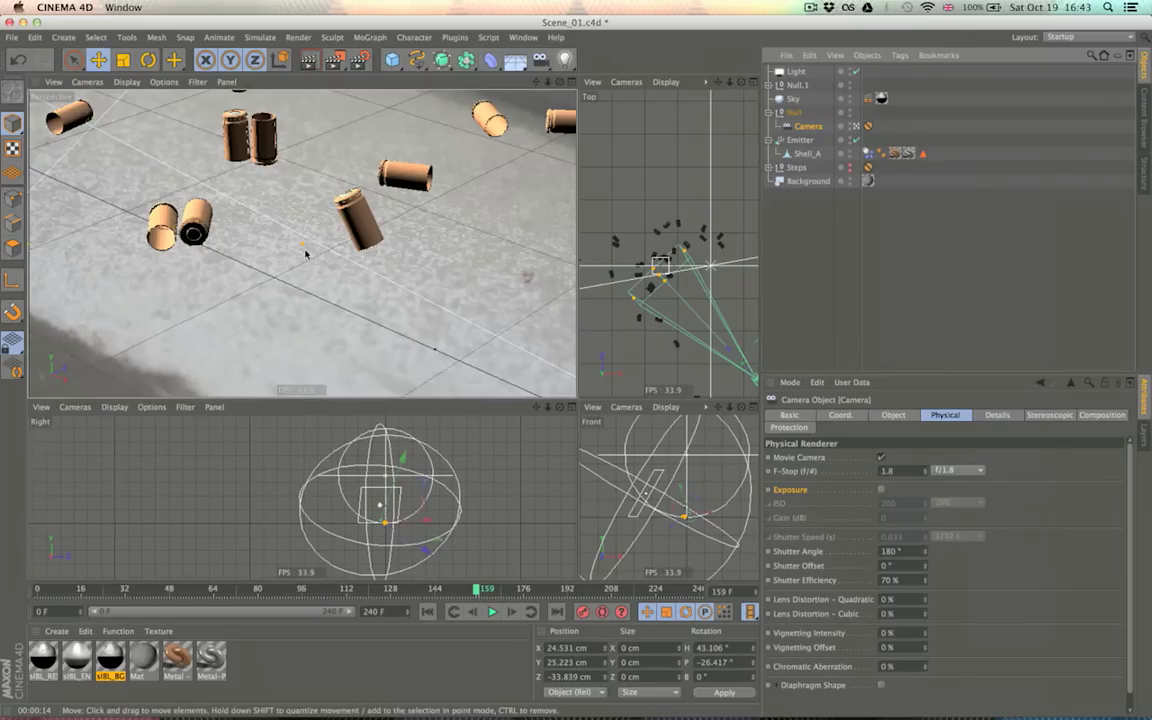
{"action": "left_click", "coordinate": [957, 470]}
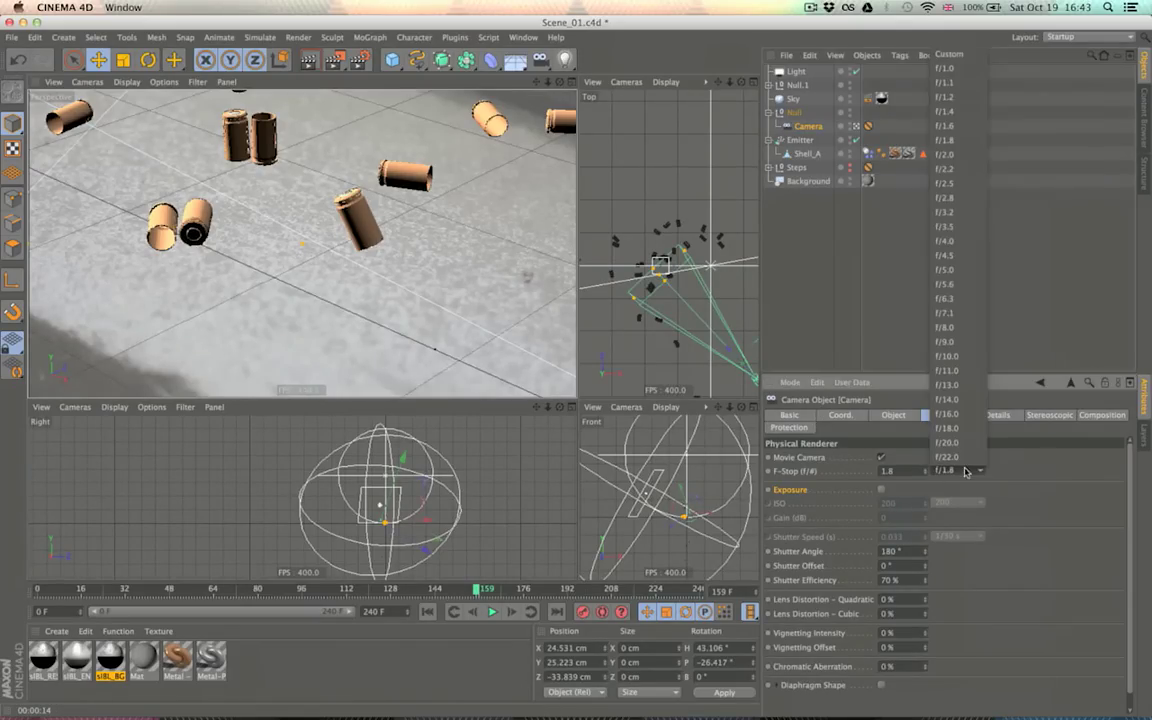
{"action": "left_click", "coordinate": [958, 170]}
{"action": "left_click", "coordinate": [309, 61]}
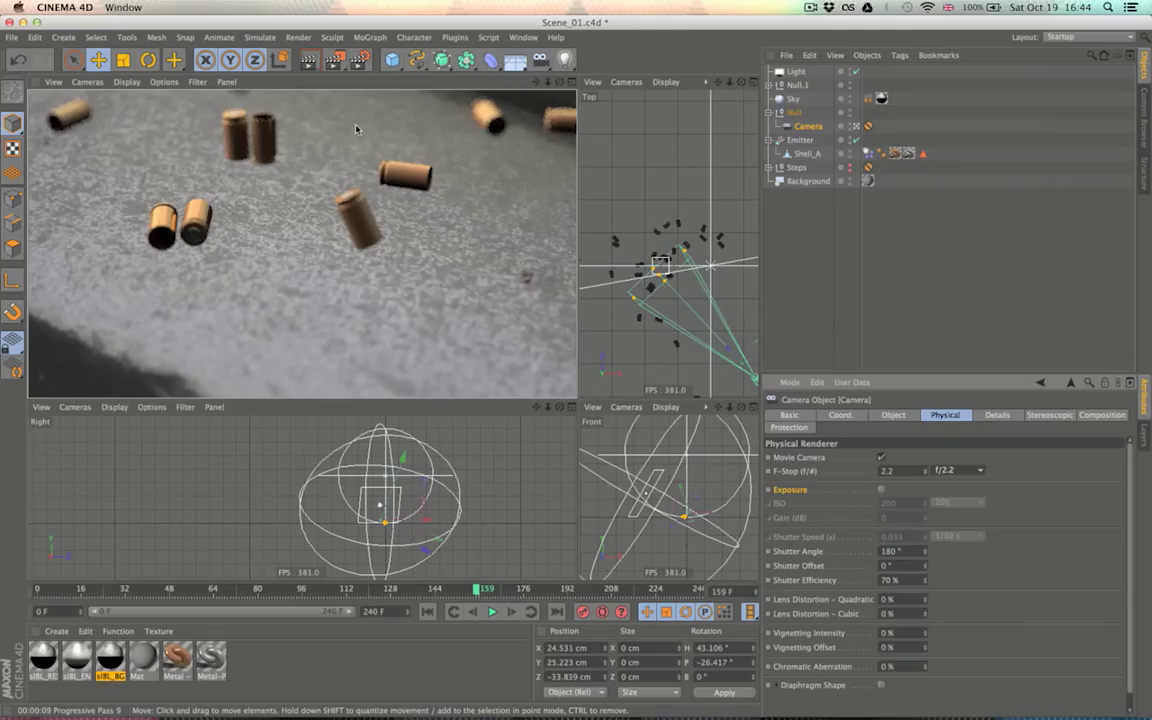
Enable Motion Blur and set the Sampler to Adaptive in the Physical render settings
{"action": "left_click", "coordinate": [926, 225]}
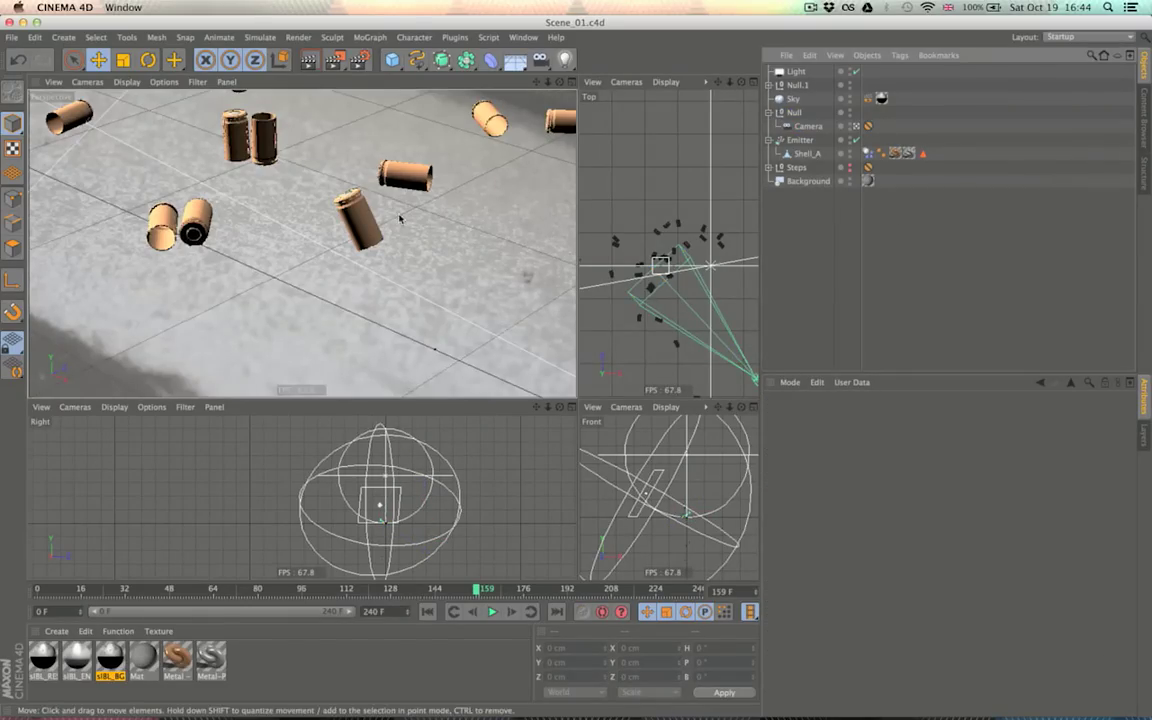
{"action": "left_click", "coordinate": [360, 61]}
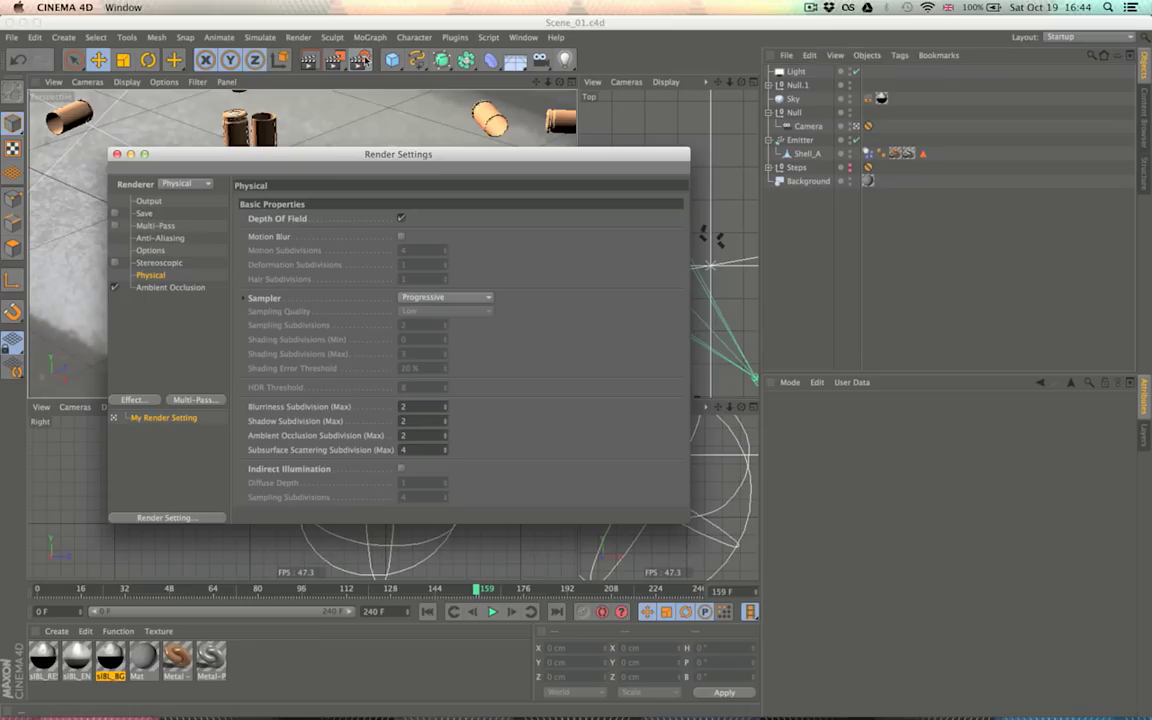
{"action": "left_click", "coordinate": [401, 236]}
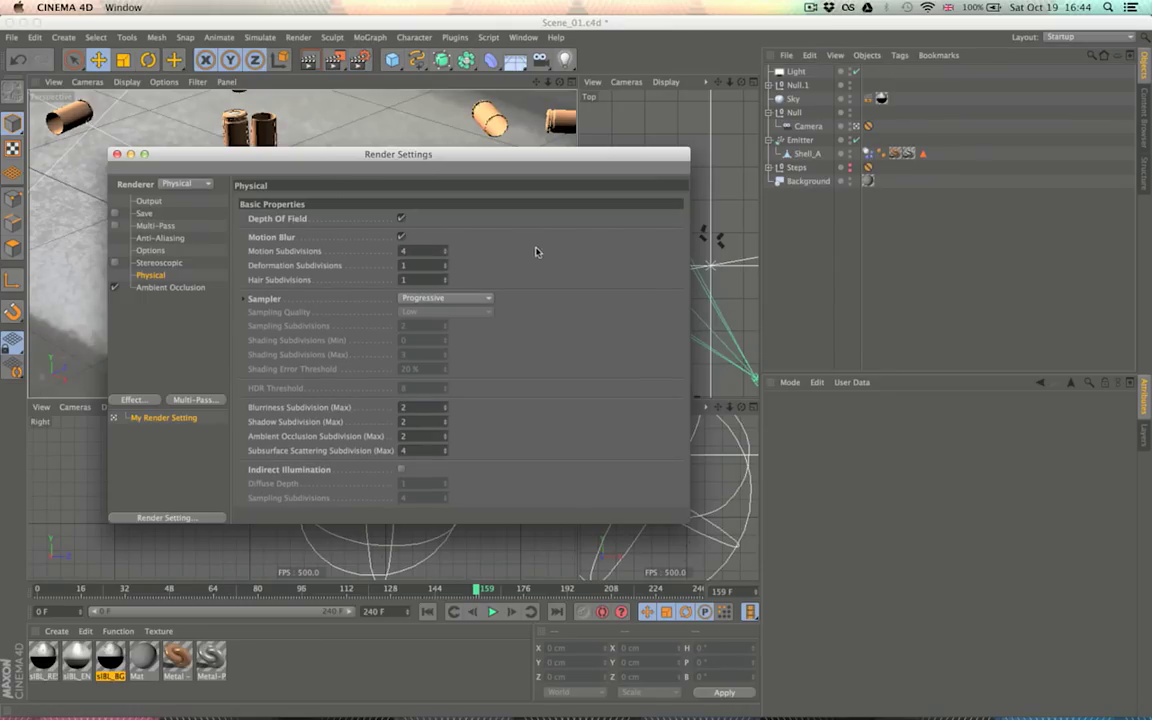
{"action": "left_click", "coordinate": [443, 299]}
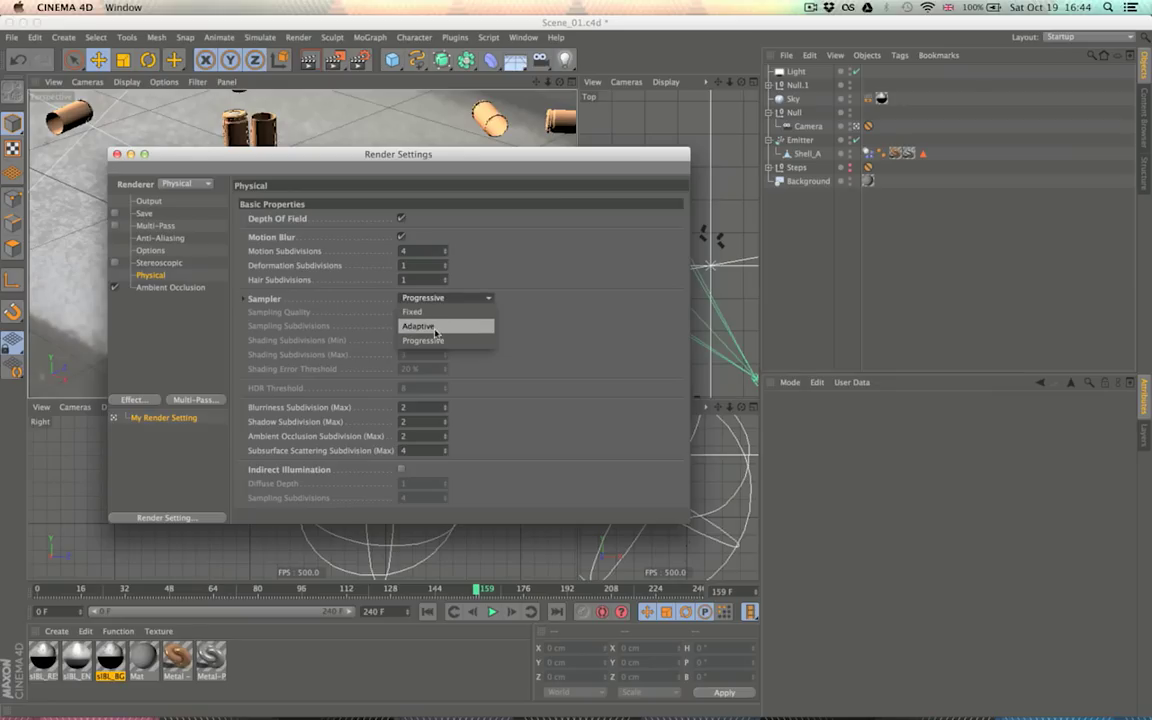
{"action": "left_click", "coordinate": [435, 328]}
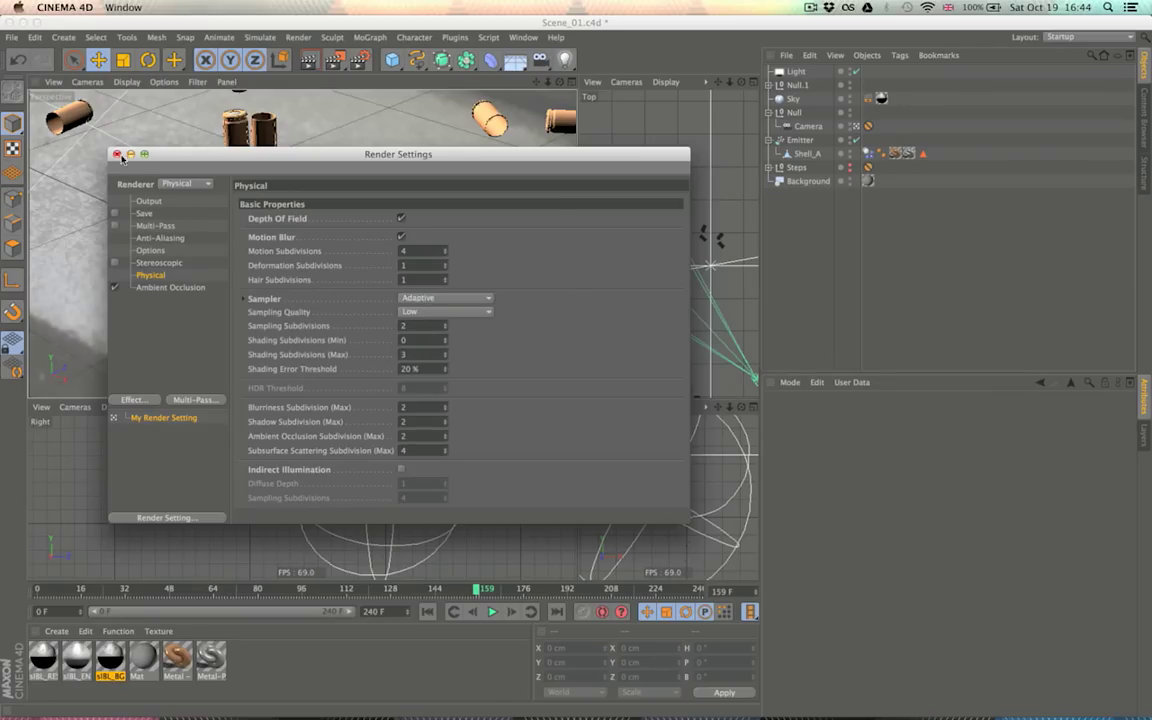
{"action": "left_click", "coordinate": [116, 154]}
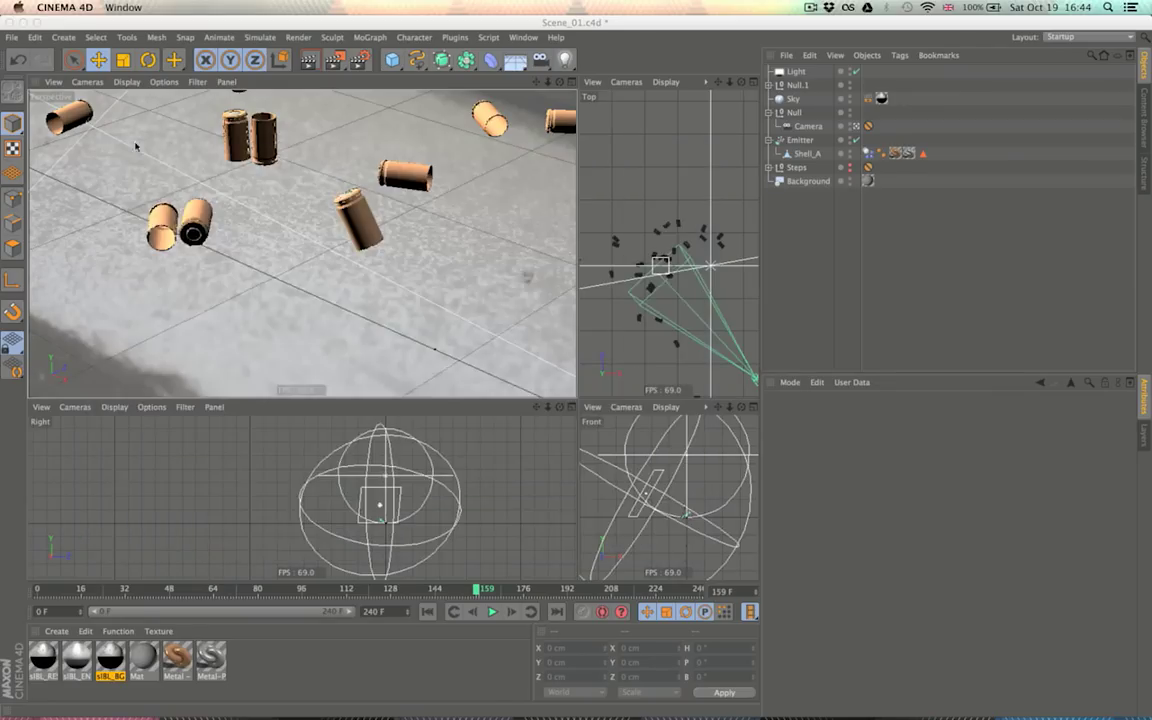
Hide the Background object in the editor and in renders, and test-render the perspective view
{"action": "left_click", "coordinate": [850, 180]}
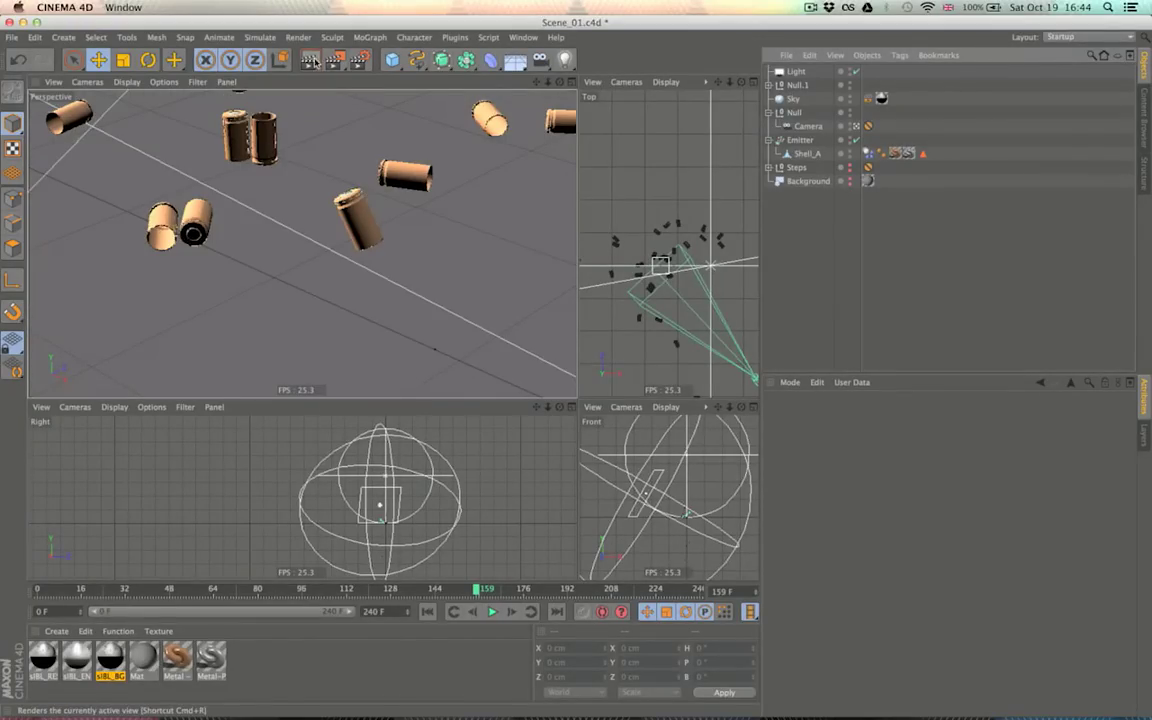
{"action": "left_click", "coordinate": [313, 62]}
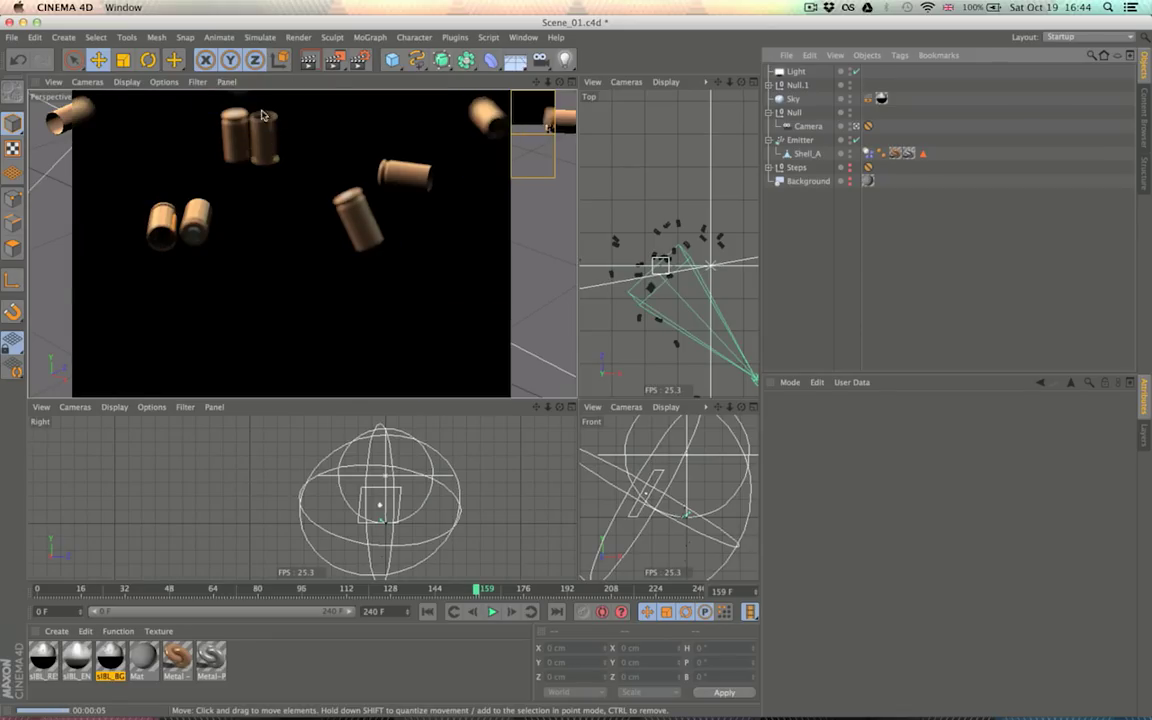
Set the Adaptive sampler's Sampling Quality to Medium and render the shells in the perspective view
{"action": "left_click", "coordinate": [355, 62]}
{"action": "left_click", "coordinate": [445, 311]}
{"action": "left_click", "coordinate": [405, 330]}
{"action": "left_click", "coordinate": [337, 62]}
{"action": "left_click", "coordinate": [337, 62]}
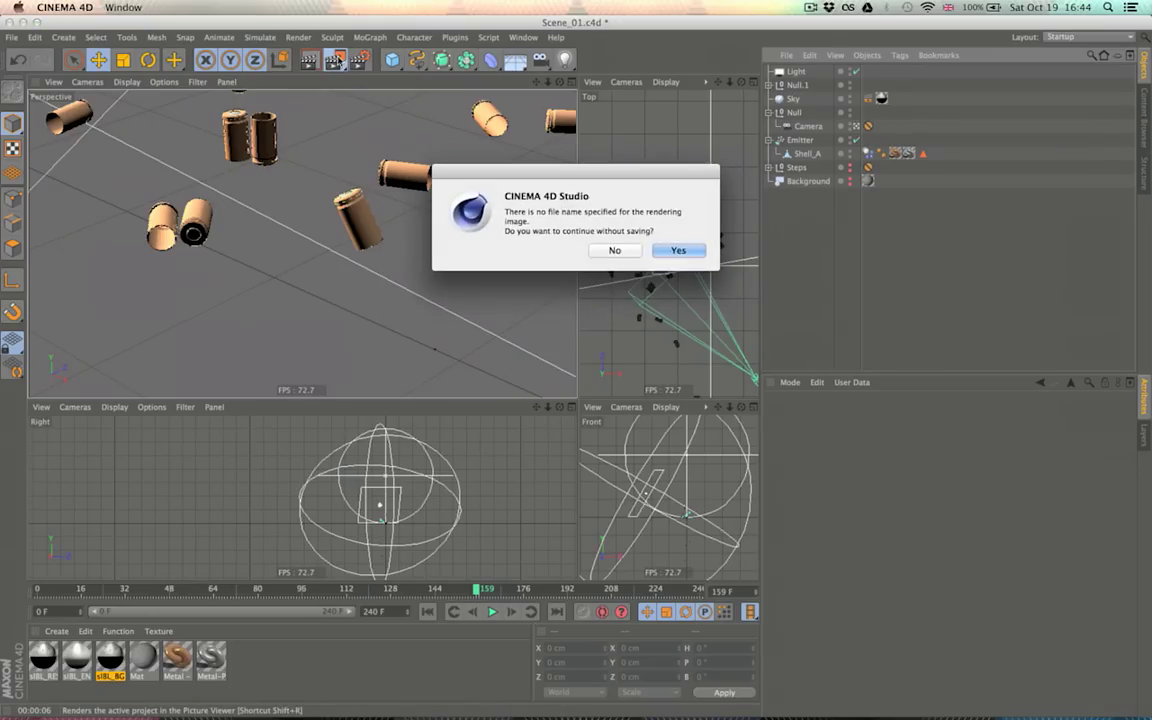
{"action": "key", "text": "Return"}
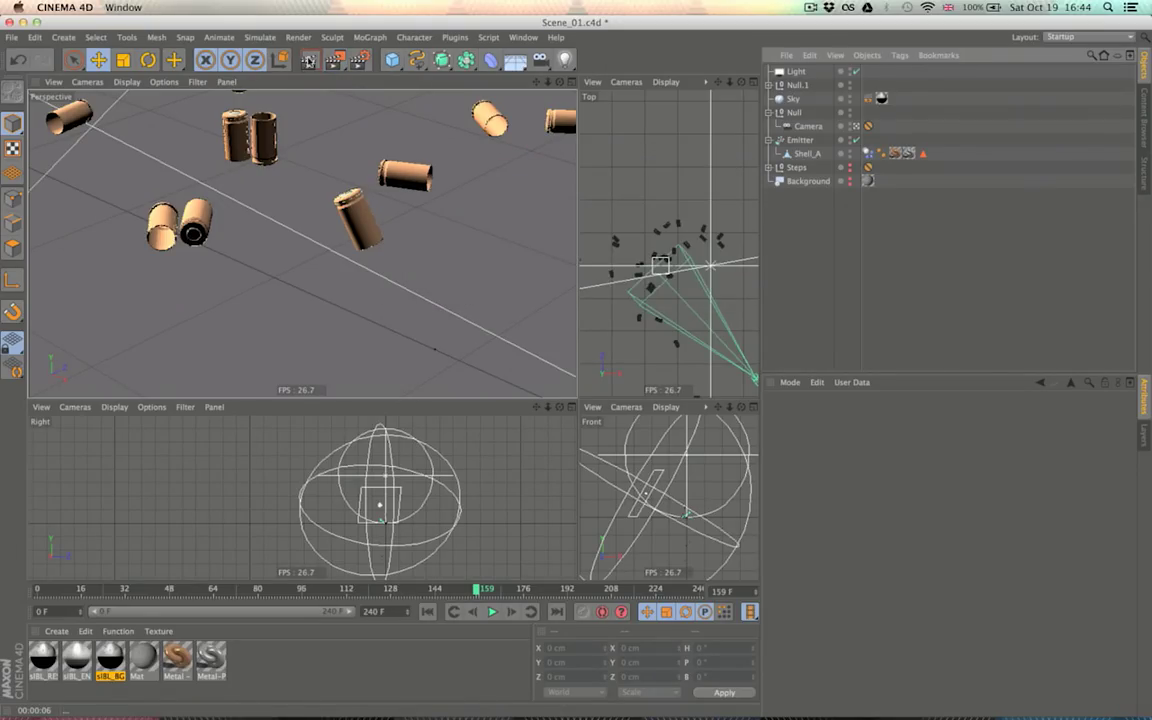
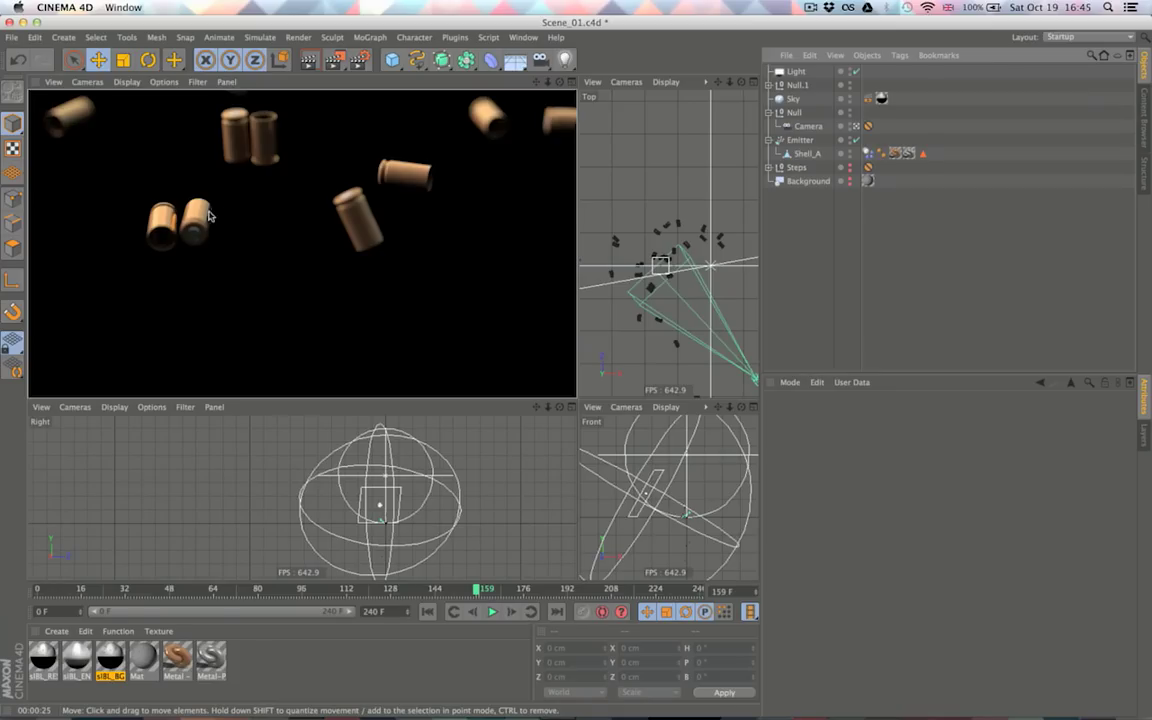
Make the Background object visible again and review the output size and frame range in the render settings
{"action": "left_click", "coordinate": [851, 277]}
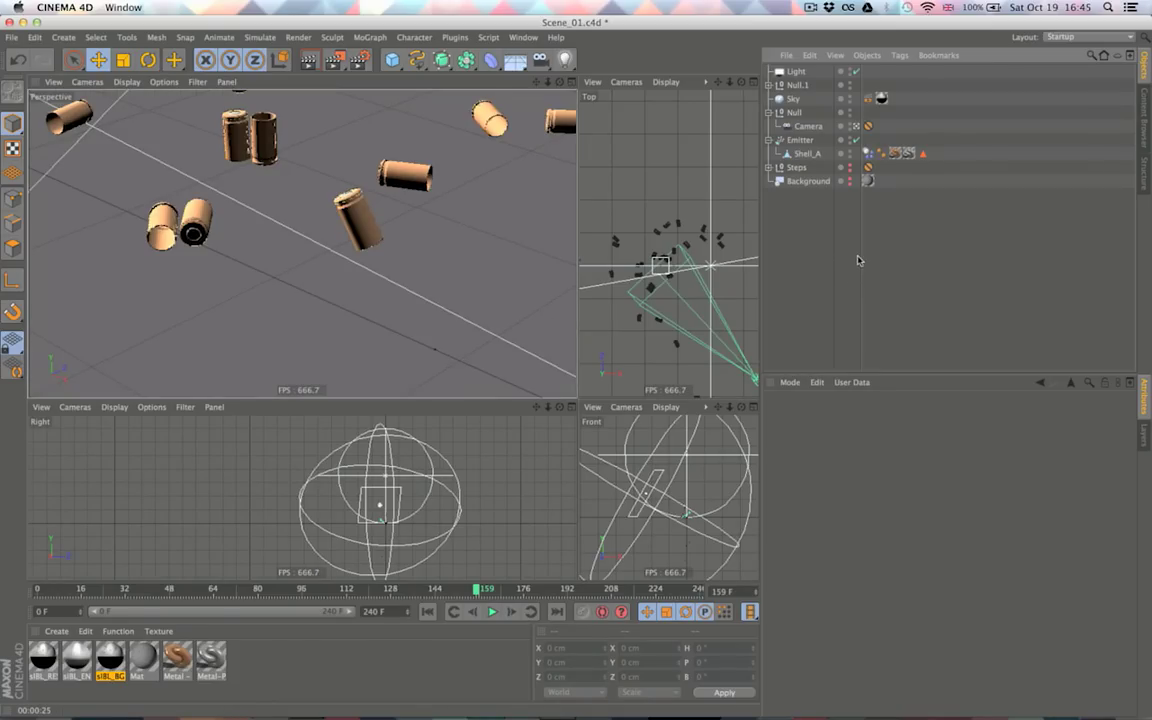
{"action": "left_click", "coordinate": [851, 182]}
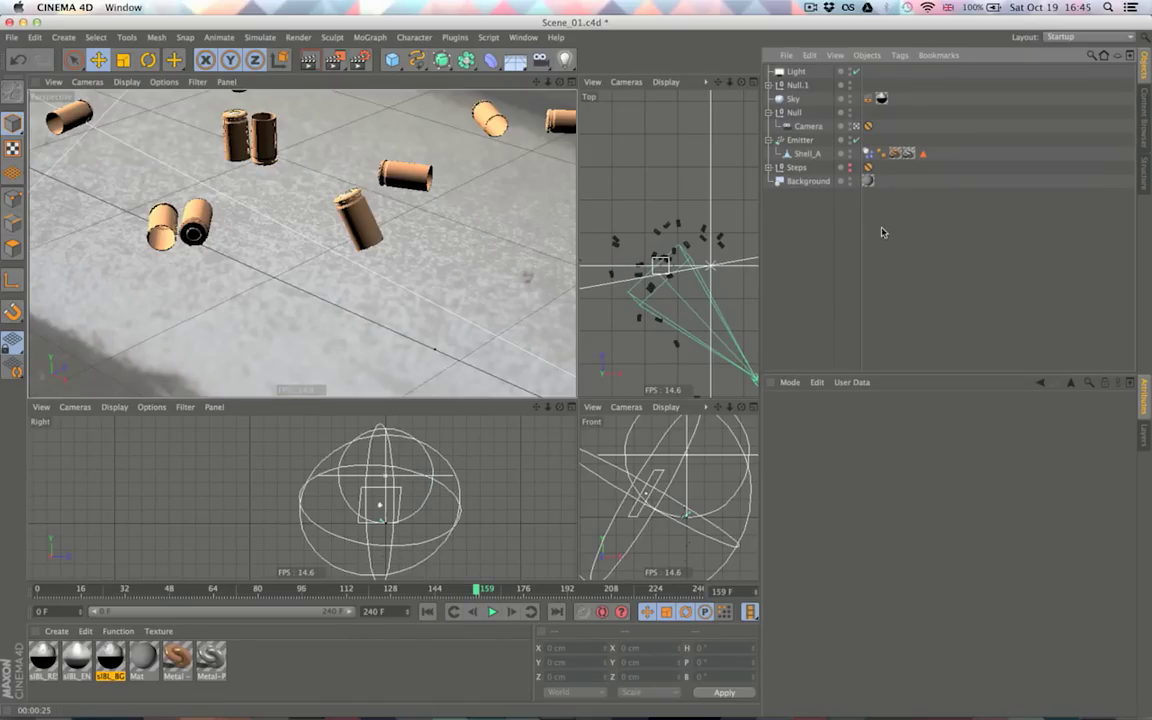
{"action": "left_click", "coordinate": [359, 61]}
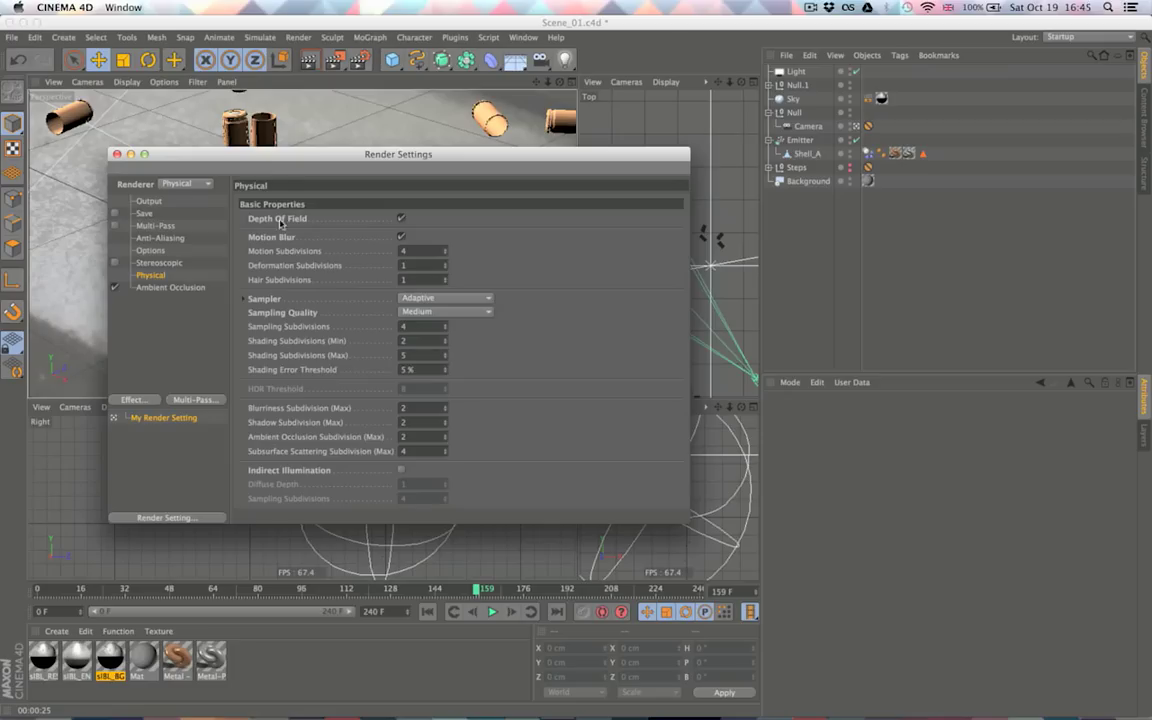
{"action": "left_click", "coordinate": [149, 202]}
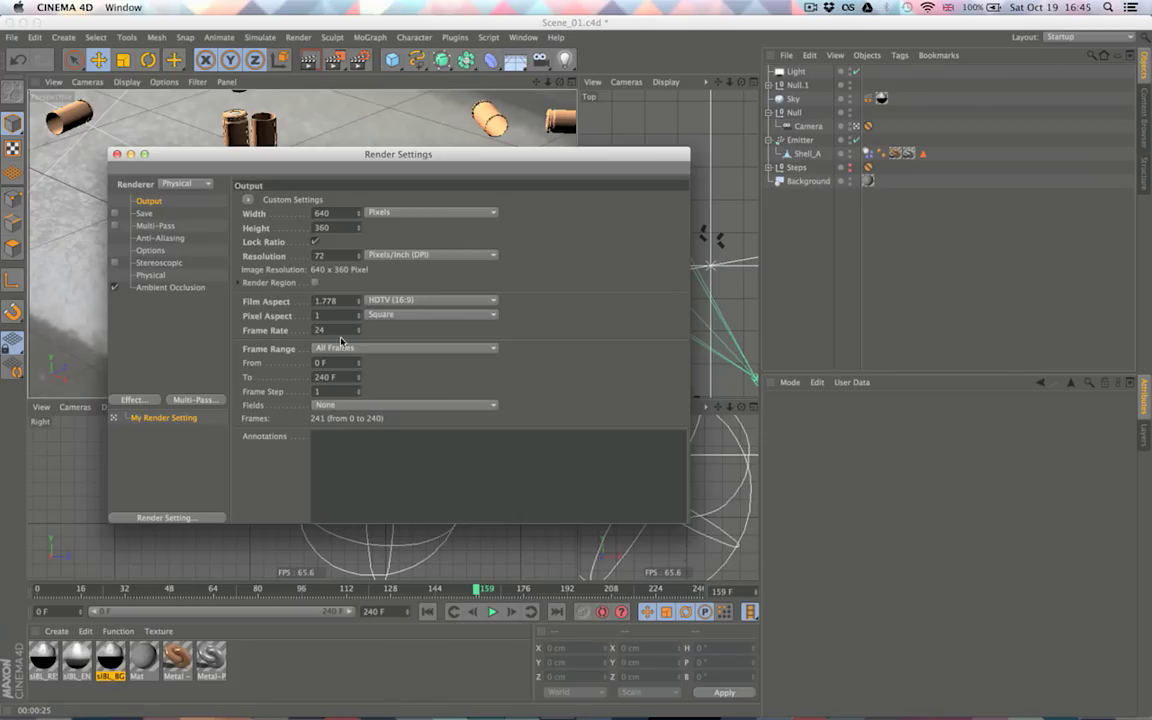
{"action": "left_click", "coordinate": [116, 155]}
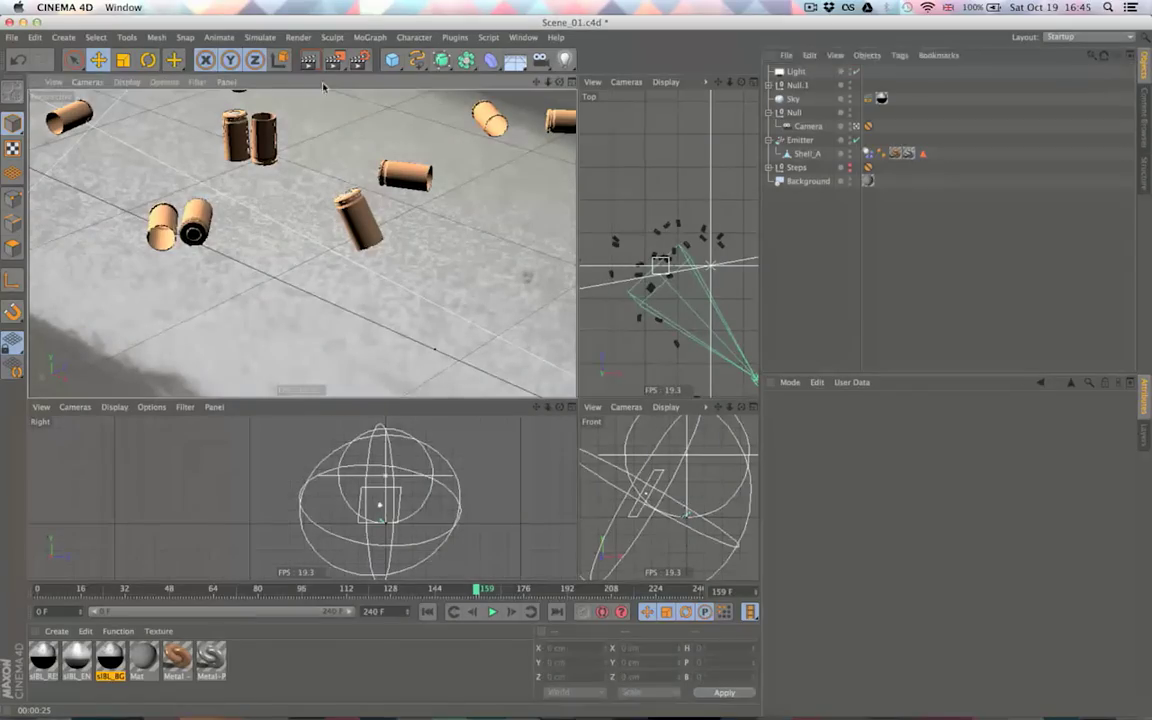
Play the animation from its first frame and scrub back to frame 20, just before the shells enter the view
{"action": "left_click", "coordinate": [428, 613]}
{"action": "left_click", "coordinate": [491, 613]}
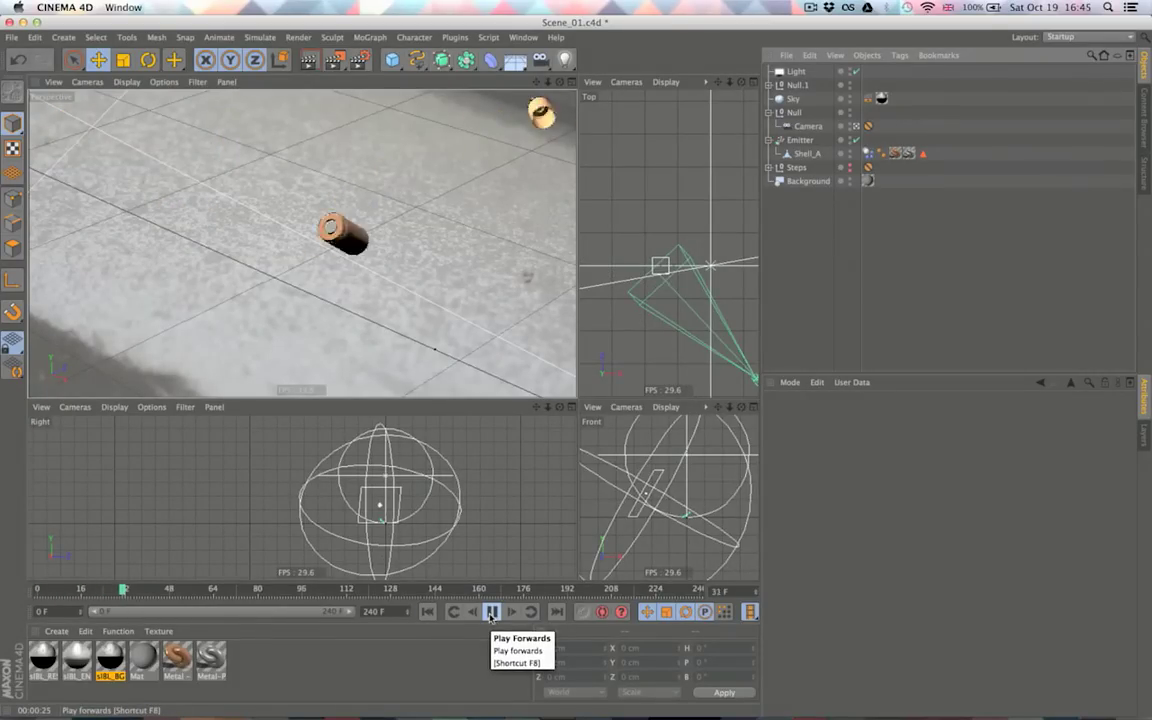
{"action": "left_click", "coordinate": [491, 614]}
{"action": "left_click_drag", "start_coordinate": [130, 589], "coordinate": [93, 594]}
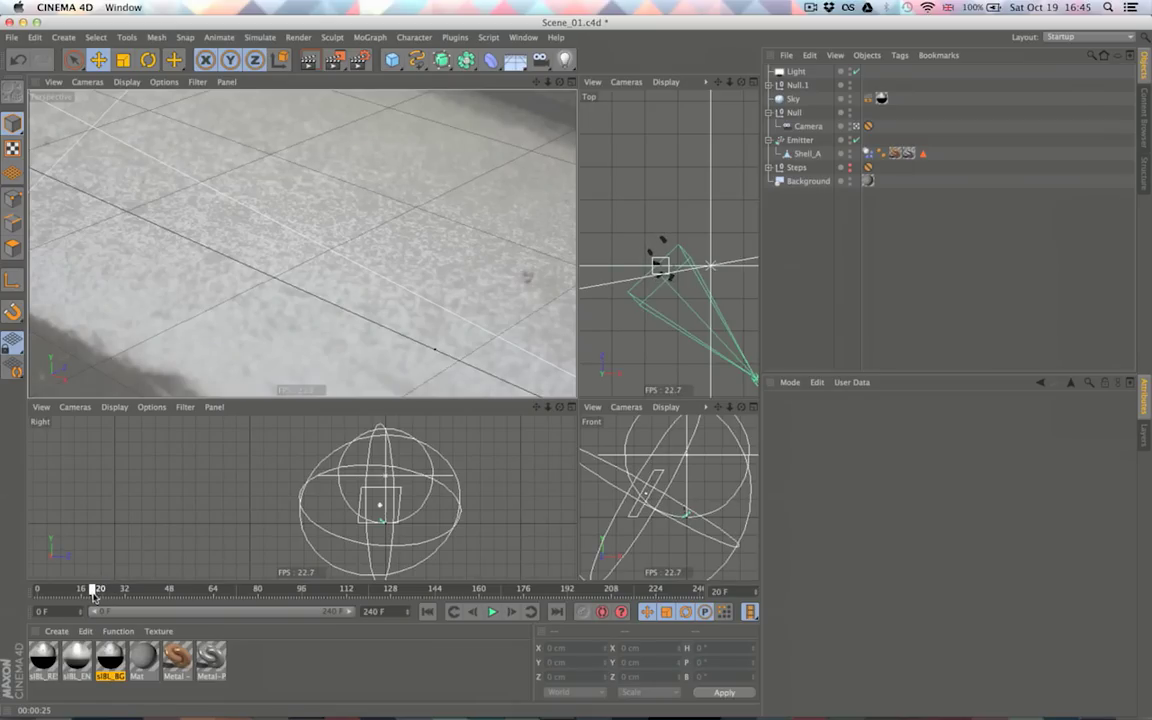
{"action": "left_click", "coordinate": [358, 60]}
{"action": "left_click", "coordinate": [334, 350]}
{"action": "left_click", "coordinate": [458, 392]}
{"action": "key", "text": "super+w"}
Set the start frame of the project timeline to 20
{"action": "left_click", "coordinate": [53, 612]}
{"action": "type", "text": "20"}
{"action": "key", "text": "Return"}
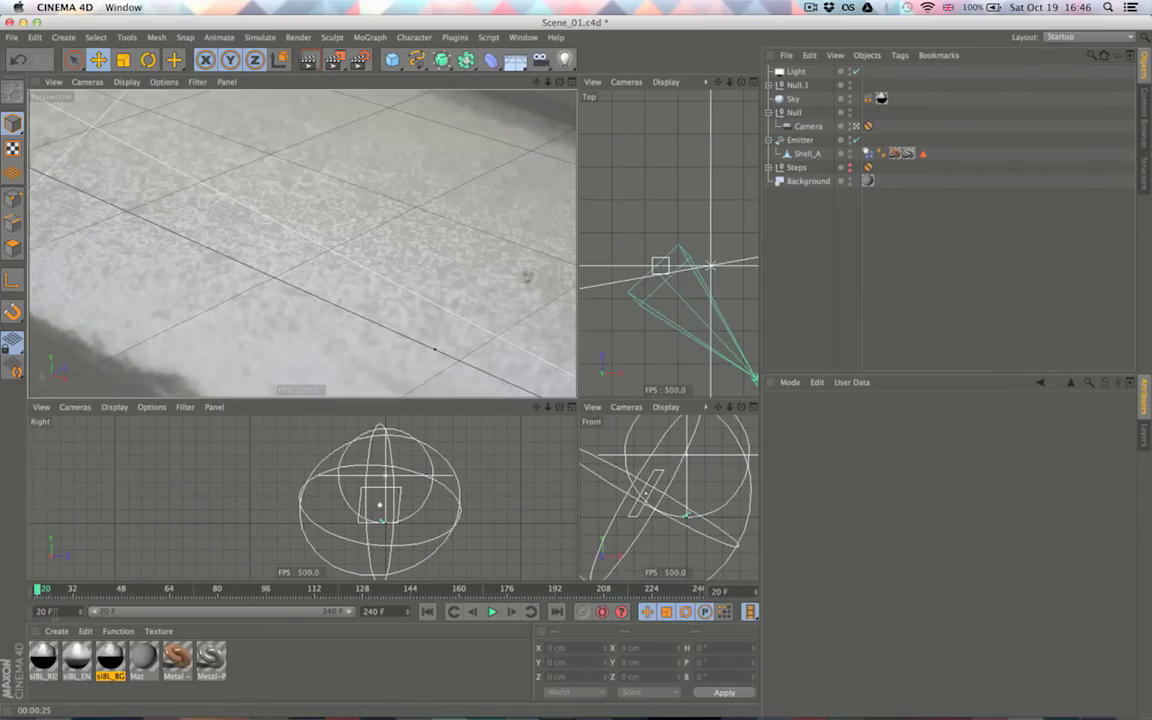
Play the animation from frame 20 and scrub through the falling shells to frame 160 to find an end point
{"action": "left_click", "coordinate": [491, 612]}
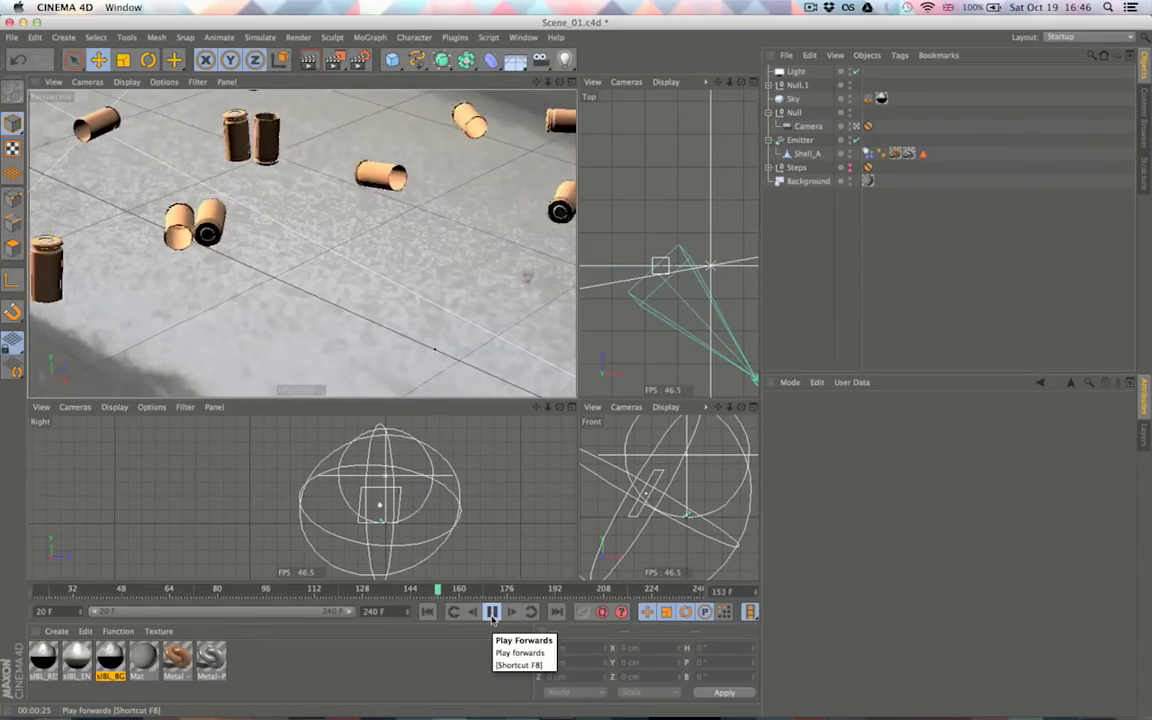
{"action": "left_click", "coordinate": [492, 614]}
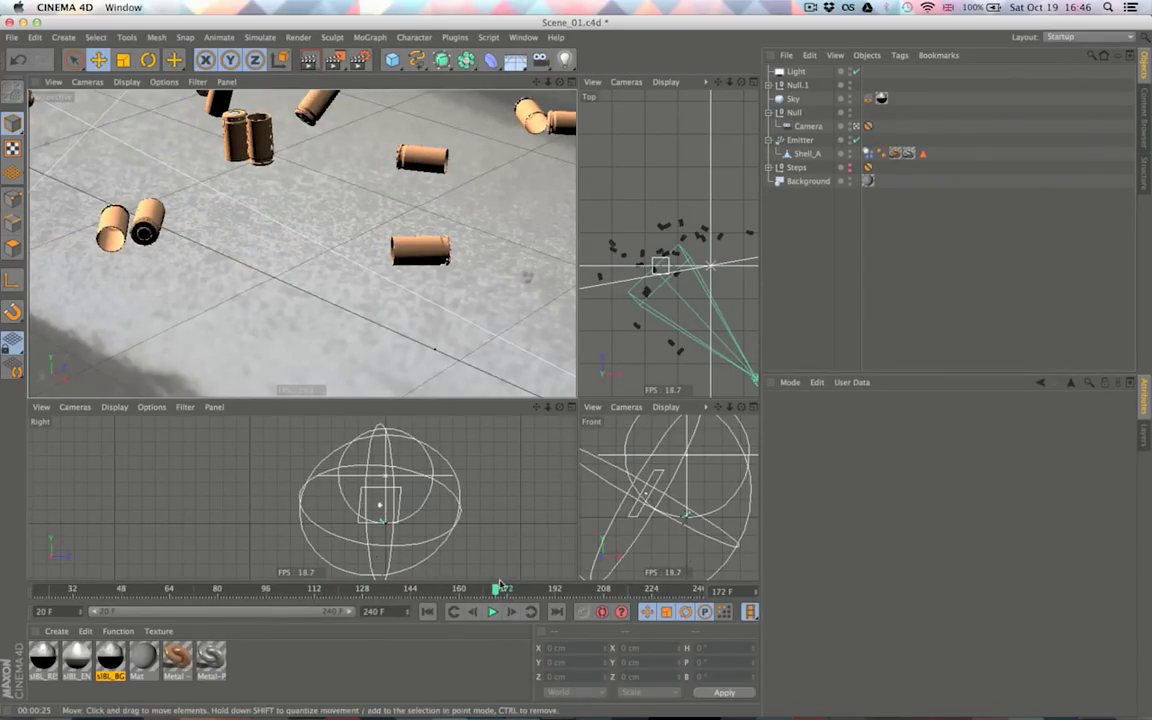
{"action": "left_click_drag", "start_coordinate": [494, 590], "coordinate": [432, 592]}
{"action": "left_click", "coordinate": [430, 613]}
{"action": "left_click", "coordinate": [499, 615]}
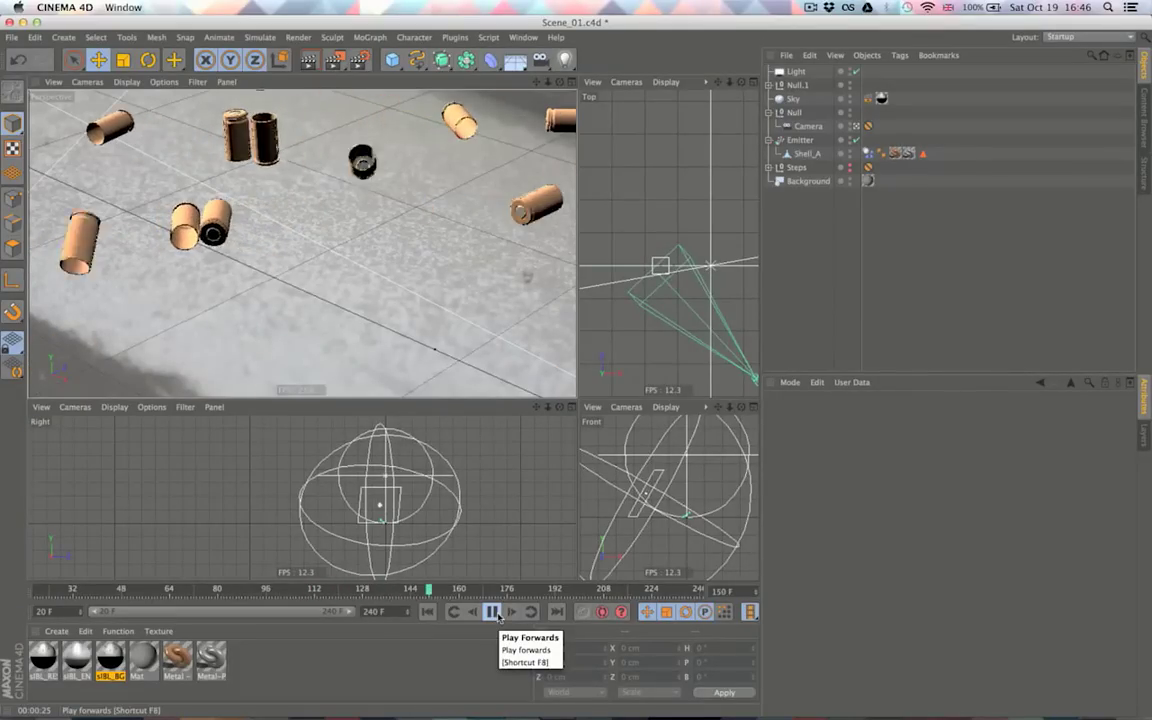
{"action": "left_click", "coordinate": [493, 613]}
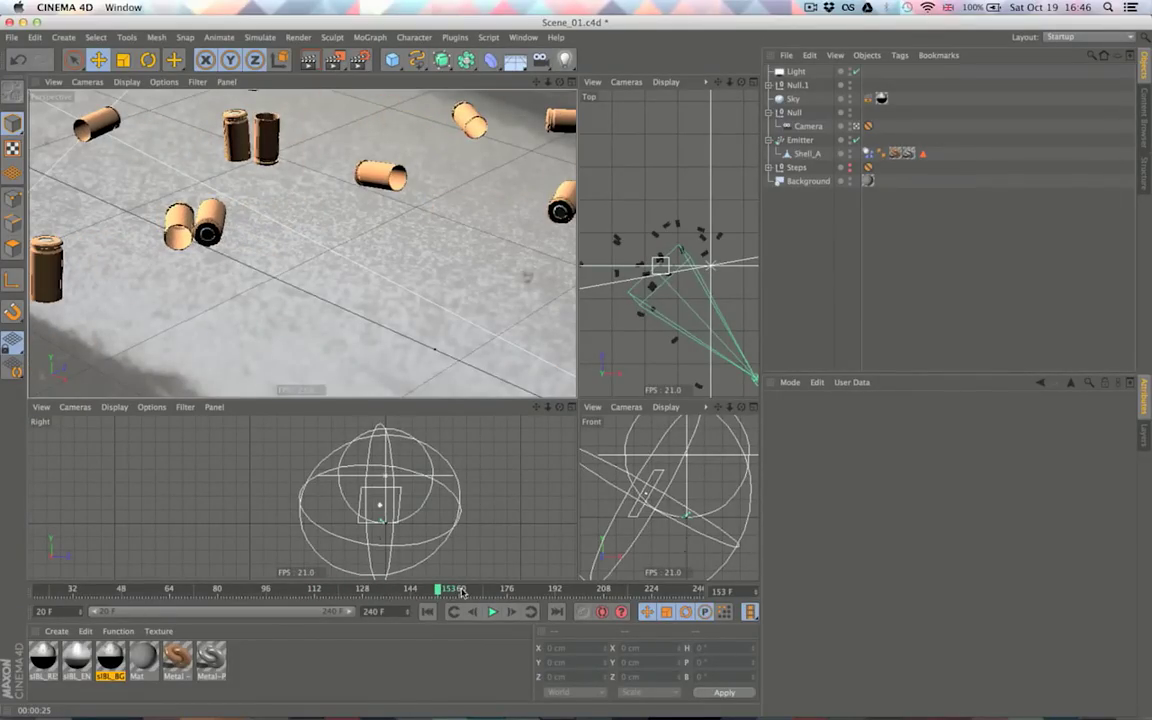
{"action": "left_click", "coordinate": [460, 590]}
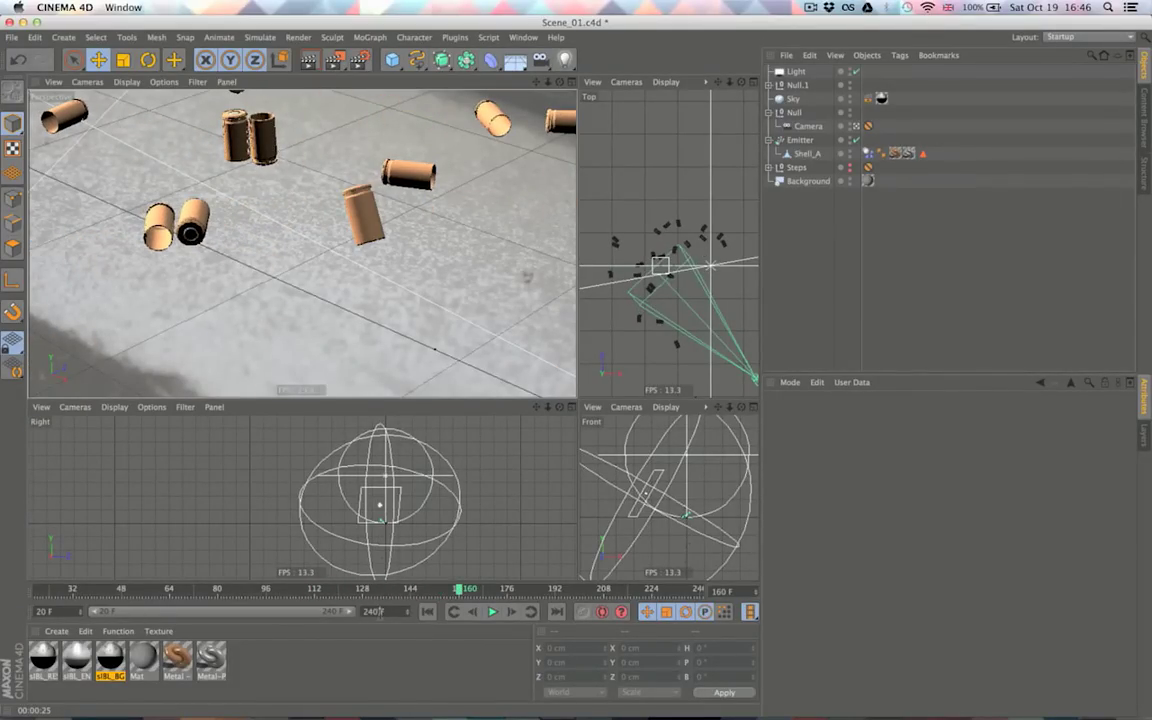
Set the end frame of the project timeline to 160 and extend it to 164
{"action": "key", "text": "Return"}
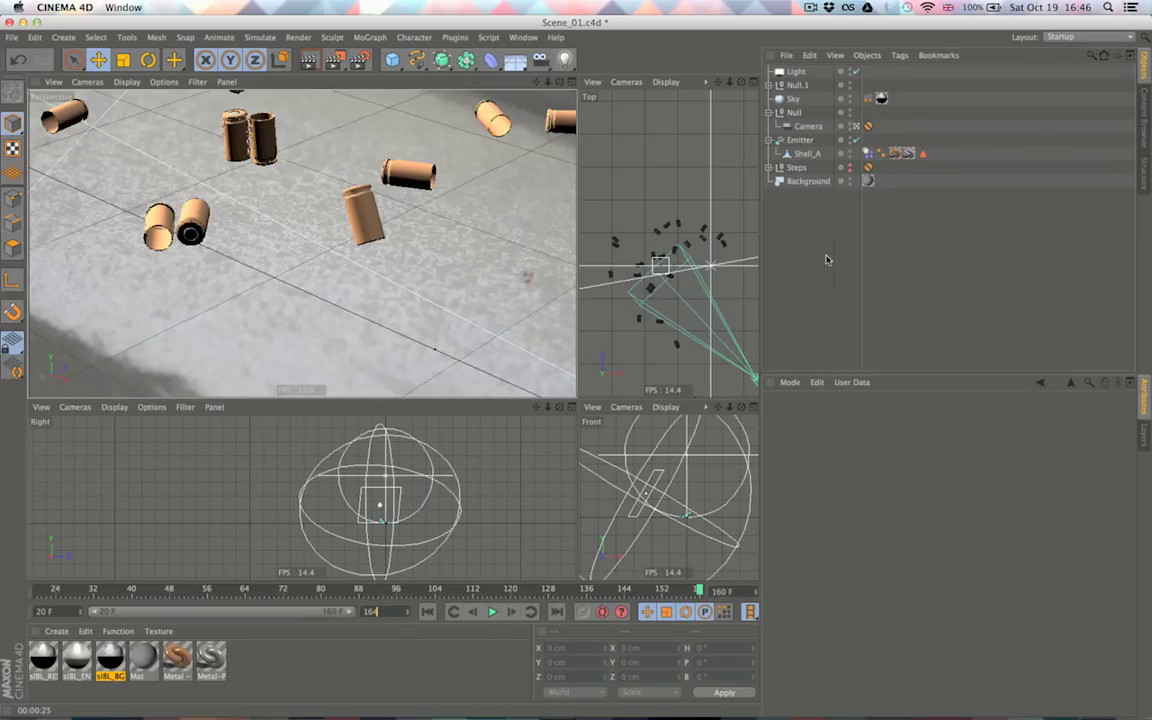
{"action": "key", "text": "Return"}
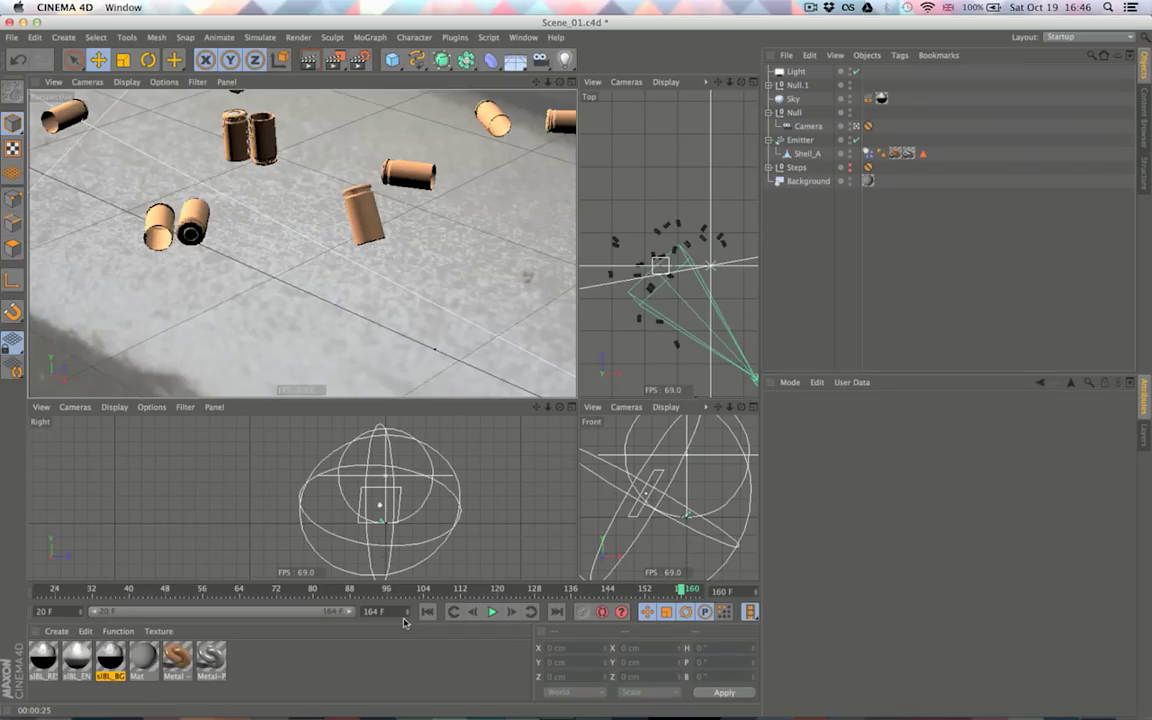
Check the output resolution and frame range in the render settings, and save the project
{"action": "left_click", "coordinate": [364, 61]}
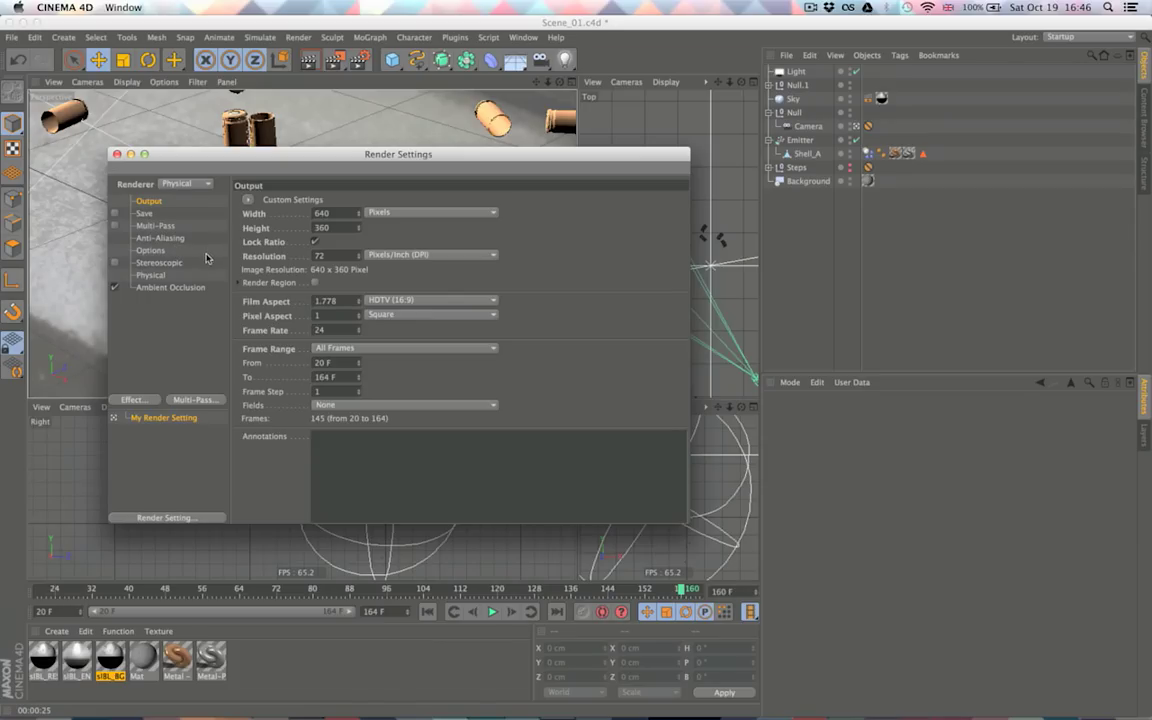
{"action": "left_click", "coordinate": [165, 300]}
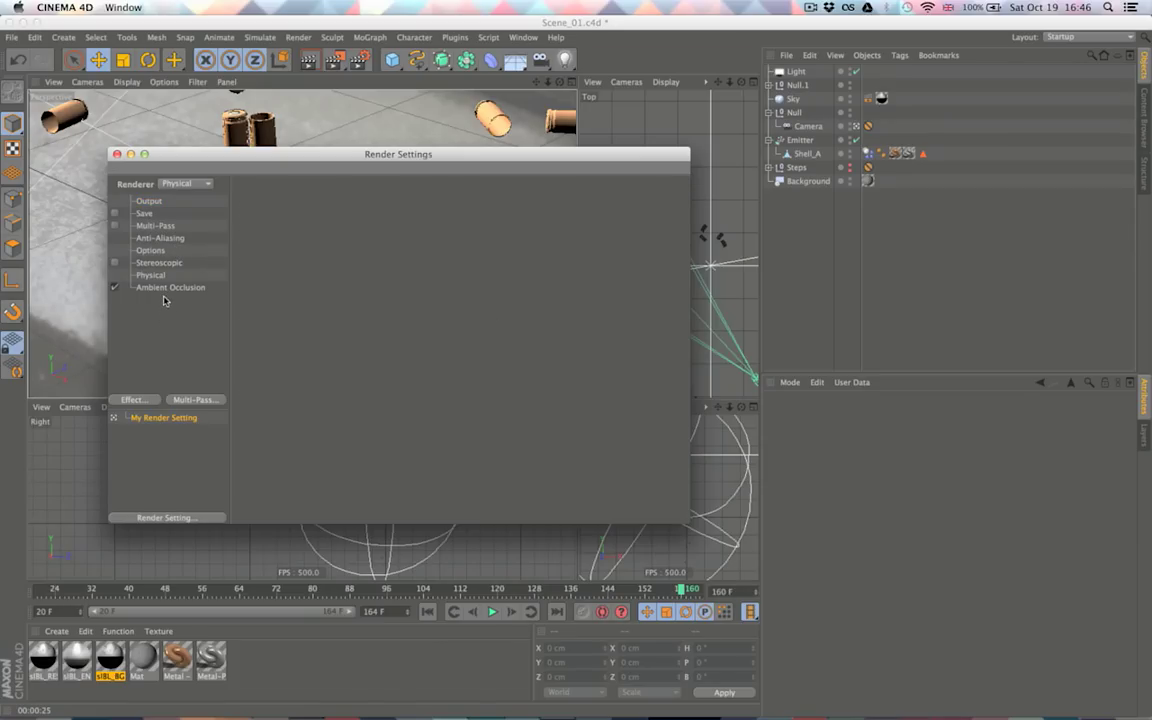
{"action": "left_click", "coordinate": [148, 200]}
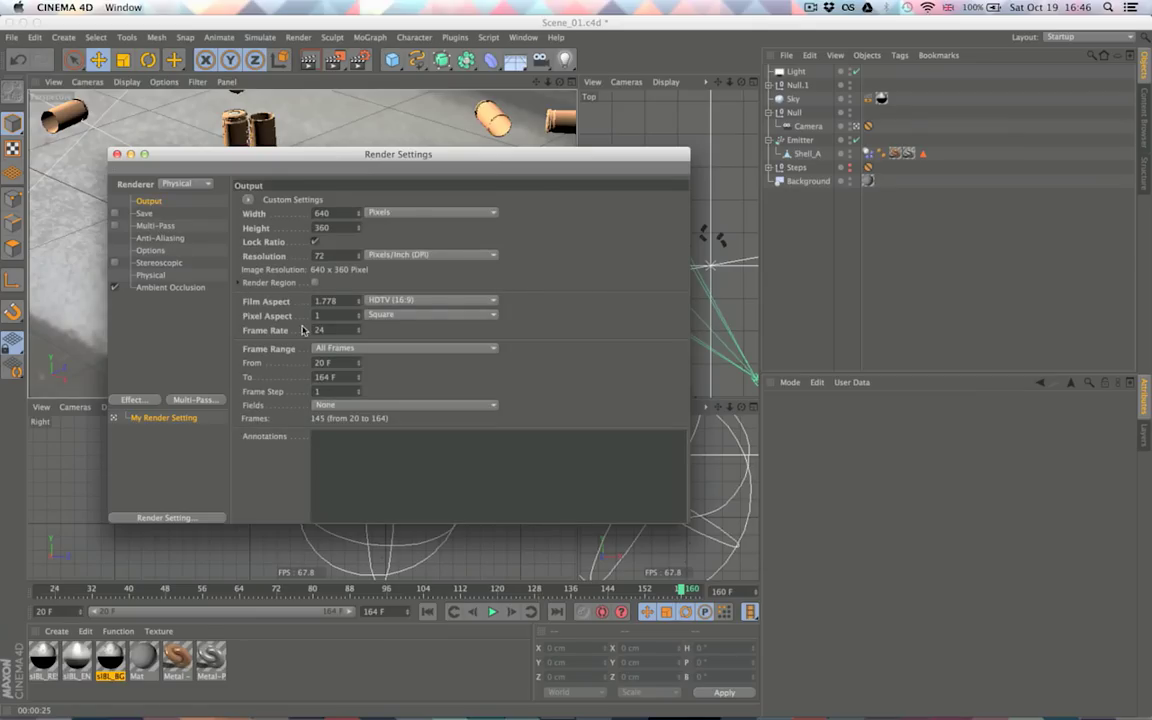
{"action": "key", "text": "super+w"}
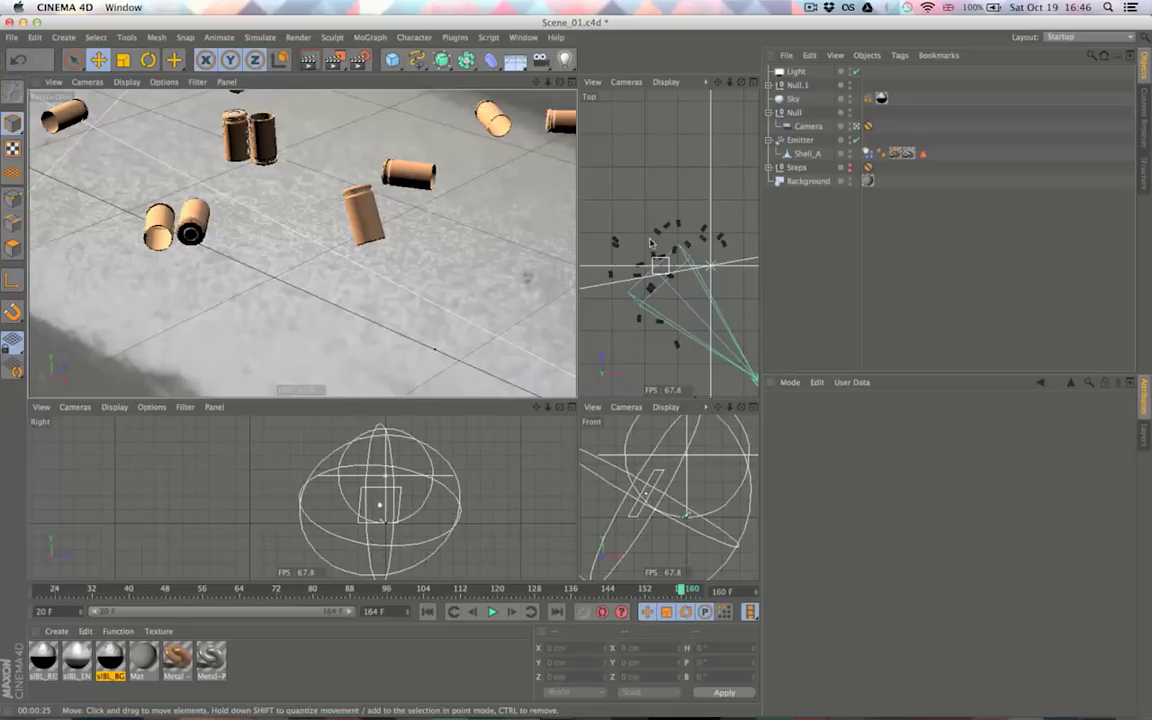
{"action": "key", "text": "super+s"}
Preview the render in the perspective view and set the physical renderer's sampling quality to Low
{"action": "left_click", "coordinate": [321, 62]}
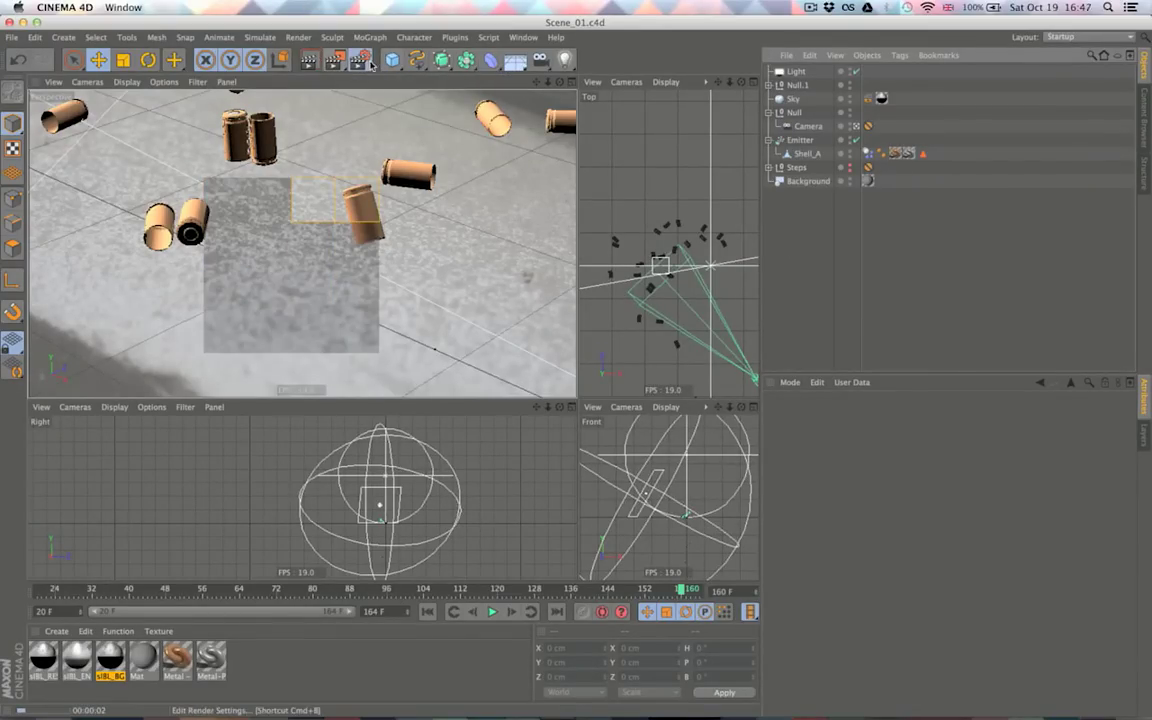
{"action": "left_click", "coordinate": [363, 61]}
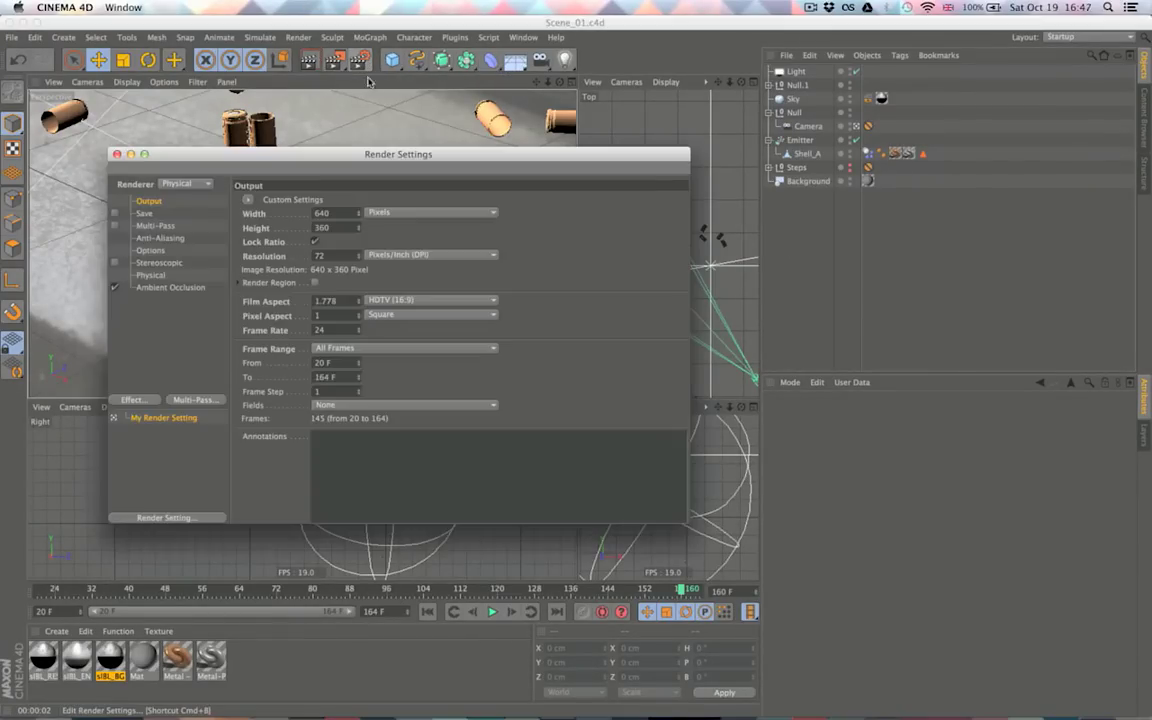
{"action": "left_click", "coordinate": [150, 274]}
{"action": "left_click", "coordinate": [407, 298]}
{"action": "left_click", "coordinate": [415, 300]}
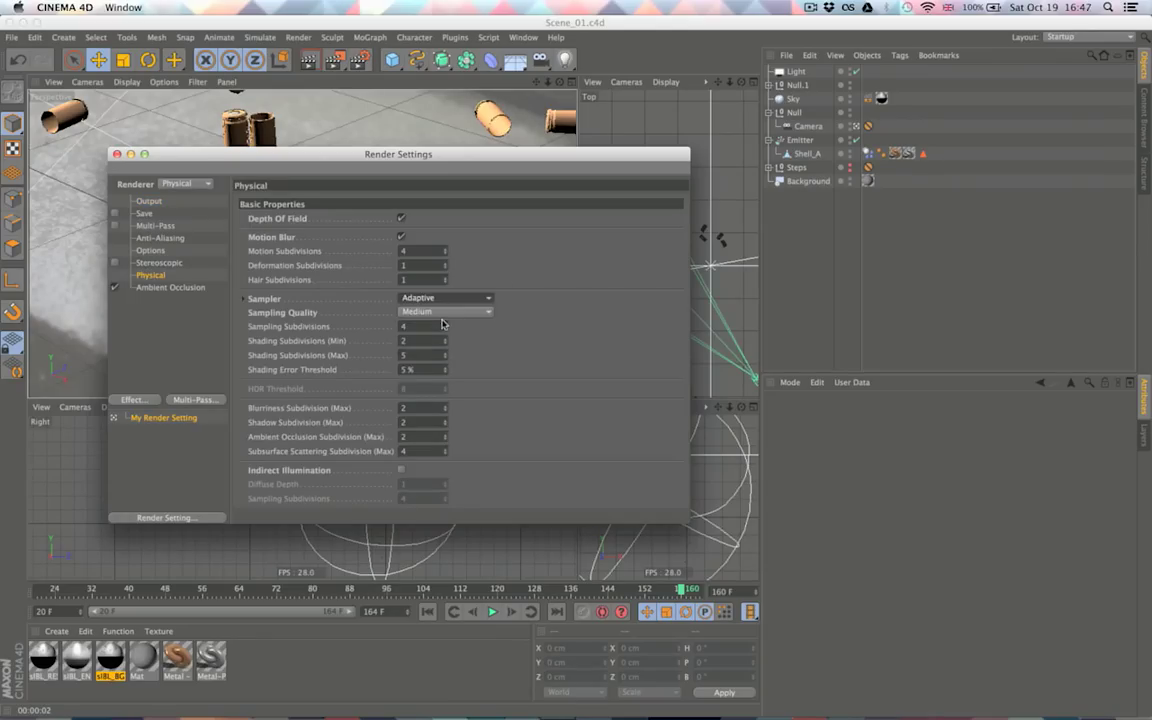
{"action": "left_click", "coordinate": [432, 311]}
{"action": "left_click", "coordinate": [432, 328]}
{"action": "key", "text": "super+w"}
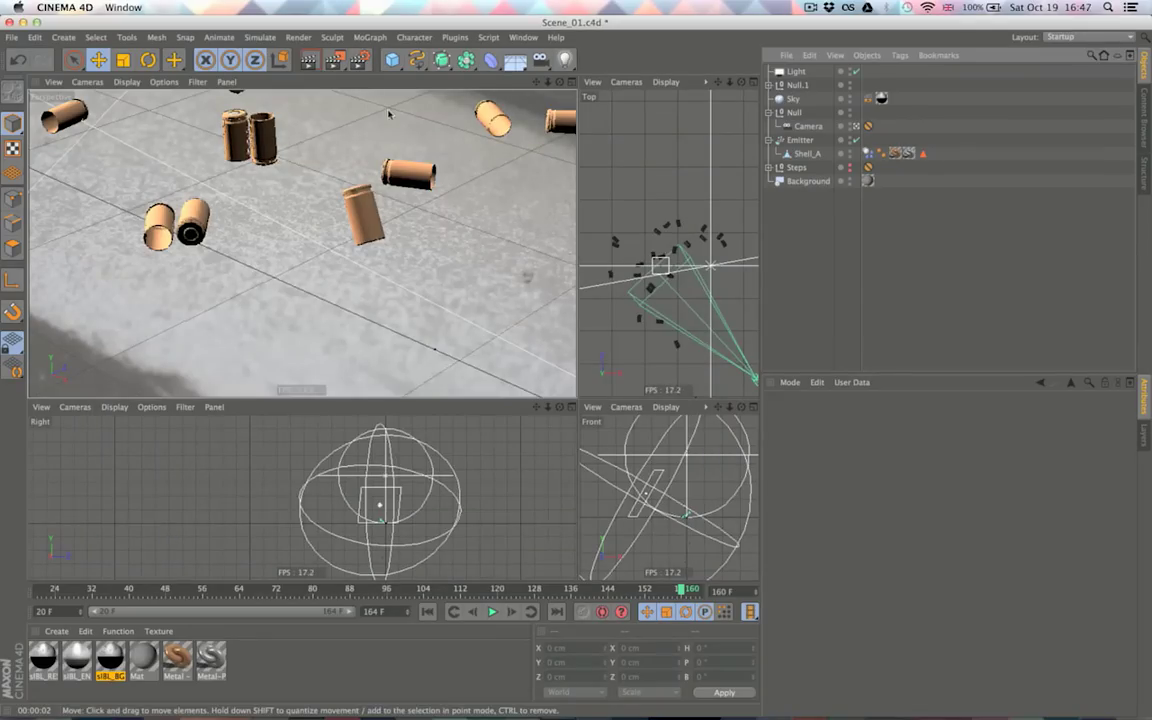
Test-render the 640 x 360 animation from frame 20 in the Picture Viewer without saving, and stop the render
{"action": "left_click", "coordinate": [337, 62]}
{"action": "left_click", "coordinate": [679, 250]}
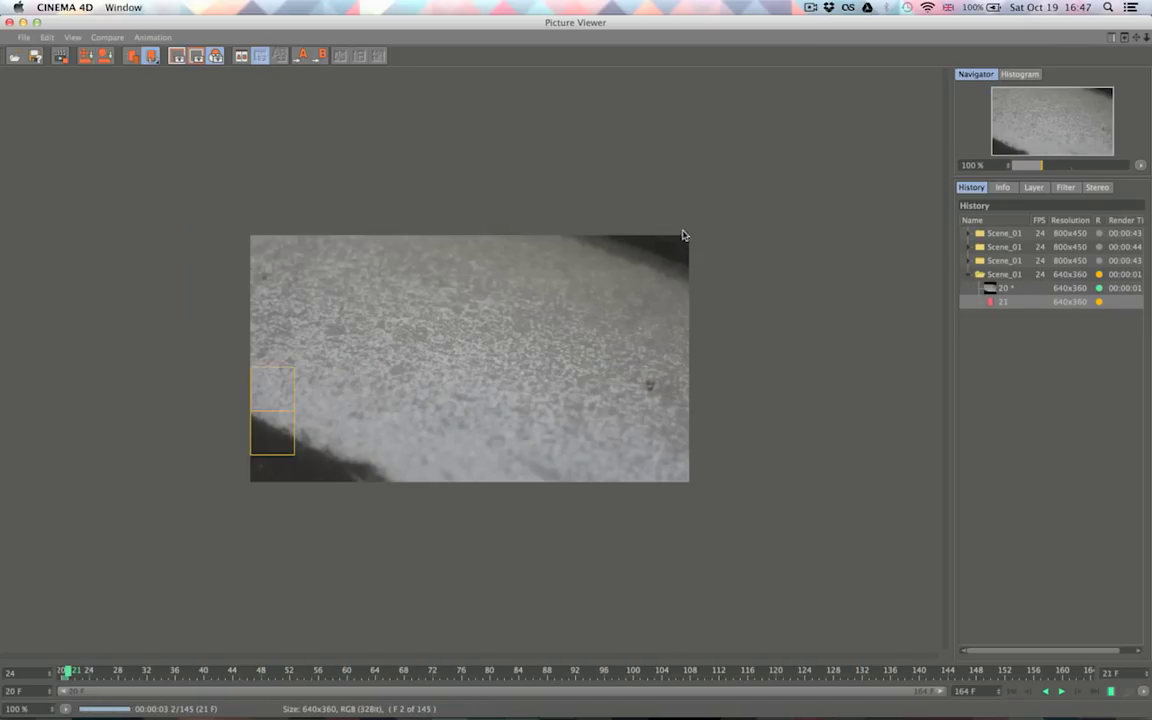
{"action": "left_click", "coordinate": [810, 8]}
{"action": "left_click", "coordinate": [823, 36]}
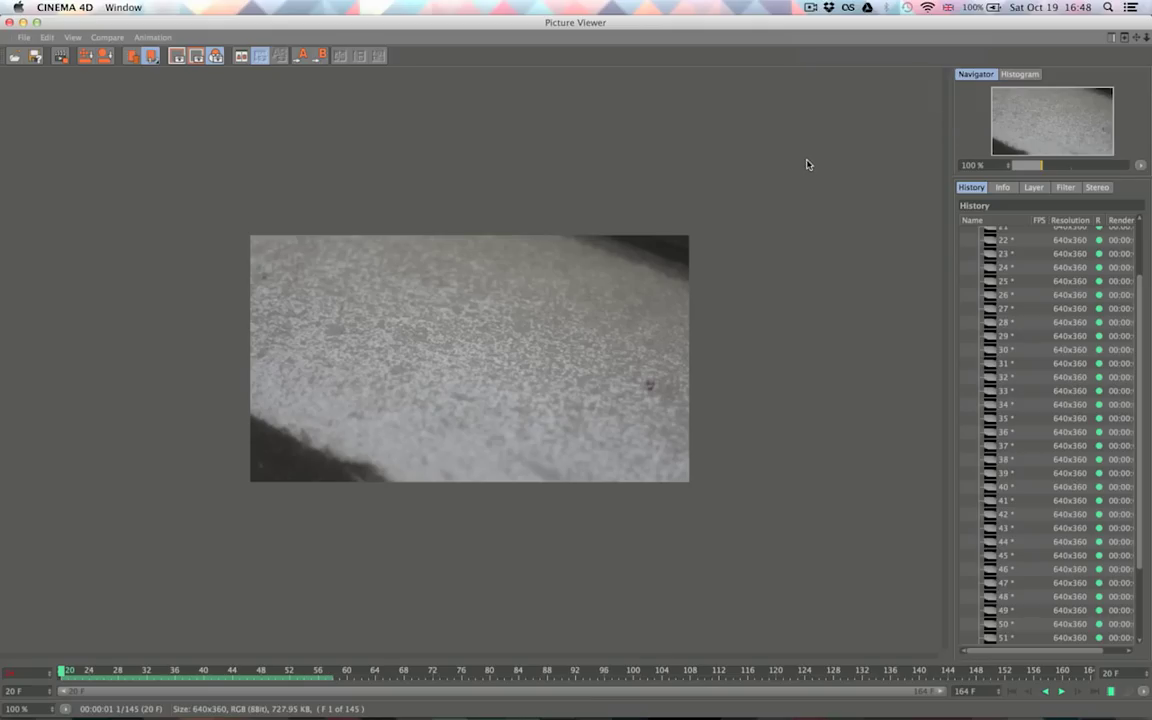
{"action": "key", "text": "super+w"}
{"action": "left_click", "coordinate": [689, 248]}
Check the rendered frame range, set the start frame of the project timeline to 0 and scrub to frame 24
{"action": "left_click", "coordinate": [362, 60]}
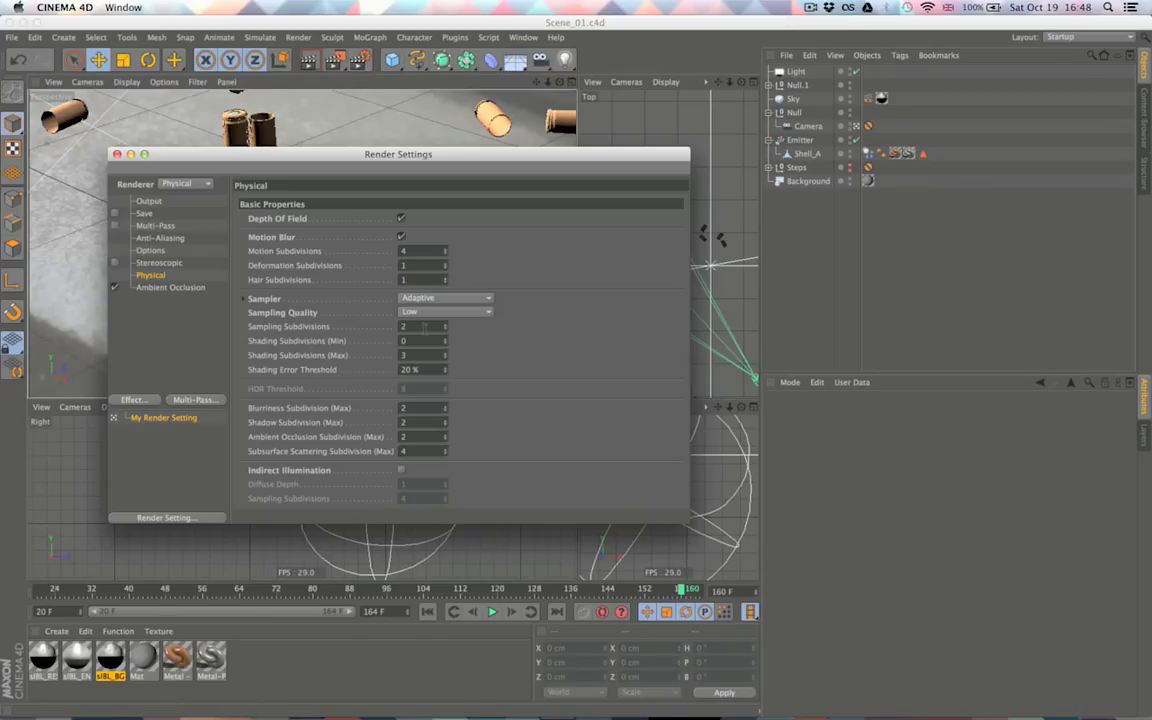
{"action": "left_click", "coordinate": [150, 201]}
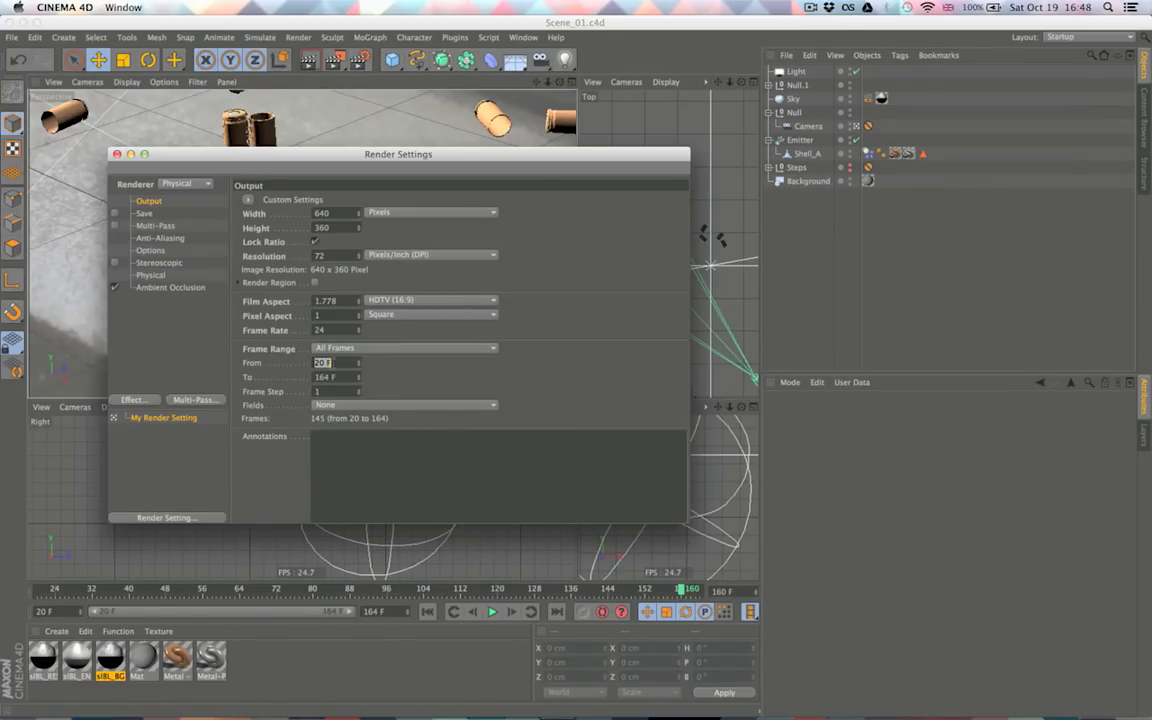
{"action": "left_click", "coordinate": [429, 377]}
{"action": "left_click", "coordinate": [32, 630]}
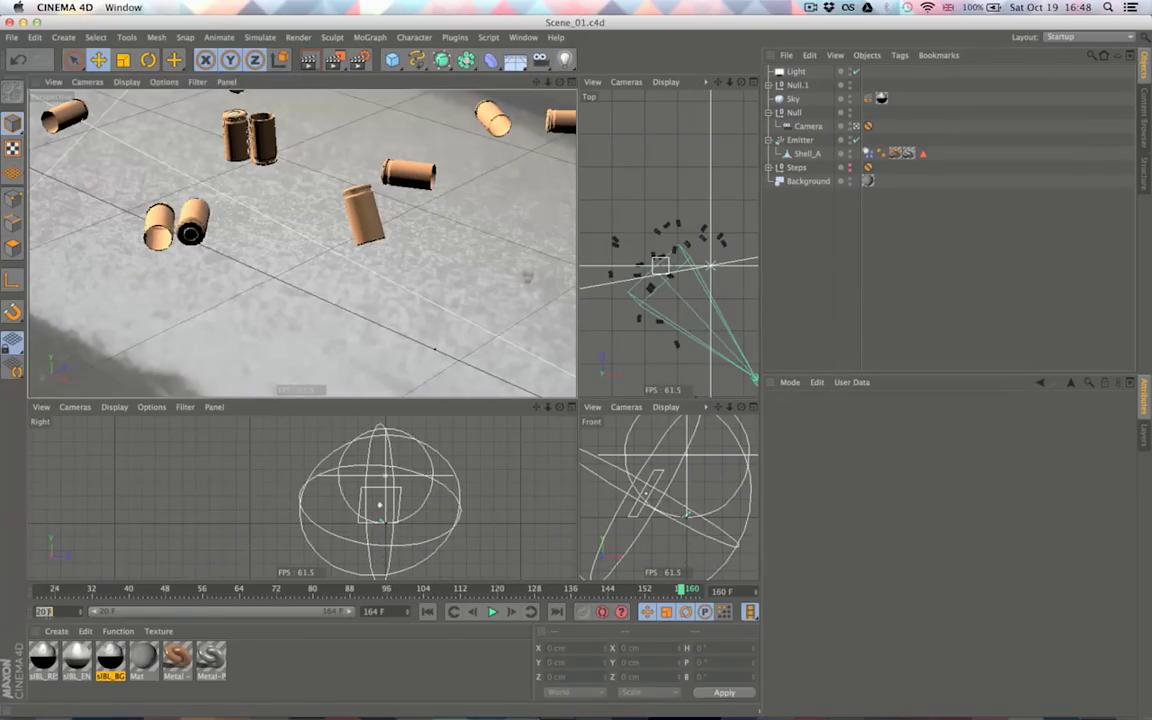
{"action": "key", "text": "Return"}
{"action": "mouse_move", "coordinate": [124, 612]}
{"action": "left_mouse_down"}
{"action": "mouse_move", "coordinate": [84, 612]}
{"action": "mouse_move", "coordinate": [106, 590]}
{"action": "mouse_move", "coordinate": [135, 590]}
{"action": "left_mouse_up"}
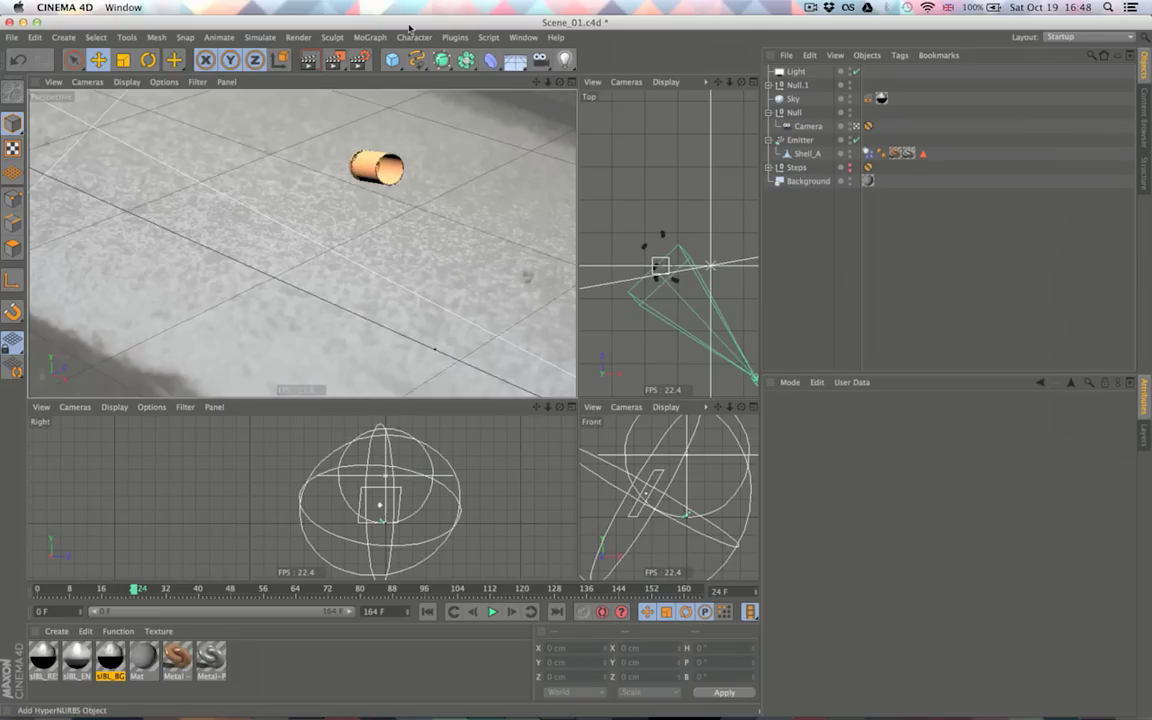
Test-render the animation from frame 0 in the Picture Viewer without saving, collapse the previous render's history and stop the render
{"action": "left_click", "coordinate": [333, 62]}
{"action": "key", "text": "Return"}
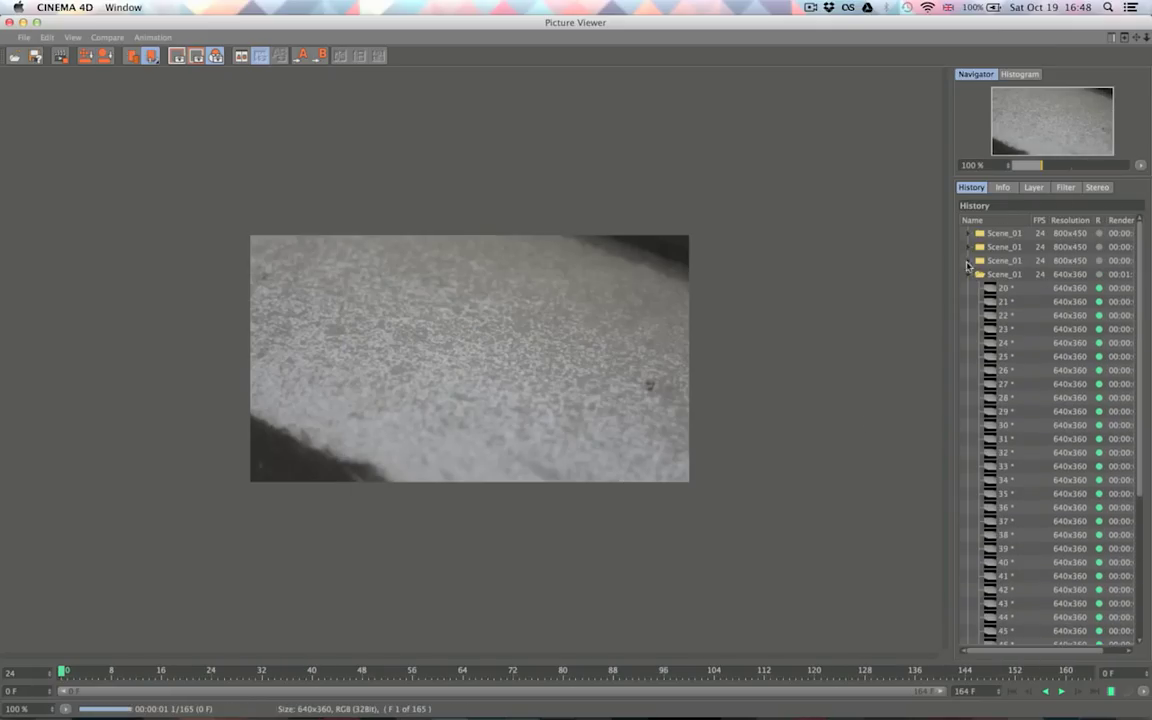
{"action": "left_click", "coordinate": [968, 275]}
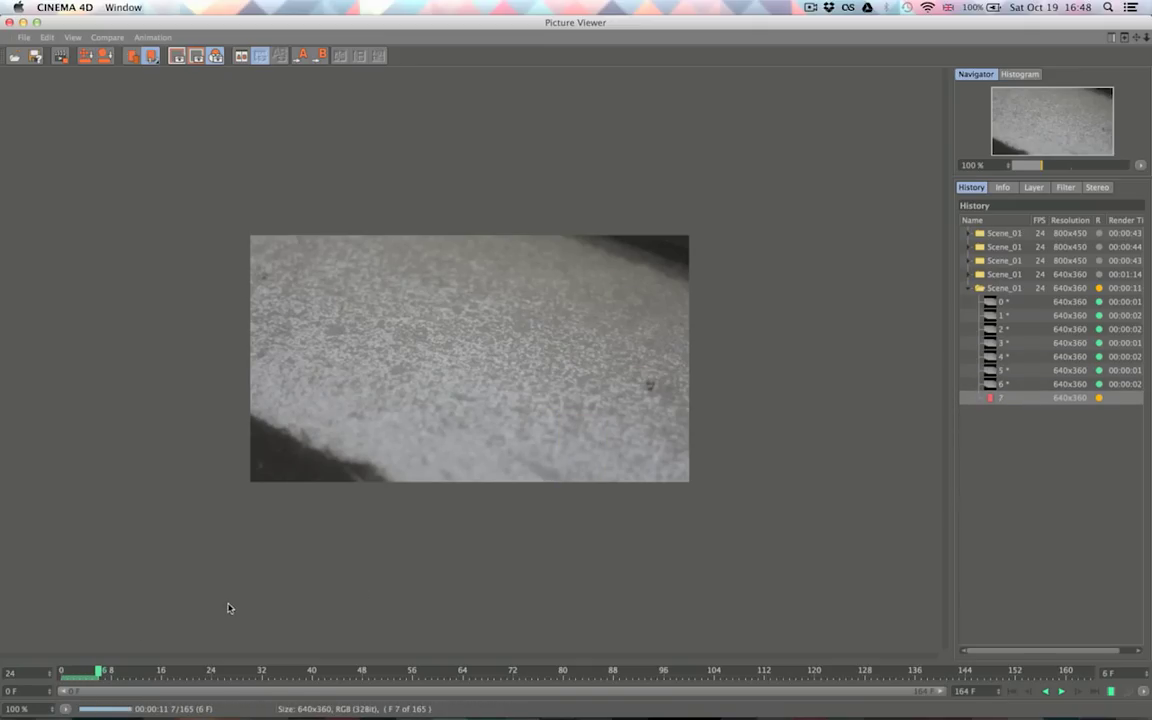
{"action": "left_click", "coordinate": [671, 247]}
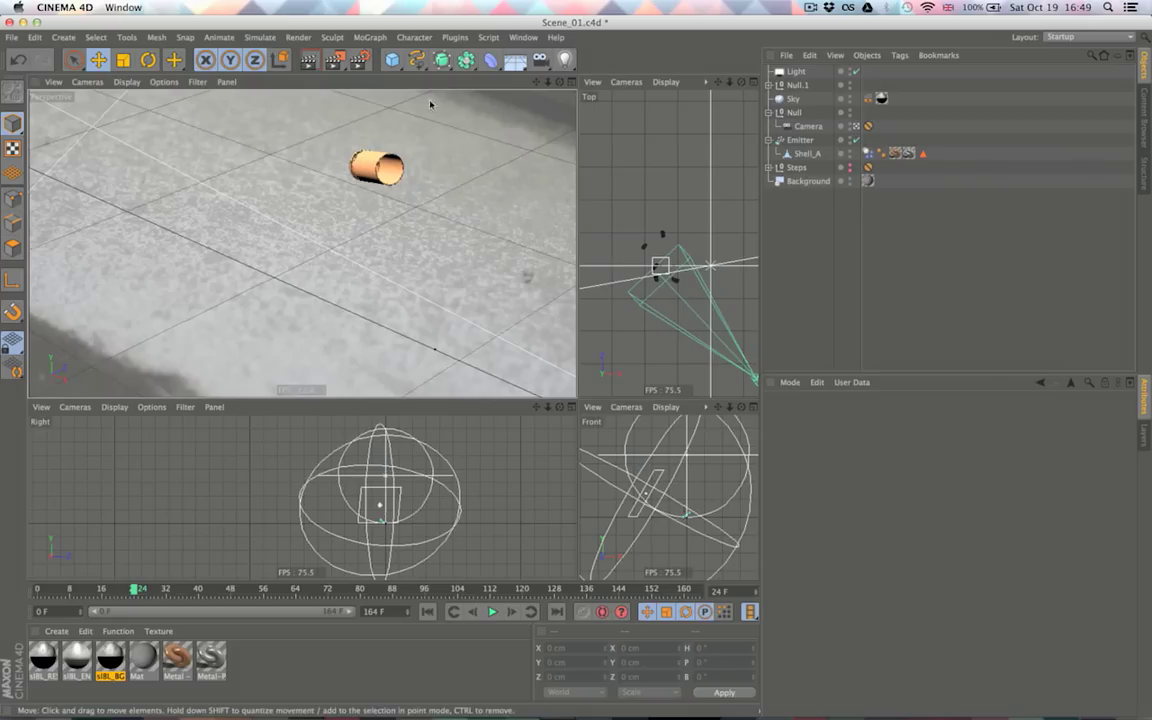
Set the first frame of the render's output range to 20 with a manual frame range, and save the project
{"action": "left_click", "coordinate": [361, 62]}
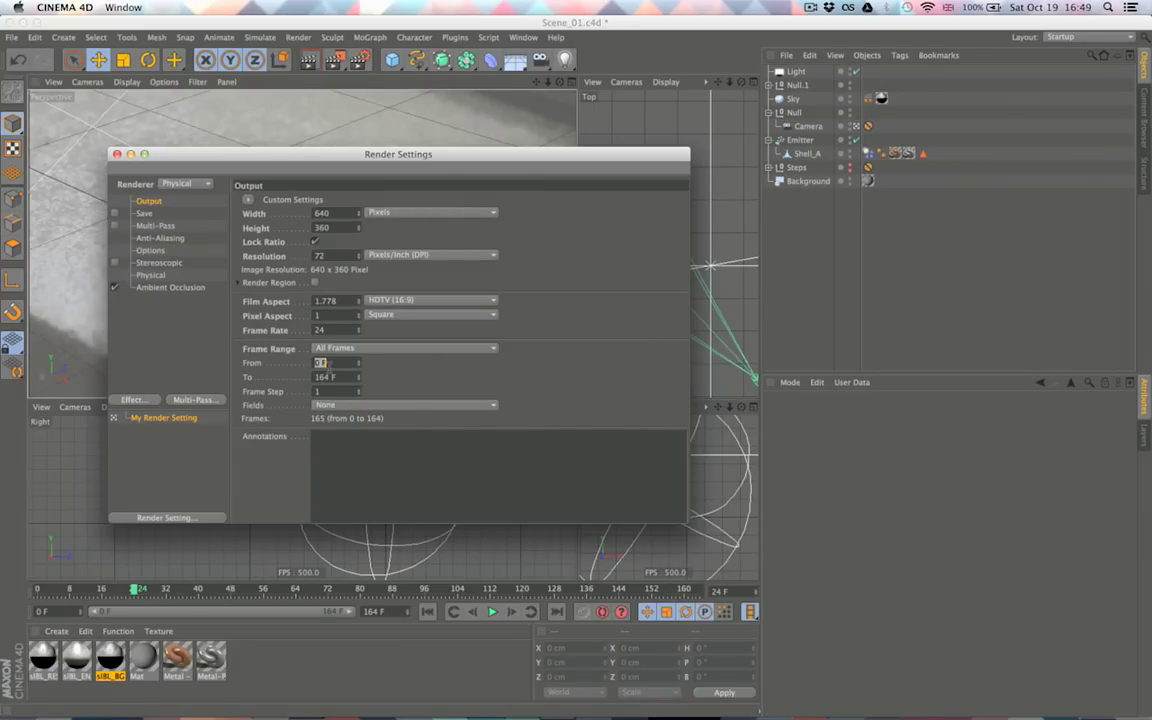
{"action": "key", "text": "Return"}
{"action": "key", "text": "super+w"}
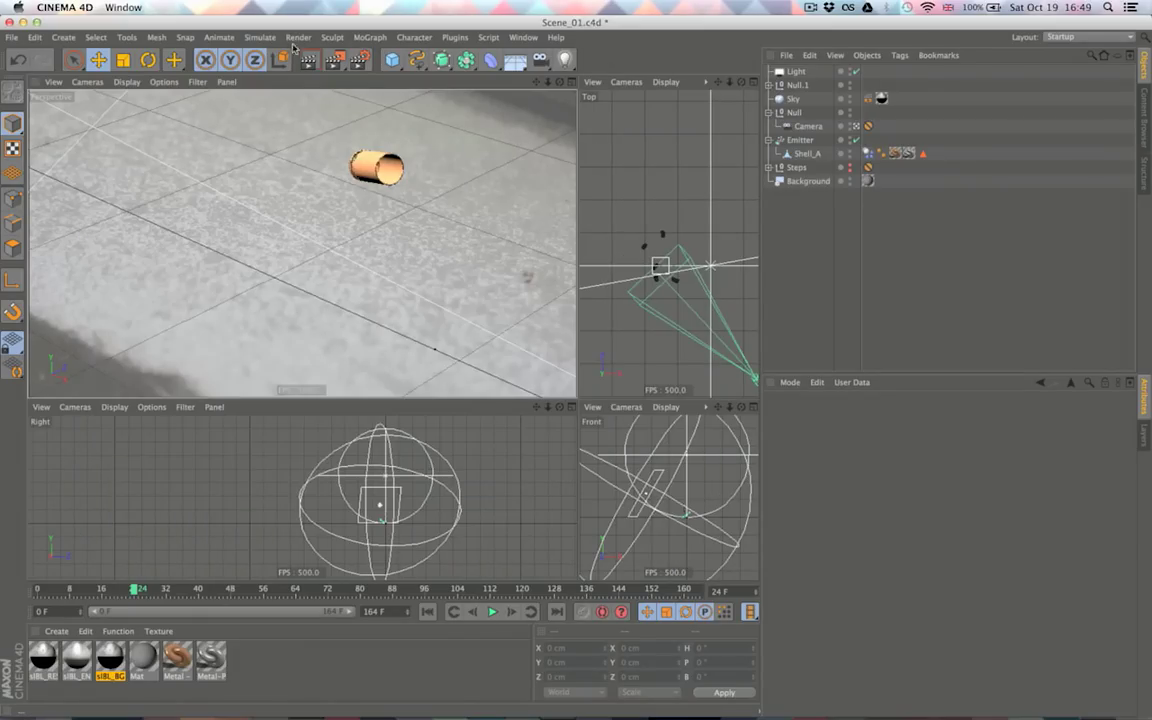
{"action": "key", "text": "super+s"}
Test-render the falling shells from frame 20 in the Picture Viewer without saving, and close the viewer
{"action": "left_click", "coordinate": [335, 62]}
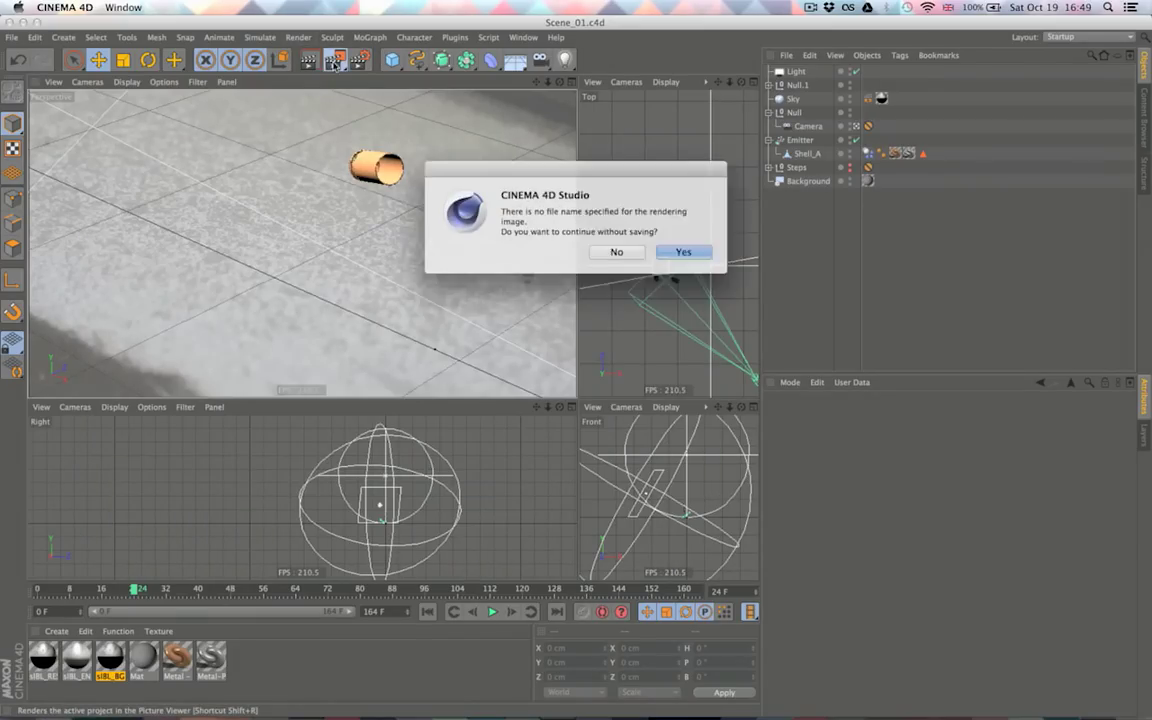
{"action": "left_click", "coordinate": [680, 249]}
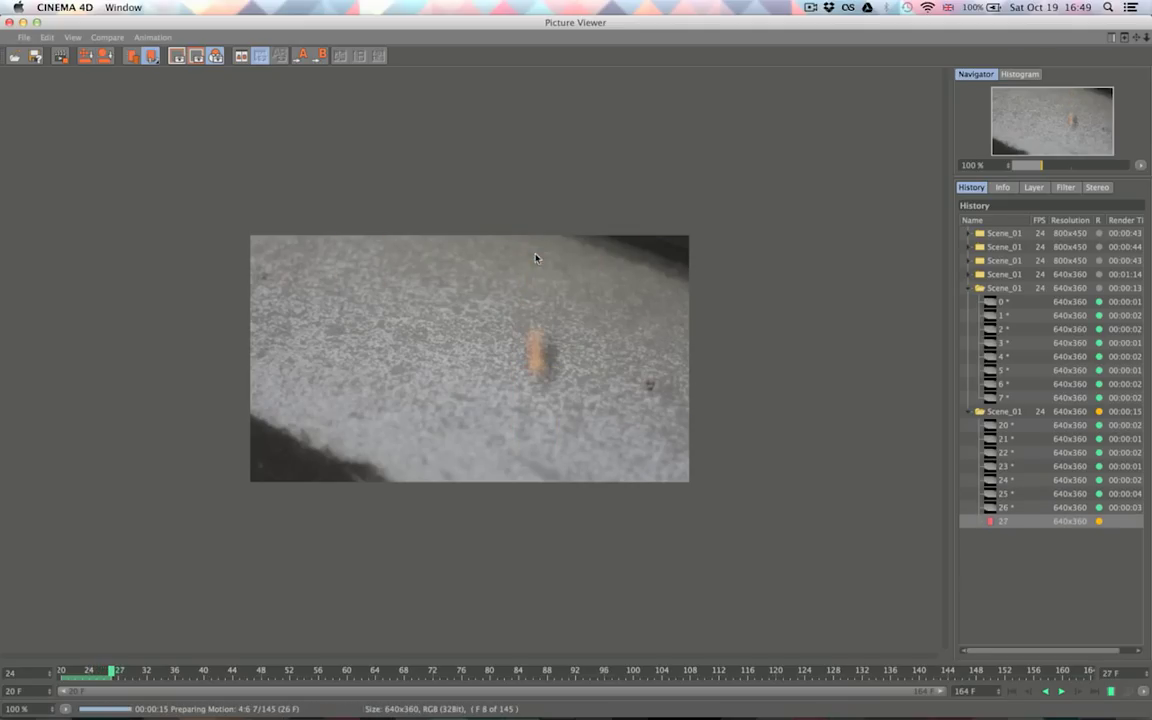
{"action": "left_click", "coordinate": [810, 7]}
{"action": "left_click", "coordinate": [824, 50]}
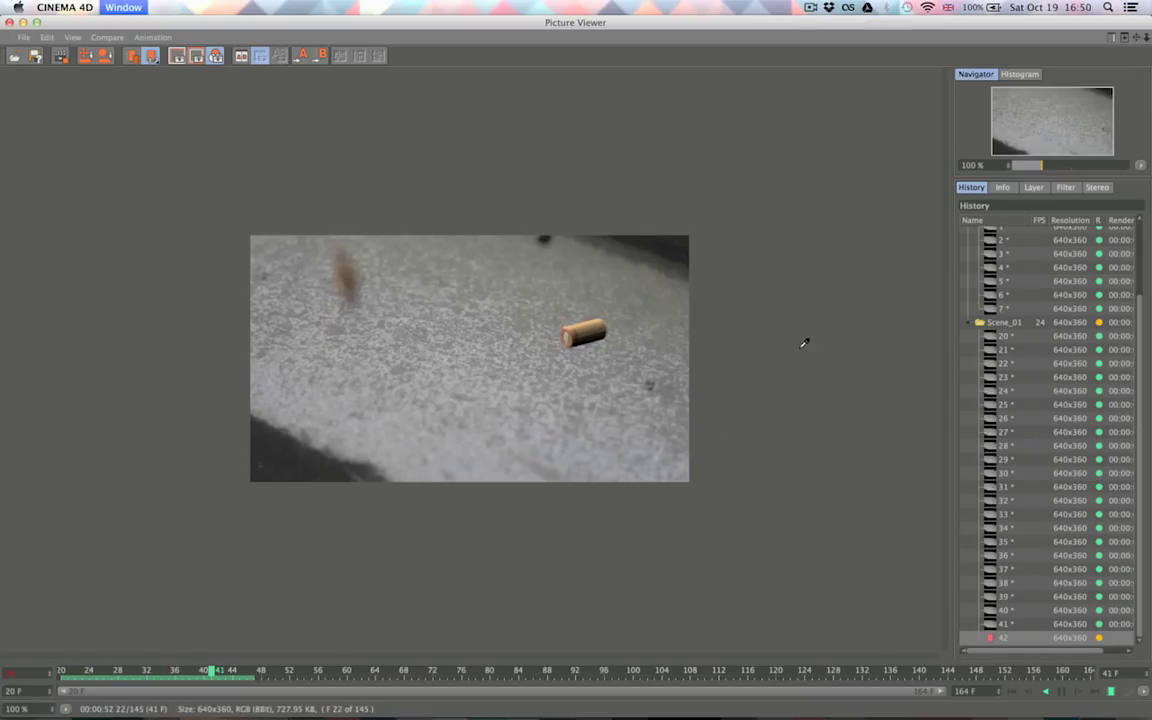
{"action": "key", "text": "super+w"}
Set the render output width to 1280 pixels with the aspect ratio locked
{"action": "left_click", "coordinate": [360, 62]}
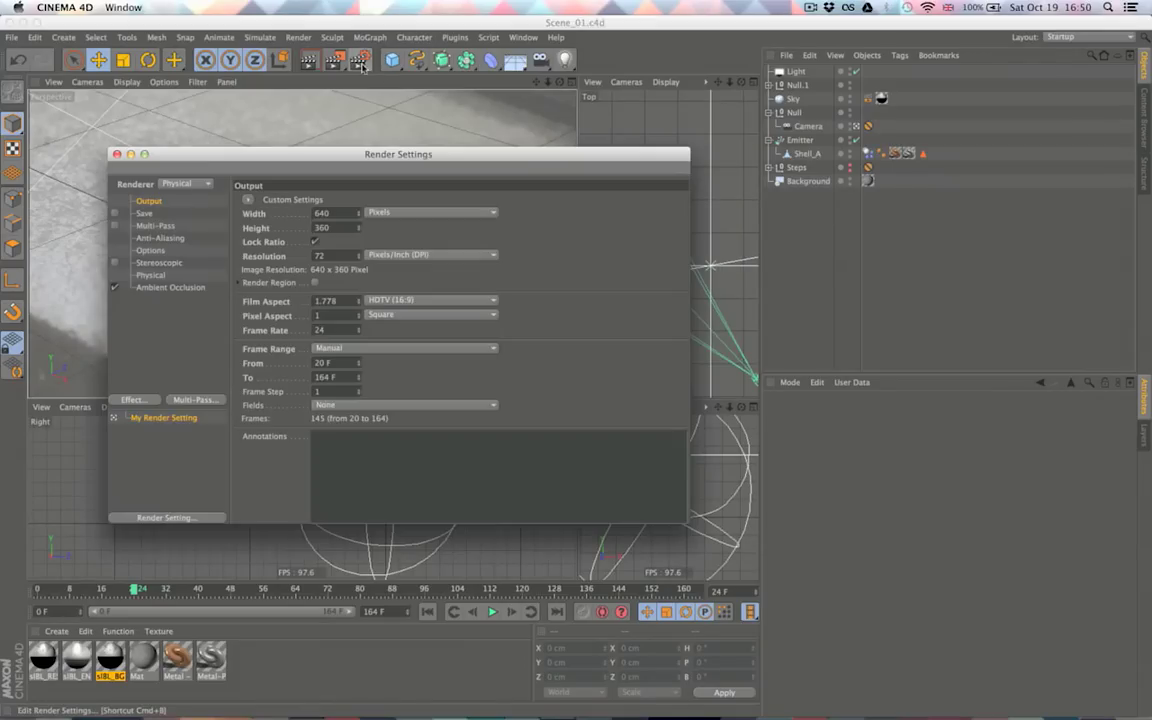
{"action": "left_click", "coordinate": [337, 214]}
{"action": "type", "text": "1280"}
{"action": "key", "text": "Return"}
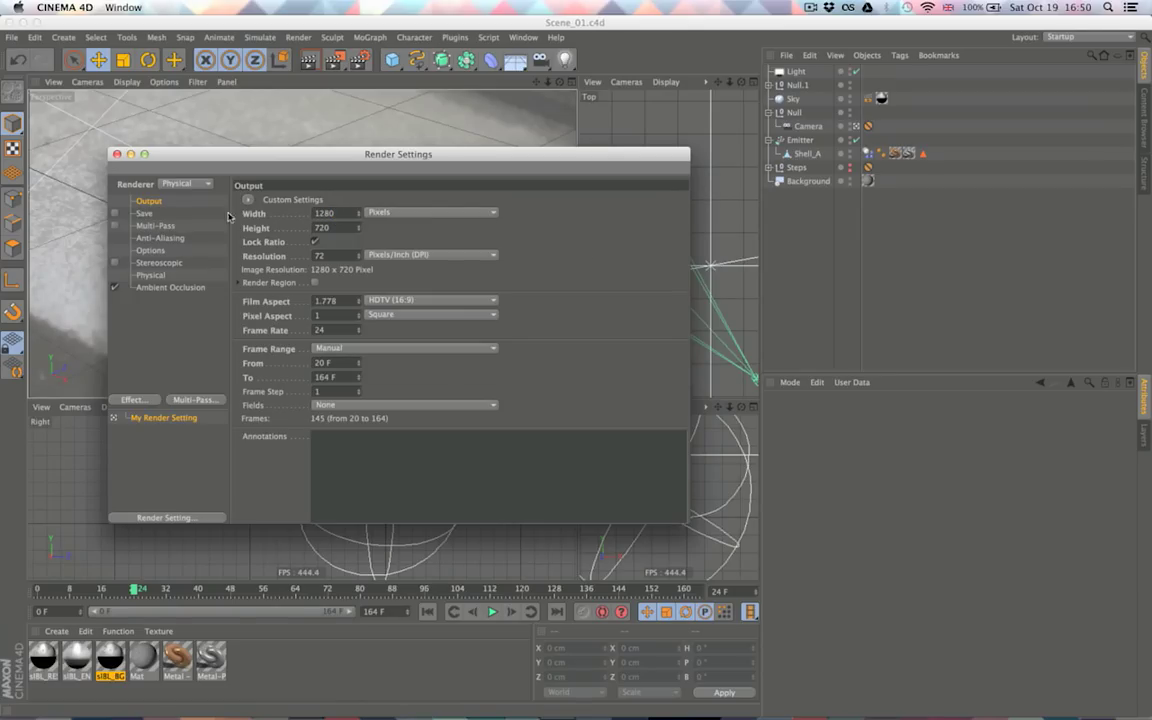
Check the physical renderer's settings, try an output width of 960 pixels and set it back to 1280
{"action": "left_click", "coordinate": [156, 275]}
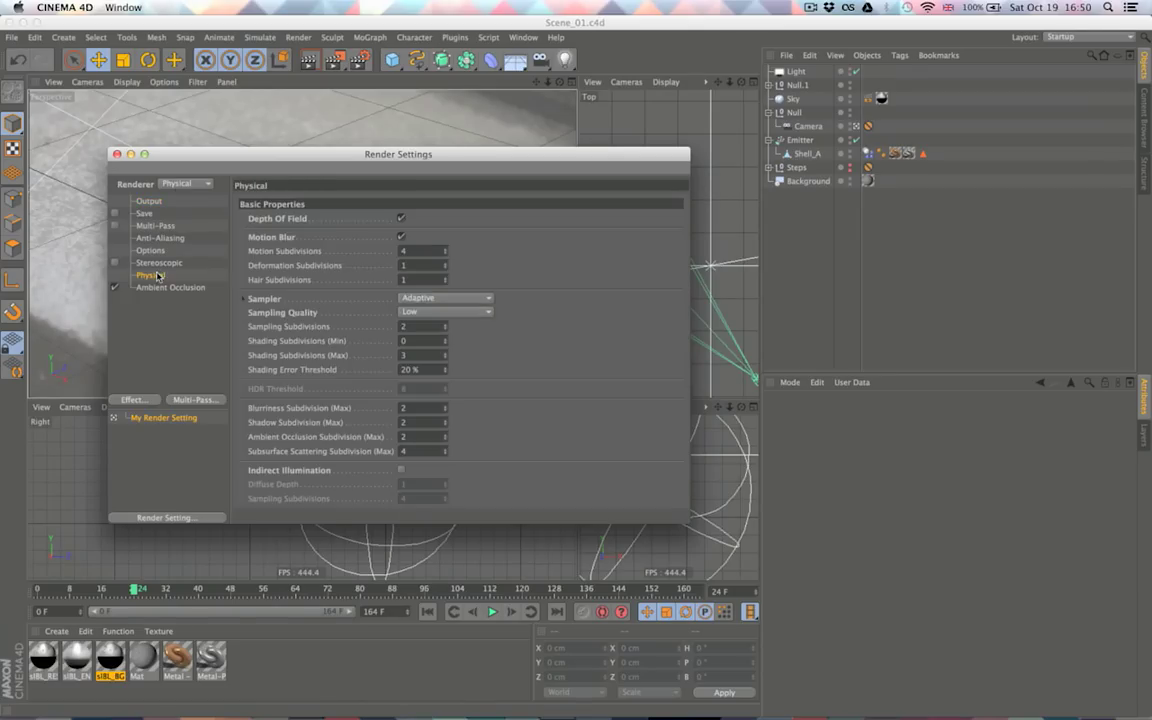
{"action": "left_click", "coordinate": [148, 201]}
{"action": "double_click", "coordinate": [324, 213]}
{"action": "type", "text": "960"}
{"action": "key", "text": "Return"}
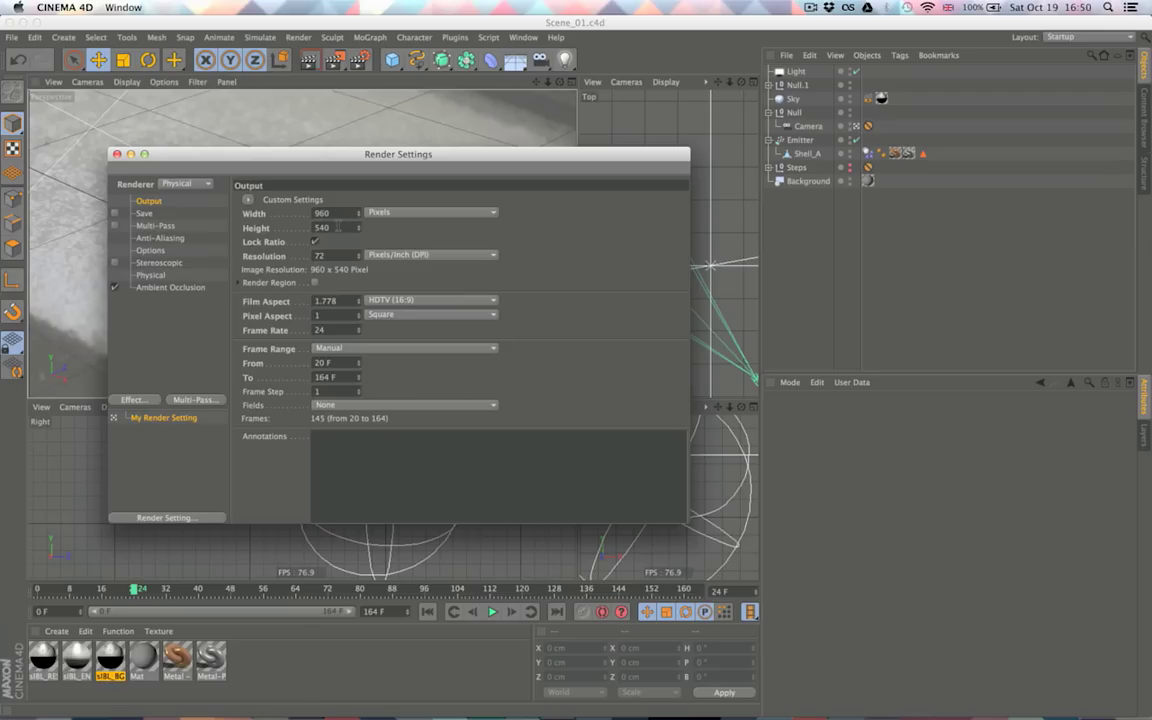
{"action": "double_click", "coordinate": [322, 213]}
{"action": "type", "text": "1280"}
{"action": "key", "text": "Return"}
Raise the physical renderer's sampling quality for the final render
{"action": "left_click", "coordinate": [150, 274]}
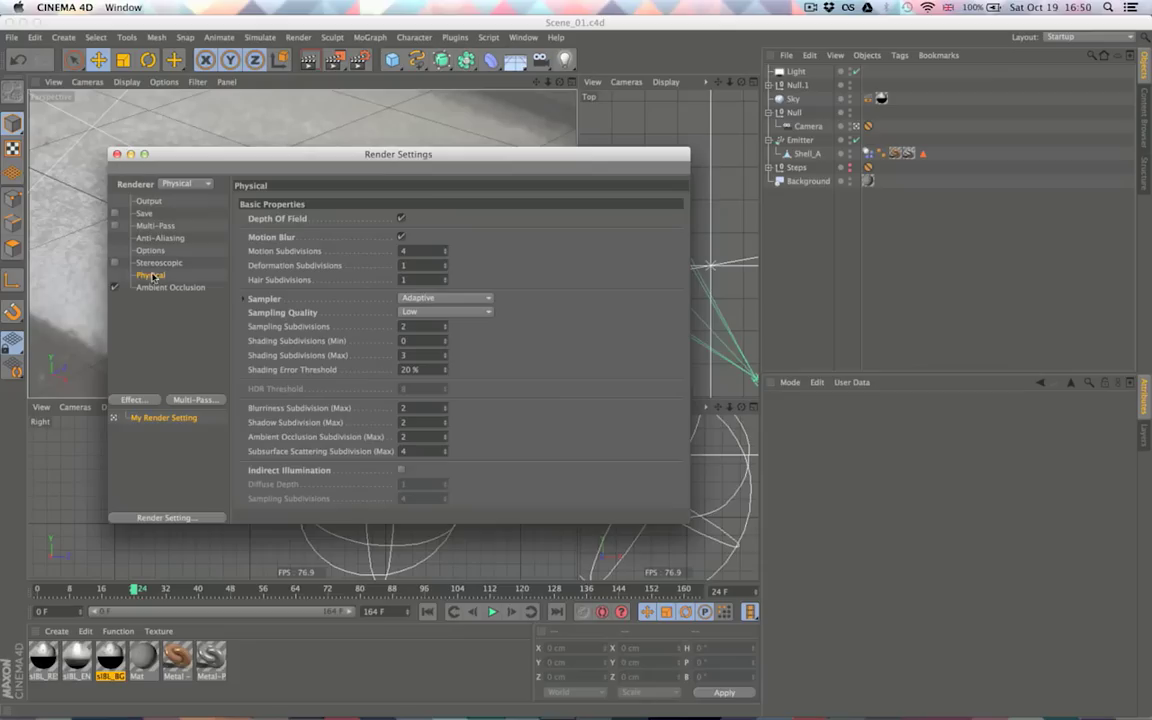
{"action": "left_click", "coordinate": [440, 311]}
{"action": "left_click", "coordinate": [422, 340]}
Enable multi-pass rendering and add Diffuse, Reflection, Shadow and Ambient Occlusion passes
{"action": "left_click", "coordinate": [143, 213]}
{"action": "left_click", "coordinate": [155, 226]}
{"action": "left_click", "coordinate": [114, 225]}
{"action": "left_click", "coordinate": [198, 399]}
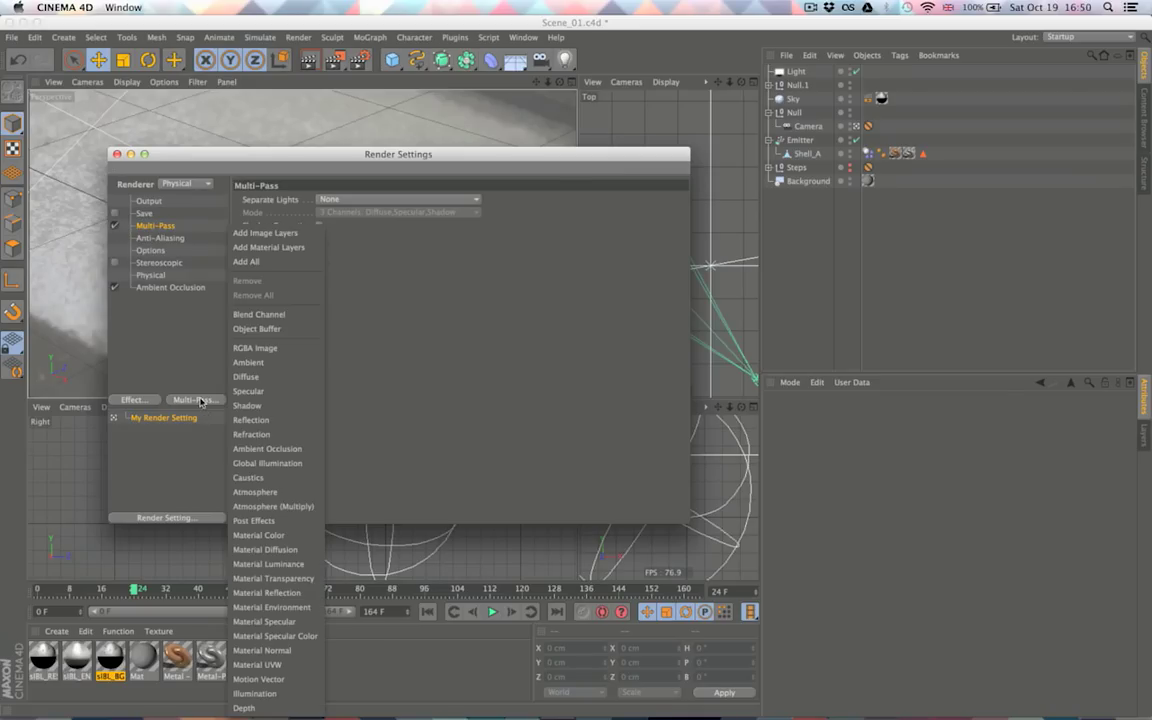
{"action": "left_click", "coordinate": [250, 377]}
{"action": "left_click", "coordinate": [196, 399]}
{"action": "left_click", "coordinate": [251, 420]}
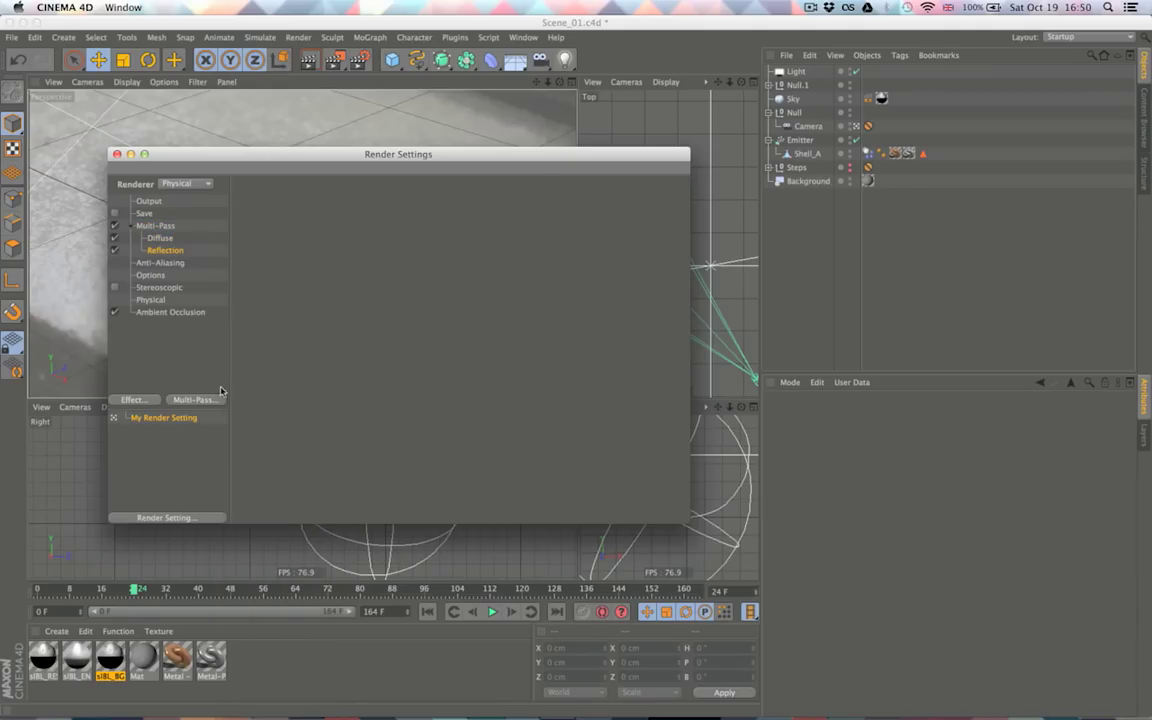
{"action": "left_click", "coordinate": [197, 399]}
{"action": "left_click", "coordinate": [250, 420]}
{"action": "left_click", "coordinate": [196, 399]}
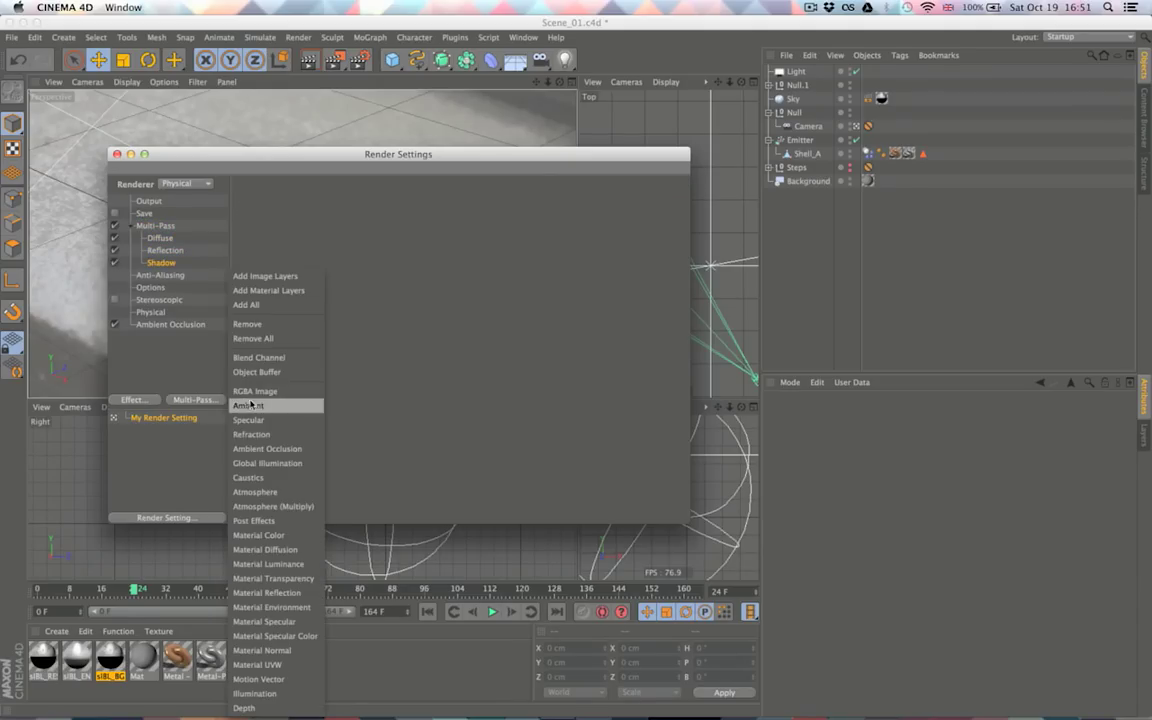
{"action": "left_click", "coordinate": [286, 450]}
Try adding a Depth pass to the multi-pass list and delete it again
{"action": "left_click", "coordinate": [205, 400]}
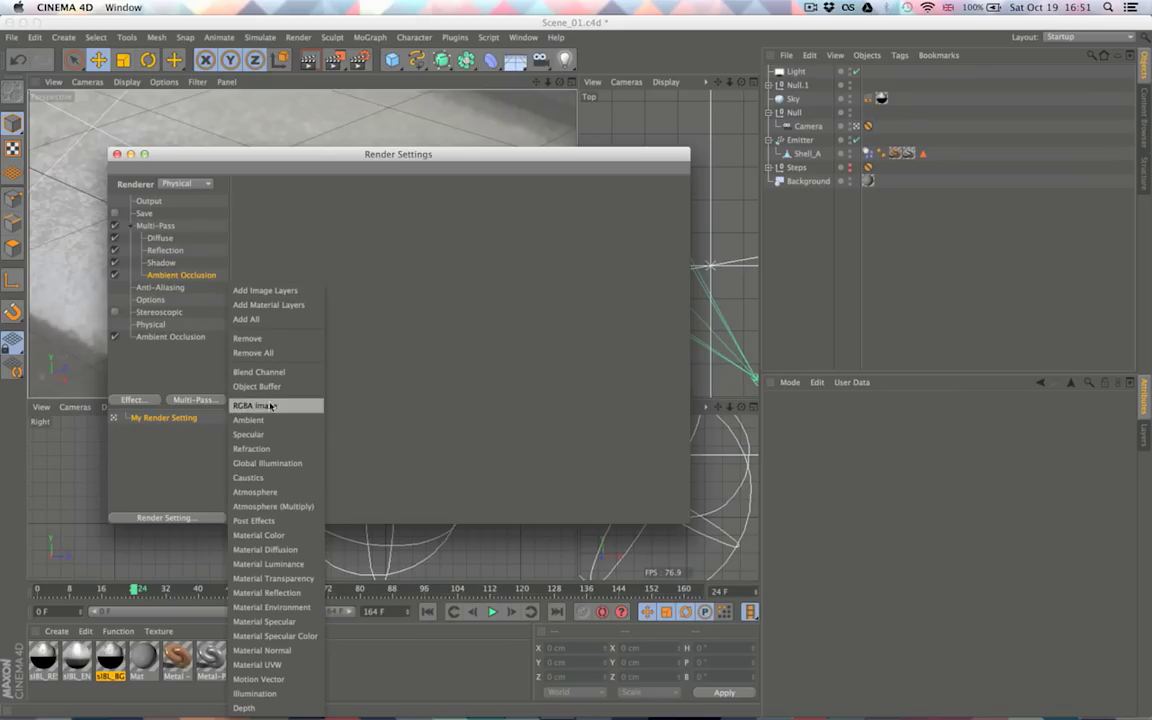
{"action": "left_click", "coordinate": [244, 709]}
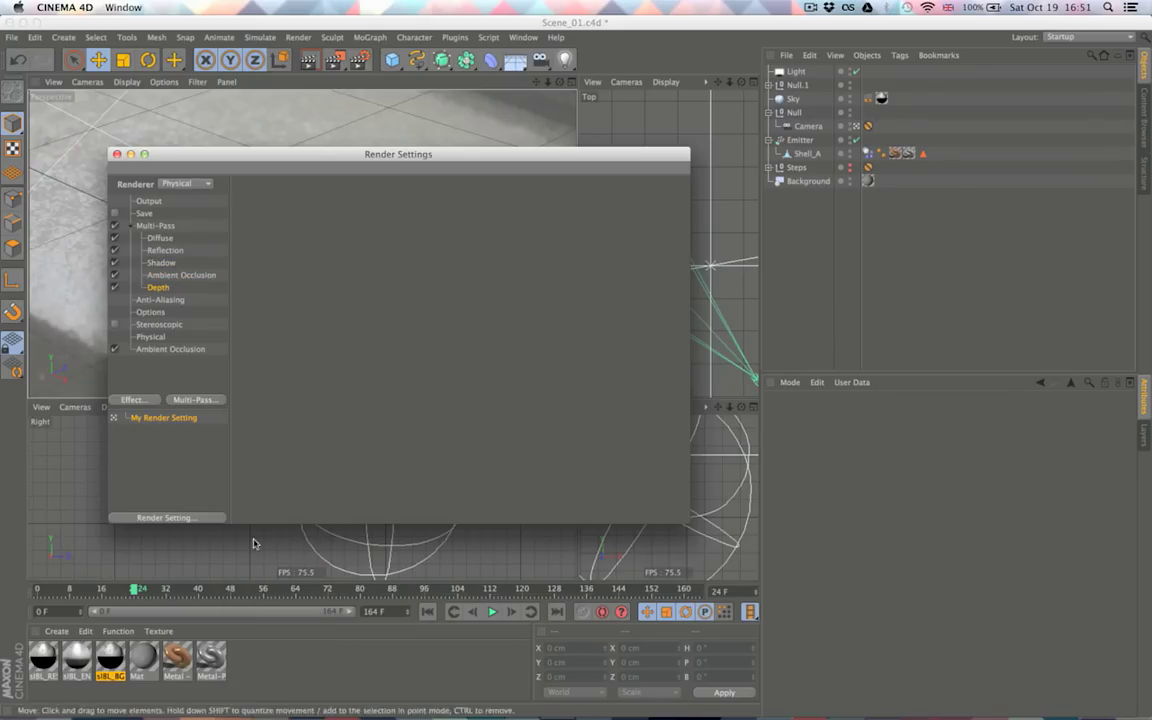
{"action": "left_click", "coordinate": [197, 400]}
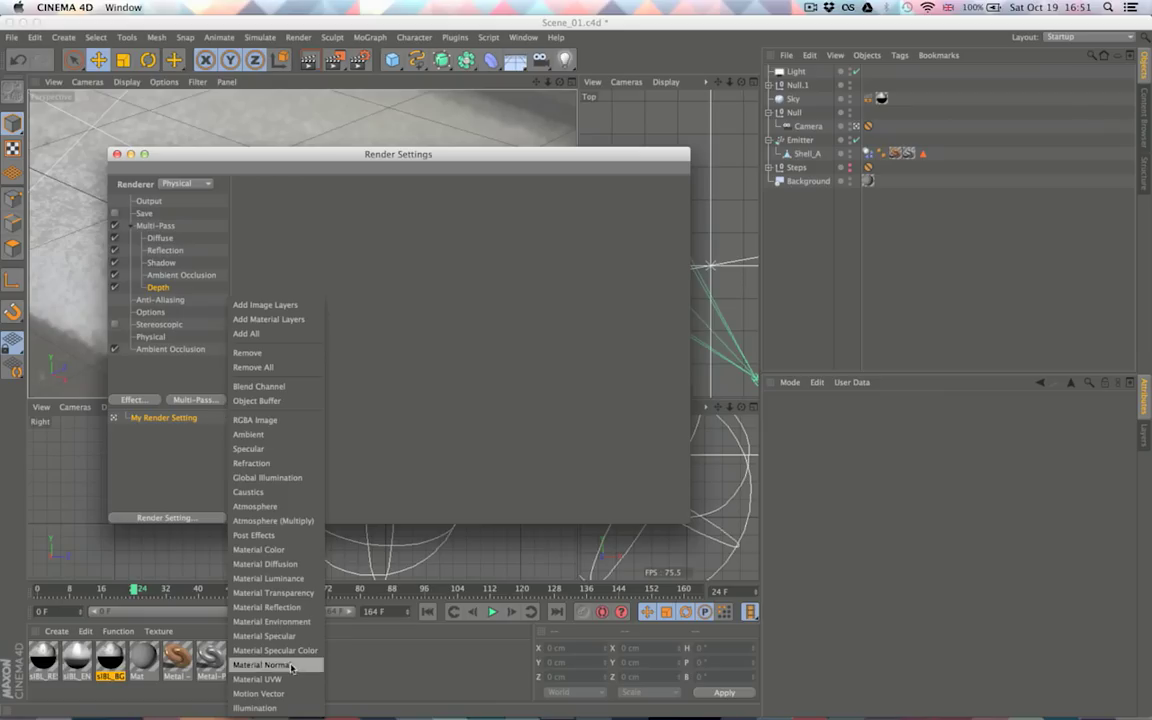
{"action": "left_click", "coordinate": [160, 283]}
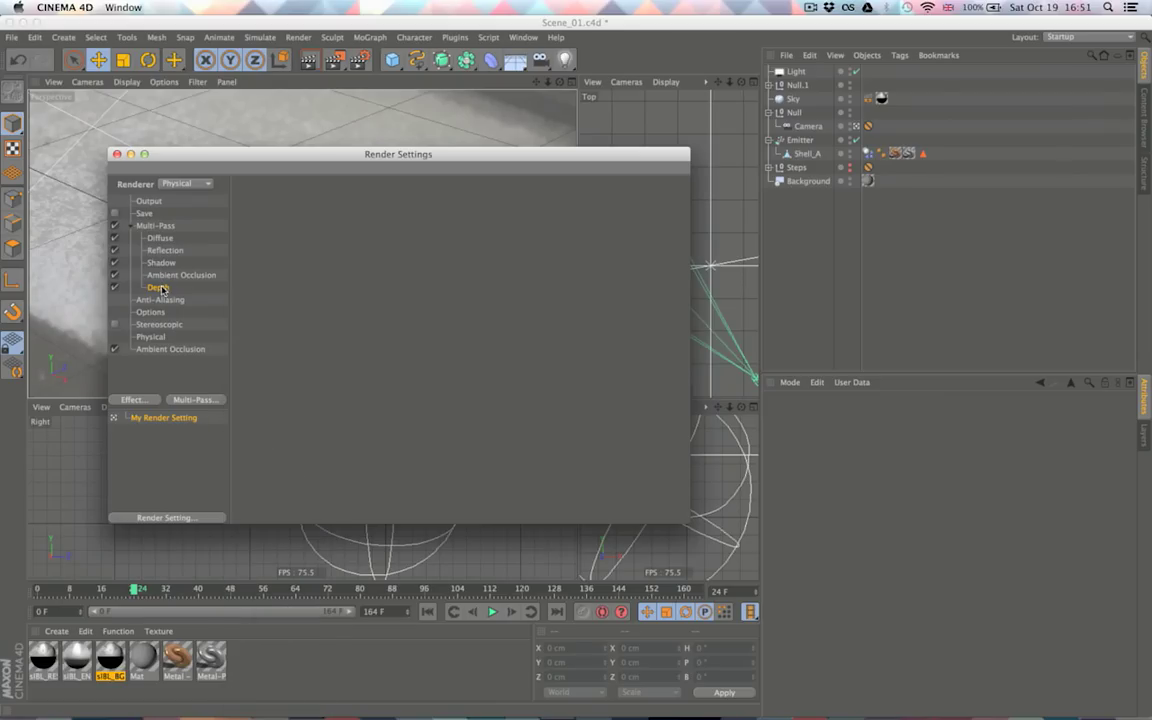
{"action": "key", "text": "Delete"}
{"action": "left_click", "coordinate": [159, 238]}
{"action": "left_click", "coordinate": [166, 250]}
{"action": "left_click", "coordinate": [170, 263]}
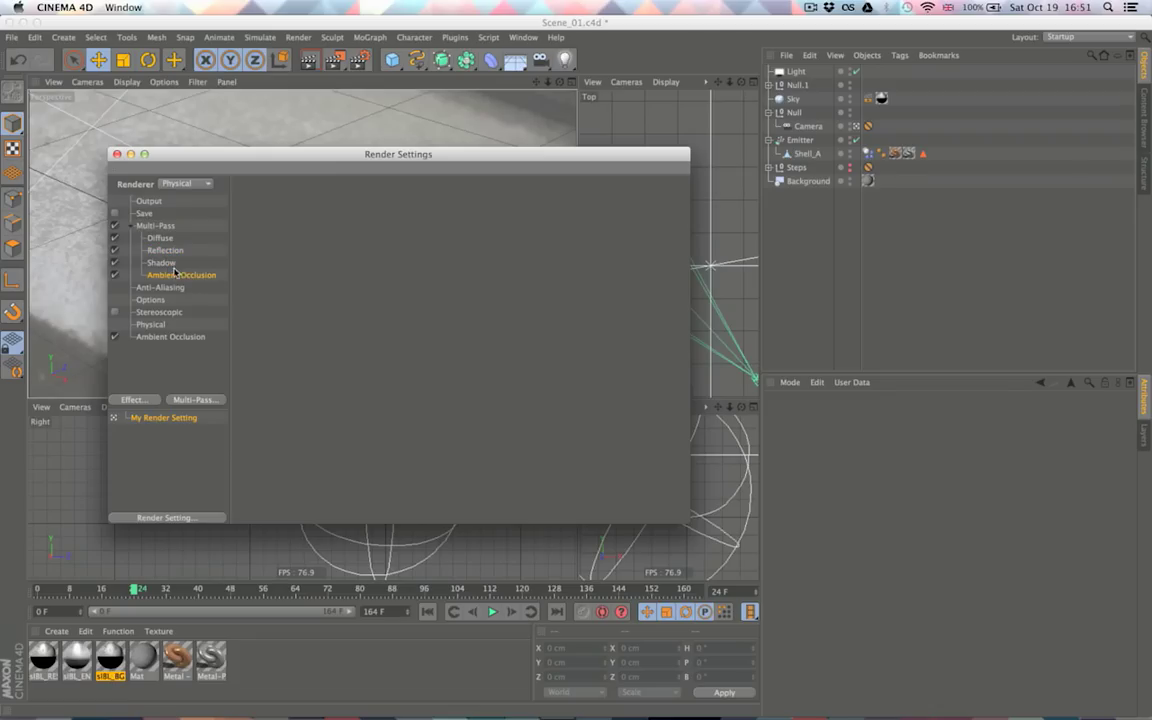
Review the multi-pass options and the Diffuse, Reflection, Shadow and Ambient Occlusion passes in the render settings
{"action": "left_click", "coordinate": [160, 226]}
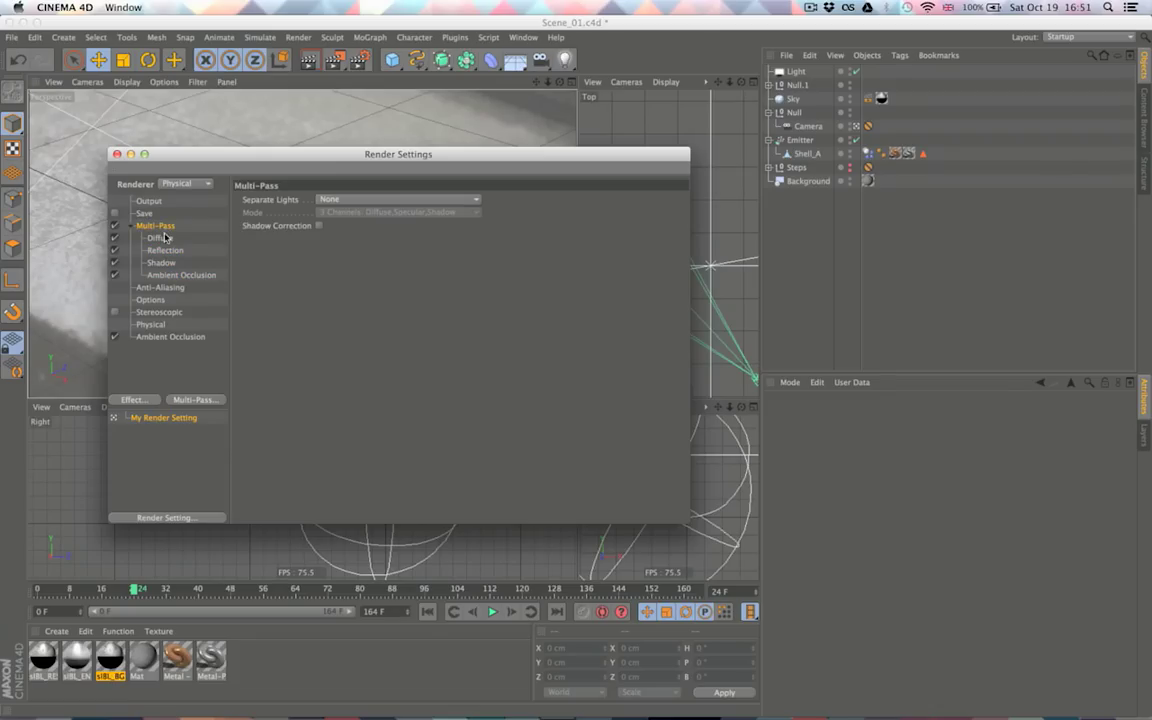
{"action": "left_click", "coordinate": [168, 239]}
{"action": "left_click", "coordinate": [170, 251]}
{"action": "left_click", "coordinate": [172, 263]}
{"action": "left_click", "coordinate": [173, 275]}
{"action": "left_click", "coordinate": [116, 154]}
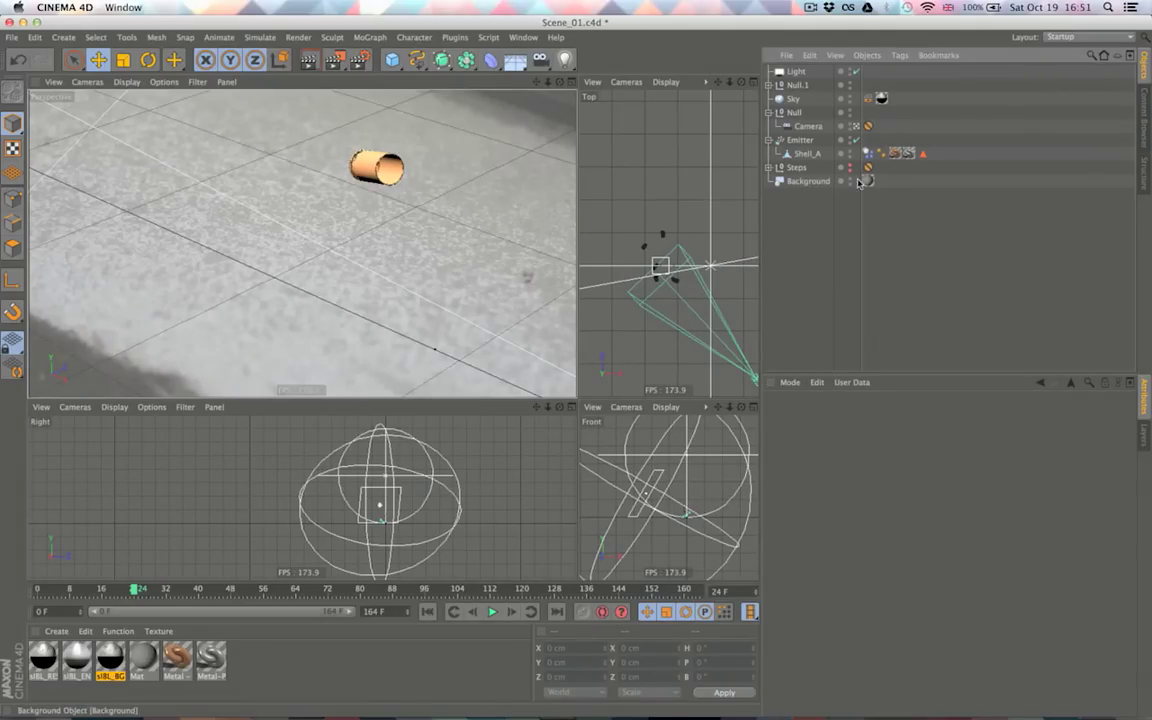
Select the Emitter, make the Steps object visible and hide the Background object in both editor and renderer
{"action": "left_click", "coordinate": [806, 154]}
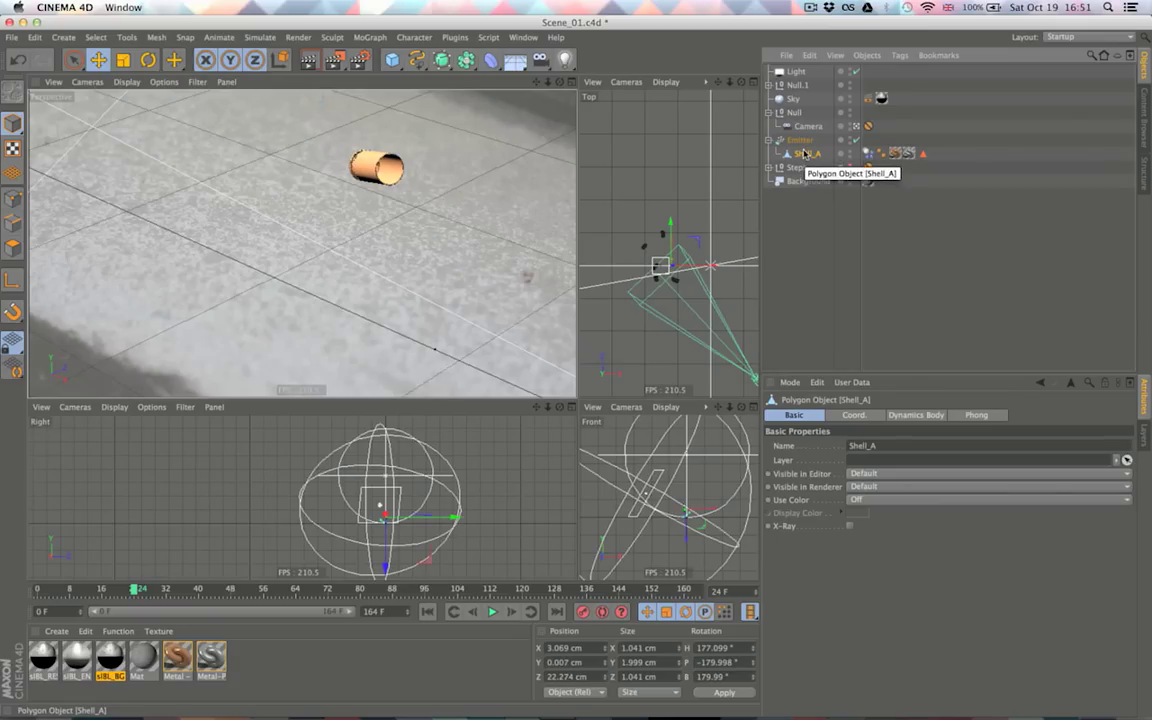
{"action": "left_click", "coordinate": [802, 141]}
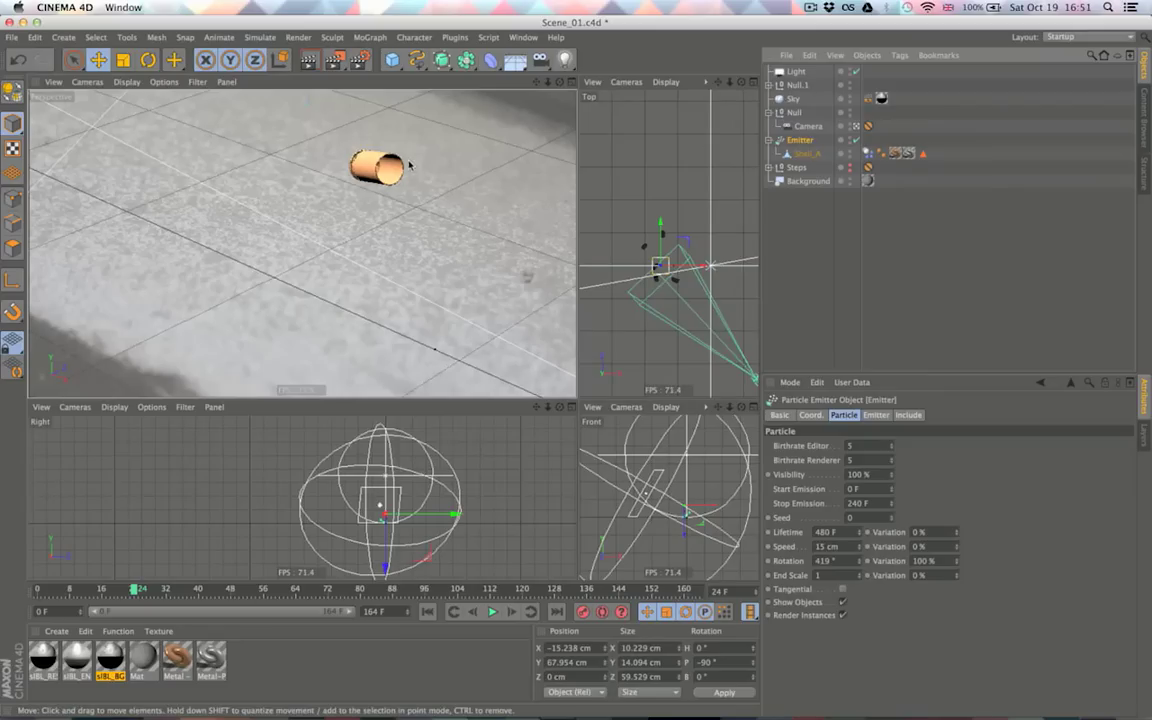
{"action": "left_click", "coordinate": [850, 170], "text": "alt"}
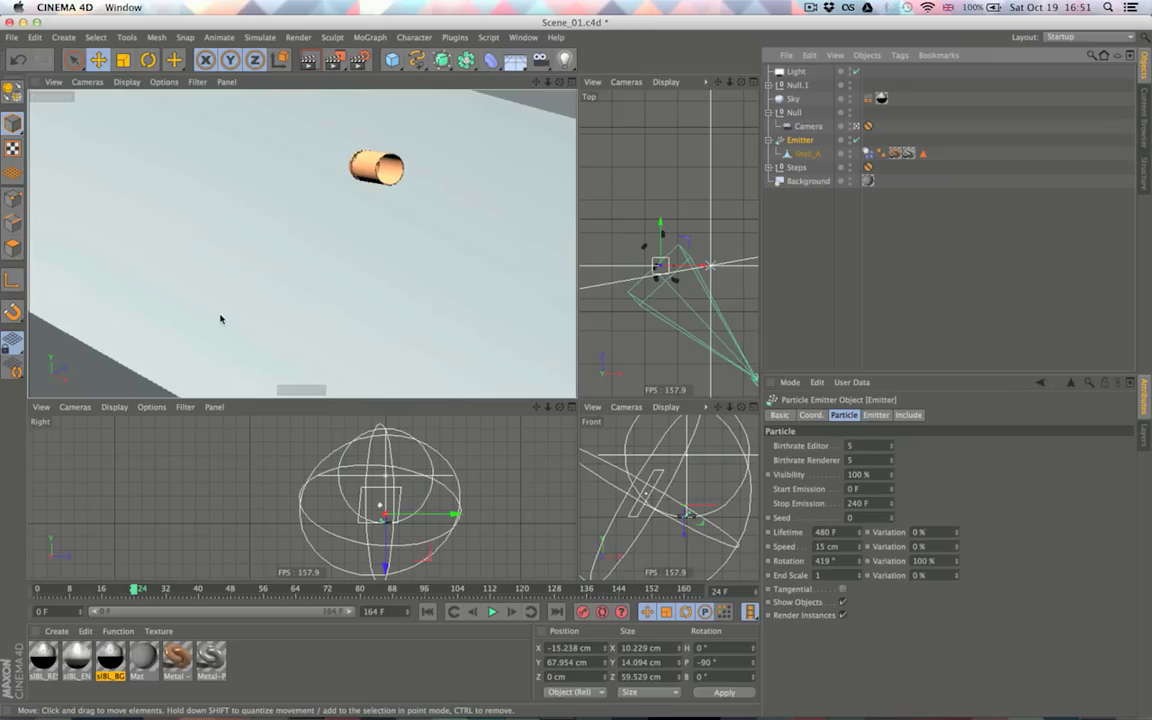
{"action": "left_click", "coordinate": [877, 229]}
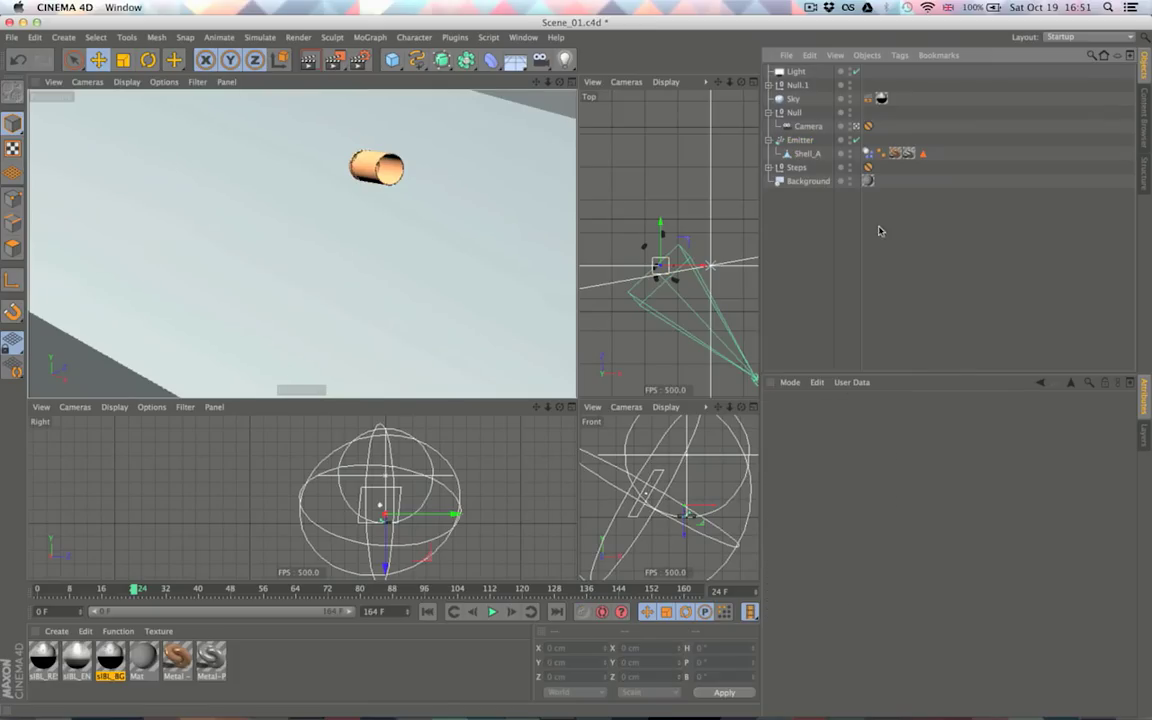
{"action": "left_click", "coordinate": [810, 141]}
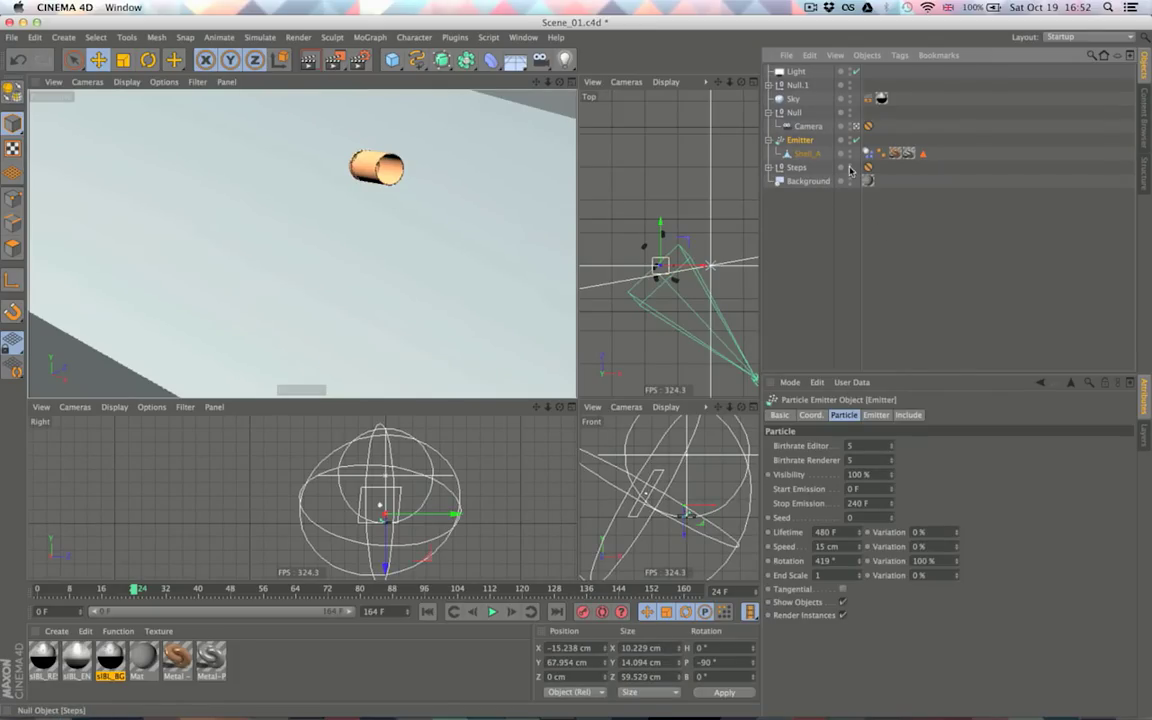
{"action": "double_click", "coordinate": [851, 169], "text": "alt"}
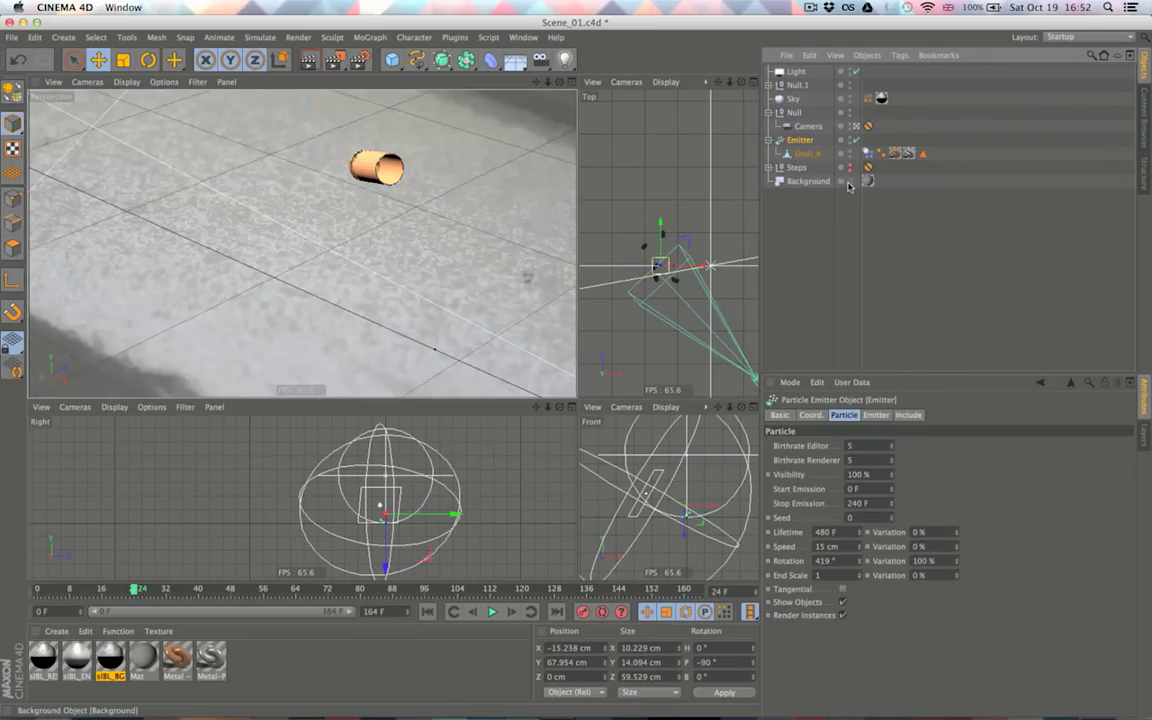
{"action": "double_click", "coordinate": [850, 184], "text": "alt"}
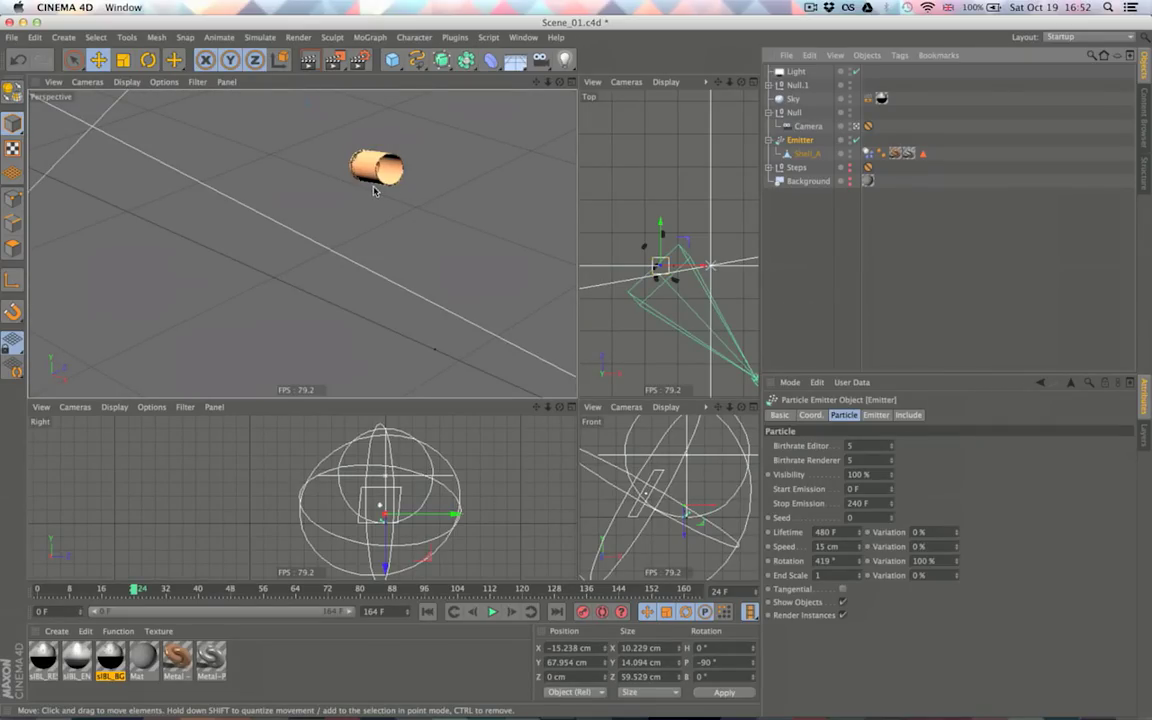
{"action": "left_click", "coordinate": [850, 167]}
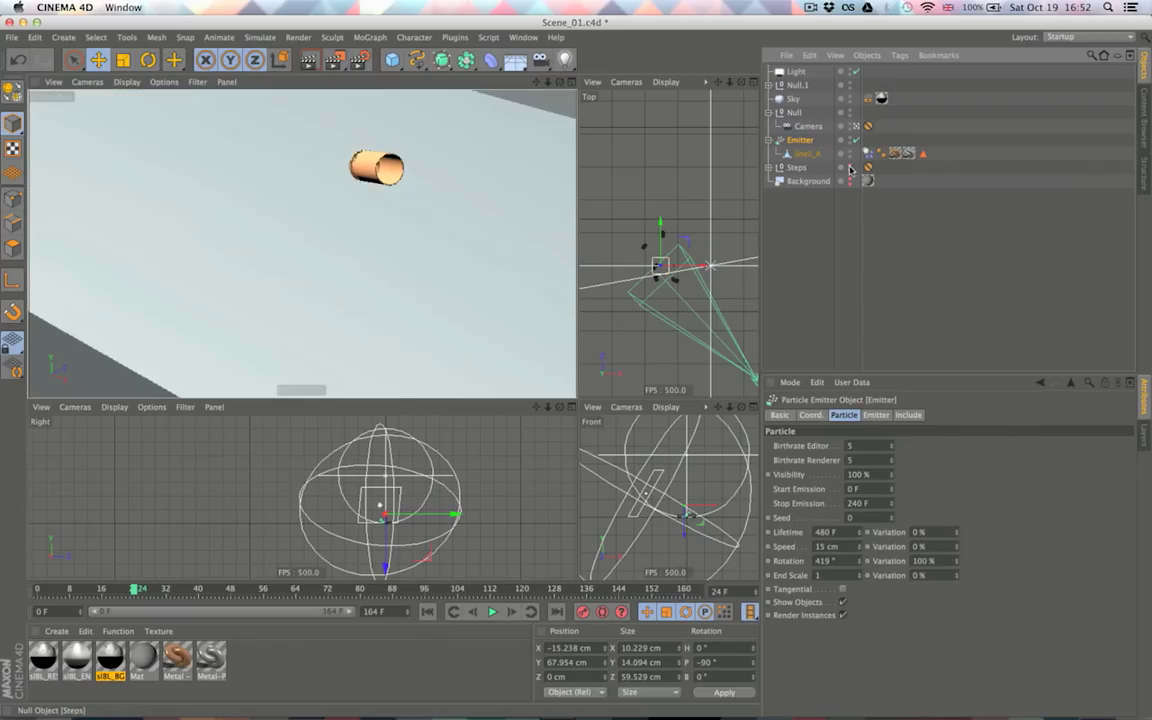
Add a Compositing tag to the Emitter and turn off Seen by Camera in it
{"action": "right_click", "coordinate": [793, 141]}
{"action": "mouse_move", "coordinate": [831, 149]}
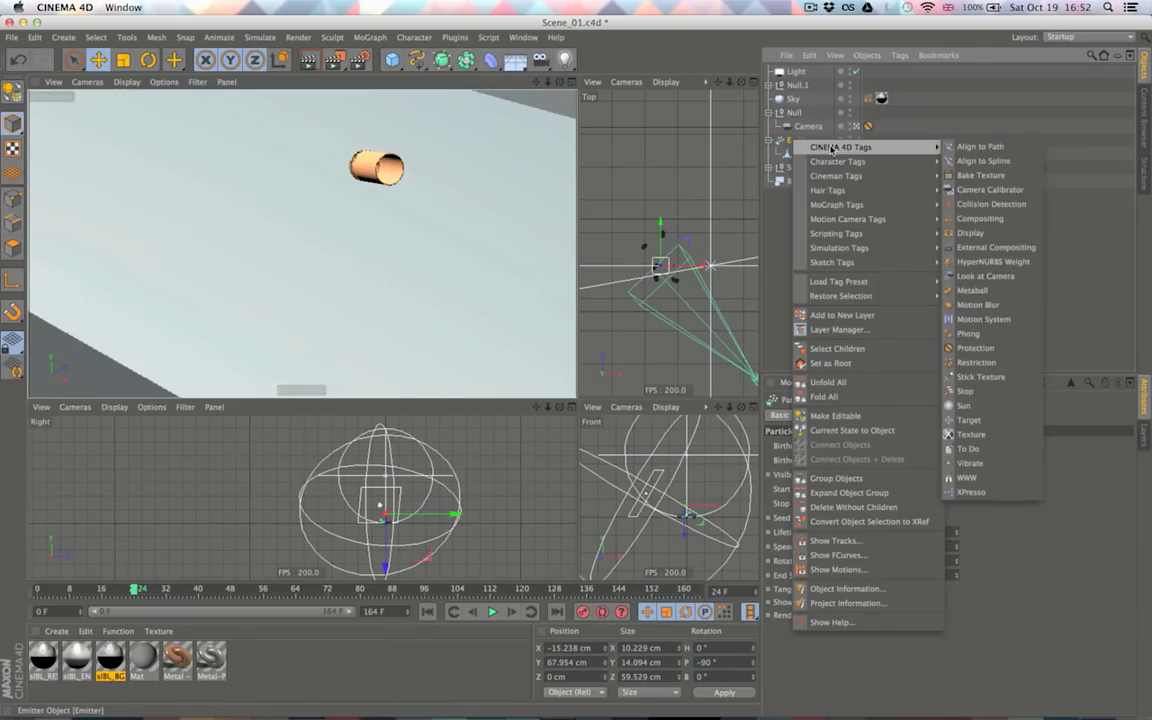
{"action": "left_click", "coordinate": [980, 218]}
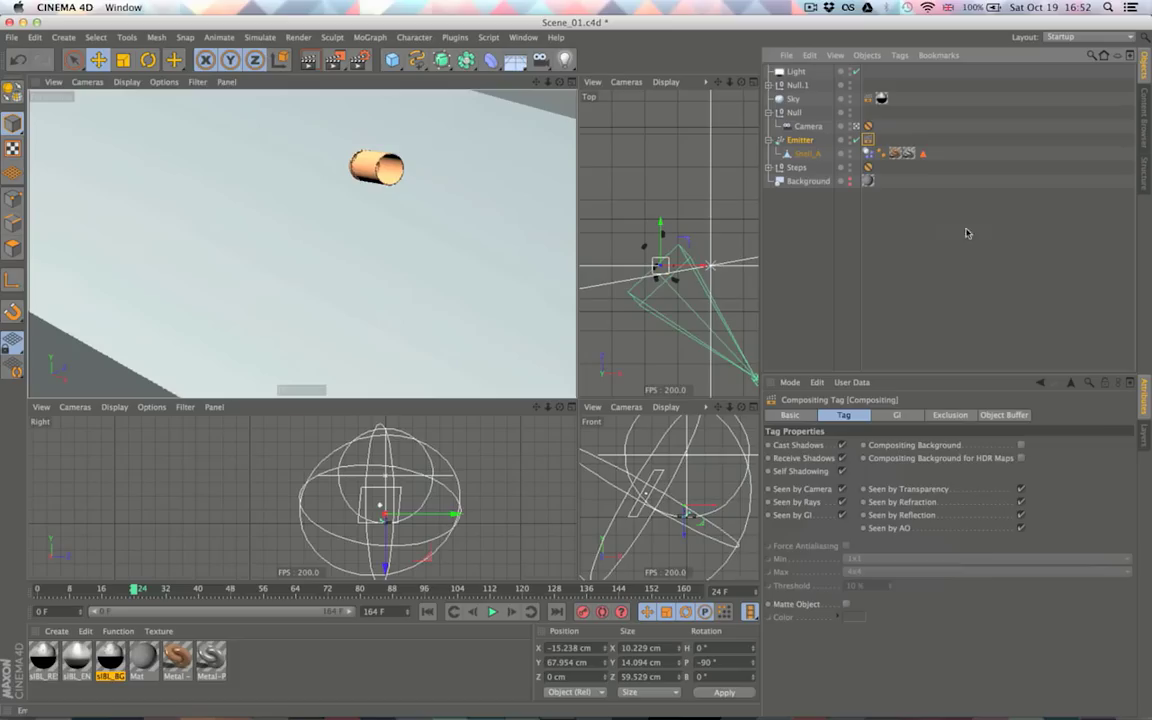
{"action": "left_click", "coordinate": [843, 489]}
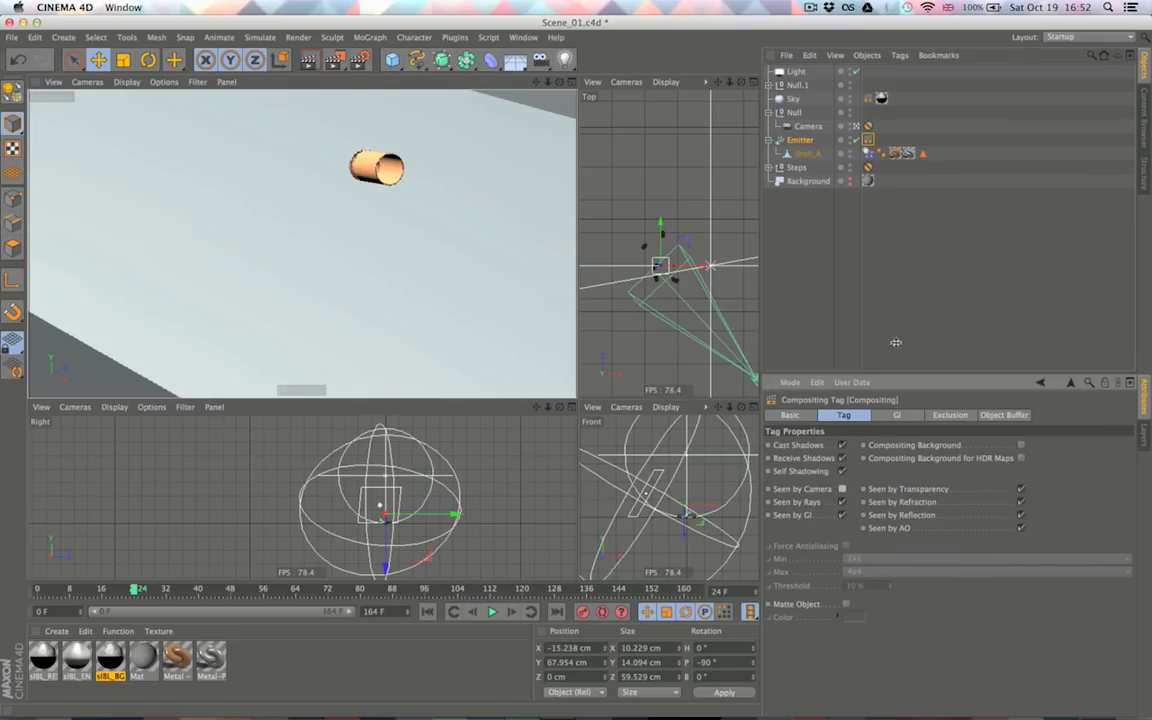
{"action": "left_click", "coordinate": [905, 275]}
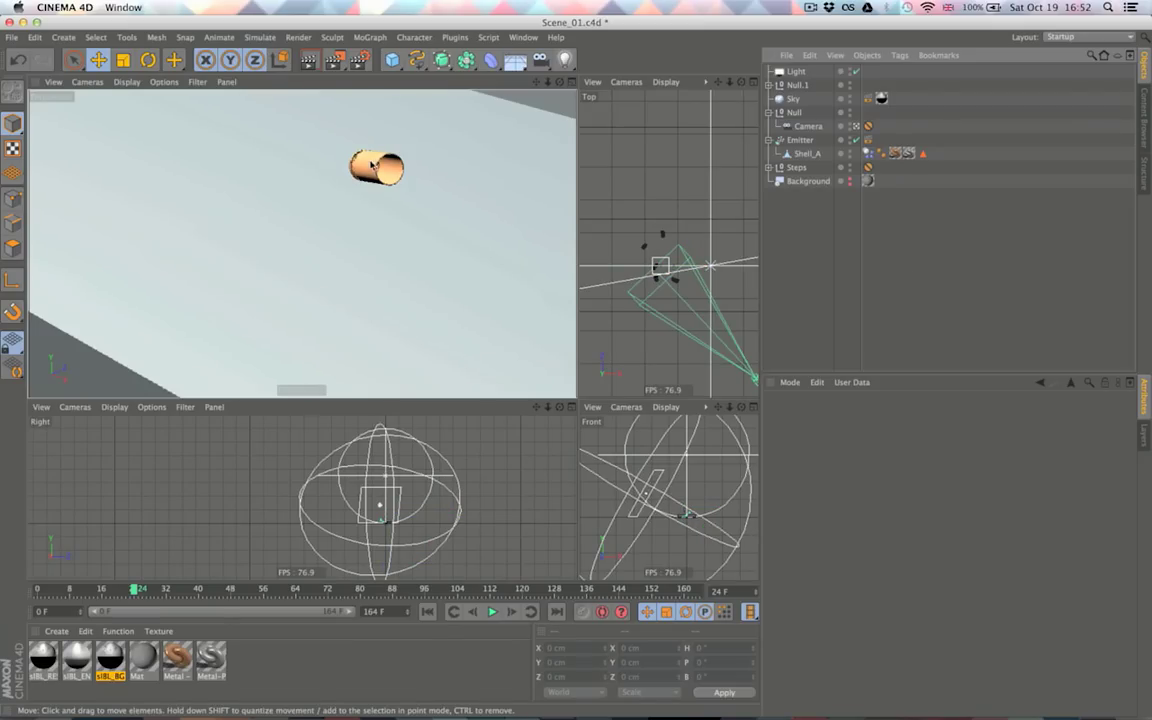
{"action": "left_click", "coordinate": [868, 141]}
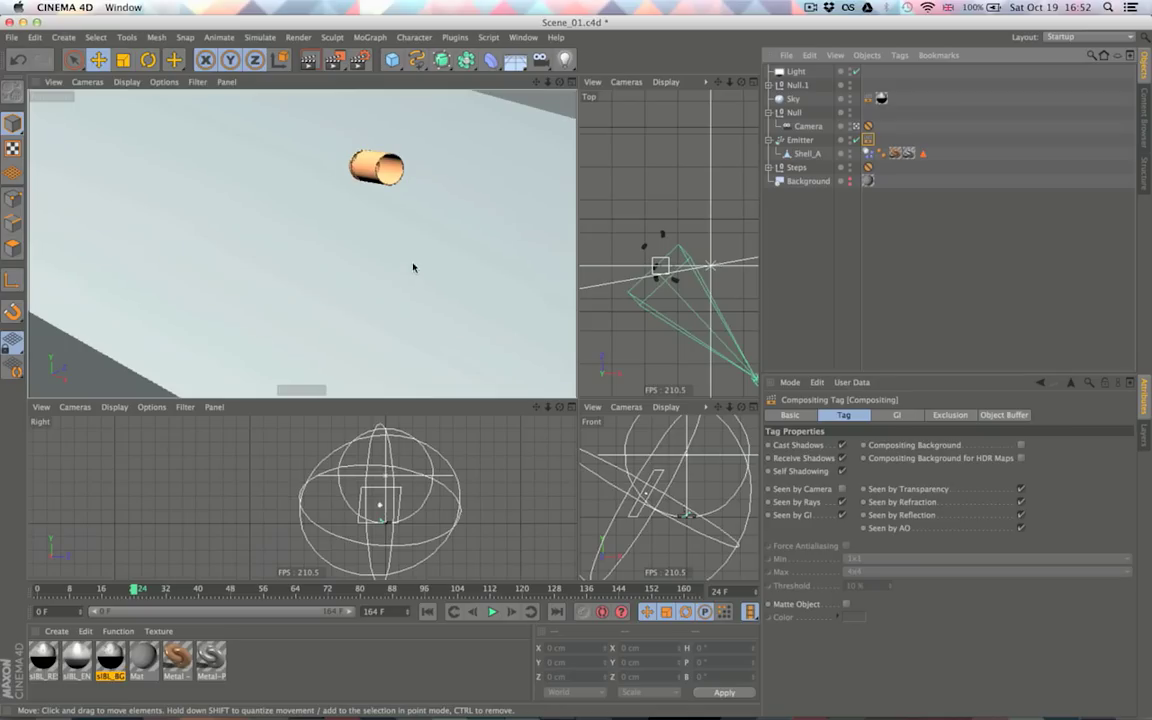
Try disabling the Diffuse and Reflection passes in the render settings and enable them again
{"action": "left_click", "coordinate": [358, 60]}
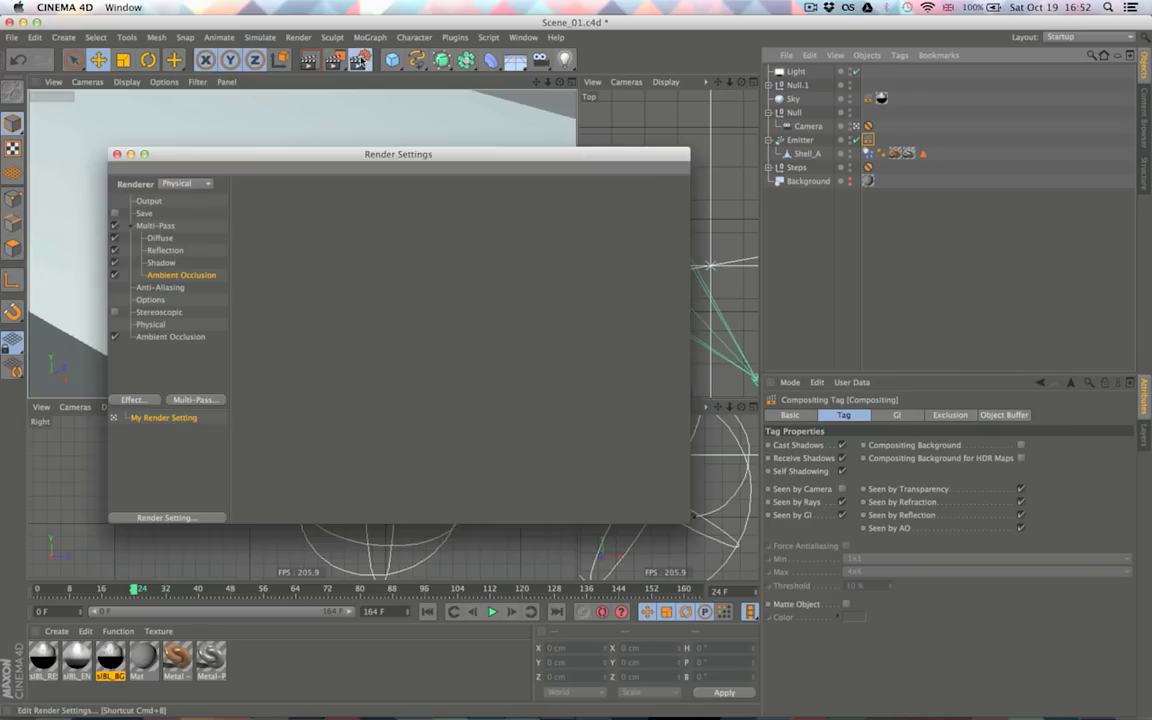
{"action": "left_click", "coordinate": [163, 263]}
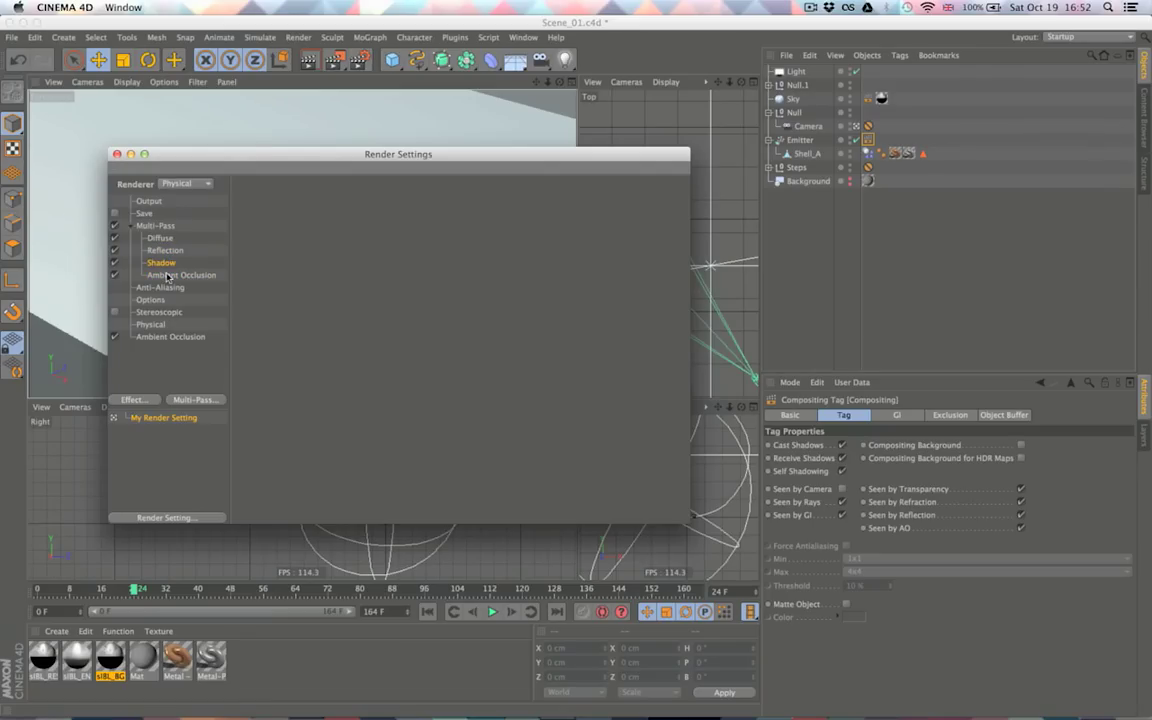
{"action": "left_click", "coordinate": [114, 250]}
{"action": "left_click", "coordinate": [114, 238]}
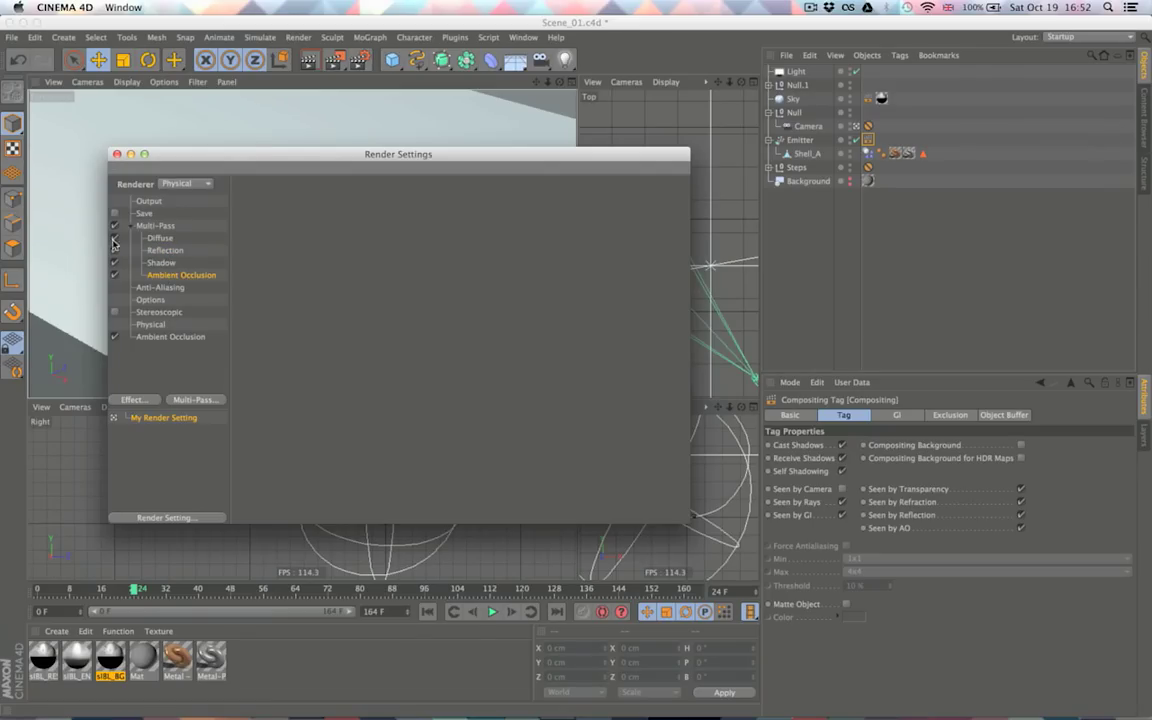
{"action": "left_click", "coordinate": [161, 264]}
{"action": "left_click", "coordinate": [167, 275]}
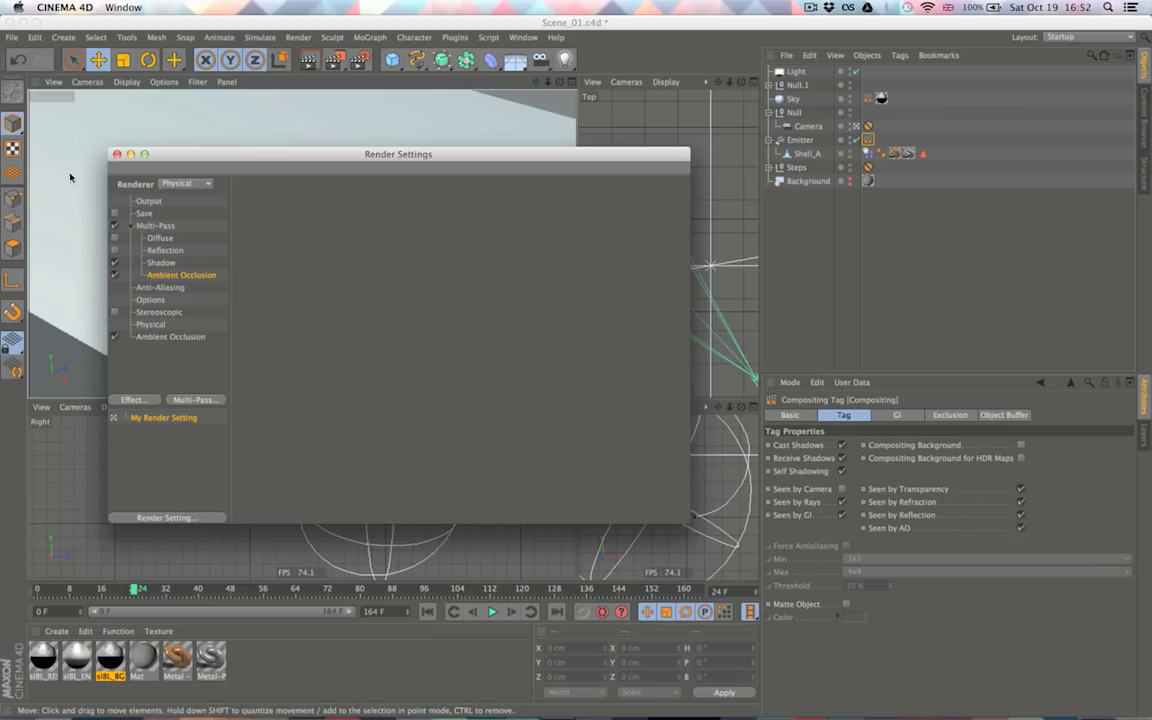
{"action": "left_click", "coordinate": [114, 250]}
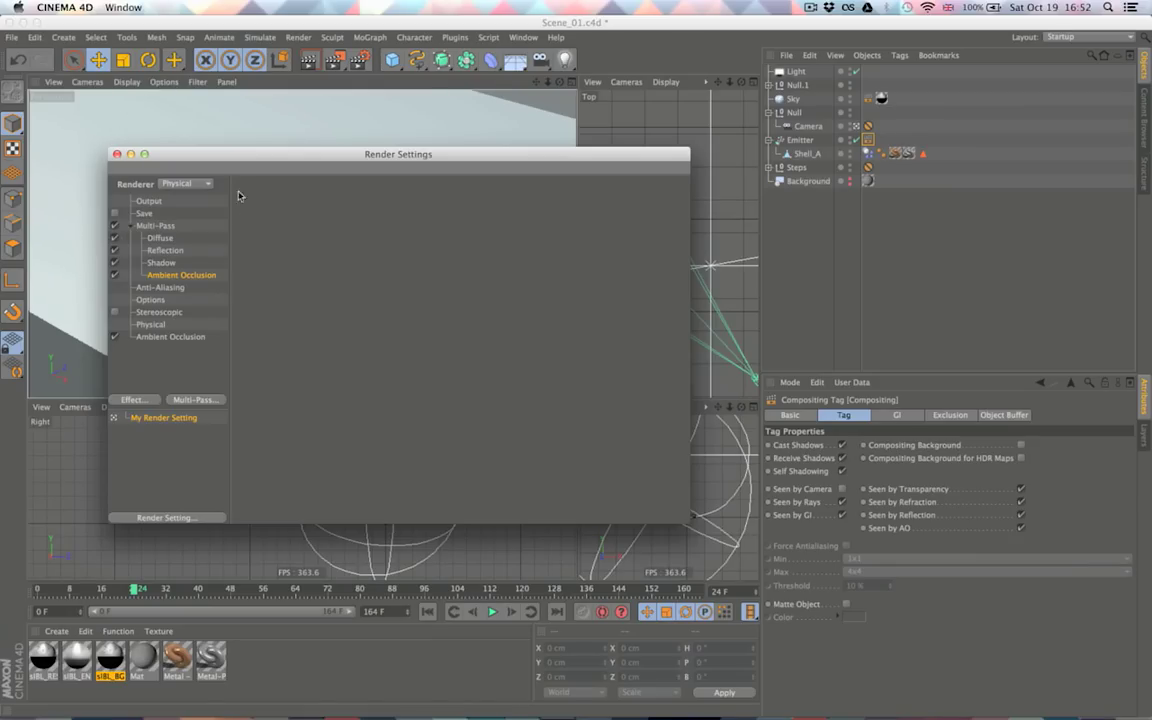
{"action": "left_click", "coordinate": [116, 154]}
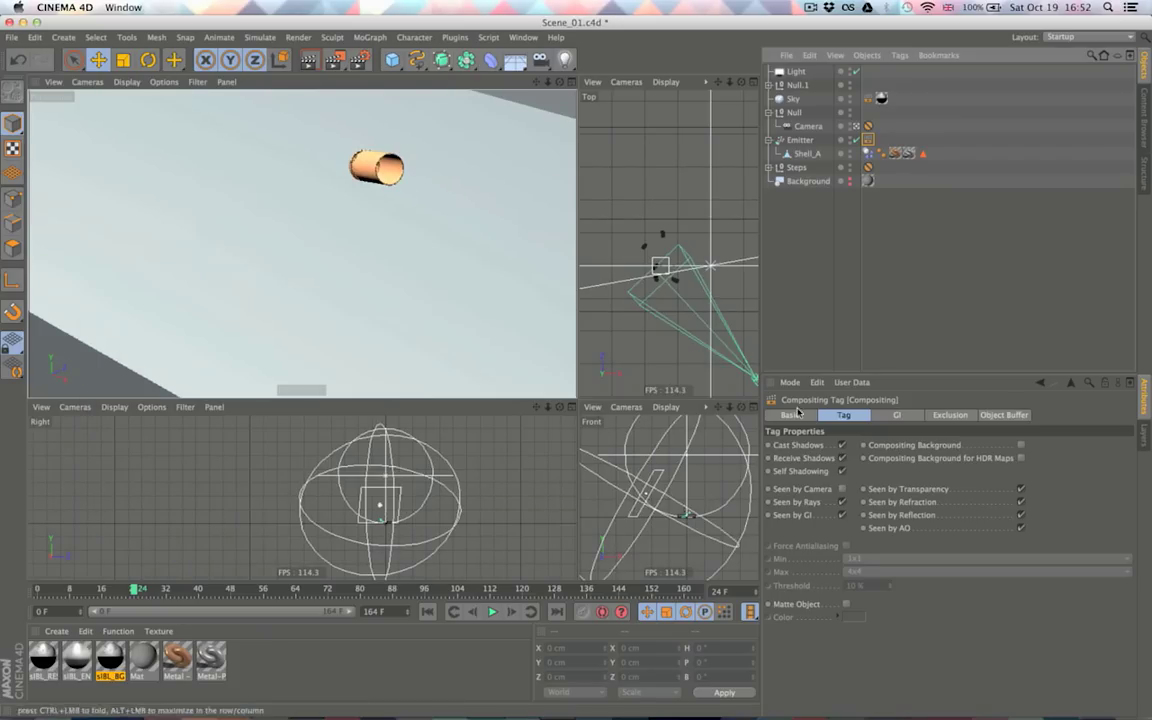
Turn Seen by Camera back on in the Emitter's Compositing tag and hide the Steps object
{"action": "left_click", "coordinate": [849, 167]}
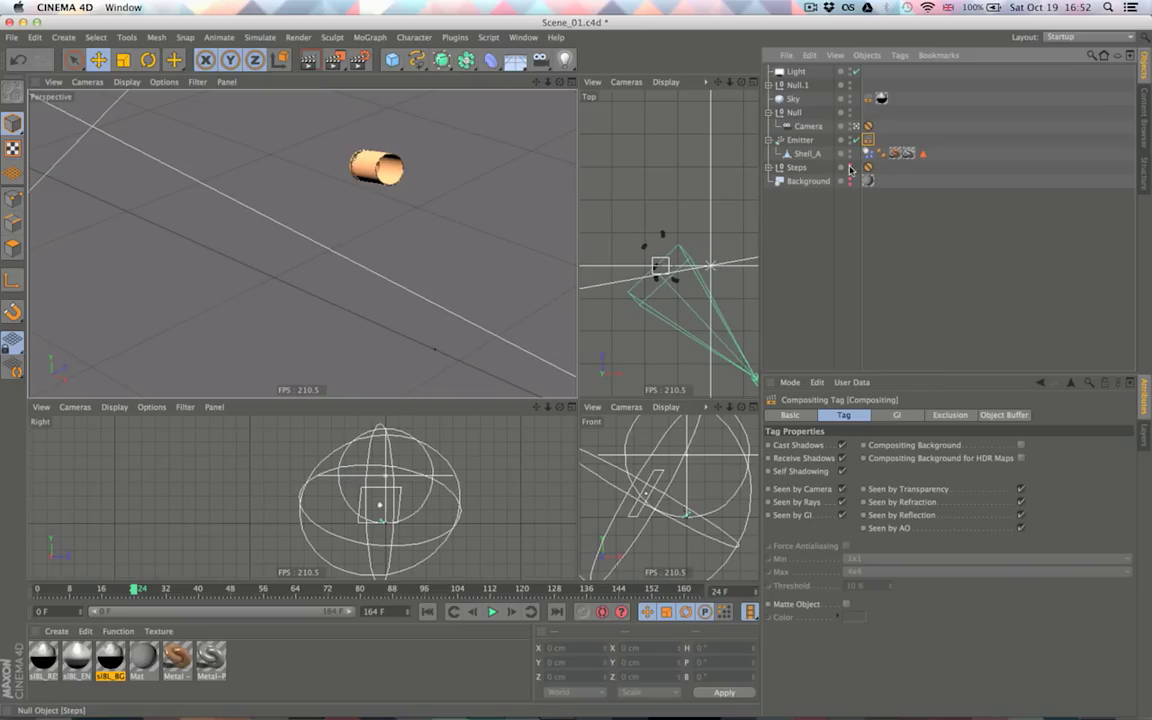
Enable Alpha Channel and Straight Alpha for the regular image in the render's save settings
{"action": "left_click", "coordinate": [364, 60]}
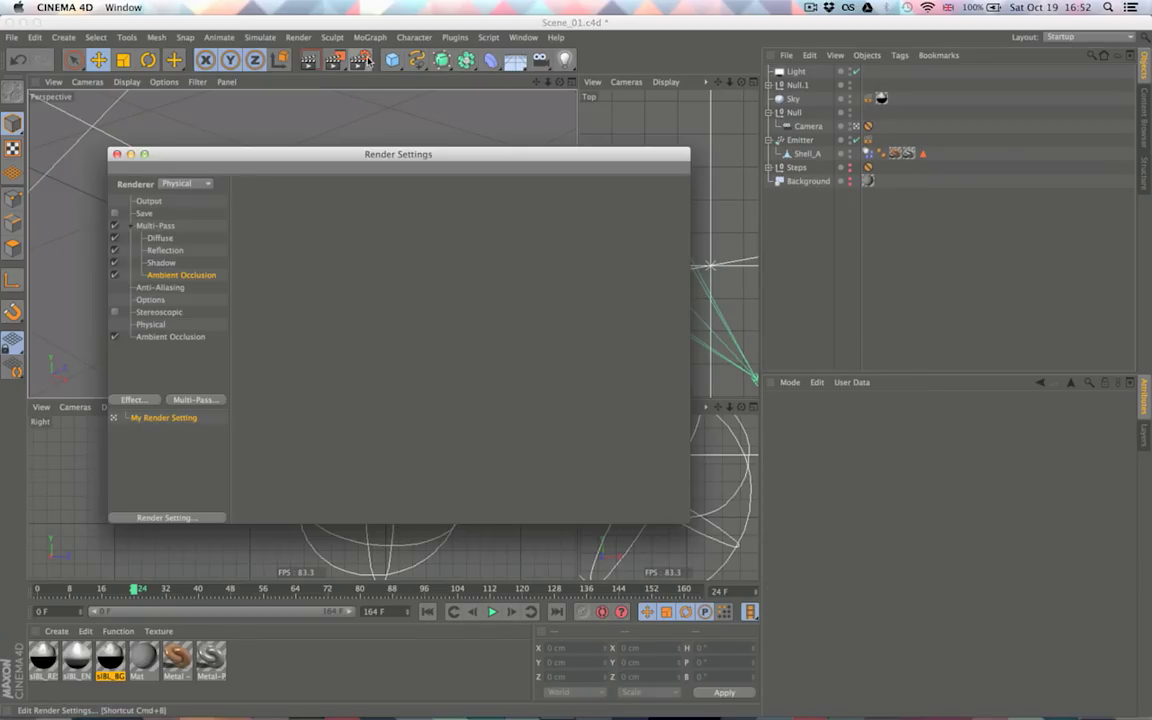
{"action": "left_click", "coordinate": [147, 201]}
{"action": "left_click", "coordinate": [143, 213]}
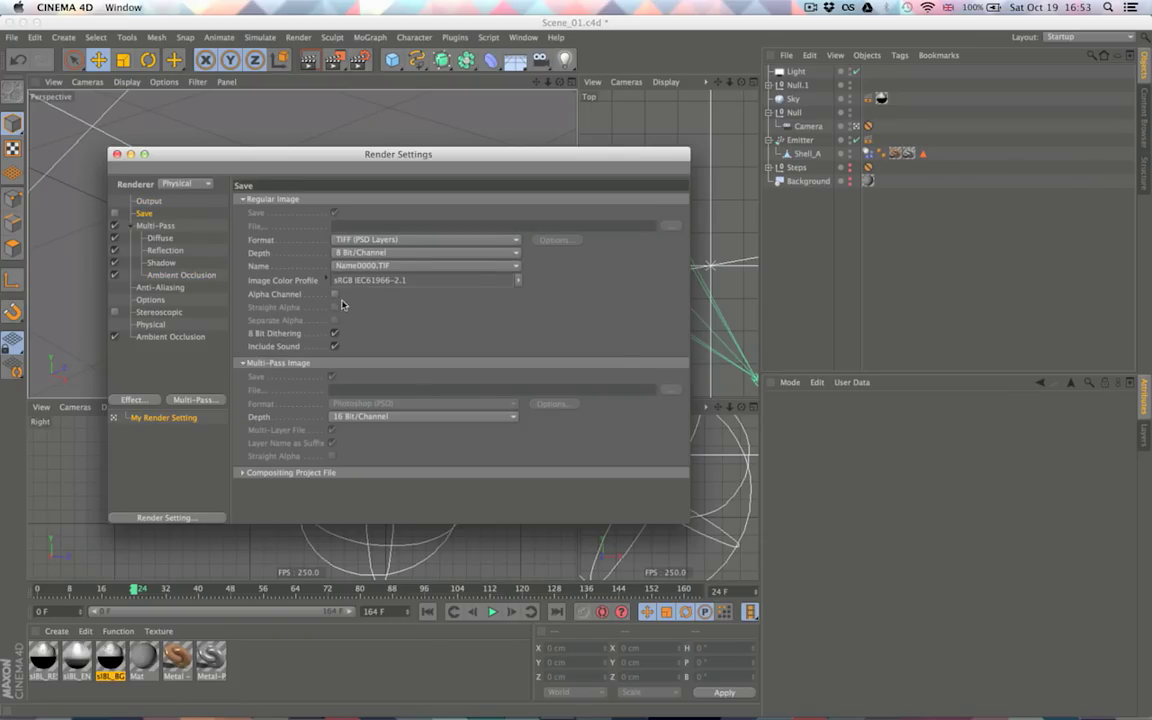
{"action": "left_click", "coordinate": [334, 295]}
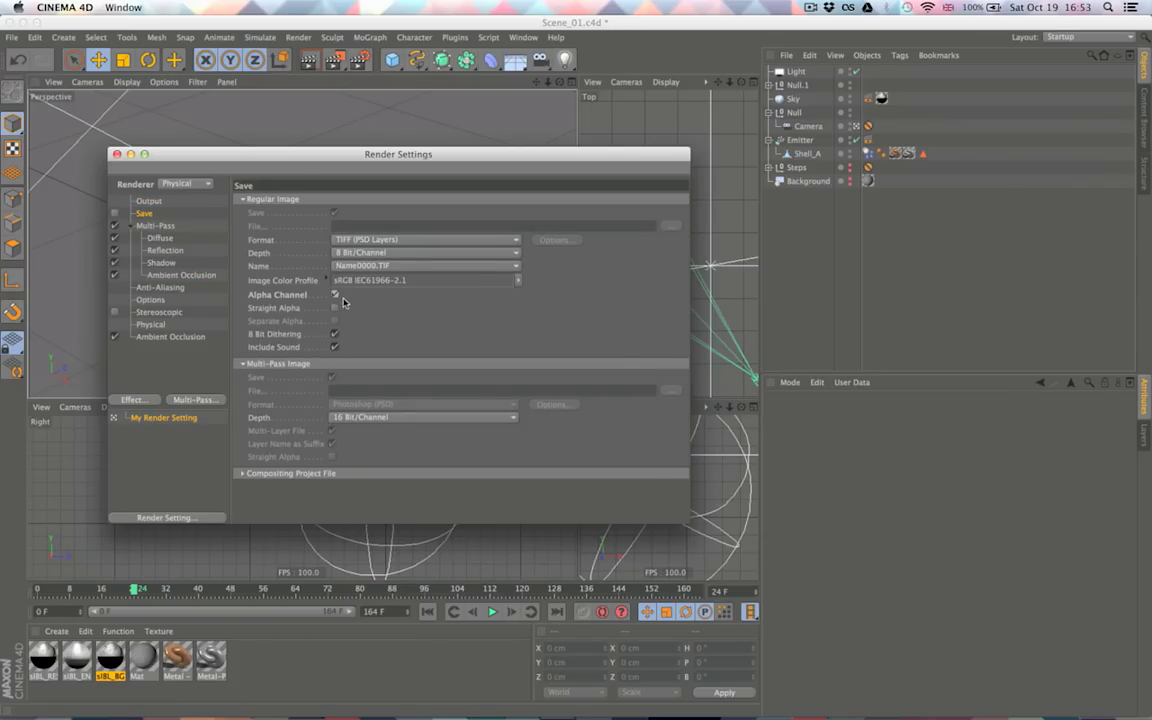
{"action": "left_click", "coordinate": [335, 309]}
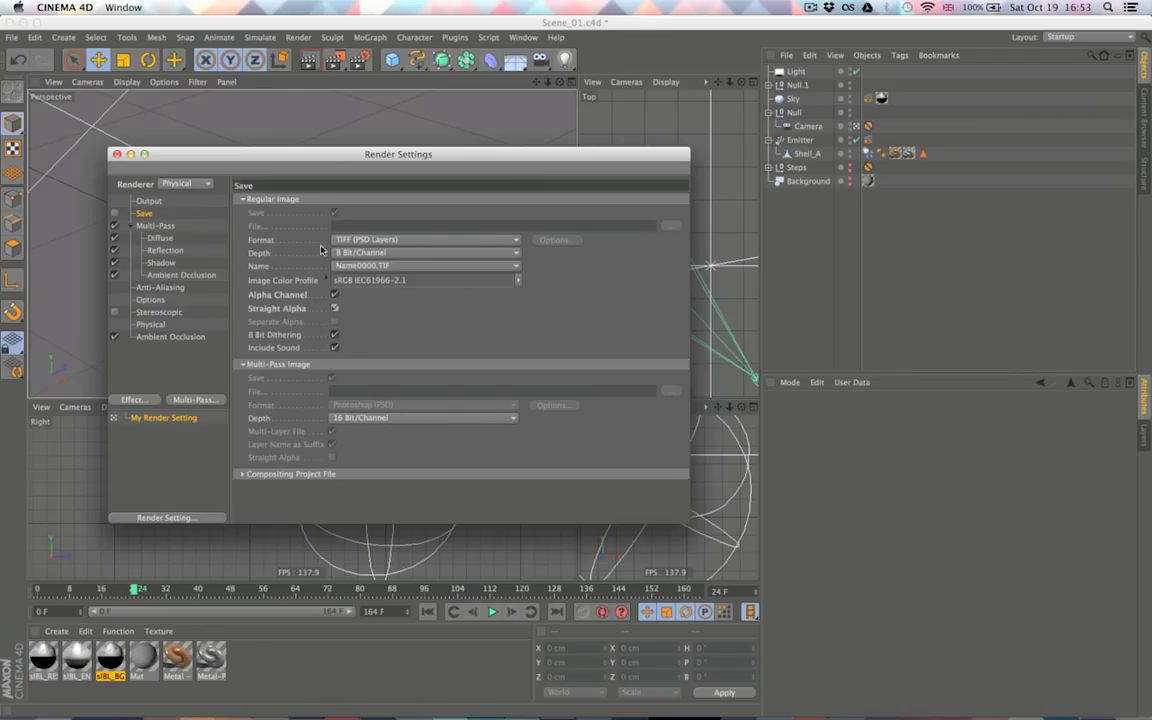
Enable saving for the render and switch off the regular image so only the multi-pass image is saved
{"action": "left_click", "coordinate": [114, 213]}
{"action": "left_click", "coordinate": [335, 213]}
{"action": "left_click", "coordinate": [295, 213]}
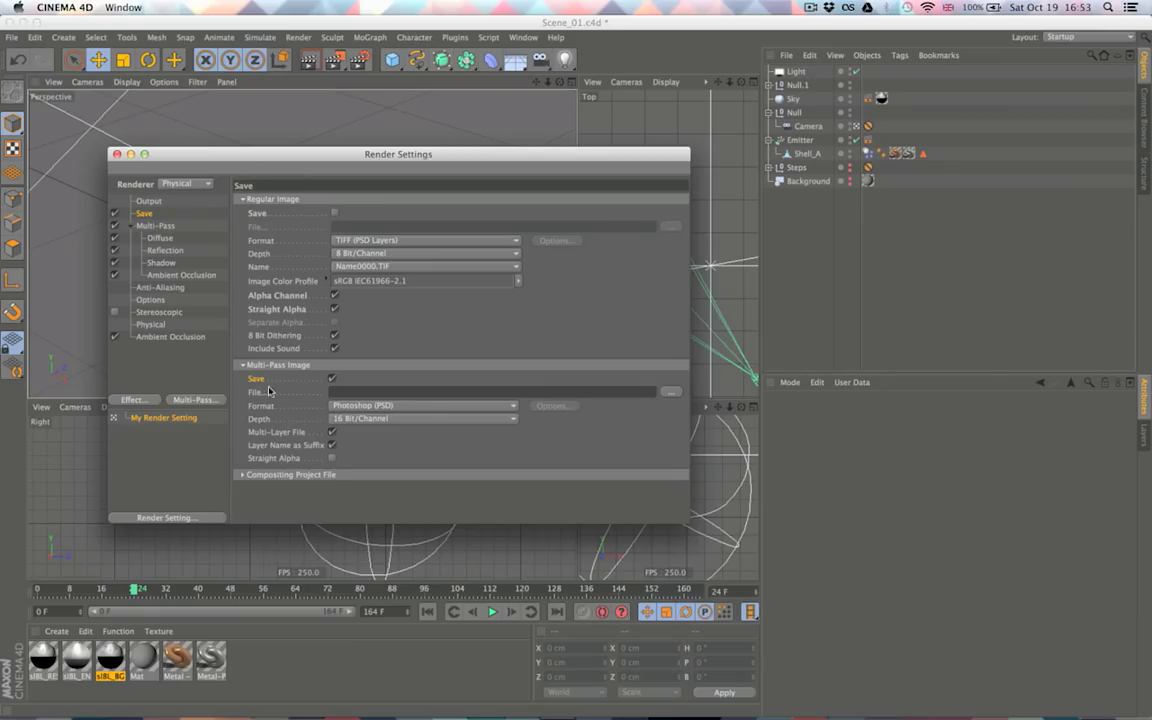
Add an RGBA Image pass and place it first in the multi-pass list, above Diffuse
{"action": "left_click", "coordinate": [197, 401]}
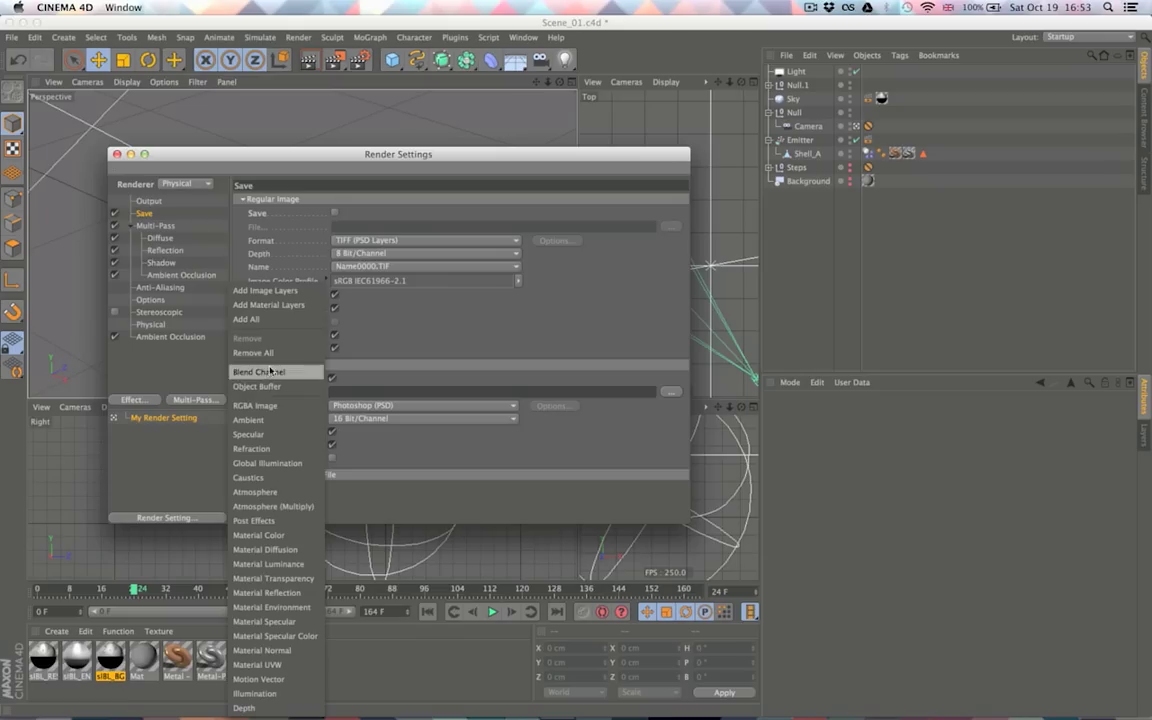
{"action": "left_click", "coordinate": [269, 406]}
{"action": "left_click_drag", "start_coordinate": [174, 288], "coordinate": [171, 234]}
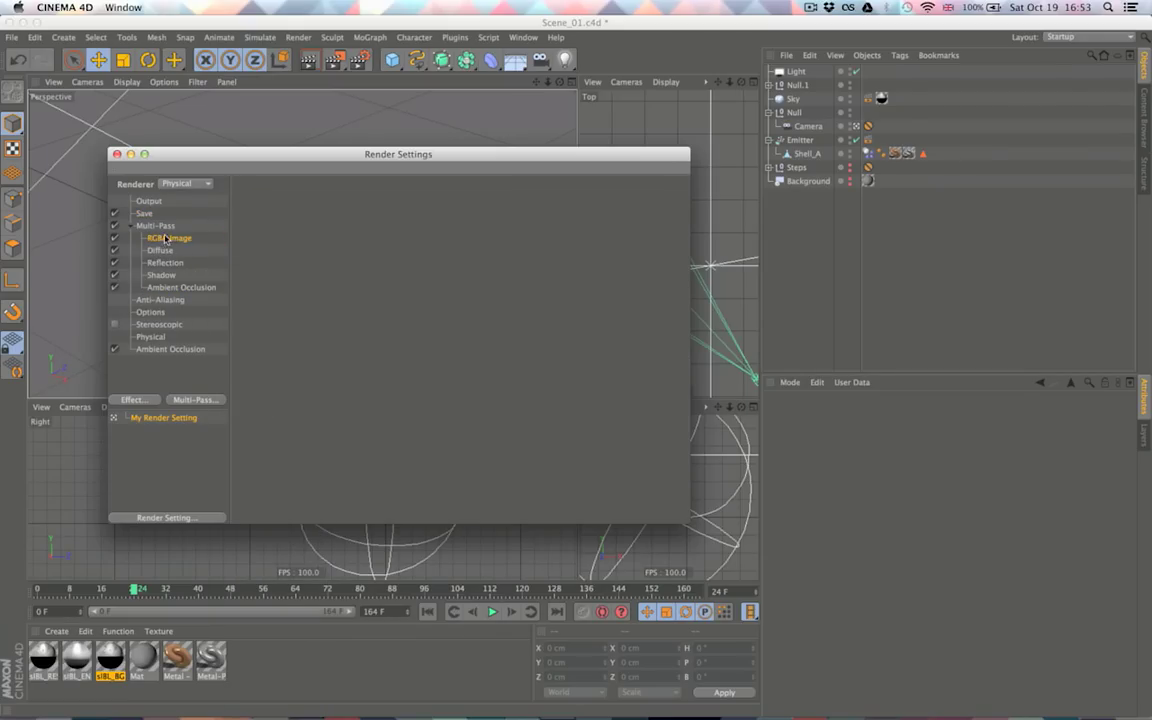
Set the multi-pass image format to PNG with default export options and enable its Straight Alpha
{"action": "left_click", "coordinate": [145, 215]}
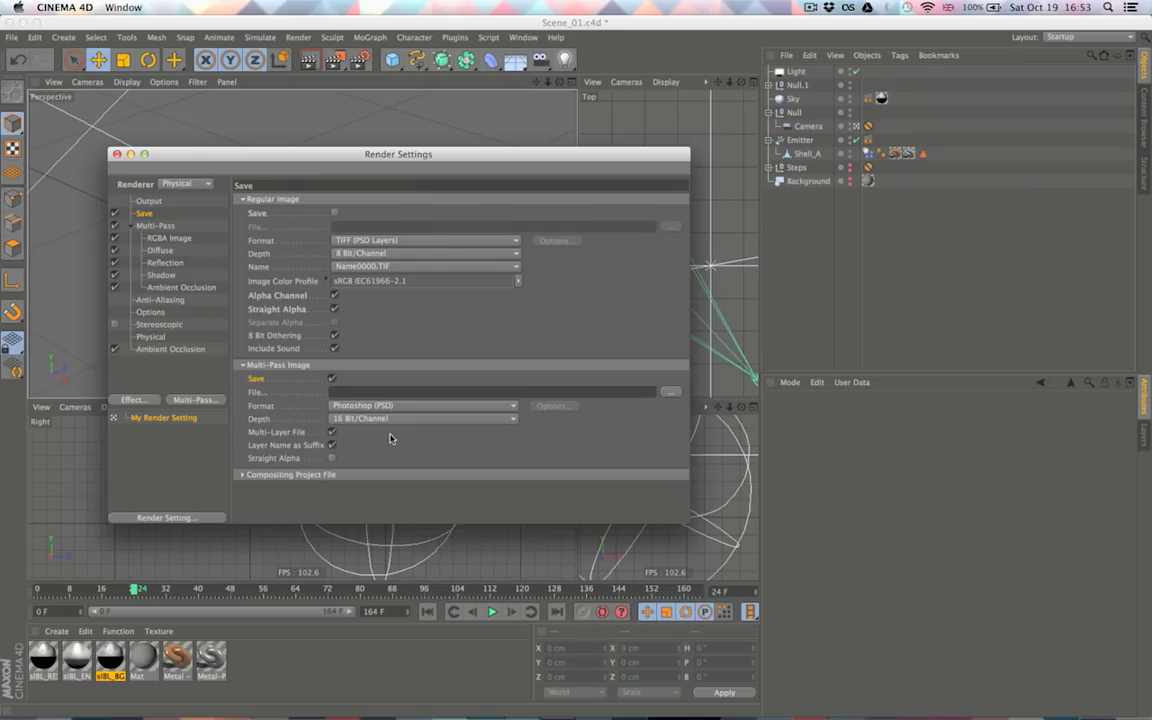
{"action": "left_click", "coordinate": [400, 405]}
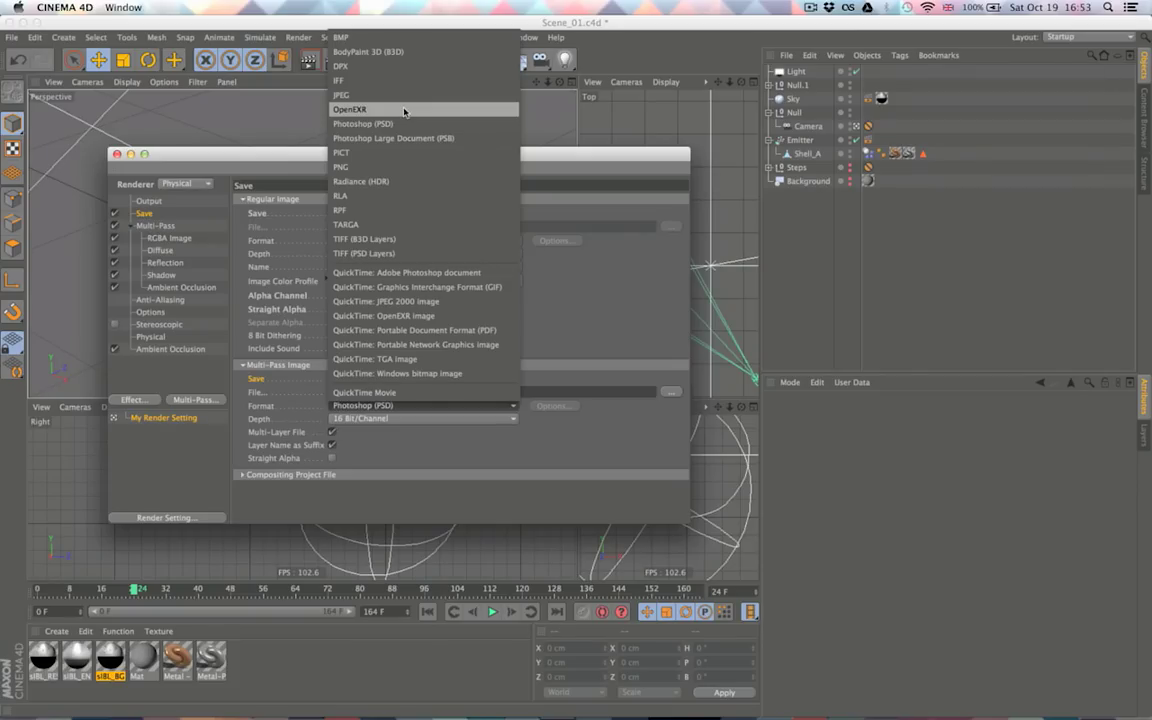
{"action": "left_click", "coordinate": [391, 167]}
{"action": "left_click", "coordinate": [396, 405]}
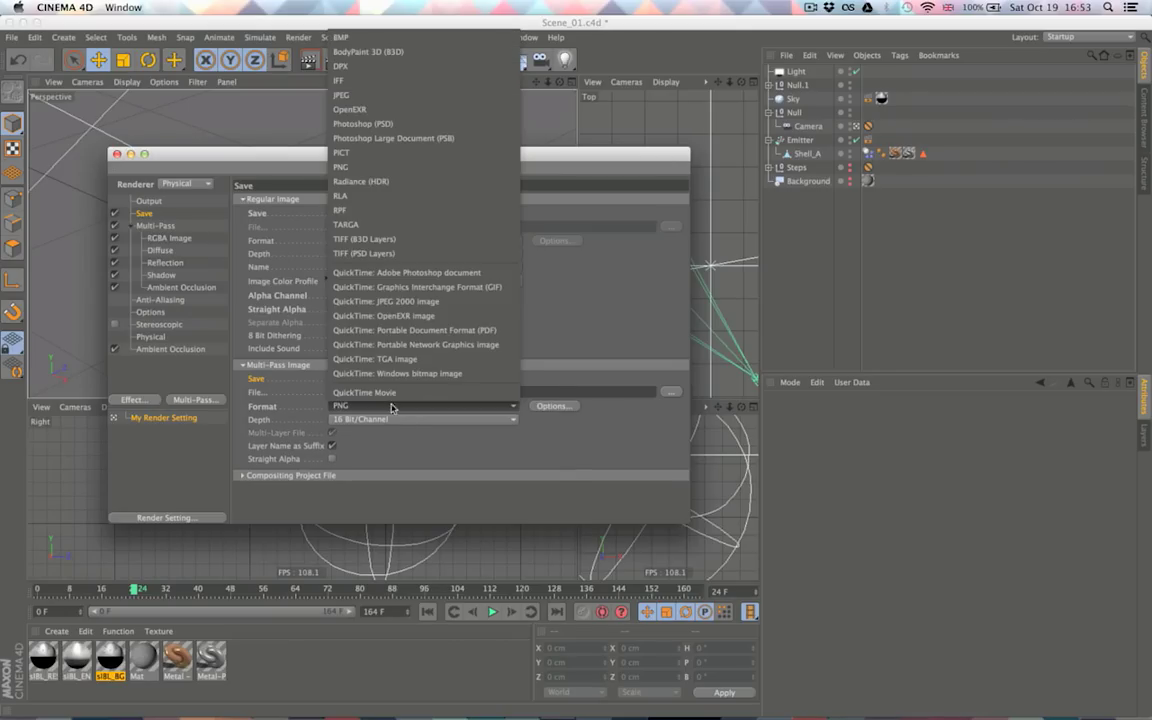
{"action": "left_click", "coordinate": [505, 254]}
{"action": "left_click", "coordinate": [553, 405]}
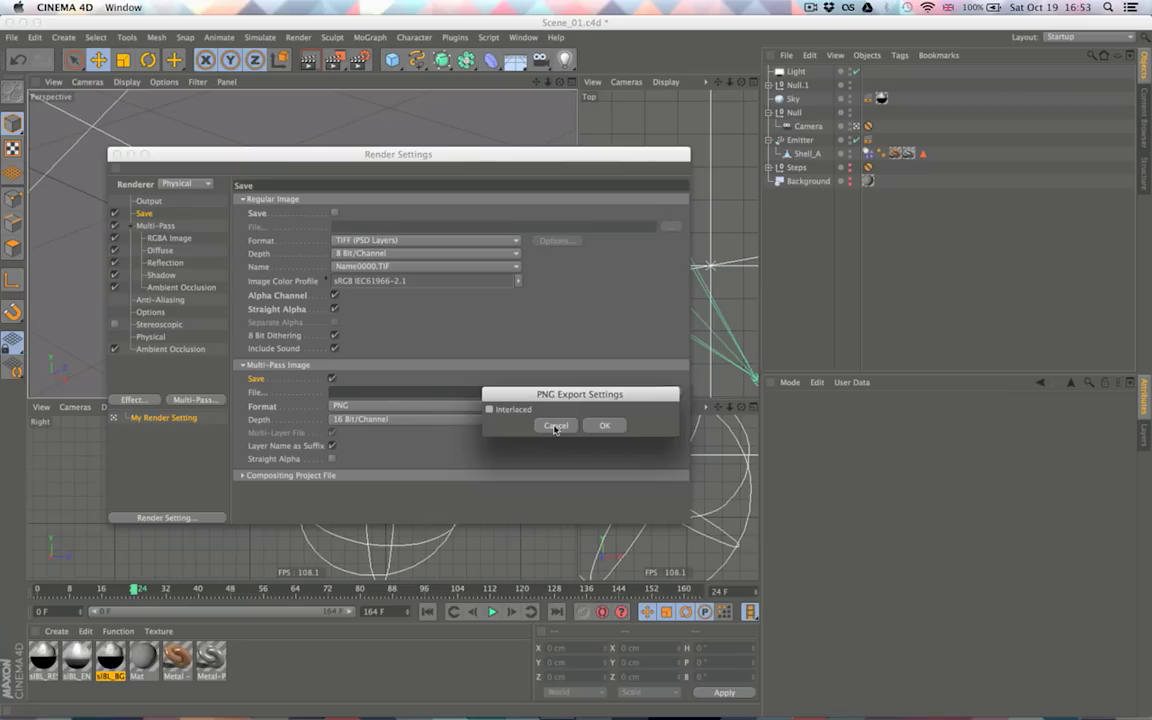
{"action": "left_click", "coordinate": [553, 426]}
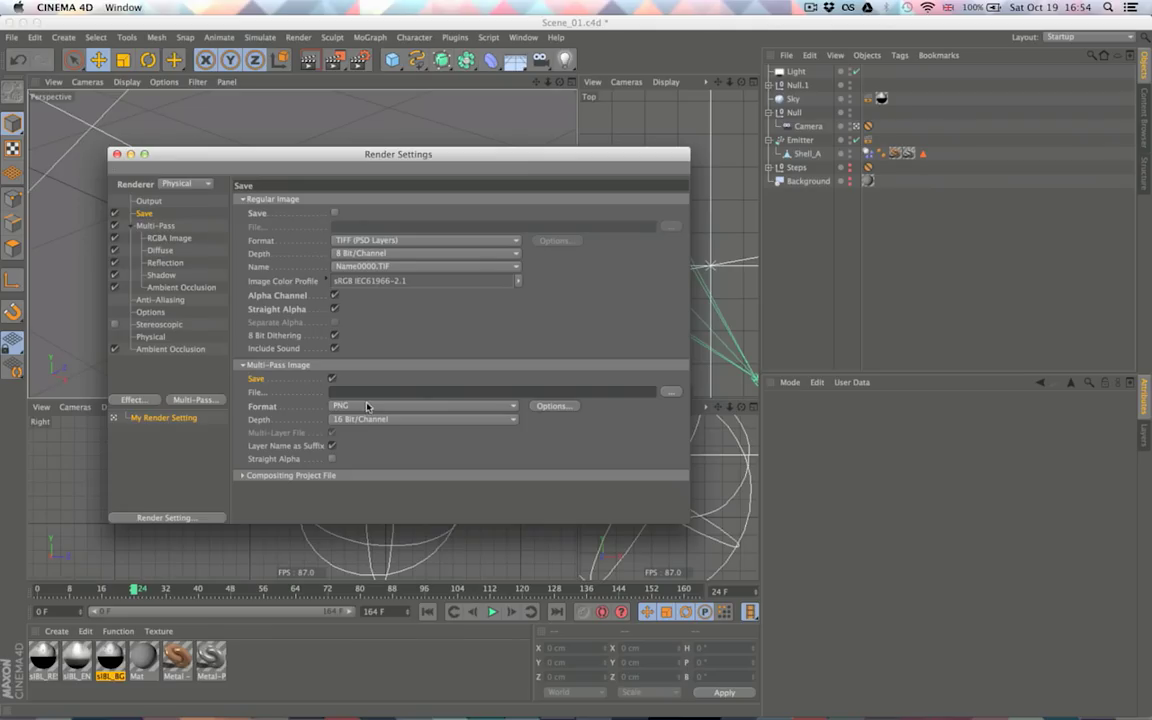
{"action": "left_click", "coordinate": [332, 460]}
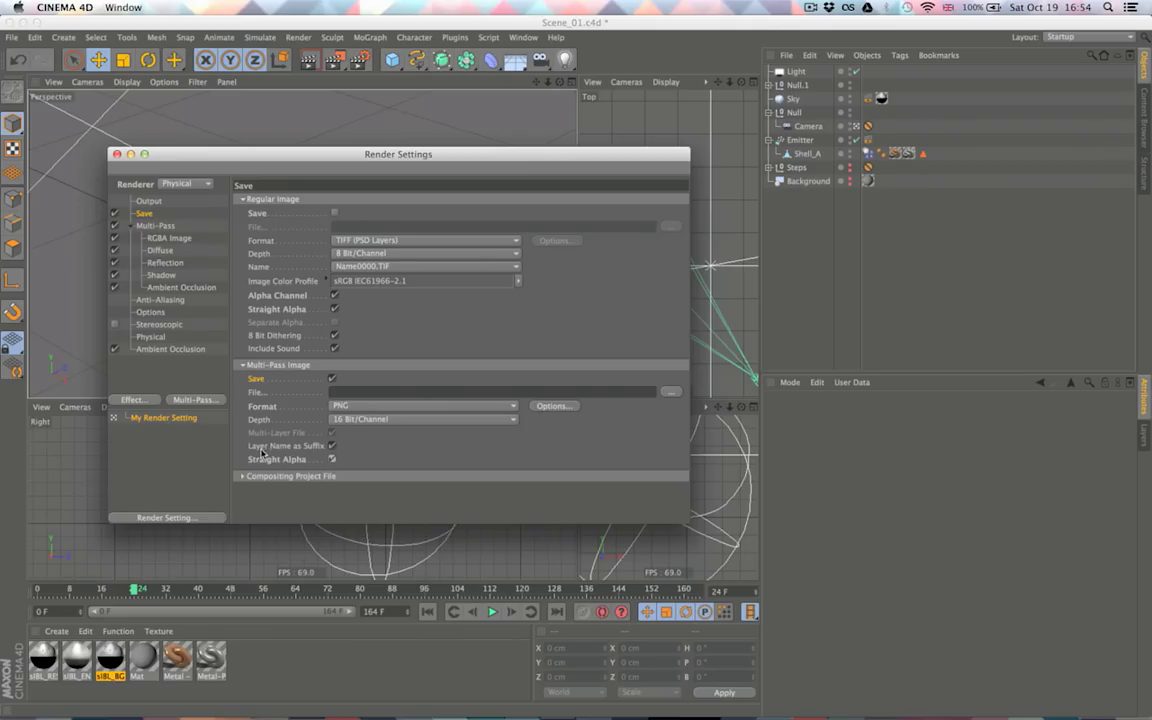
Turn off Layer Name as Suffix for the multi-pass image and check the Compositing Project File options
{"action": "left_click", "coordinate": [332, 446]}
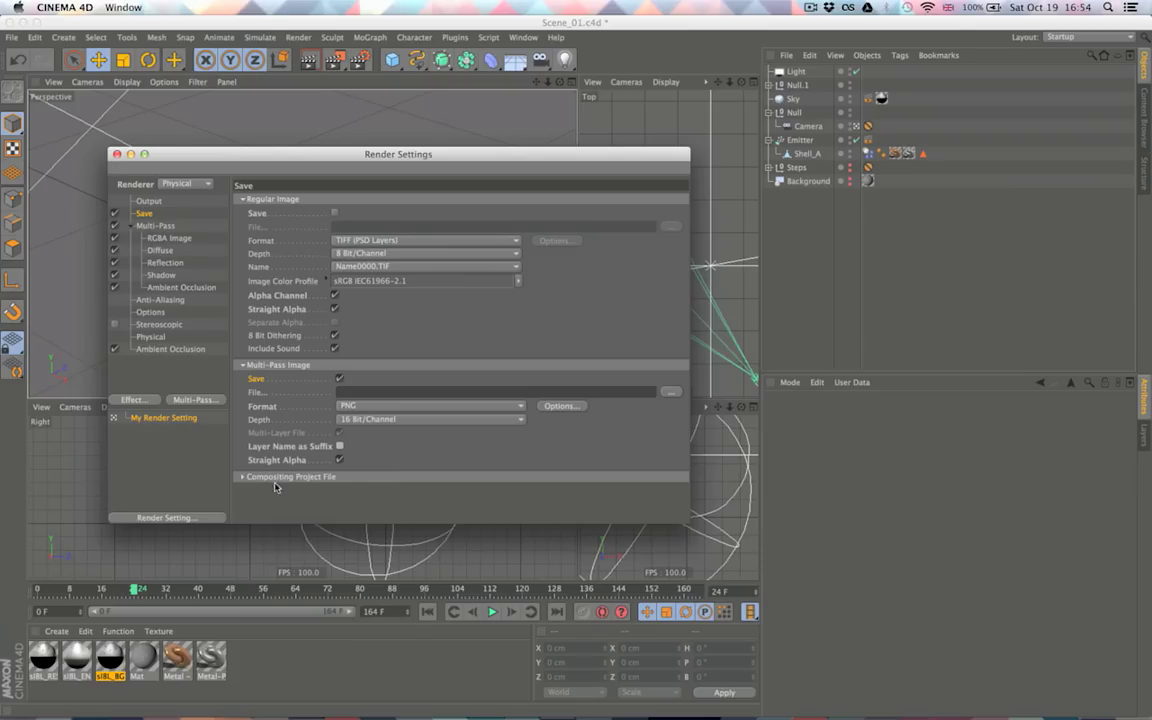
{"action": "left_click", "coordinate": [305, 479]}
{"action": "scroll", "coordinate": [384, 416], "scroll_direction": "down", "scroll_amount": 1}
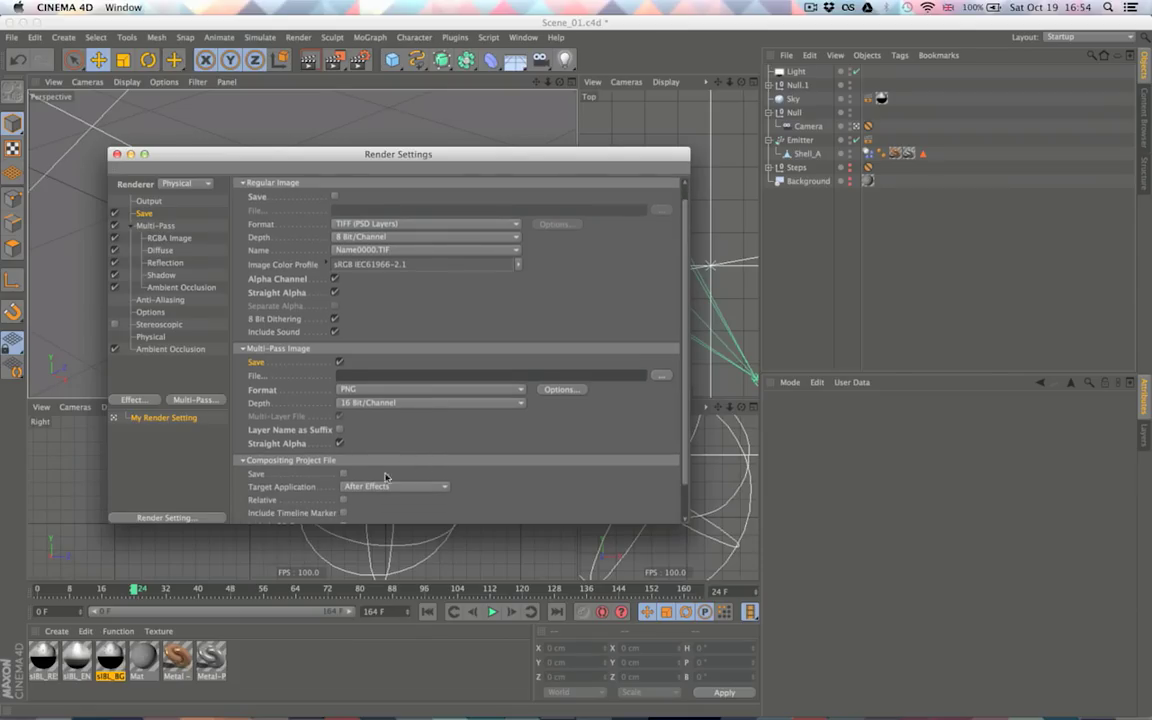
{"action": "left_click", "coordinate": [313, 461]}
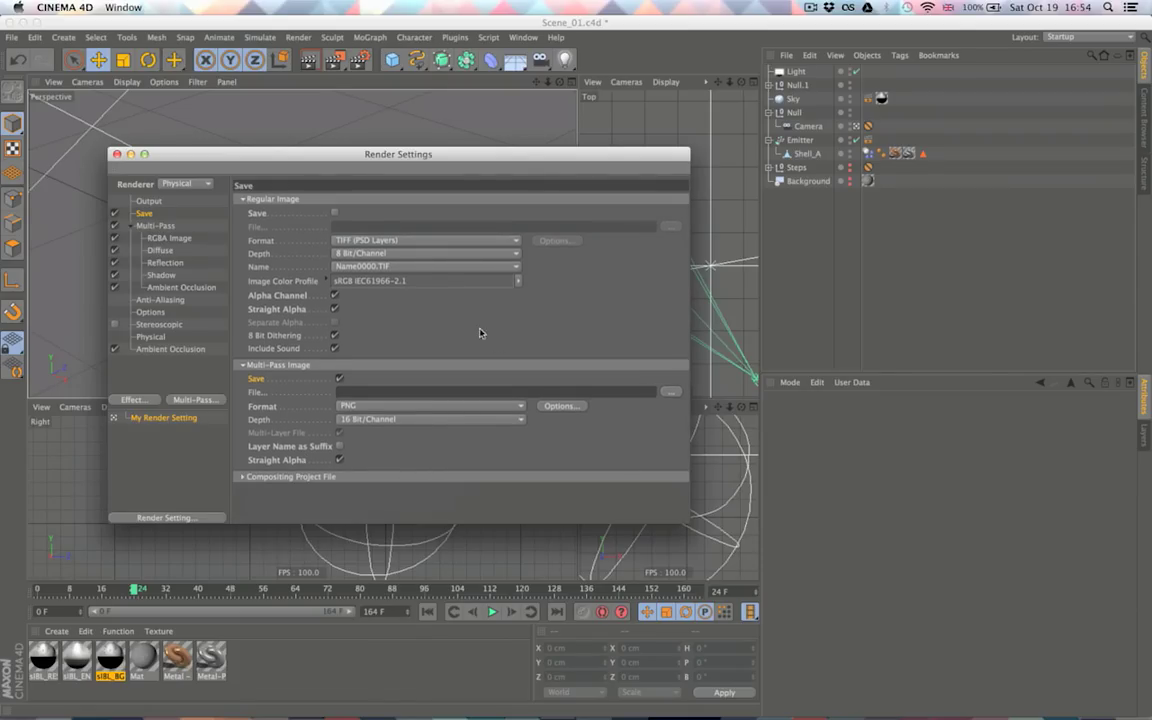
Review the Ambient Occlusion, Physical, Stereoscopic, Options, Anti-Aliasing, Output and Save render settings, then close the settings
{"action": "left_click", "coordinate": [170, 349]}
{"action": "left_click", "coordinate": [153, 337]}
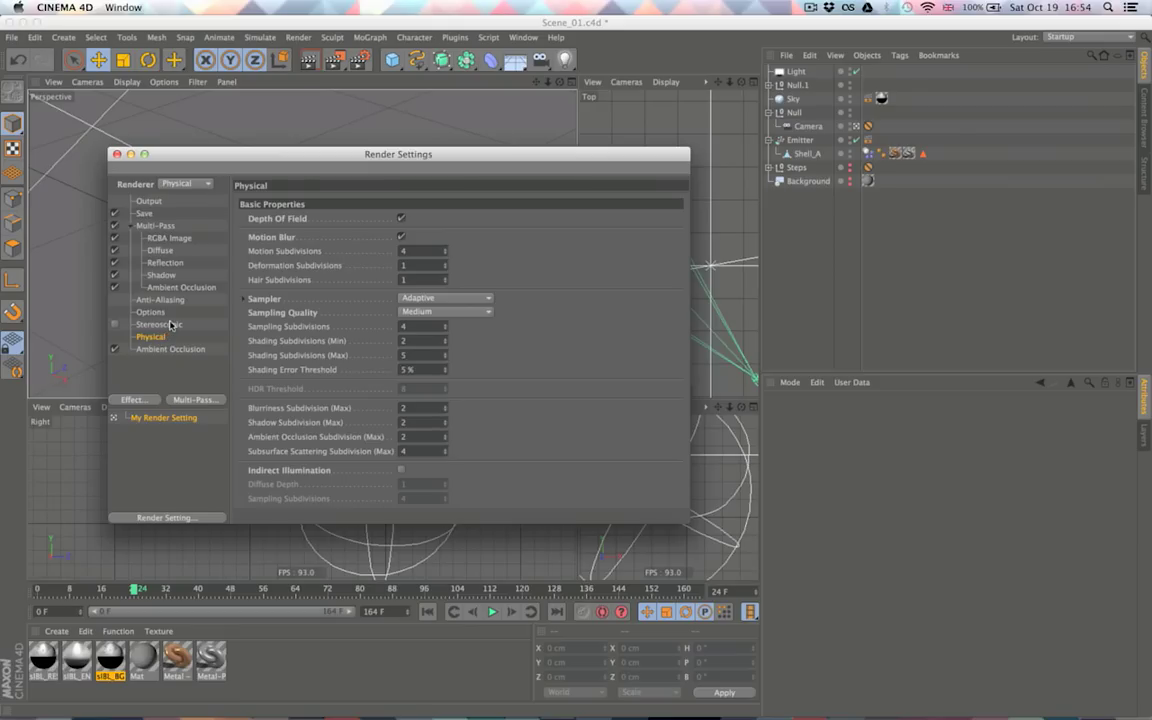
{"action": "left_click", "coordinate": [170, 324]}
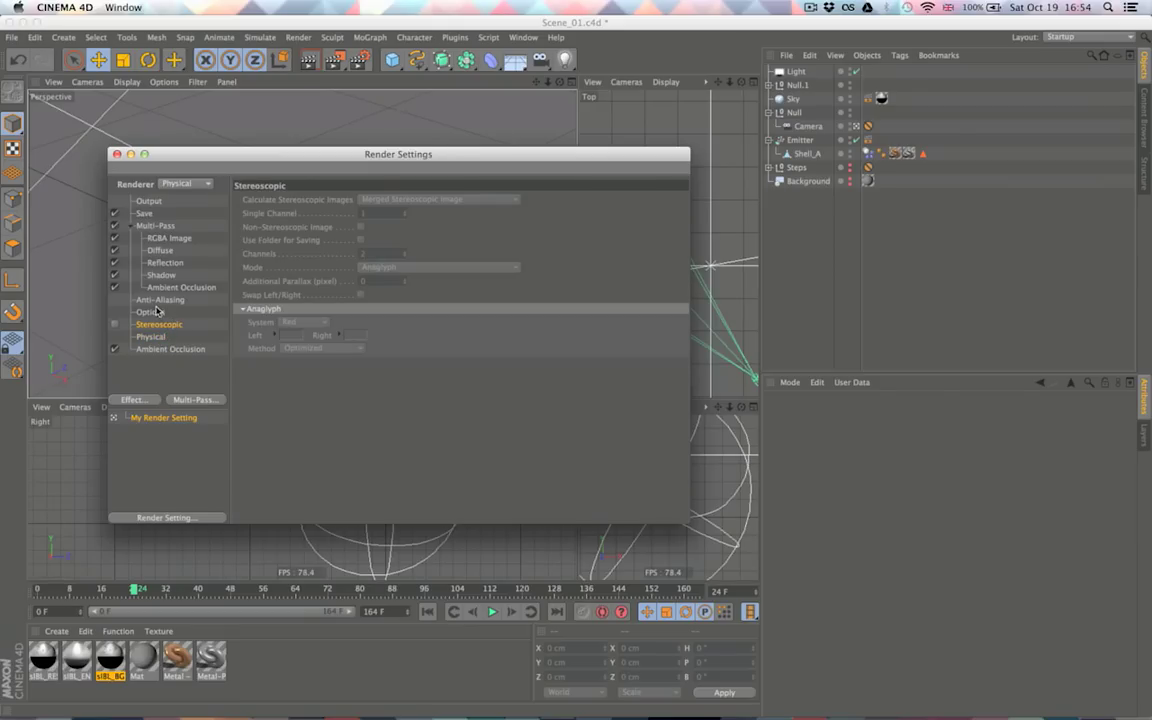
{"action": "left_click", "coordinate": [152, 311]}
{"action": "left_click", "coordinate": [158, 300]}
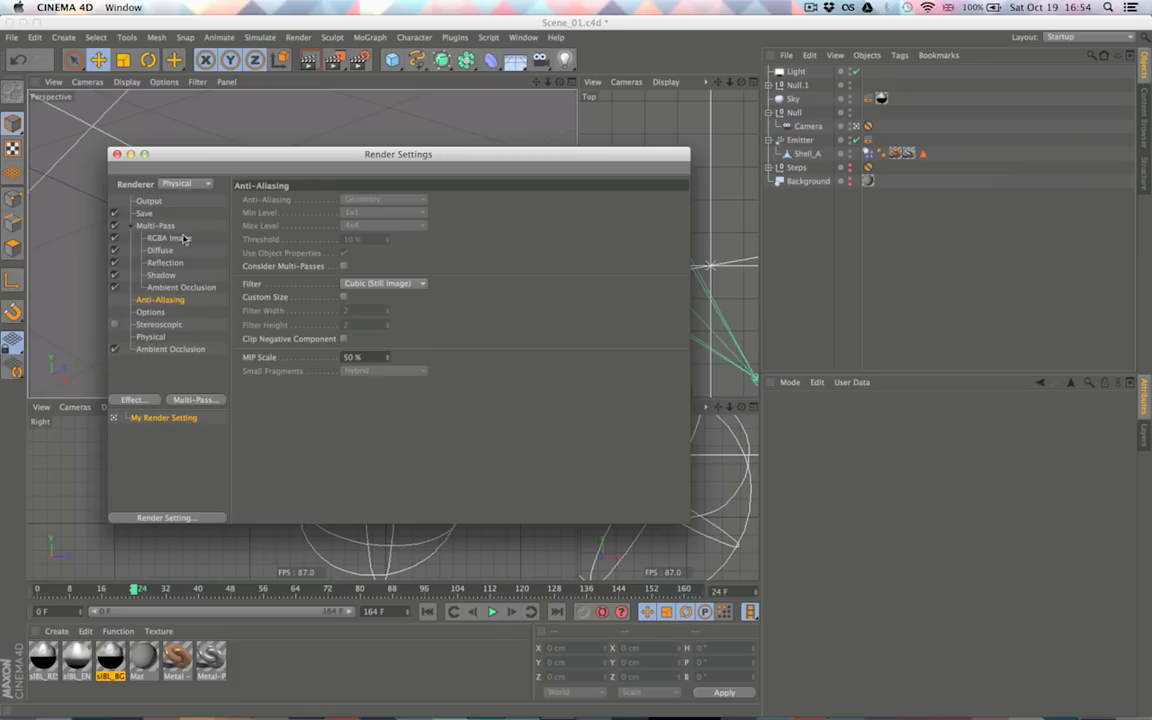
{"action": "left_click", "coordinate": [142, 222]}
{"action": "left_click", "coordinate": [139, 212]}
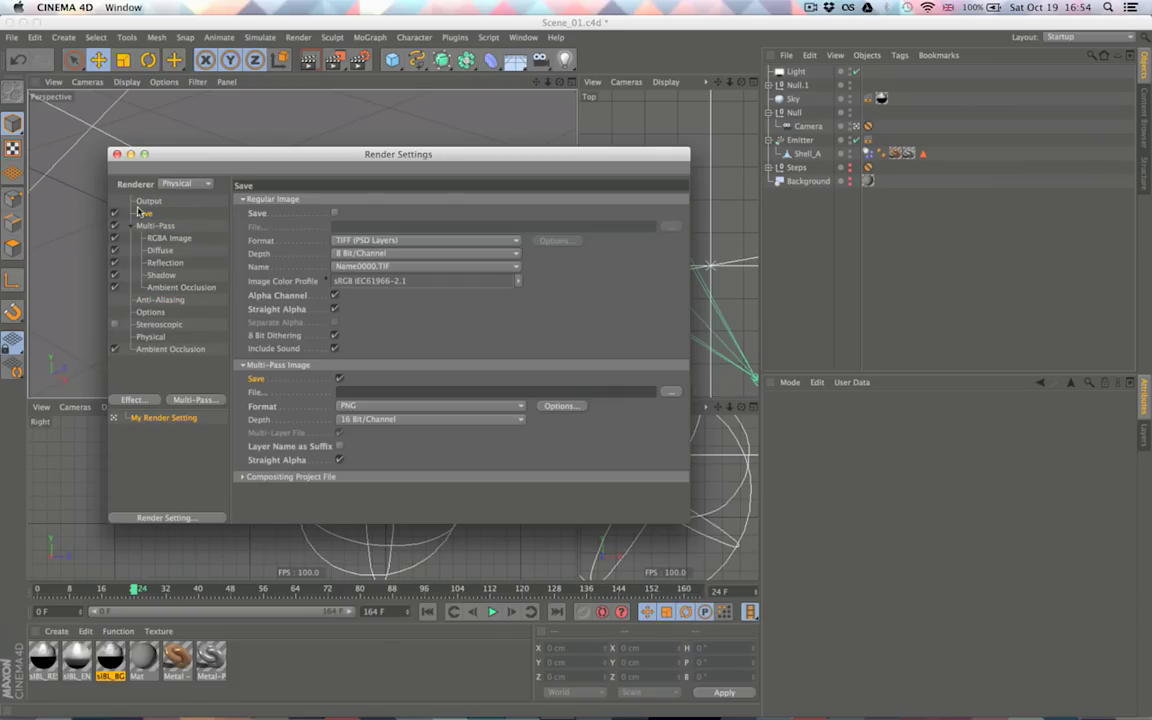
{"action": "left_click", "coordinate": [141, 199]}
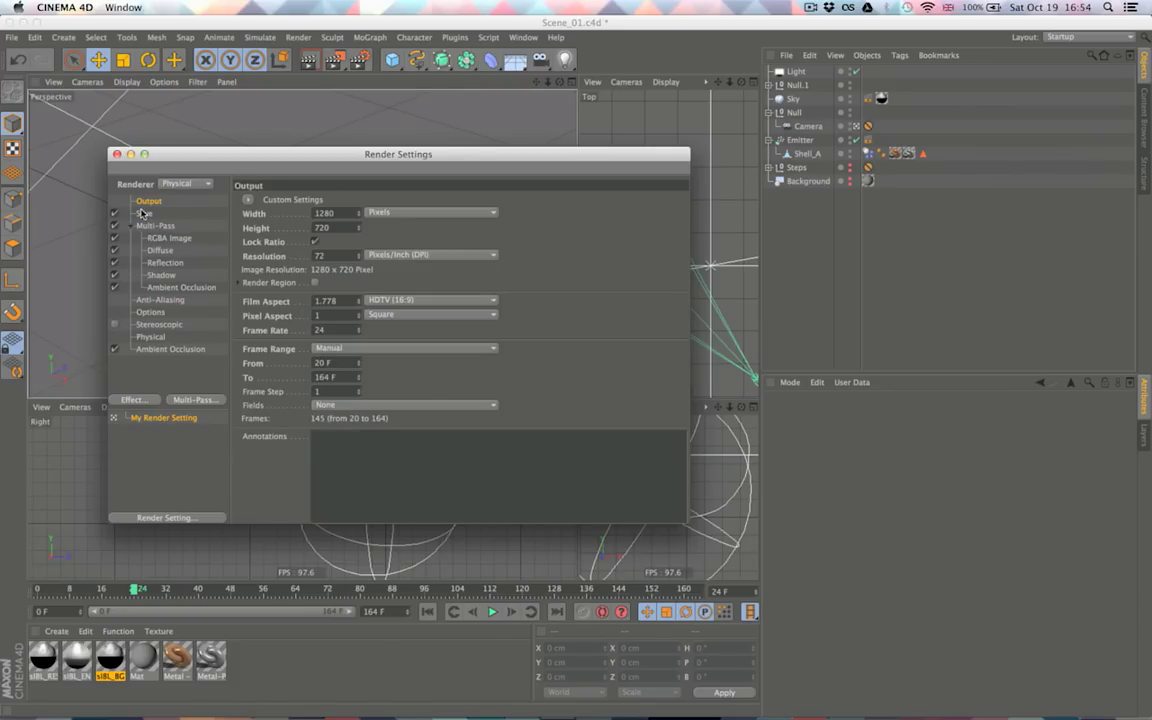
{"action": "left_click", "coordinate": [144, 213]}
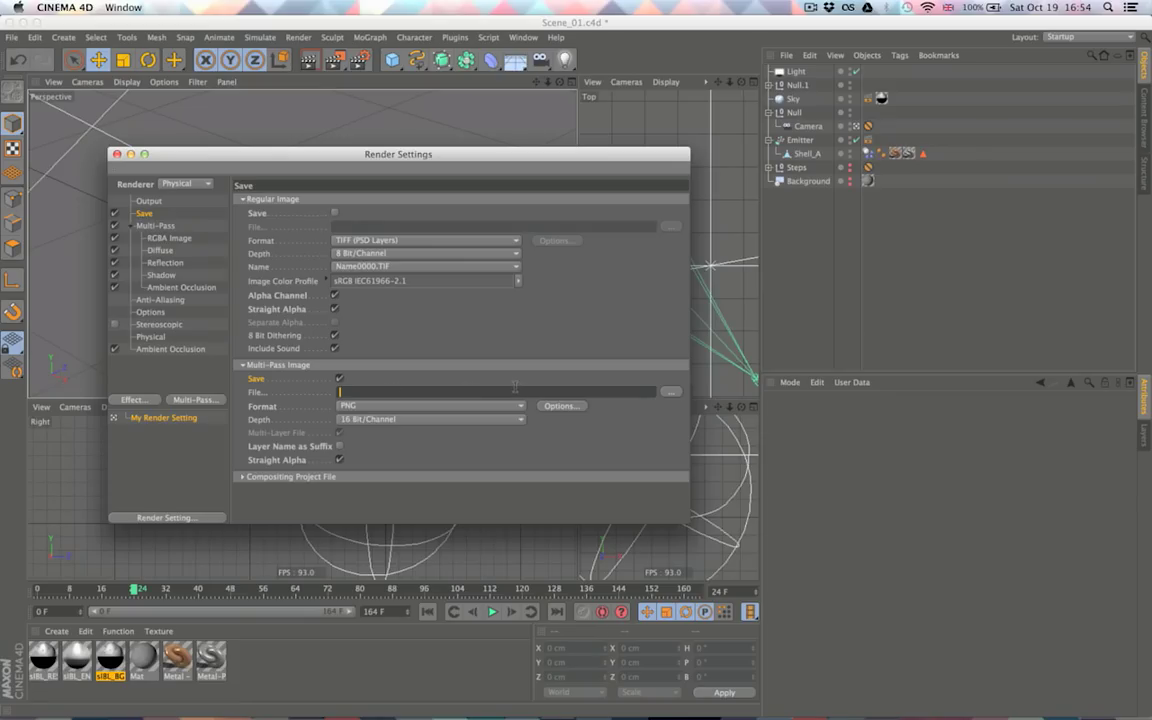
{"action": "left_click", "coordinate": [116, 155]}
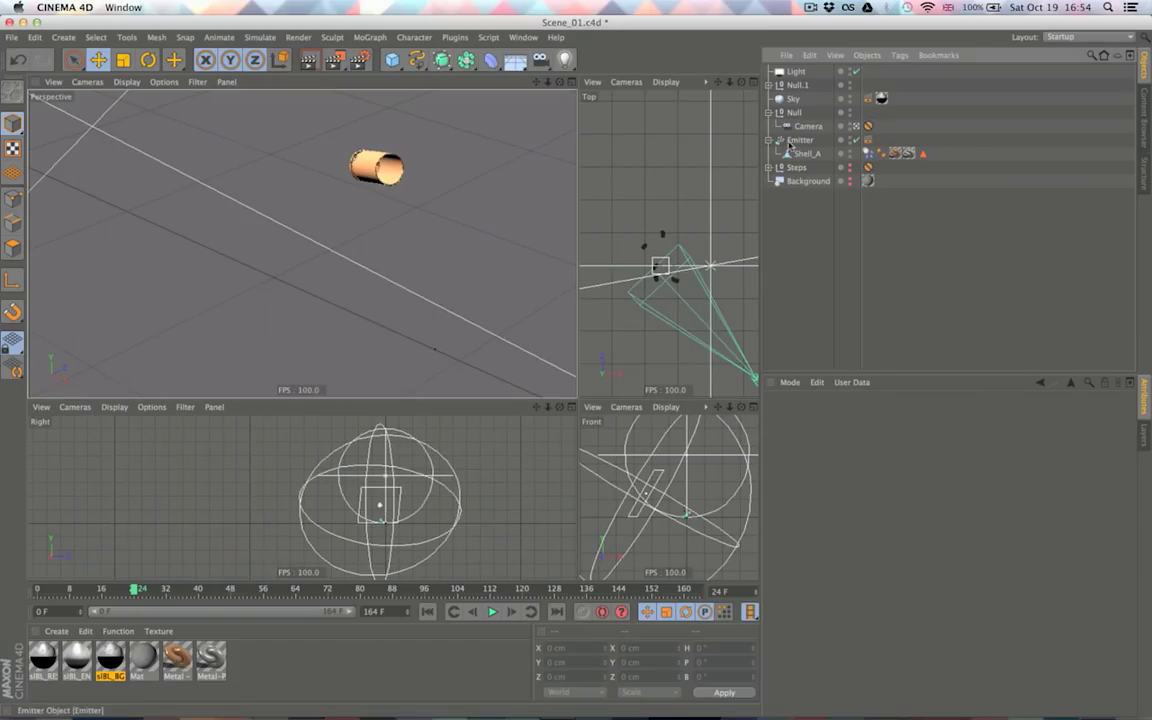
Disable Seen by Camera in the Emitter's compositing tag and make the Steps group visible again
{"action": "left_click", "coordinate": [867, 181]}
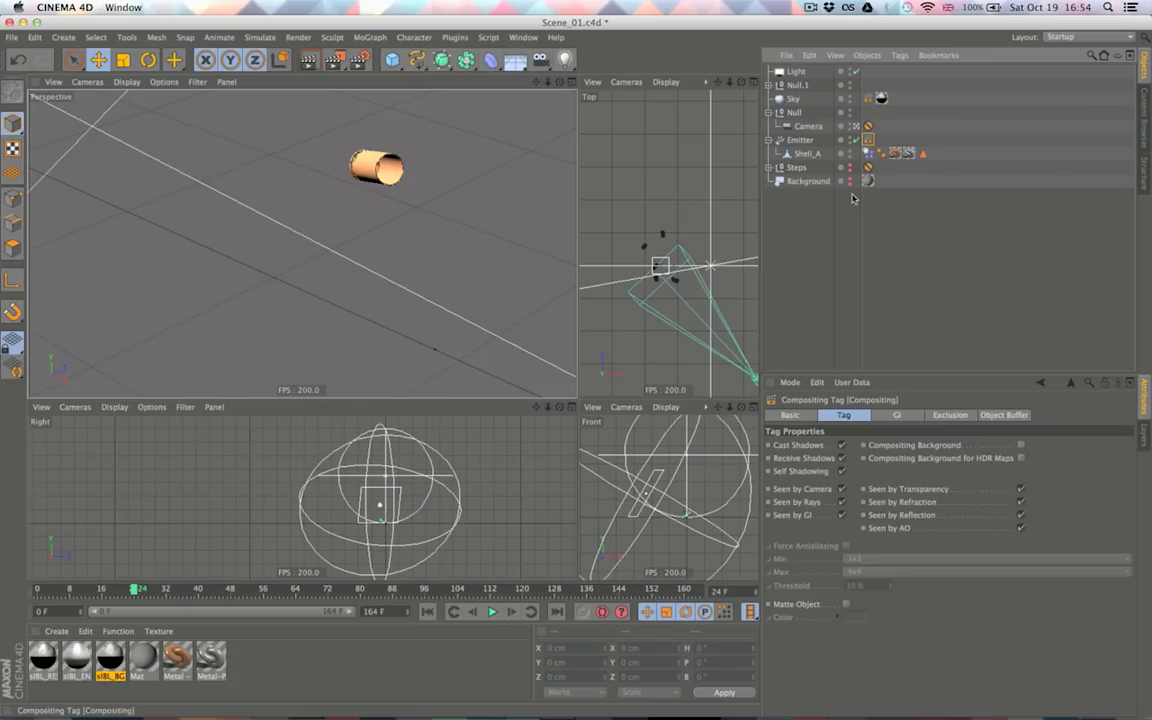
{"action": "left_click", "coordinate": [842, 489]}
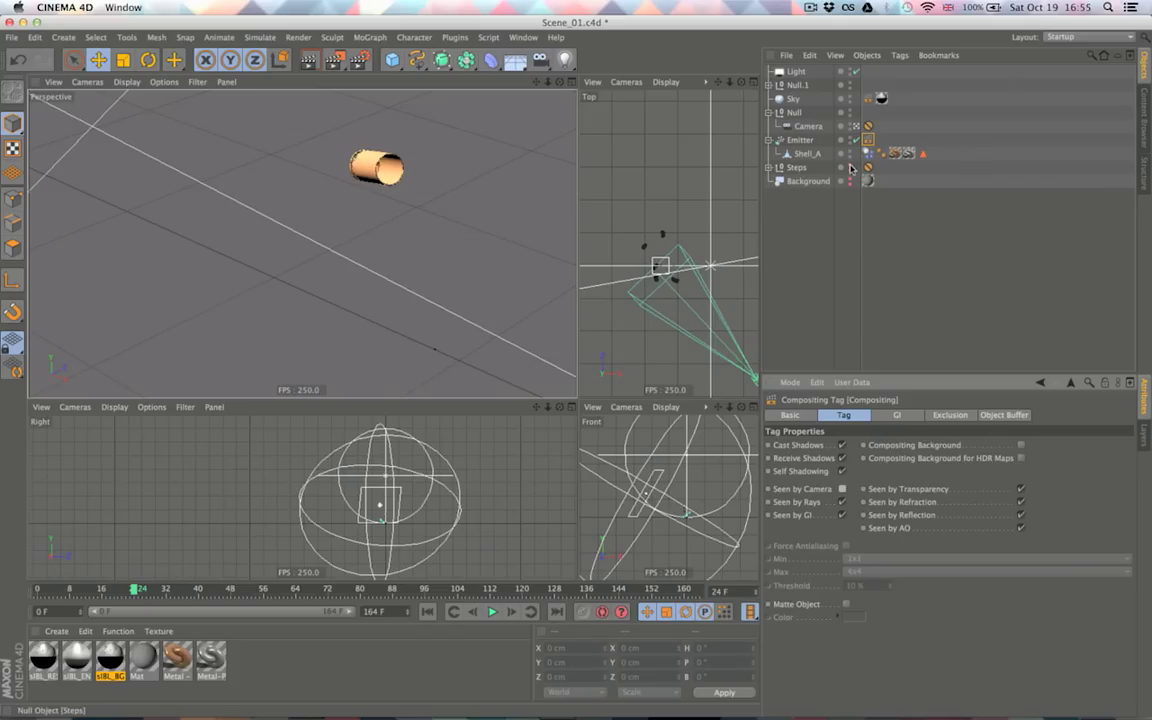
{"action": "key", "text": "ctrl+r"}
Disable the RGBA Image, Diffuse and Reflection passes for the shadow render, keeping Shadow and Ambient Occlusion, and check the save settings
{"action": "left_click", "coordinate": [361, 61]}
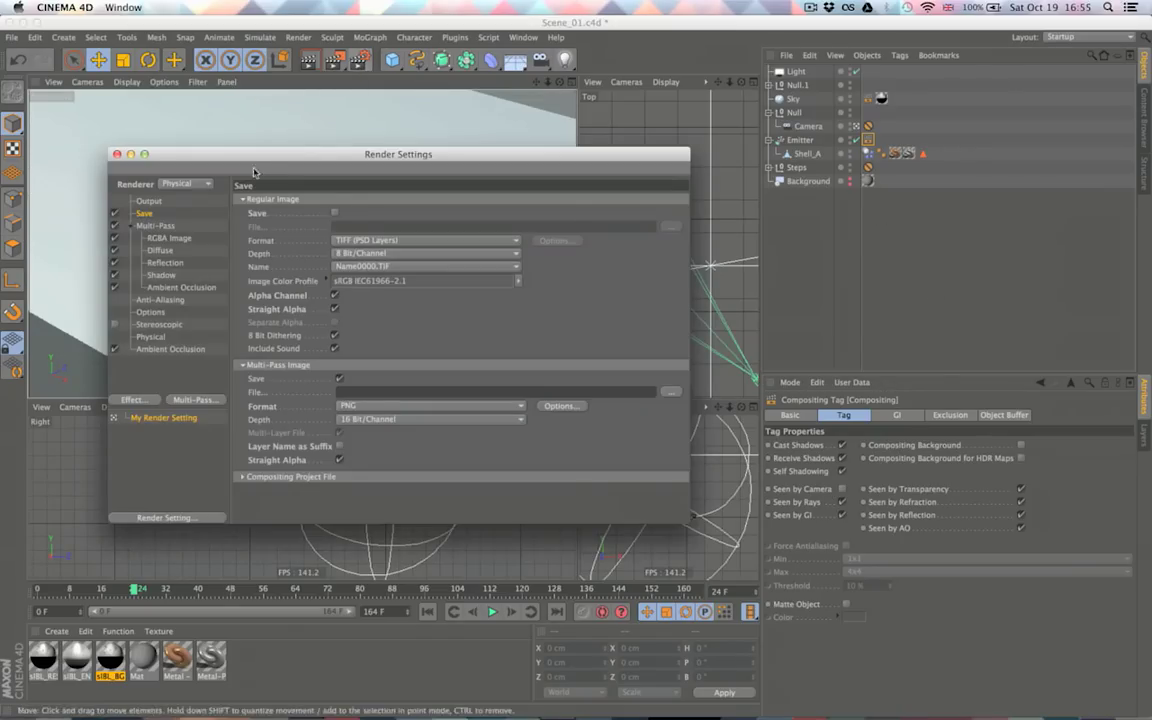
{"action": "left_click", "coordinate": [115, 239]}
{"action": "left_click", "coordinate": [115, 251]}
{"action": "left_click", "coordinate": [115, 263]}
{"action": "left_click", "coordinate": [163, 275]}
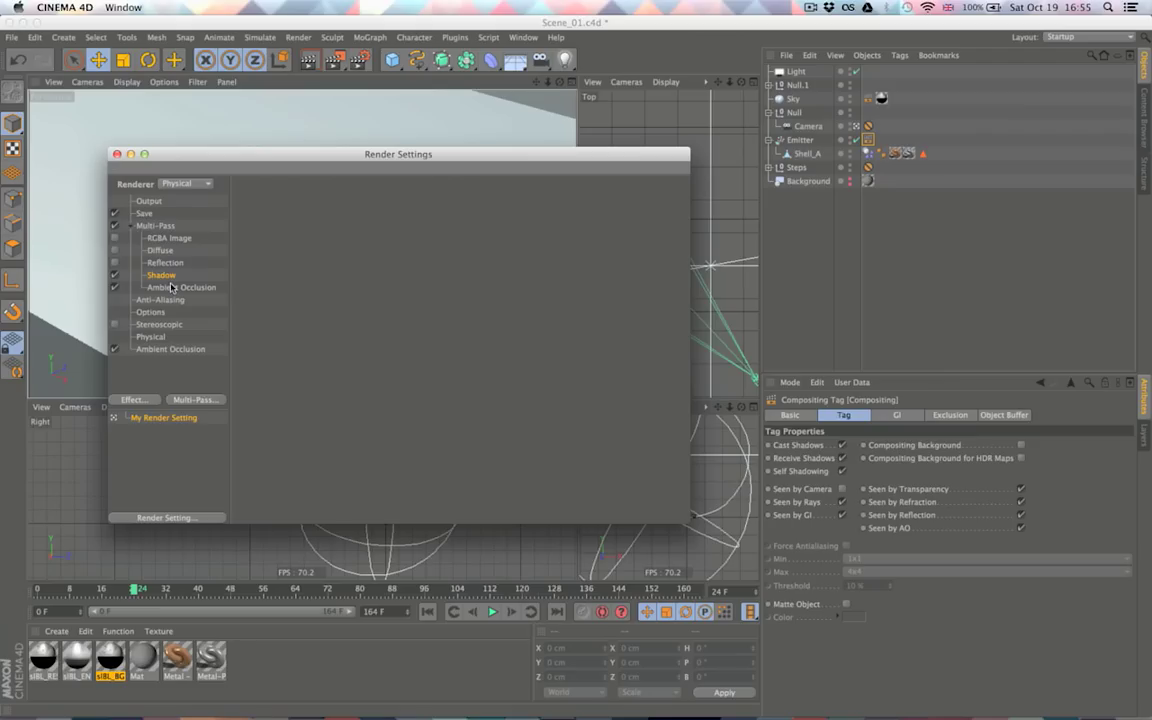
{"action": "left_click", "coordinate": [143, 213]}
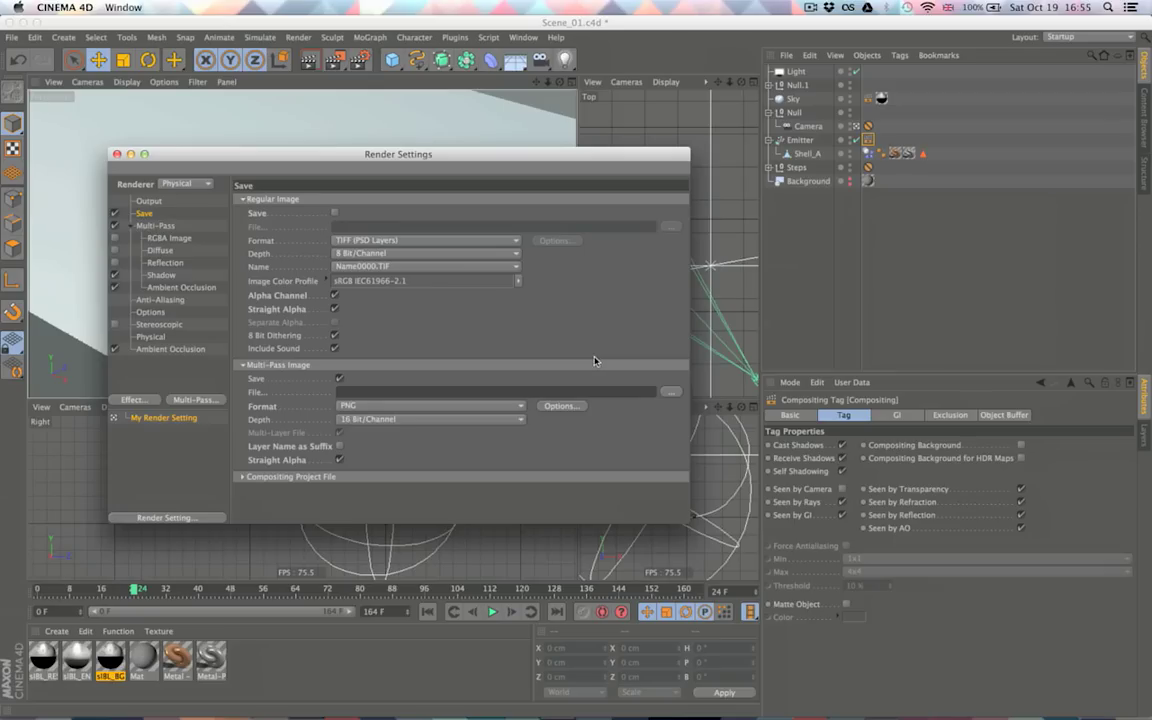
{"action": "left_click", "coordinate": [116, 154]}
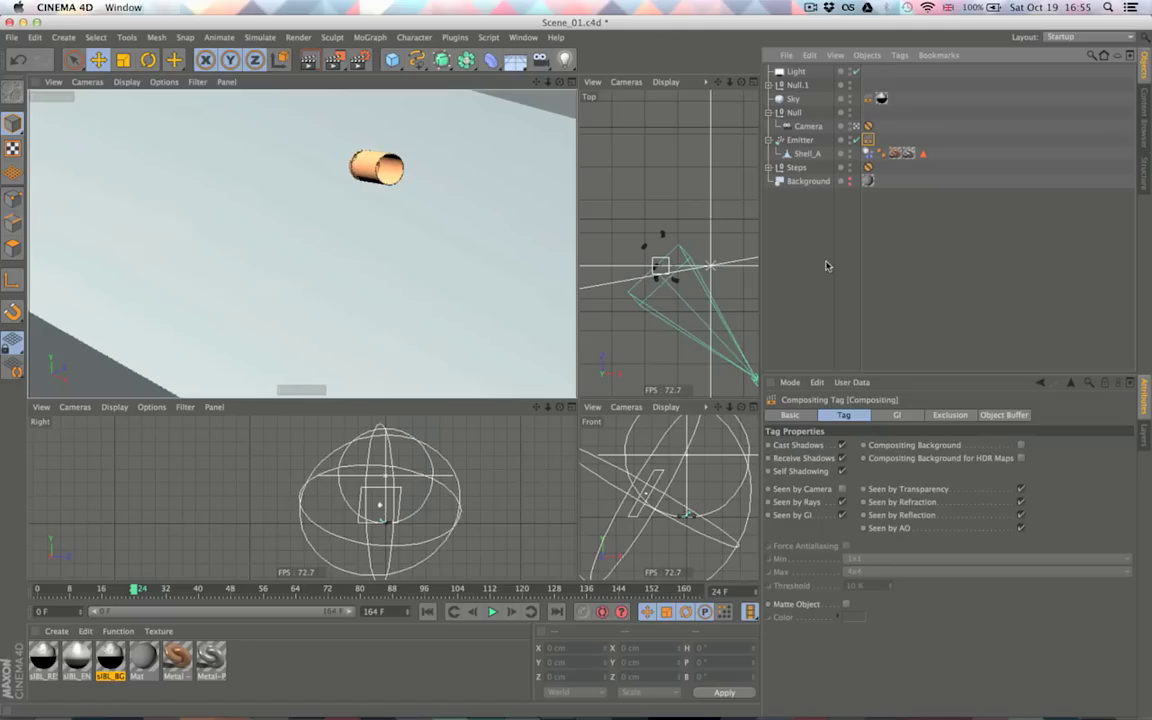